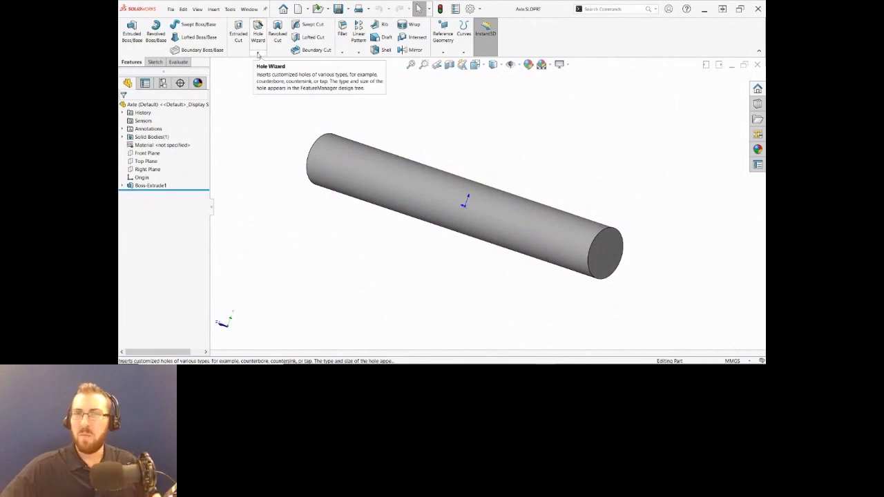
left_click(258, 54)
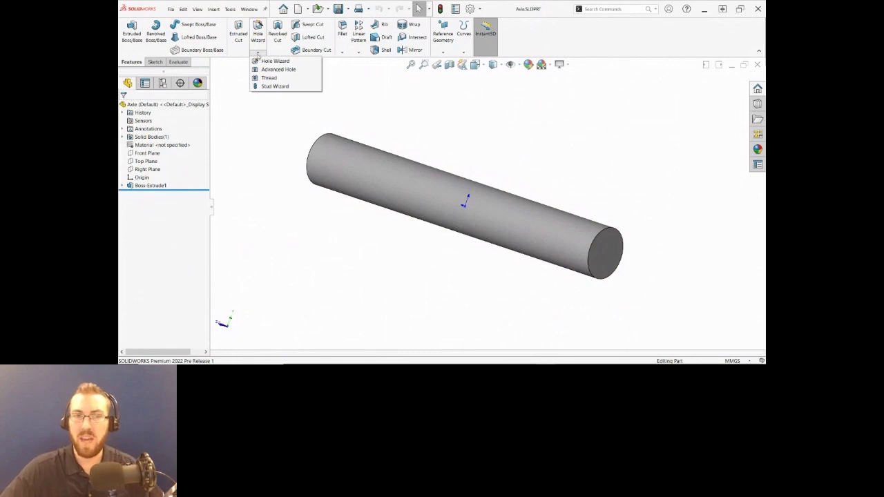
left_click(512, 144)
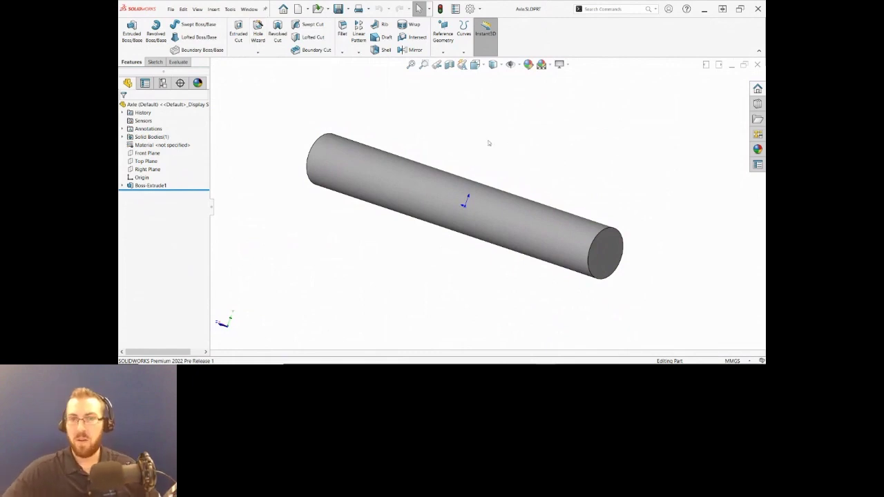
scroll(442, 149, "up", 4)
scroll(453, 205, "down", 1)
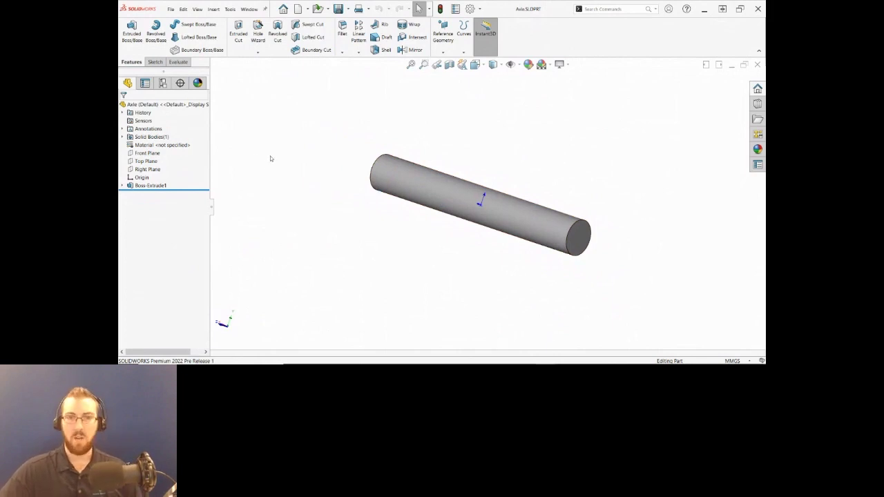
Search all commands for "stud", add Stud Wizard to the shortcut bar, and start it
key("s")
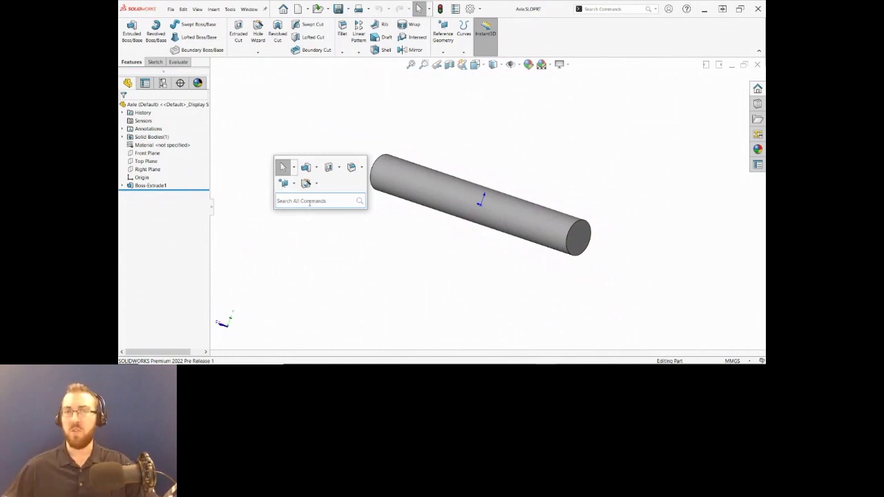
type("stud")
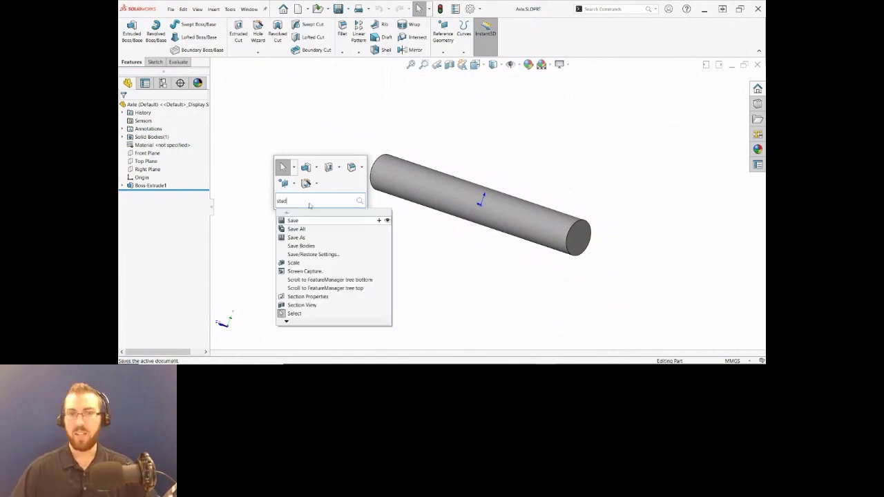
left_click(606, 10)
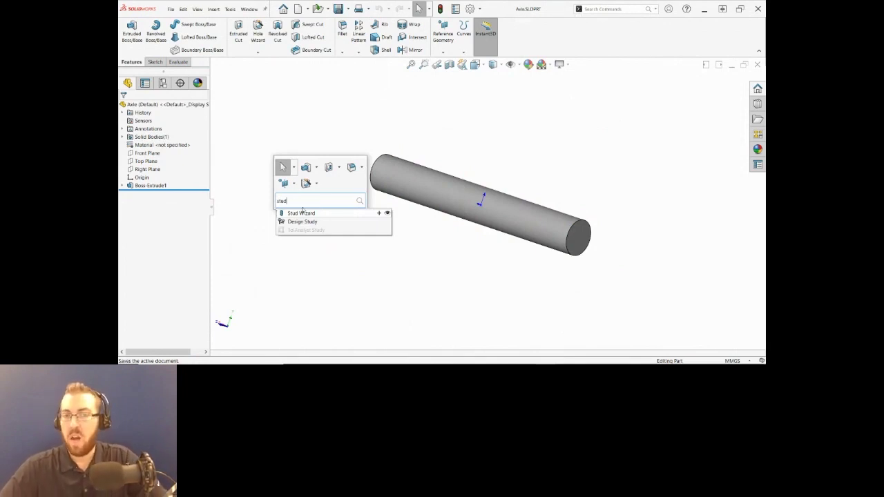
left_click(379, 214)
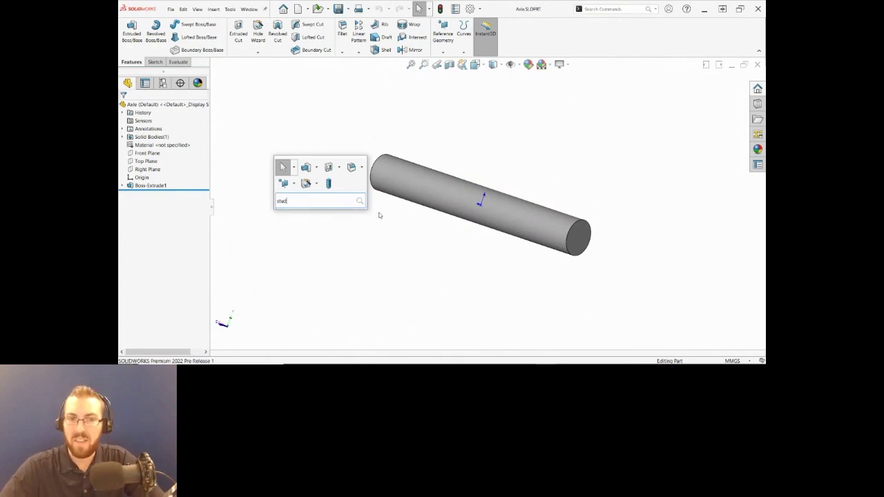
left_click(329, 184)
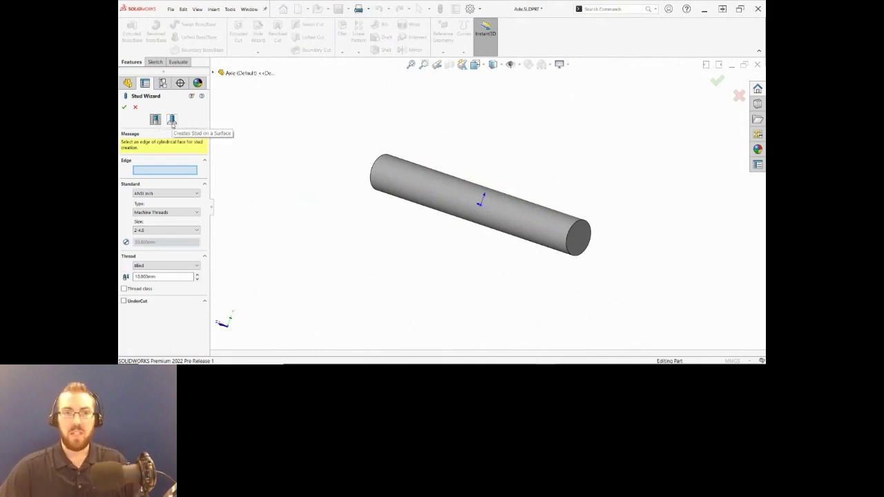
Choose to create the stud on a surface and position it at the centre of the axle's circular end face
left_click(172, 120)
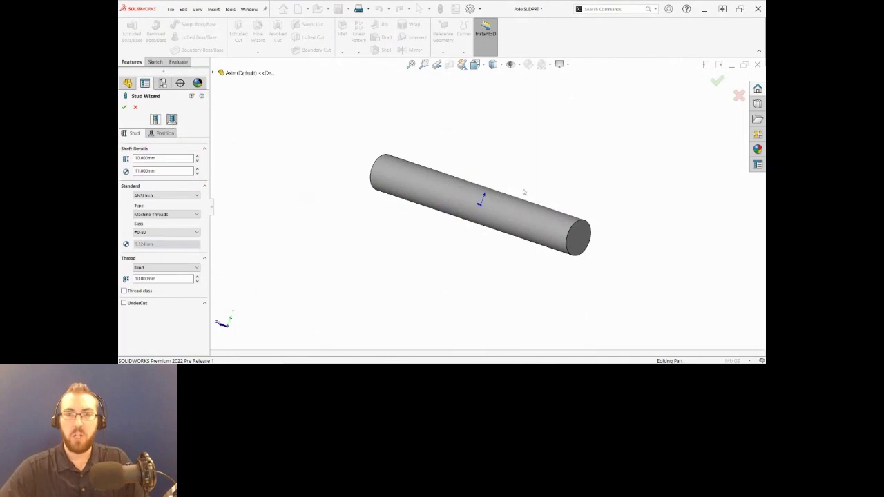
left_click(165, 133)
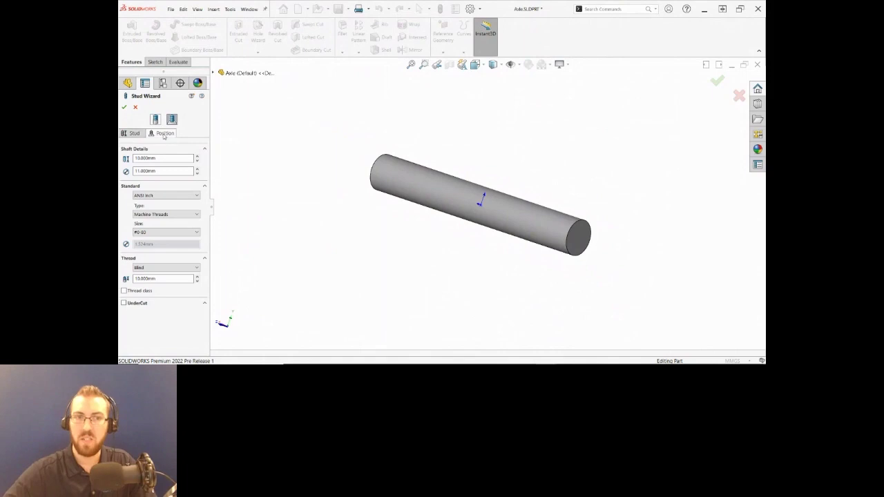
left_click(577, 229)
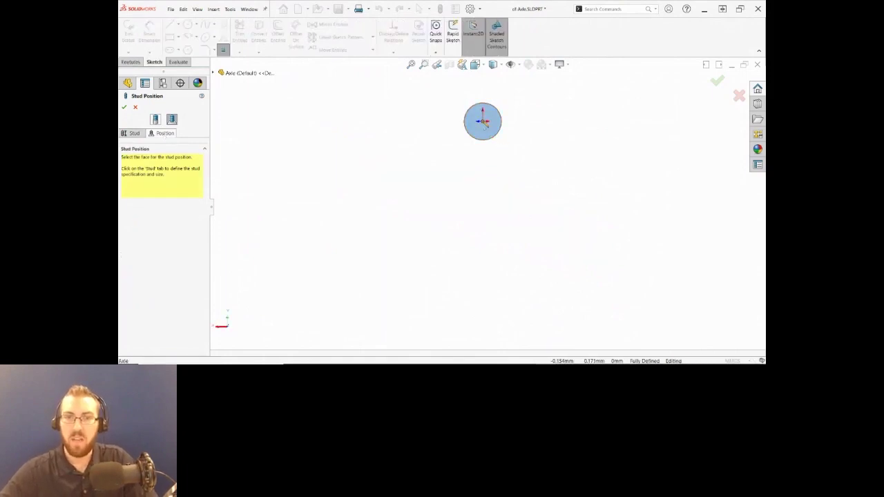
scroll(489, 124, "down", 8)
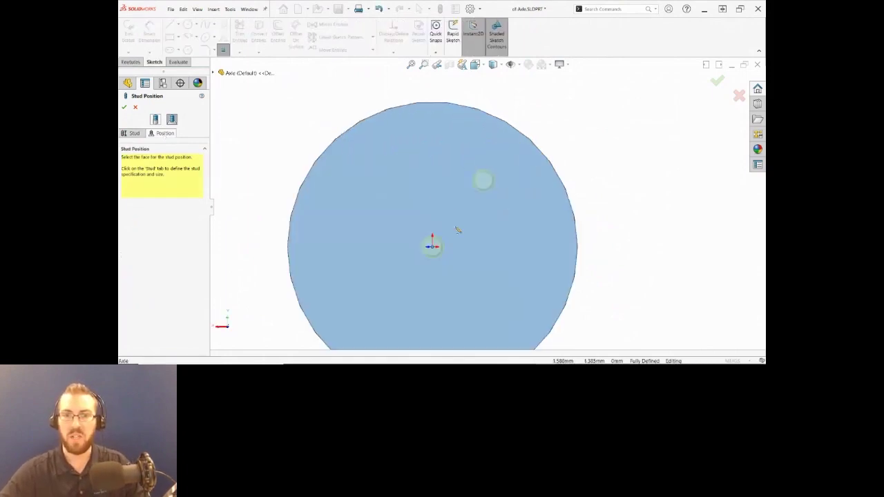
scroll(457, 227, "up", 1)
scroll(460, 256, "up", 1)
left_click(142, 136)
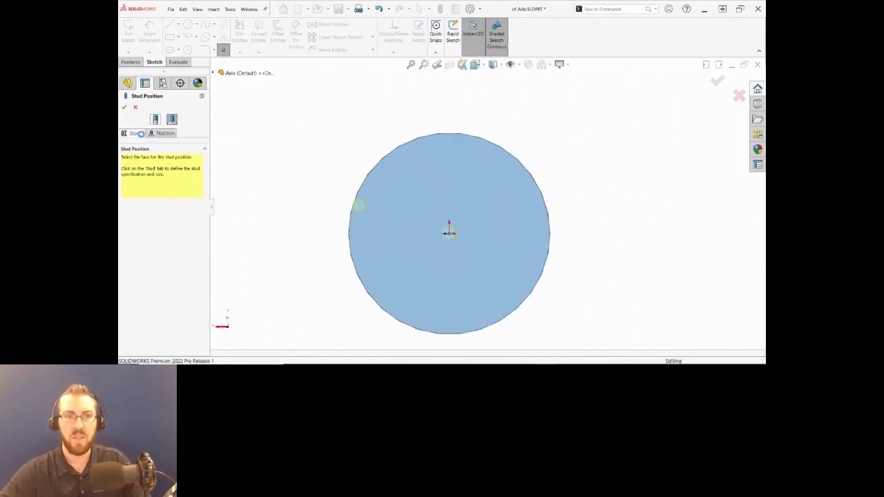
left_click(472, 213)
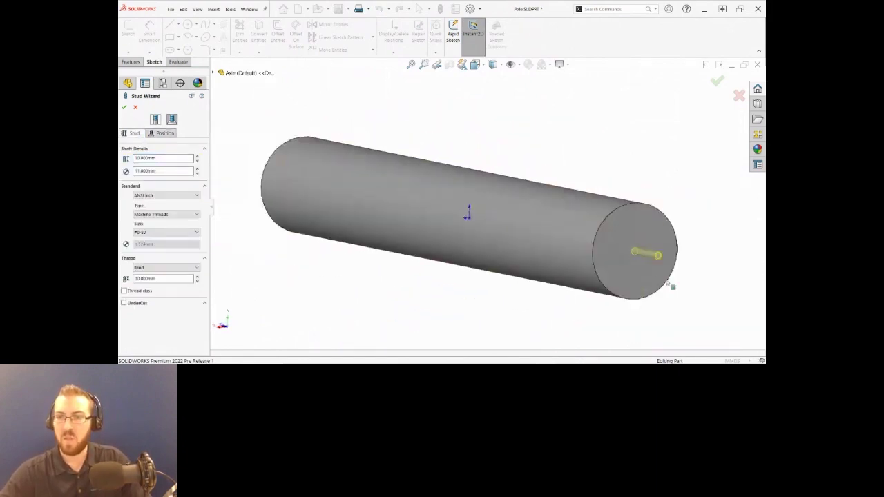
Set the stud's shaft length to 18 mm and its shaft diameter to 18 mm
scroll(640, 257, "down", 2)
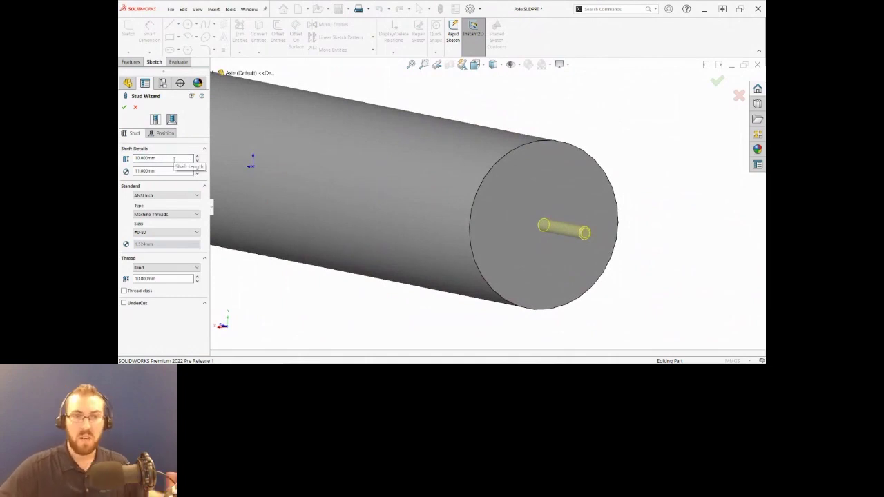
left_click_drag(174, 159, 136, 161)
type("18")
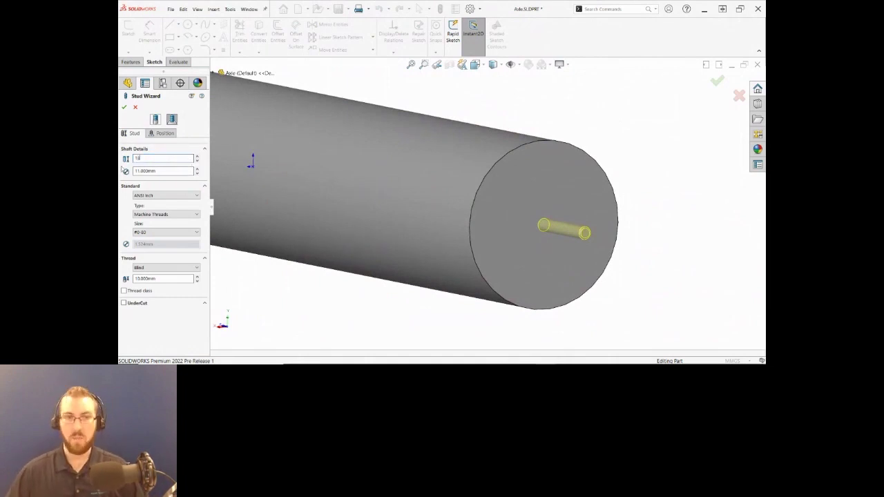
key("Tab")
type("18")
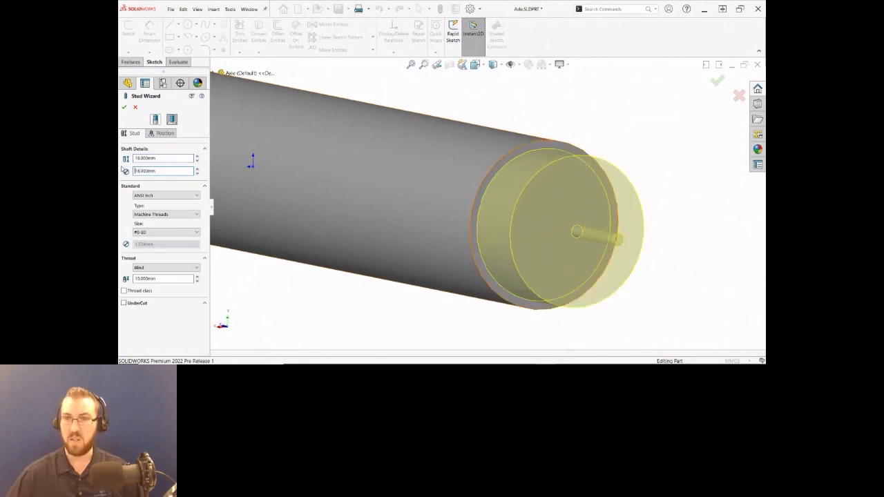
Specify ANSI Inch Machine Threads in size 5/8-18 for the stud
left_click(160, 215)
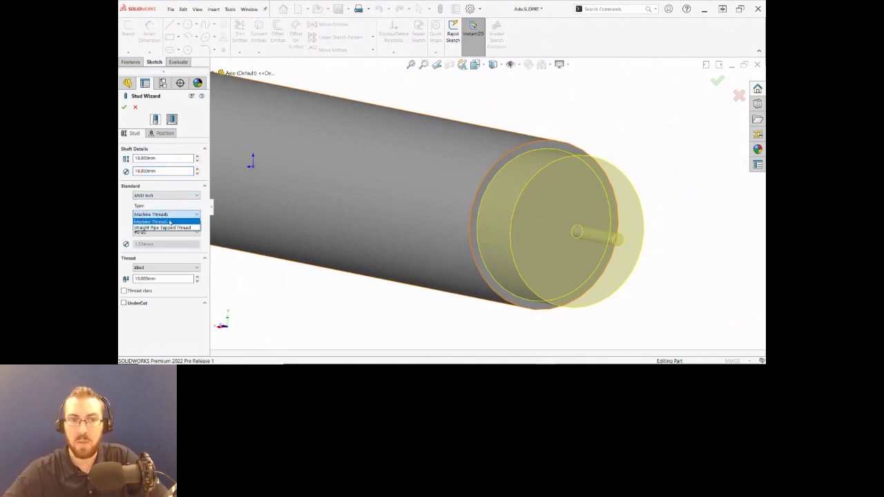
left_click(166, 221)
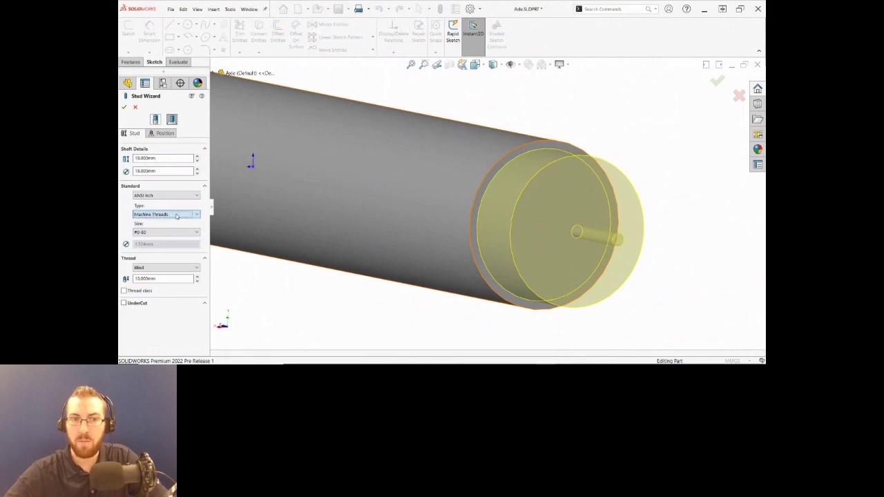
scroll(166, 237, "down", 1)
scroll(166, 235, "down", 10)
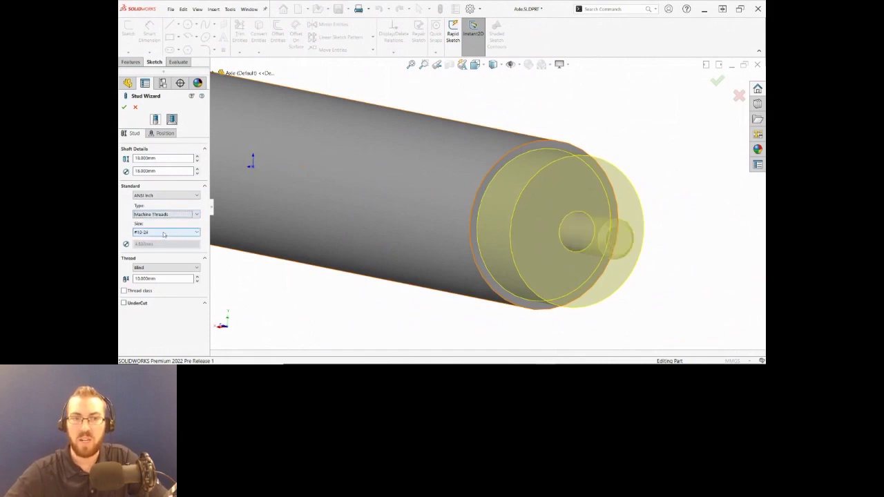
scroll(164, 235, "down", 2)
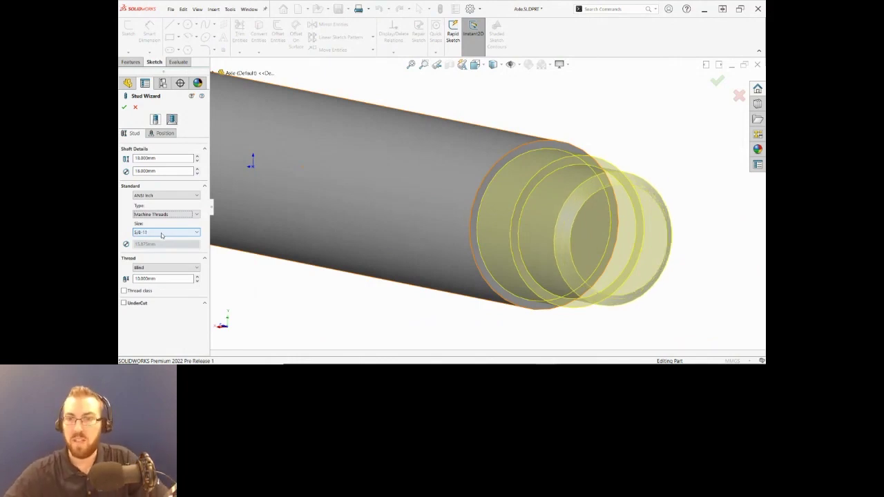
scroll(161, 235, "down", 1)
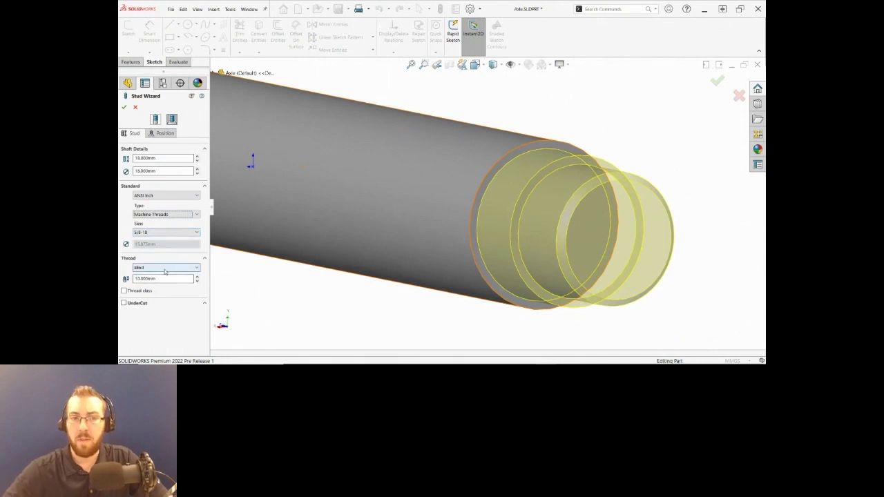
Set the thread's end condition to Through and create the stud without an undercut
left_click(165, 268)
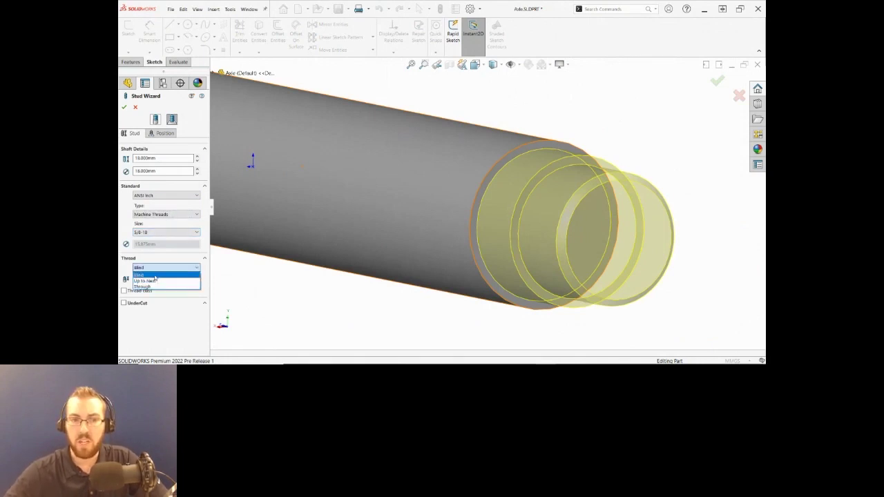
left_click(156, 287)
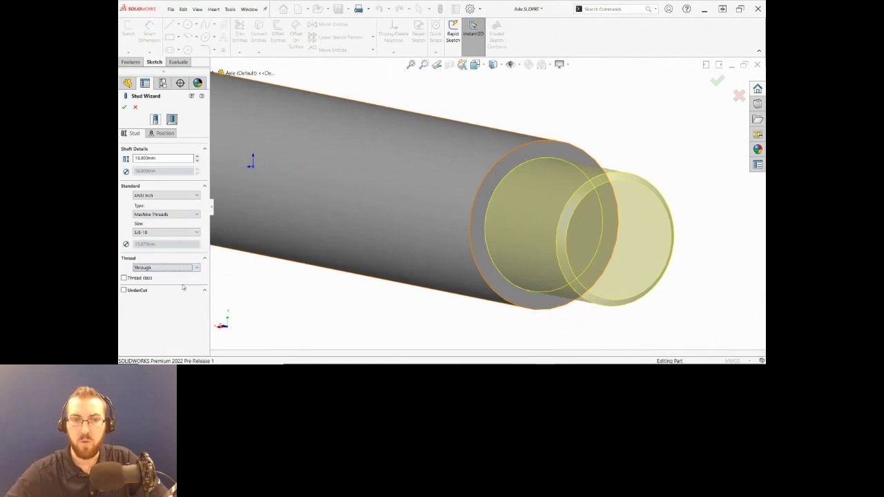
left_click(124, 290)
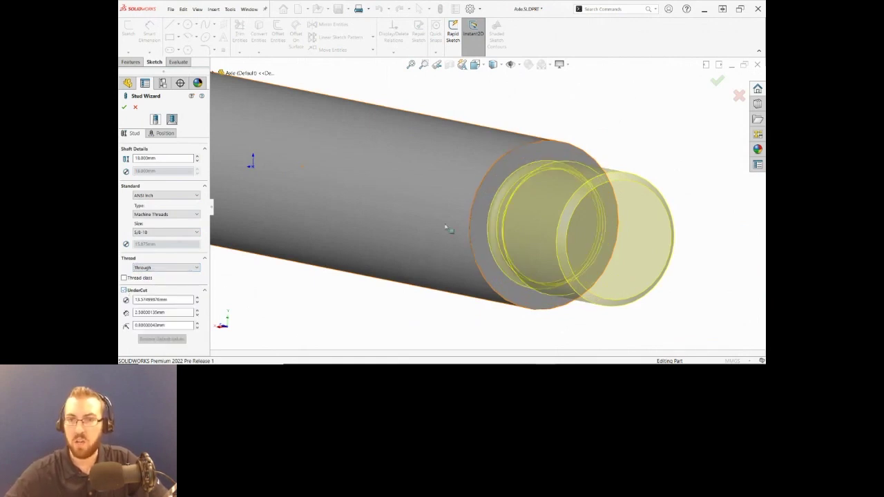
middle_click_drag(539, 216, 562, 217)
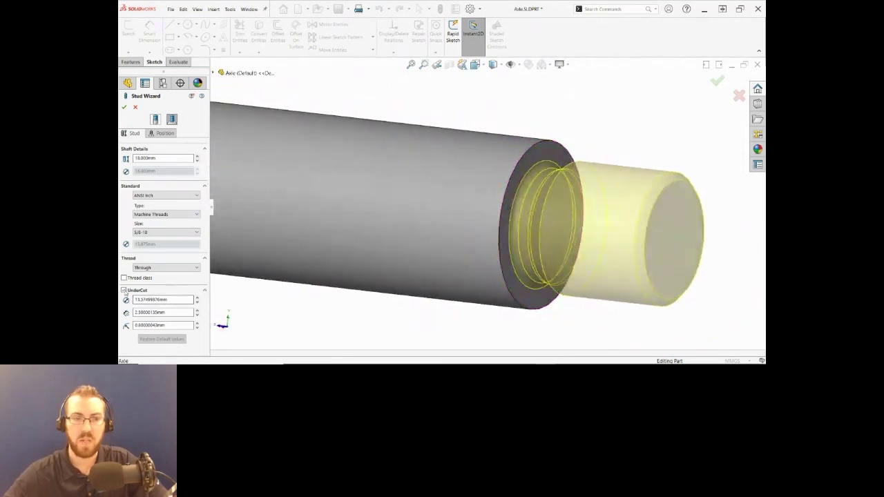
left_click(123, 290)
left_click(124, 107)
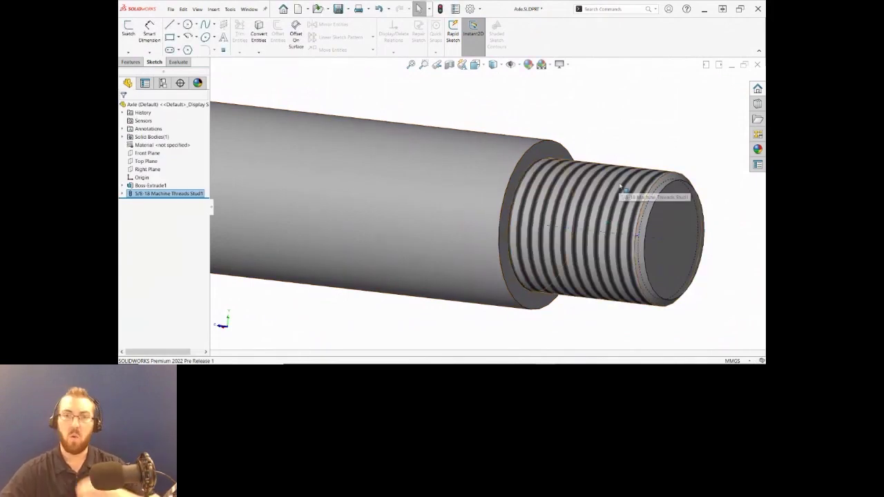
left_click(597, 118)
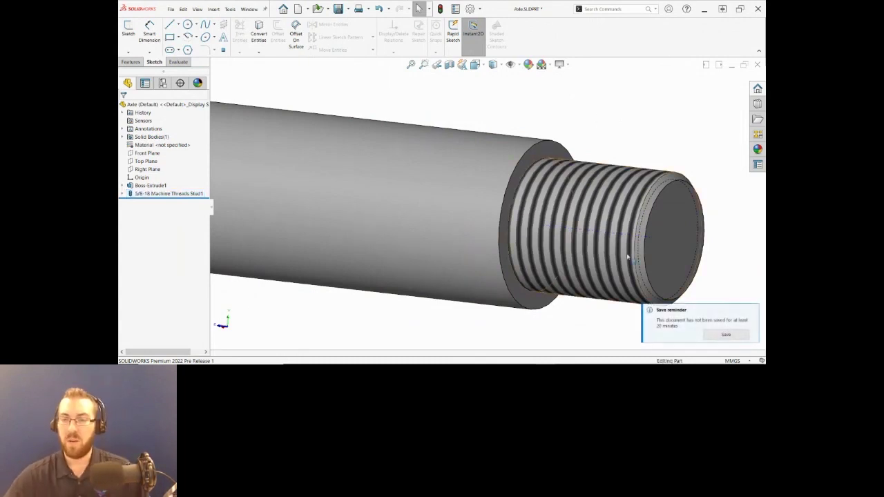
left_click(545, 155)
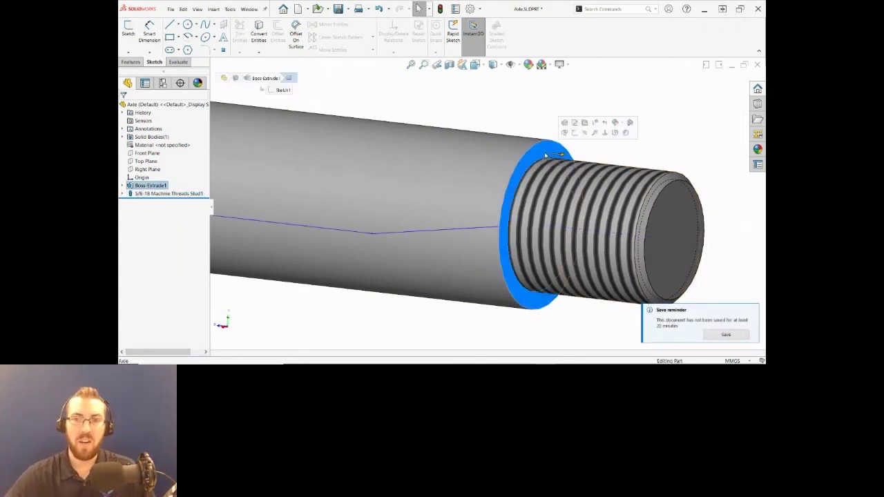
left_click(667, 148)
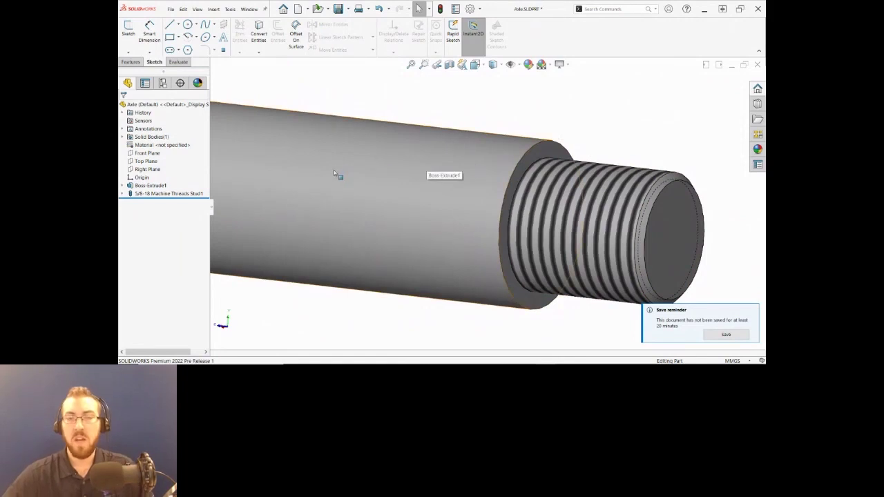
Start a Mirror feature on the axle, show the reference planes, and choose the Front Plane as the mirror plane
scroll(333, 171, "up", 10)
scroll(353, 191, "down", 4)
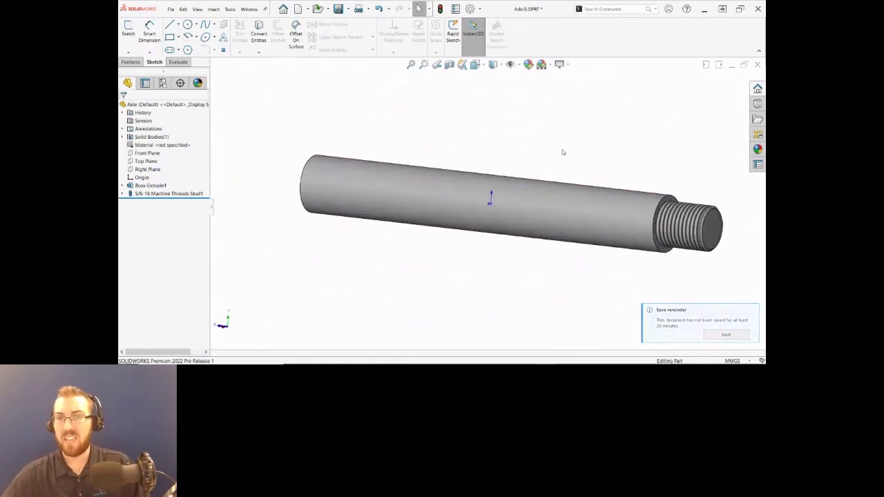
left_click(131, 62)
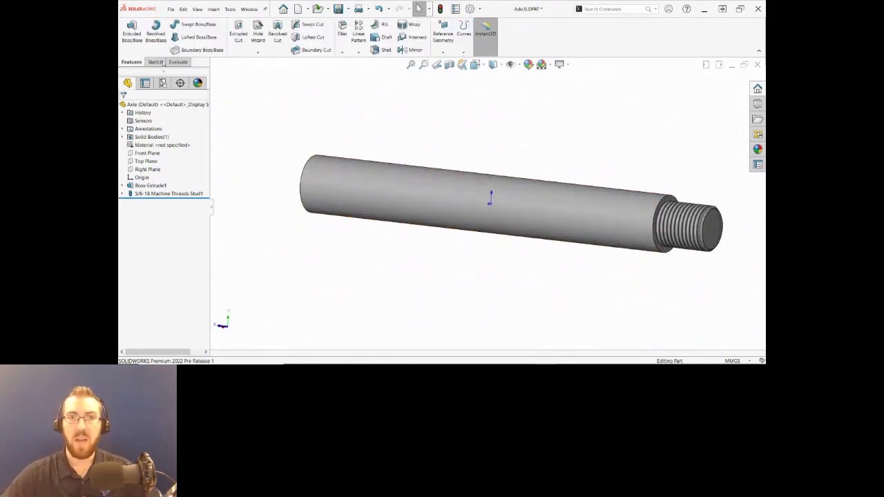
left_click(413, 49)
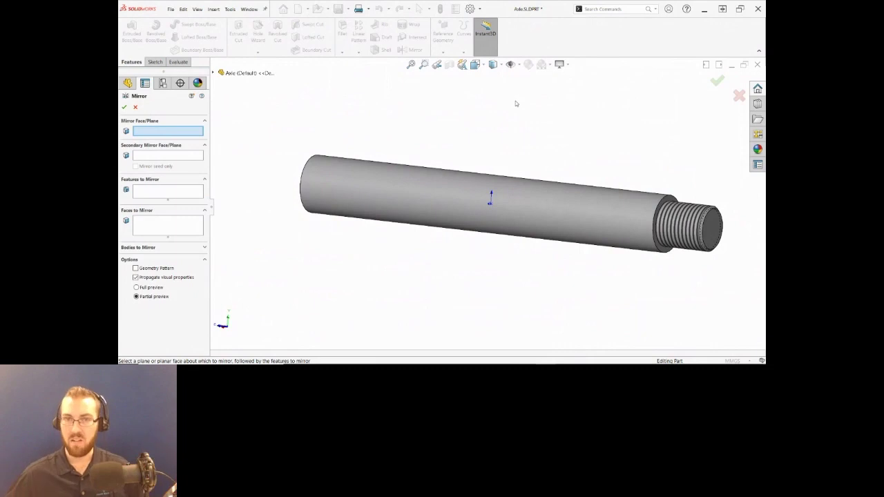
scroll(497, 179, "up", 3)
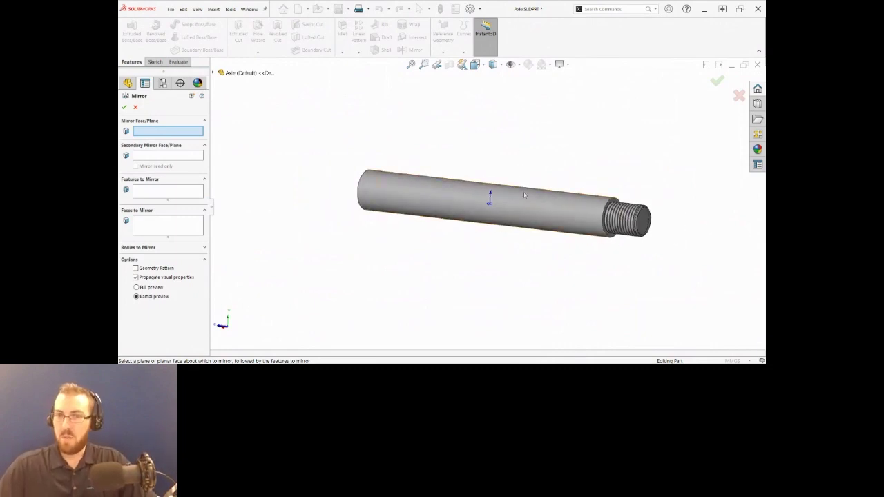
scroll(518, 196, "down", 2)
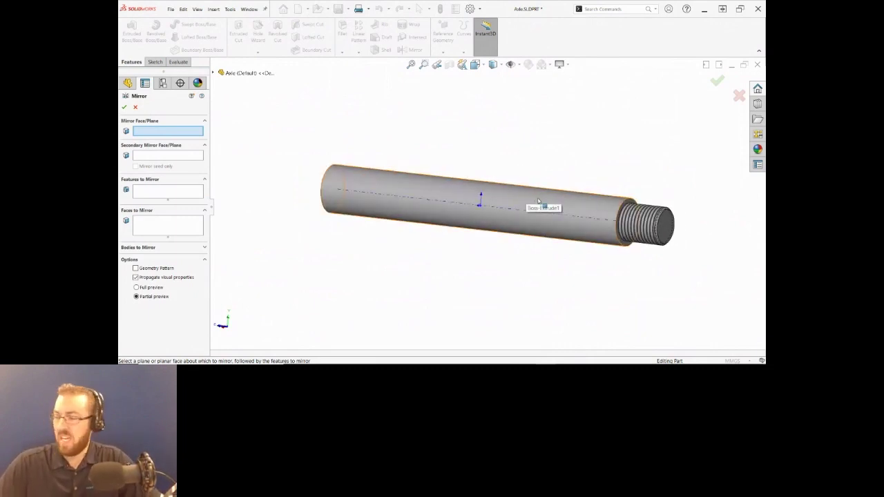
mouse_move(534, 201)
middle_mouse_down()
mouse_move(521, 196)
mouse_move(532, 199)
middle_mouse_up()
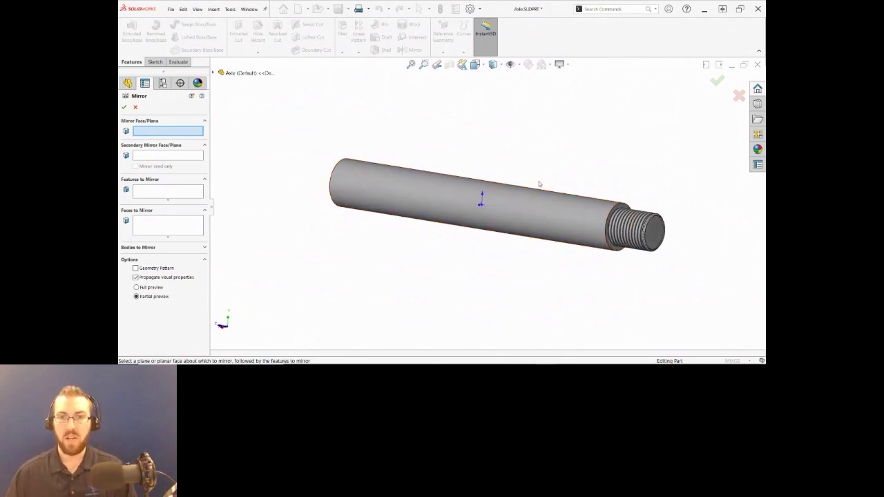
left_click(146, 131)
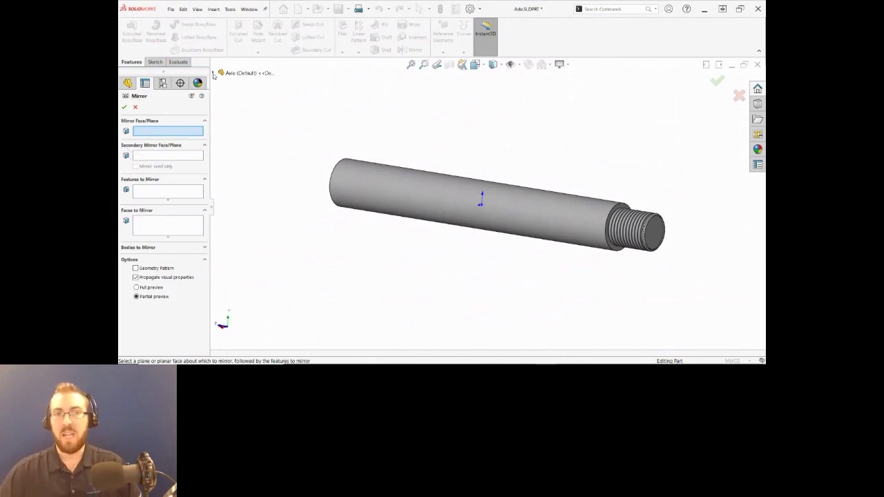
left_click(213, 74)
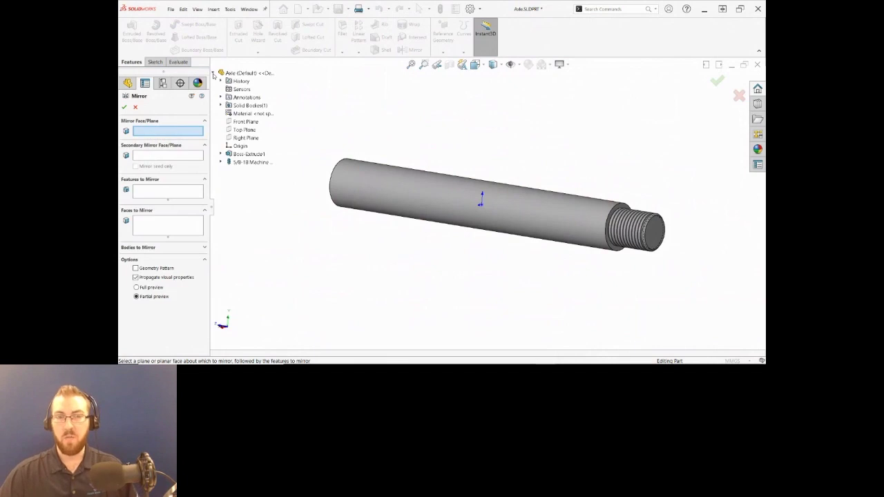
left_click(213, 74)
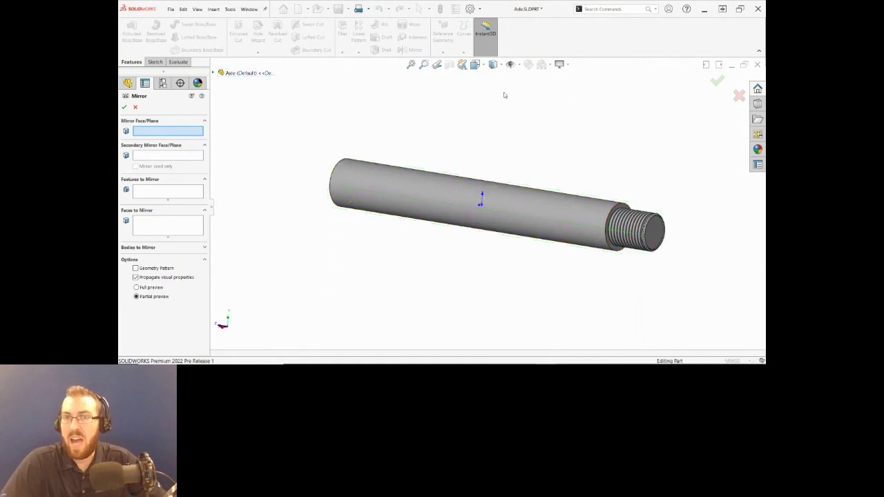
left_click(512, 65)
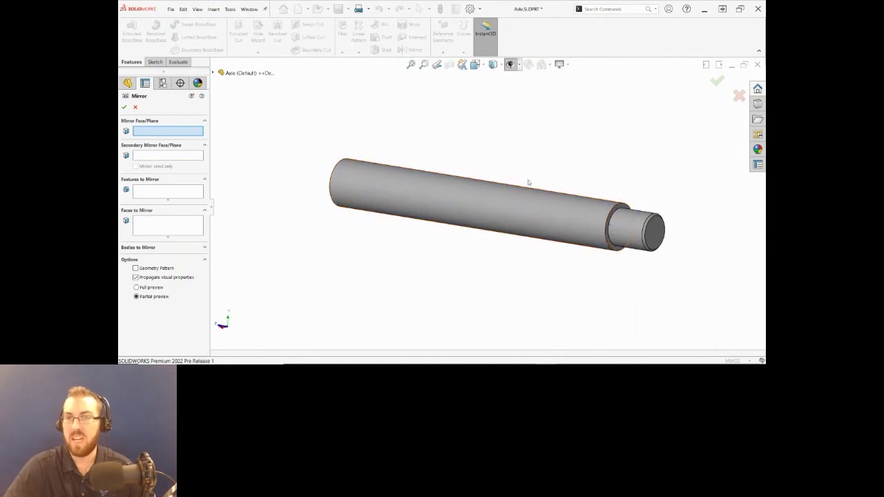
left_click(511, 66)
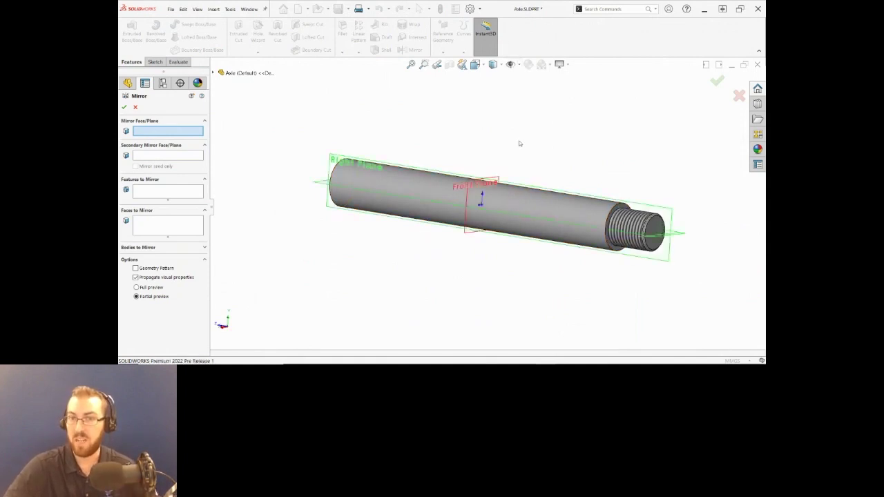
left_click(478, 181)
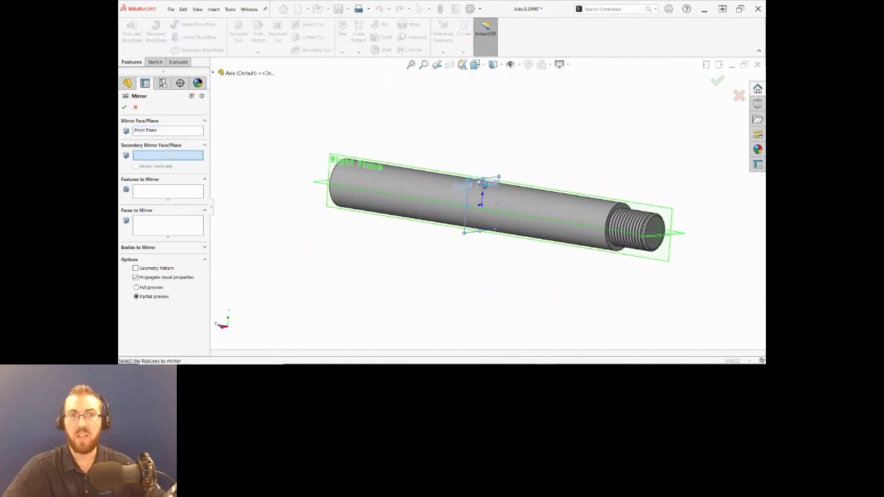
Mirror the 5/8-18 threaded stud to the opposite end of the axle
left_click(173, 191)
left_click(637, 223)
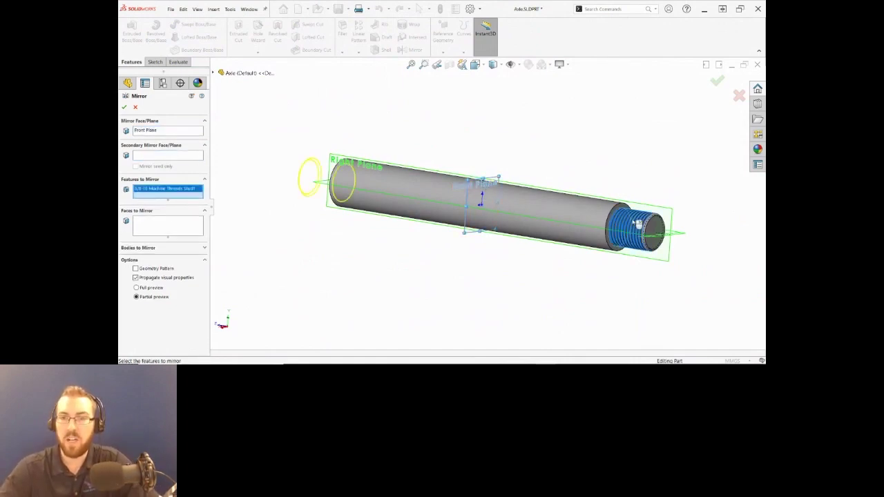
key("Return")
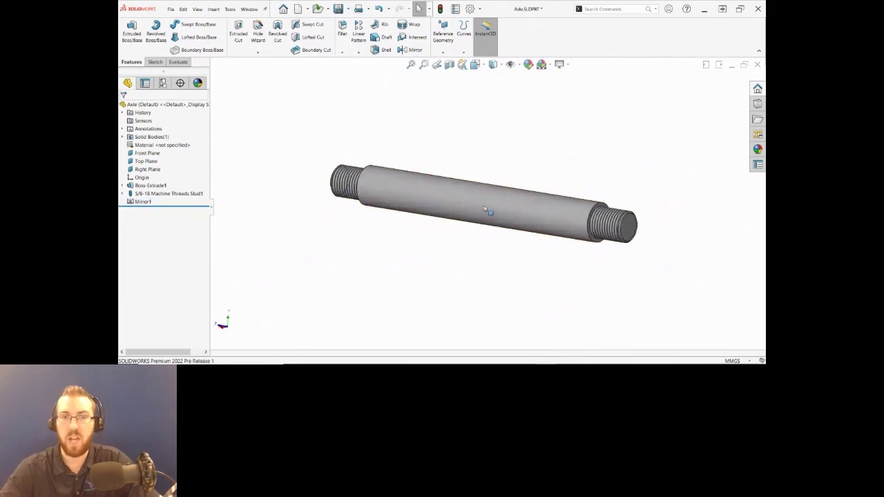
Close Axle.SLDPRT with its changes saved and return to the Nimbus 20 Offroad assembly
left_click(757, 64)
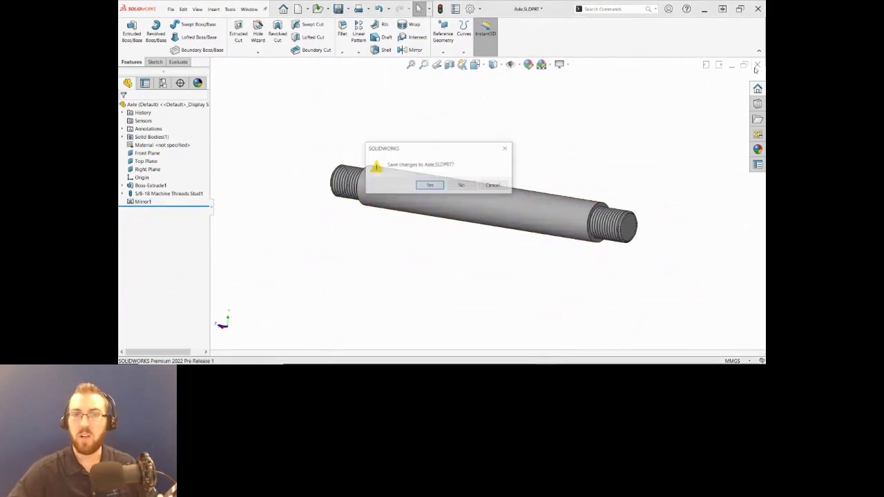
left_click(429, 185)
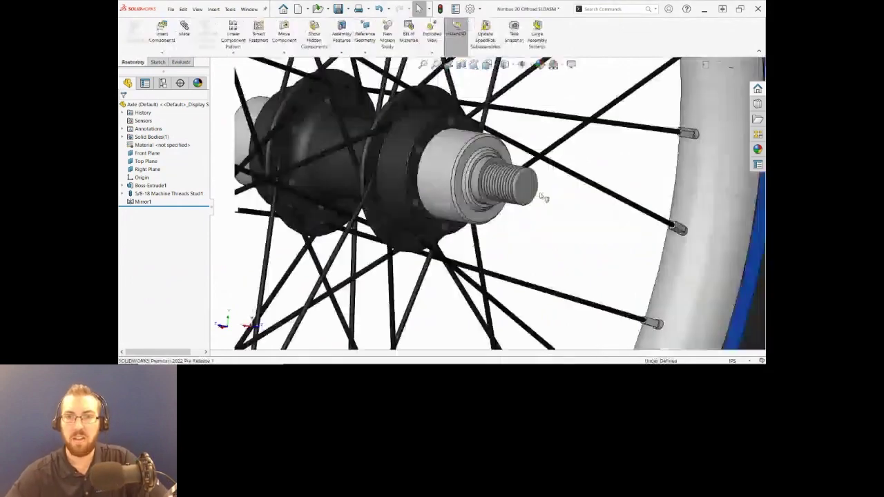
scroll(508, 171, "up", 5)
scroll(508, 171, "up", 4)
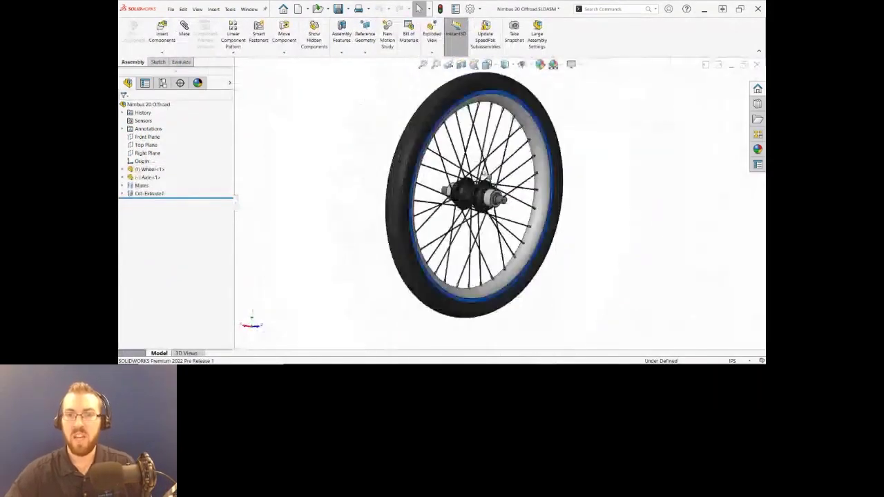
scroll(508, 171, "down", 1)
key("alt+Tab")
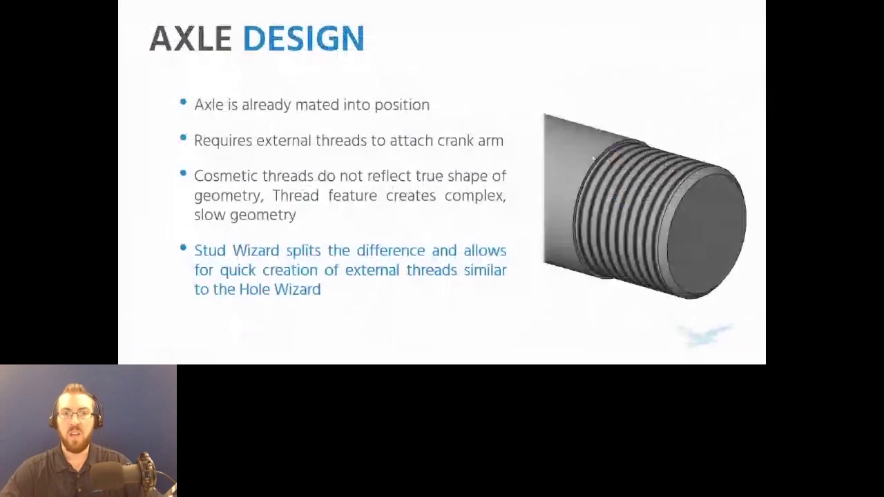
left_click(497, 144)
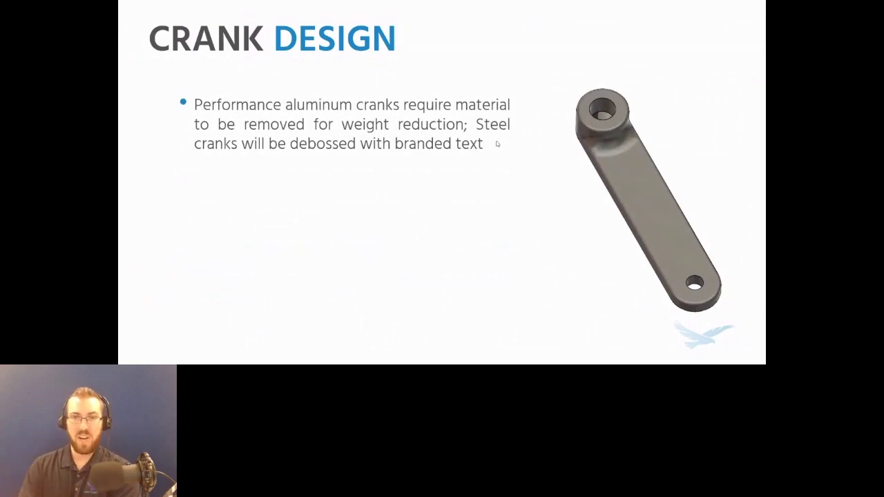
left_click(529, 129)
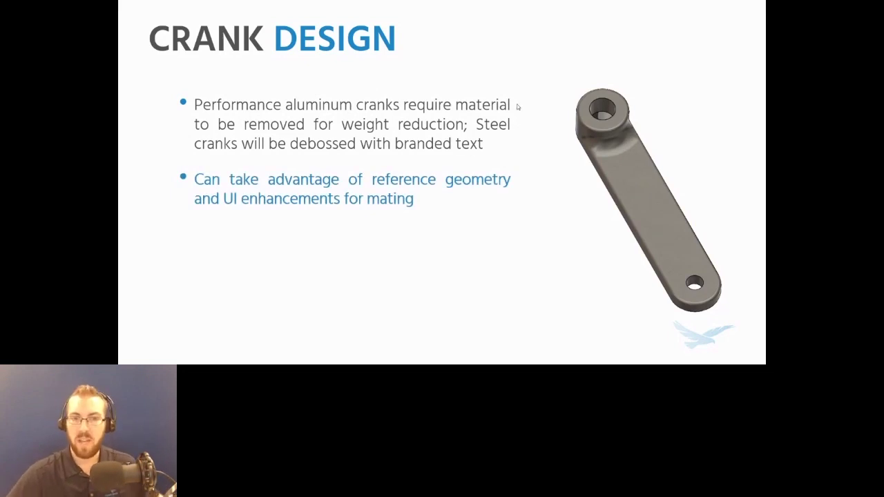
left_click(517, 107)
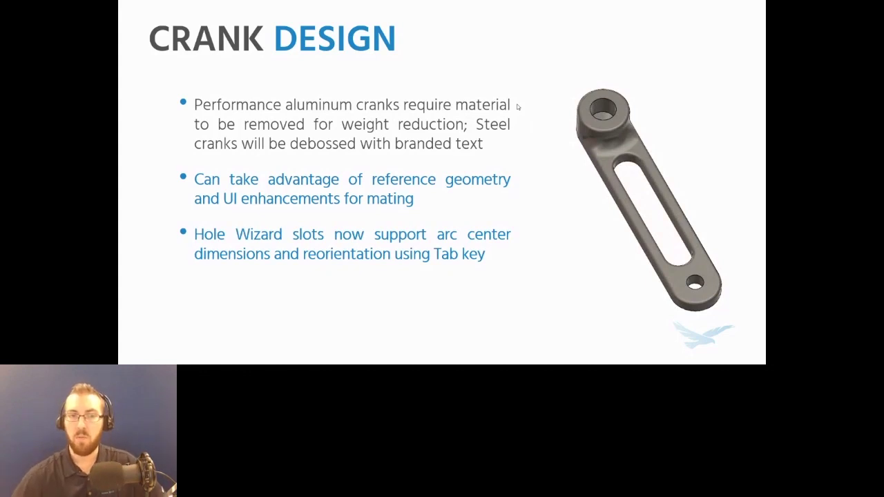
left_click(518, 107)
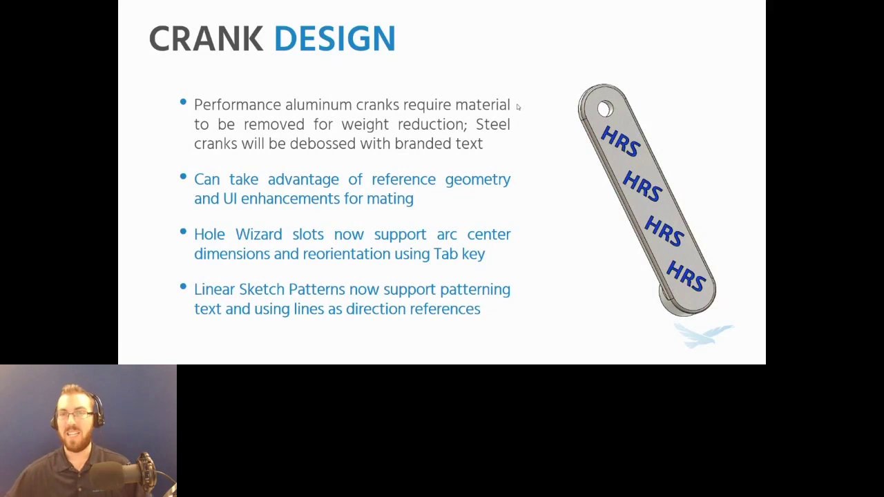
key("alt+Tab")
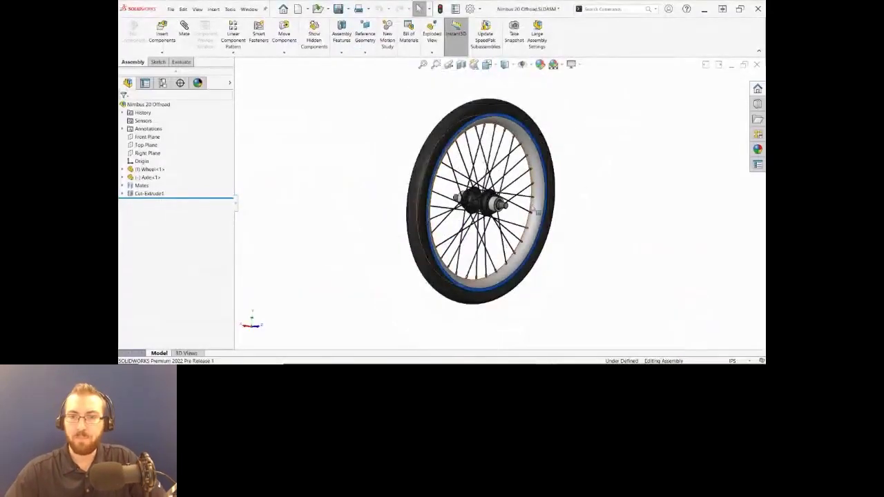
Insert Crank Arm.SLDPRT in its Default configuration into the assembly, placing it beside the axle's threaded end
scroll(500, 205, "down", 8)
left_click(163, 33)
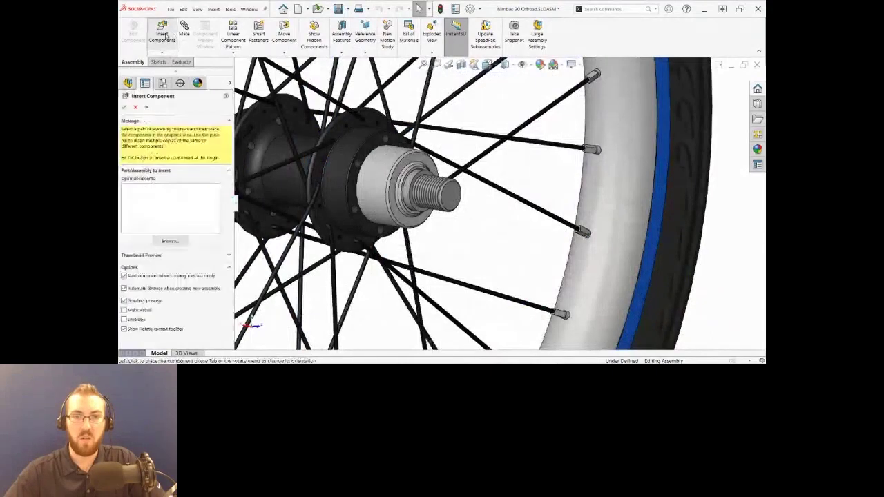
left_click(383, 129)
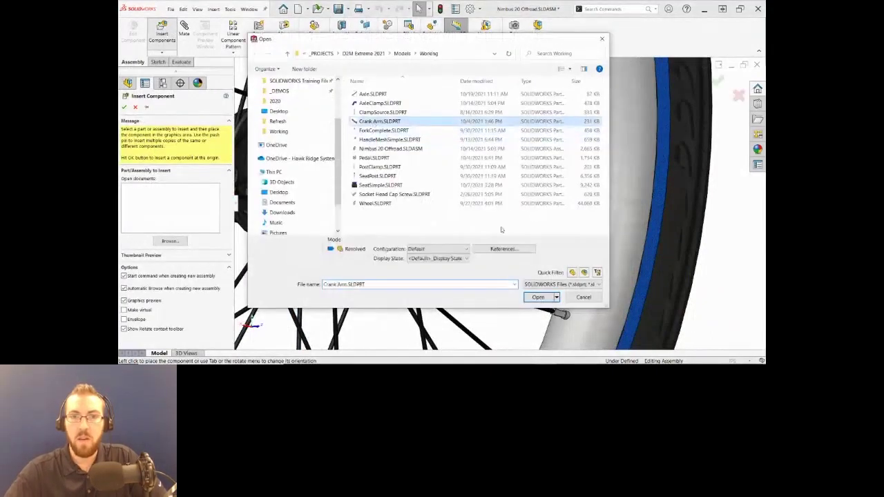
left_click(537, 297)
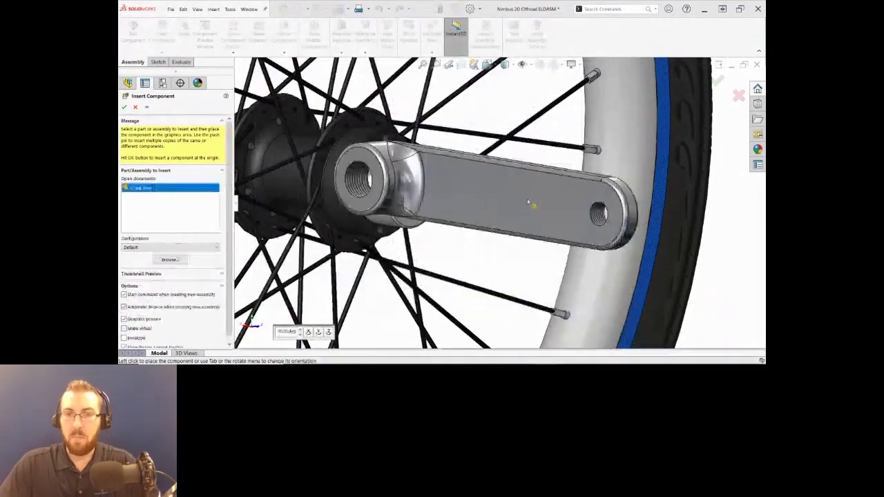
left_click(530, 251)
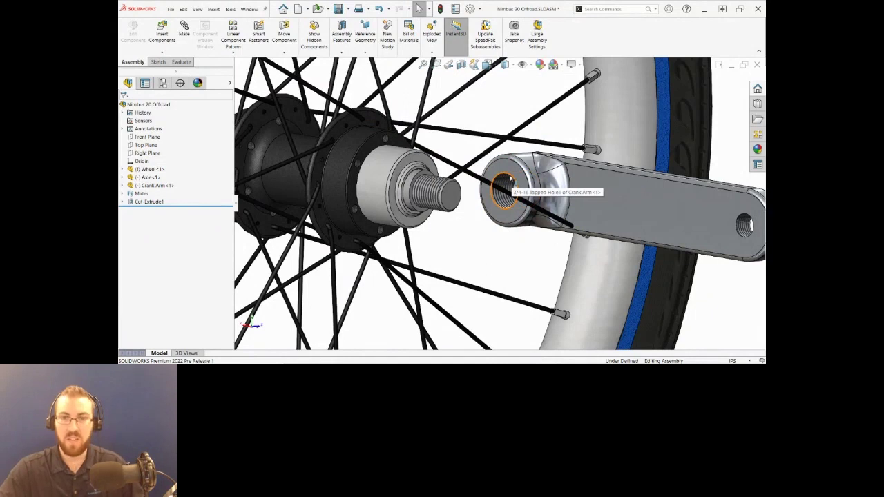
Reposition the crank arm in front of the hub, with its flat outer side facing away from the wheel
left_click_drag(511, 180, 426, 181)
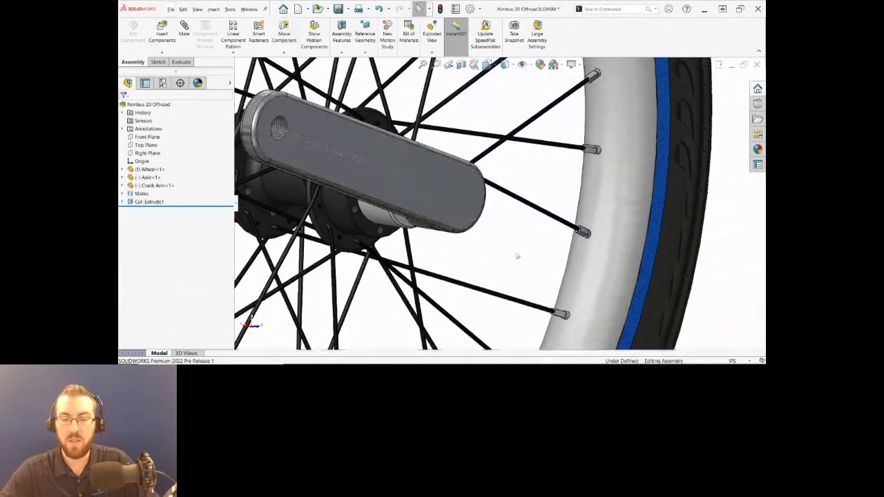
scroll(442, 189, "up", 6)
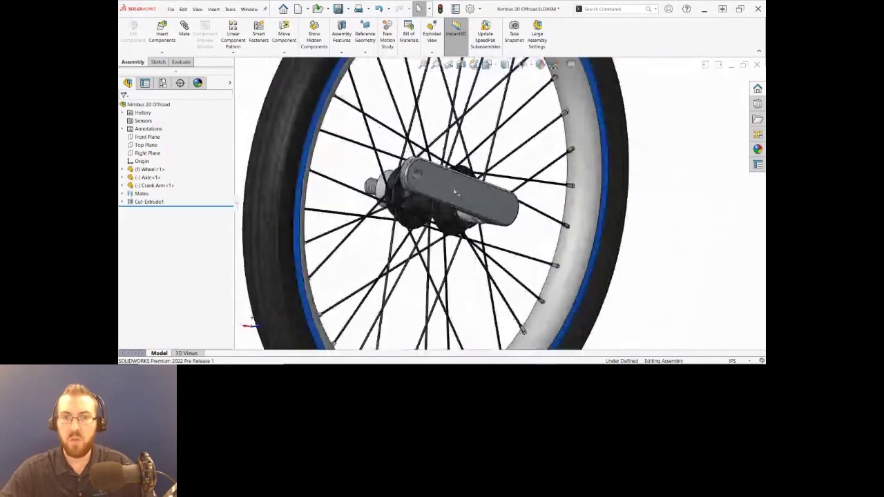
left_click(455, 193)
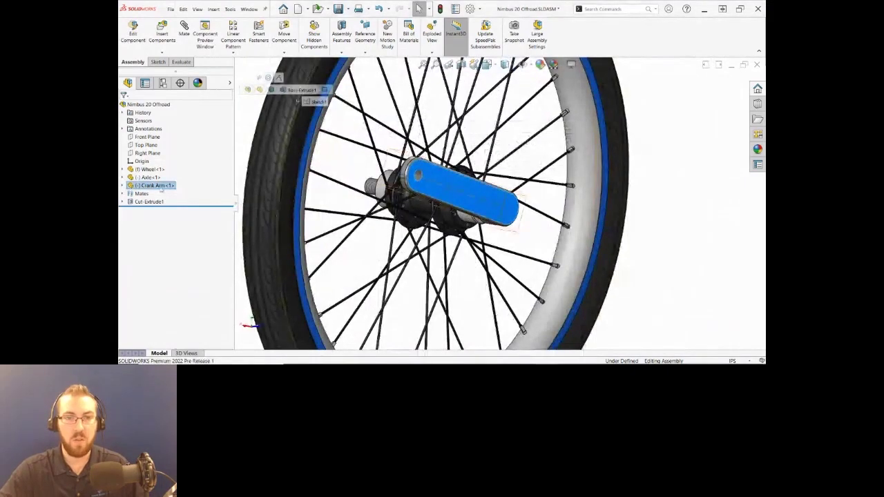
left_click(243, 153)
scroll(276, 172, "up", 3)
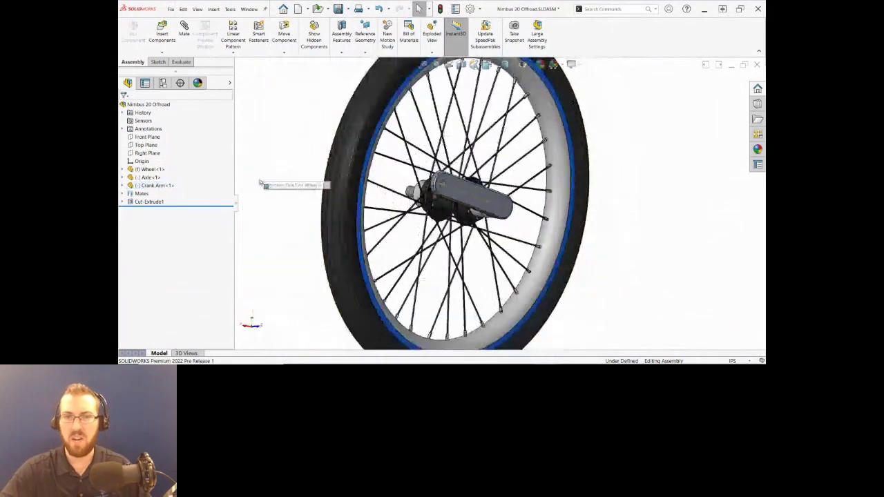
scroll(473, 199, "down", 5)
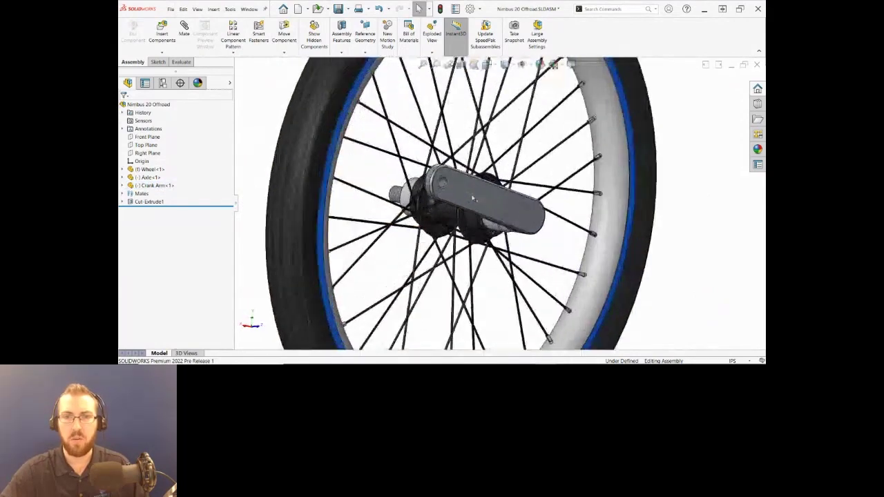
Create a second copy of the crank arm and place it toward the opposite side of the wheel hub
left_click(156, 186)
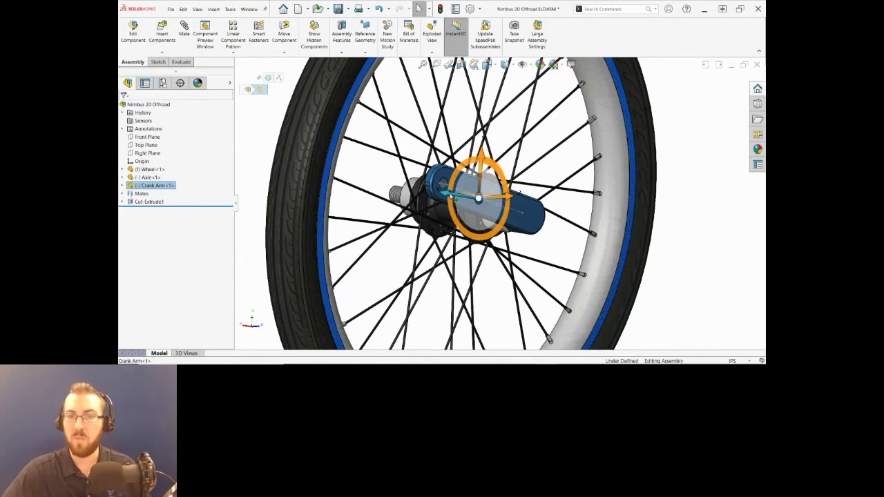
left_click_drag(478, 198, 332, 172, "ctrl")
left_click(713, 231)
key("f")
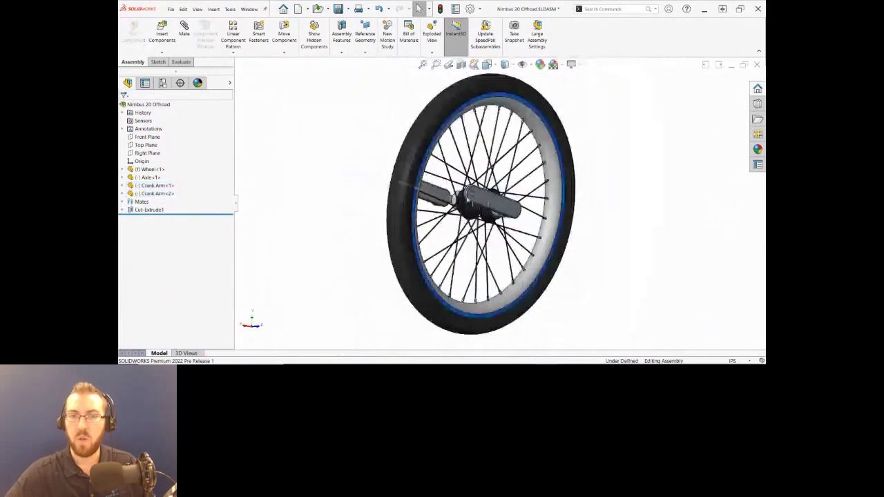
middle_click_drag(467, 199, 538, 196)
scroll(459, 207, "down", 5)
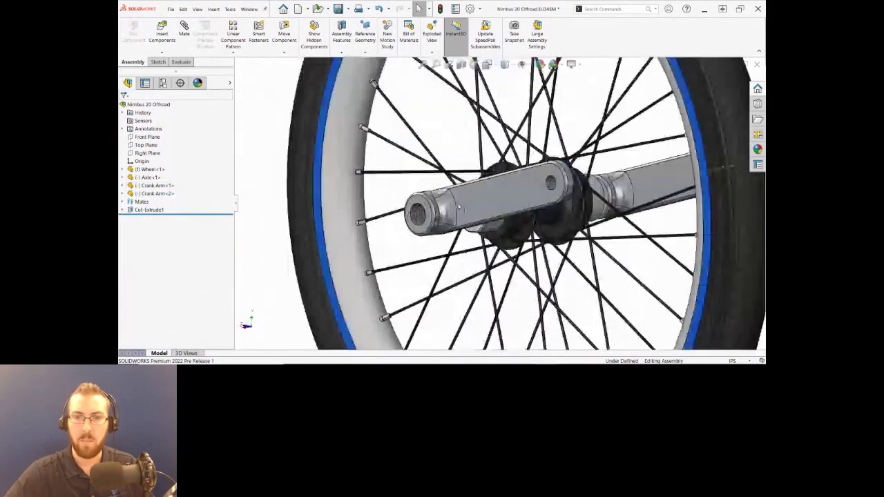
Move the second crank arm clear of the wheel hub and rotate it so its large threaded bore is exposed
scroll(458, 207, "down", 3)
right_click_drag(459, 206, 369, 280)
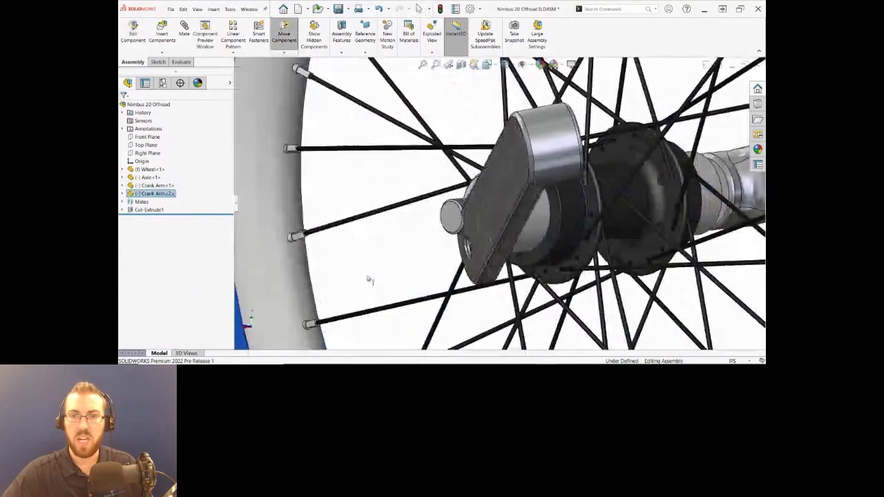
left_click_drag(544, 144, 396, 182)
right_click_drag(396, 183, 352, 212)
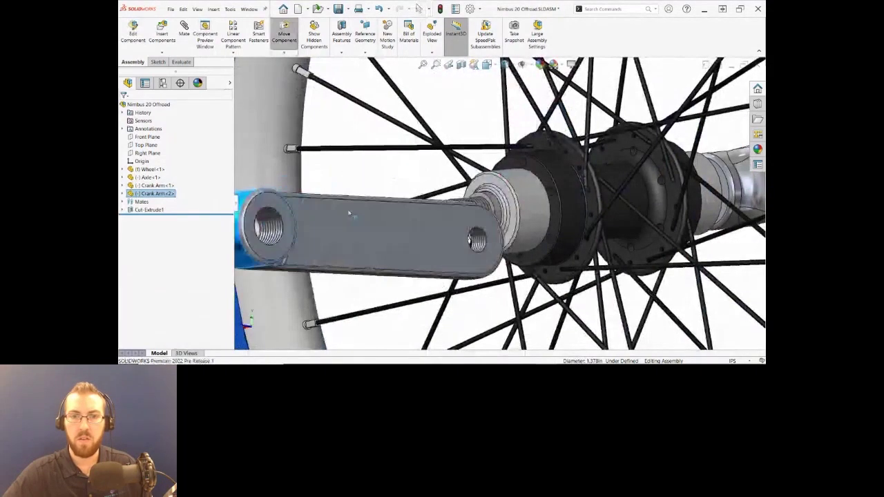
Open the crank arm's part file, and back in the assembly mate the second arm's large threaded bore onto the free axle end
left_click(379, 168)
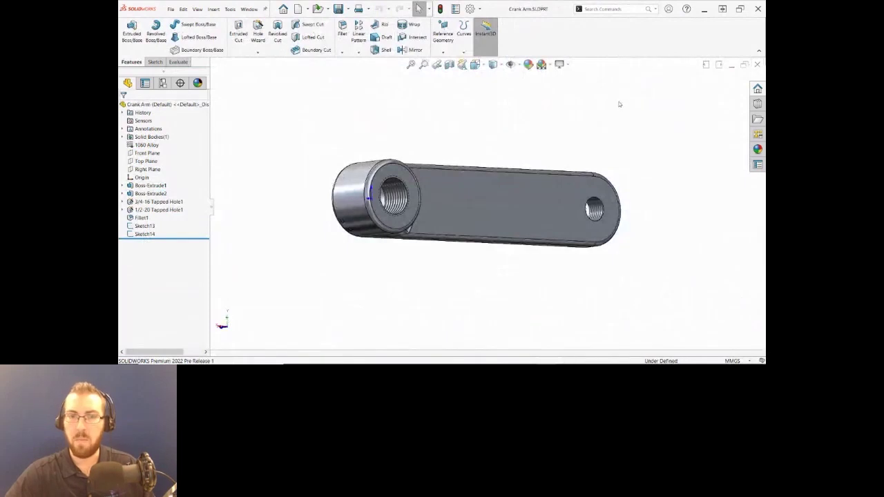
key("ctrl+Tab")
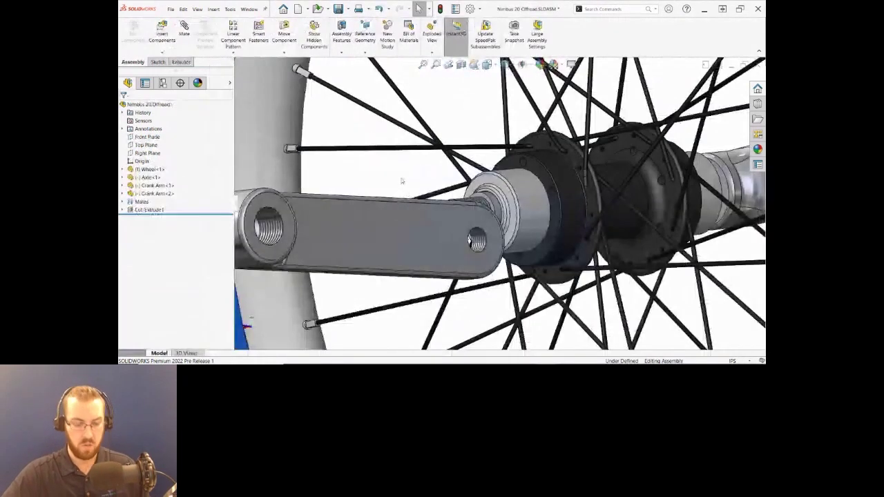
left_click_drag(278, 215, 485, 205, "alt")
scroll(607, 215, "up", 4)
scroll(615, 196, "down", 3)
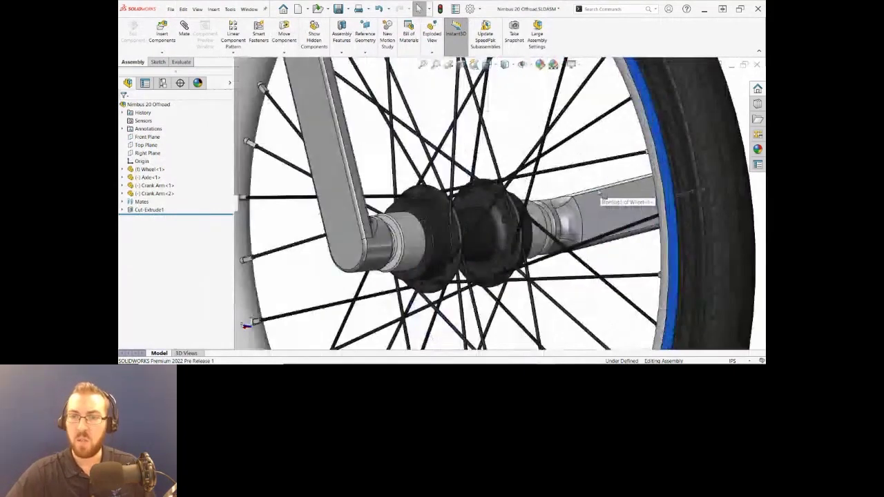
Add a parallel mate between the two crank arms' Top Planes, with the alignment flipped so the arms point in opposite directions
left_click(601, 201)
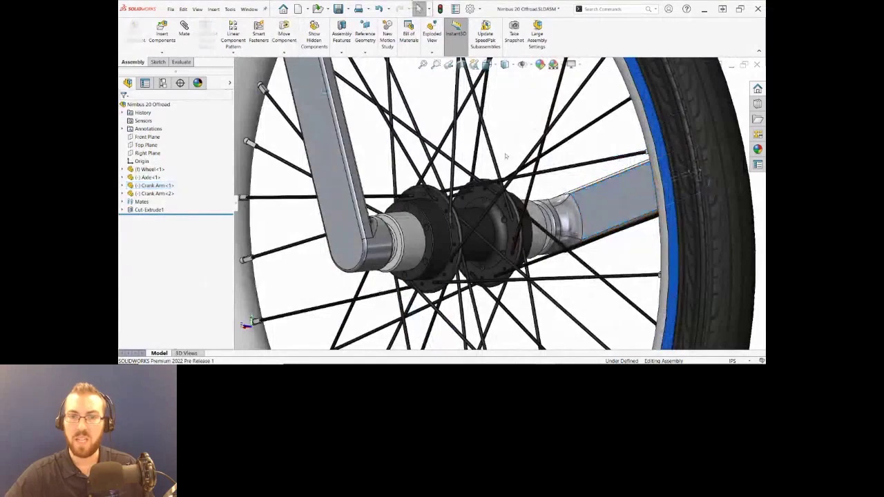
scroll(504, 158, "up", 4)
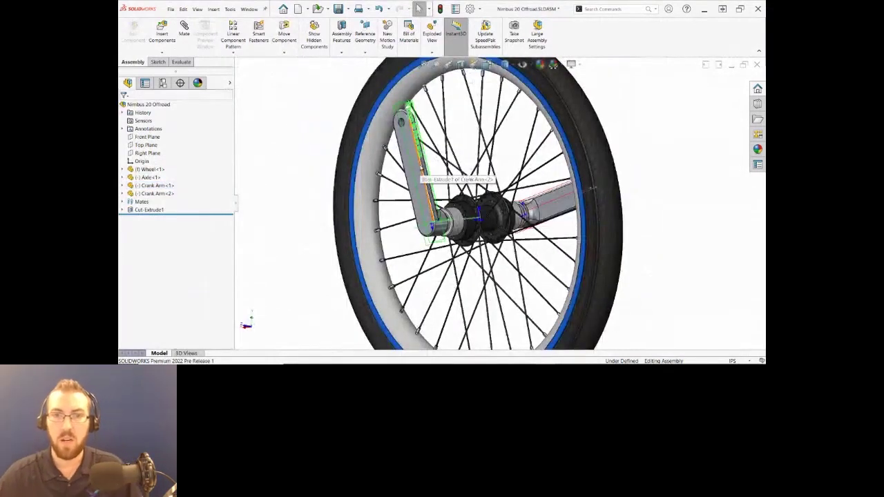
left_click(413, 170)
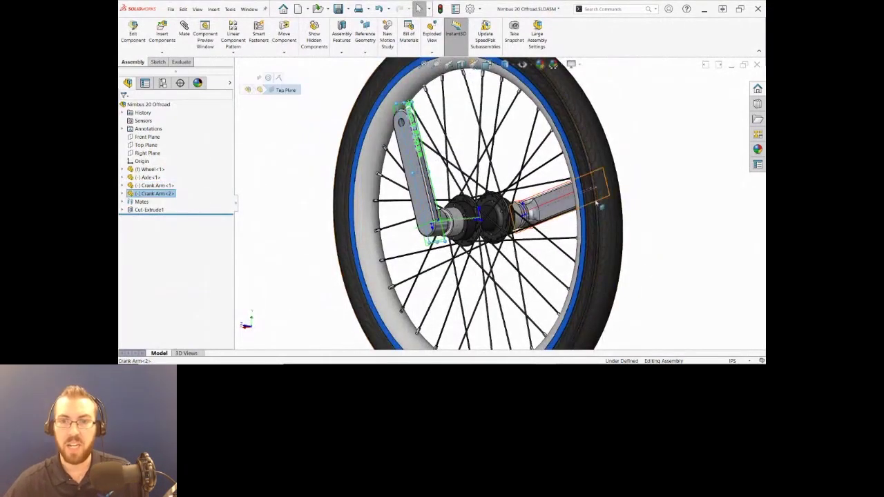
left_click(564, 202, "ctrl")
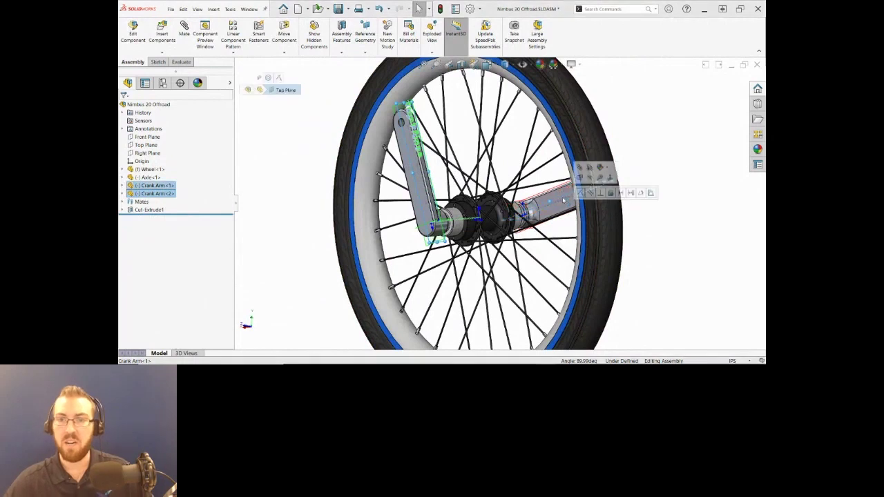
left_click(590, 193)
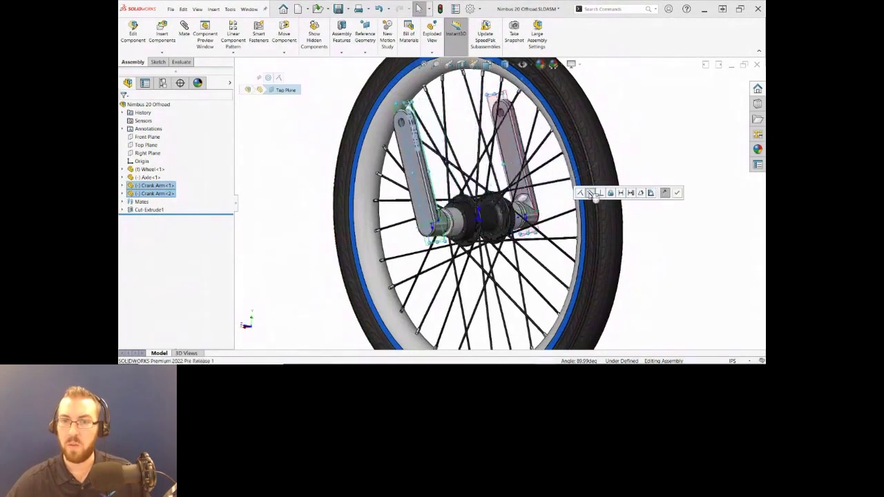
left_click(666, 193)
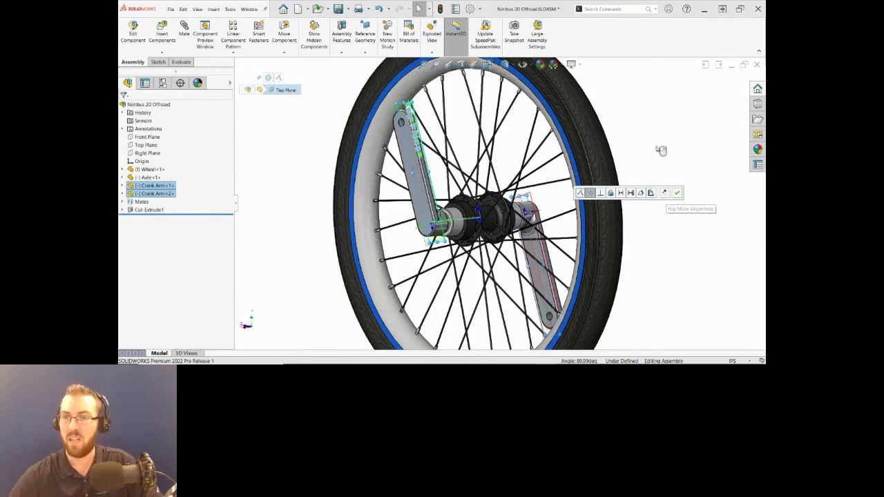
left_click(675, 193)
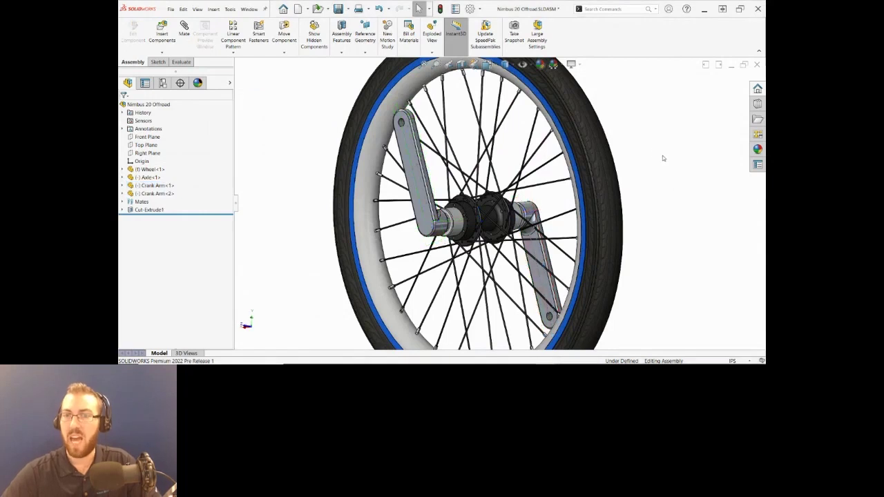
Review the context toolbar options for quick mates and the OK button in the Customize settings, then close them
right_click(583, 41)
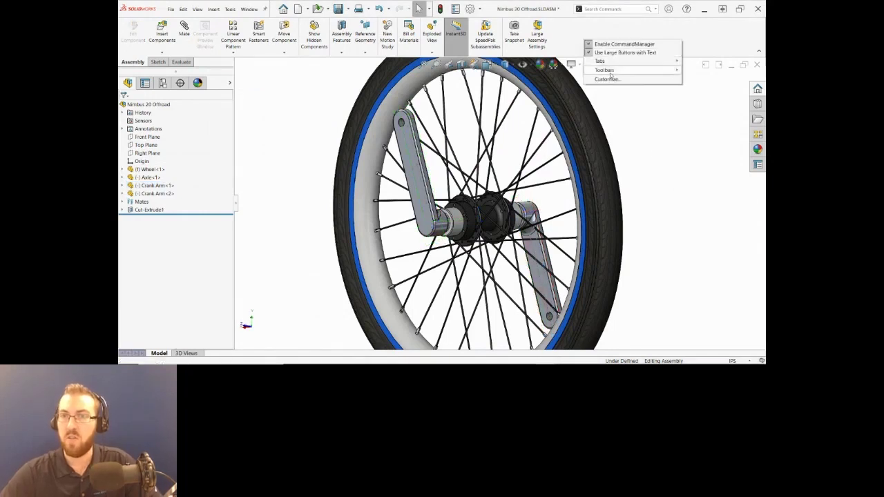
left_click(609, 77)
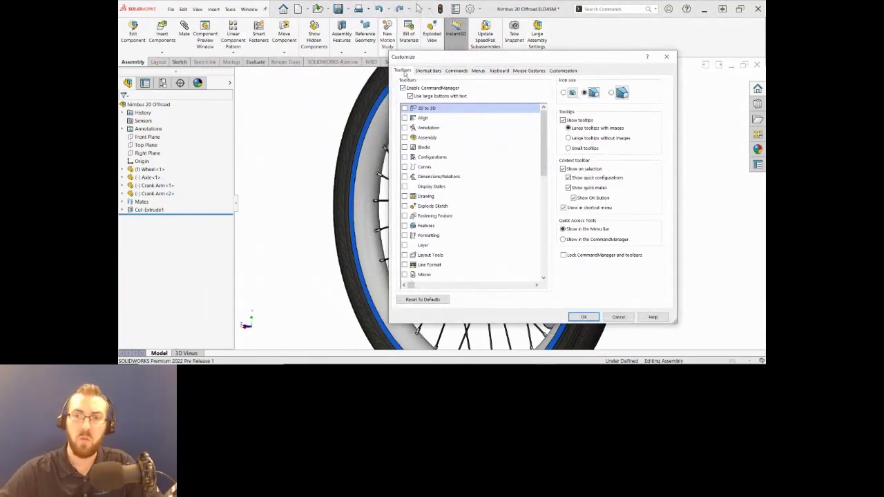
key("ctrl")
key("ctrl")
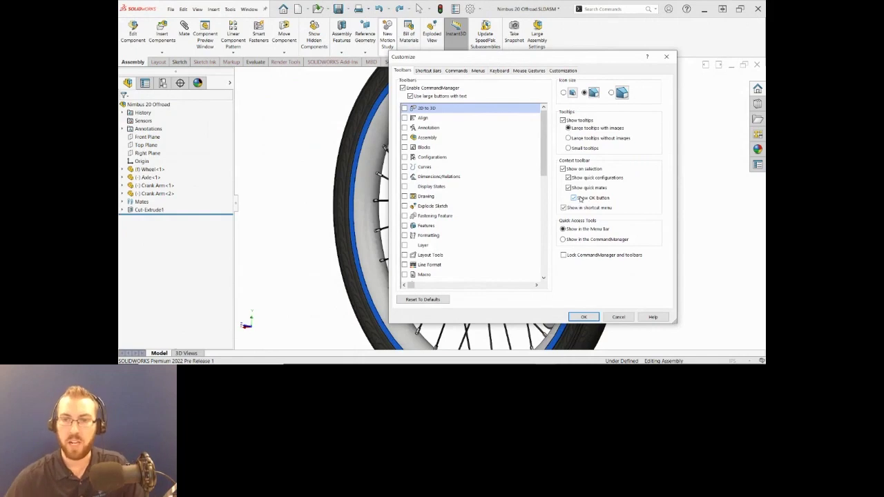
left_click(583, 317)
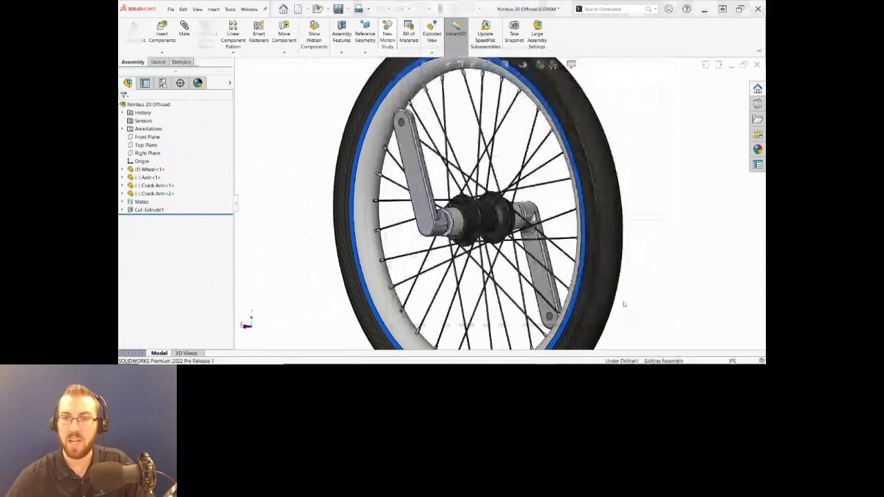
Swing the second crank arm around the axle to test that both arms rotate together
left_click_drag(407, 147, 395, 211)
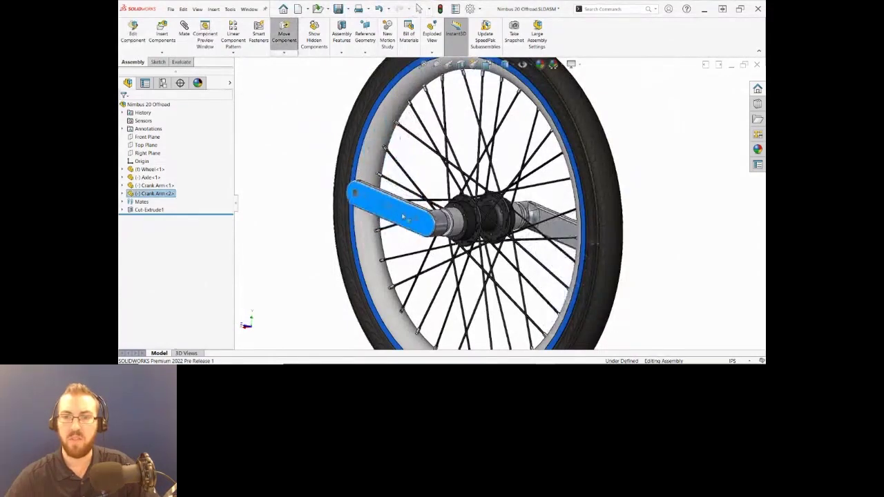
left_click(661, 212)
Switch to Crank Arm.SLDPRT and display its list of configurations
key("ctrl+Tab")
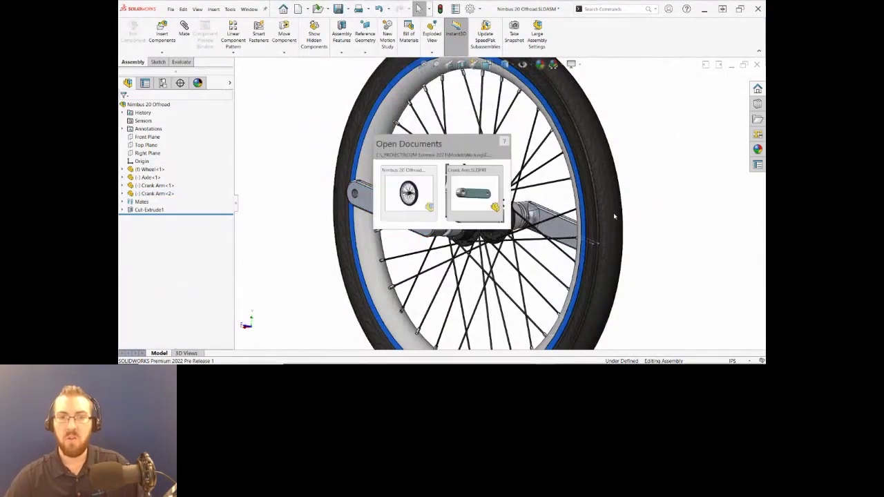
middle_click_drag(472, 146, 447, 207)
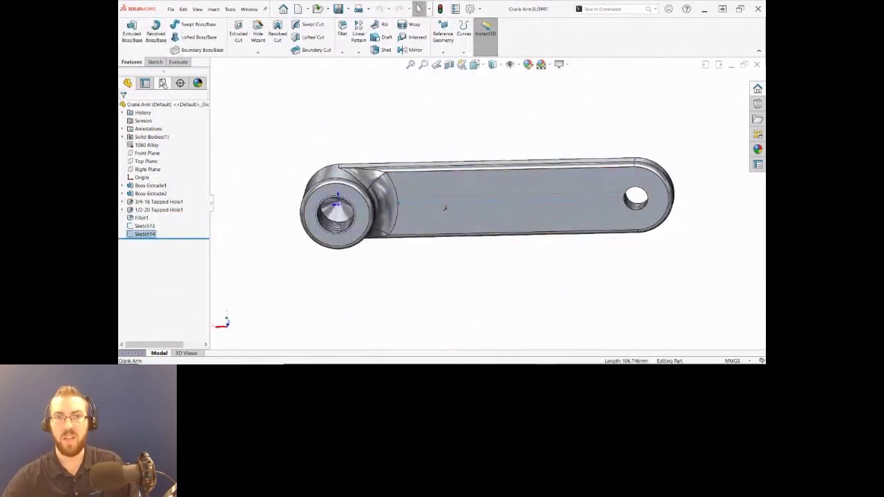
left_click(162, 83)
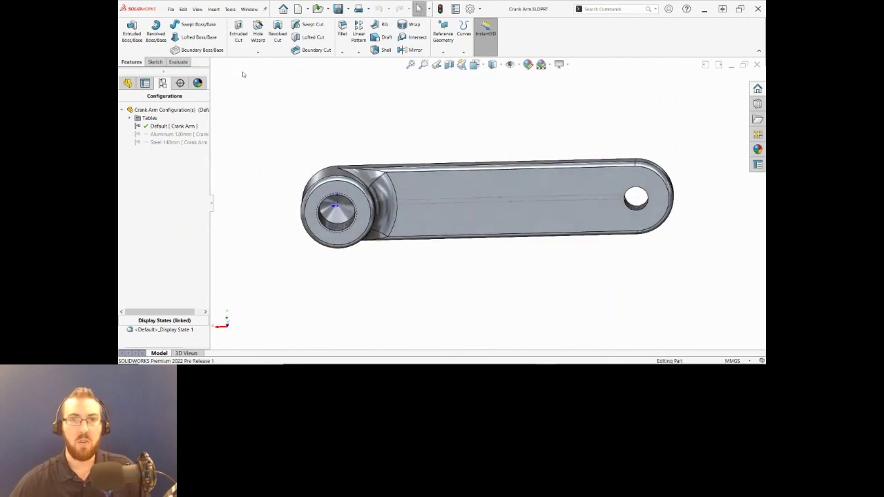
Cut a 3/4 Hole Wizard slot, 3 in long and Through All, lengthwise through the crank arm, centred on its sketched centerline
left_click(257, 31)
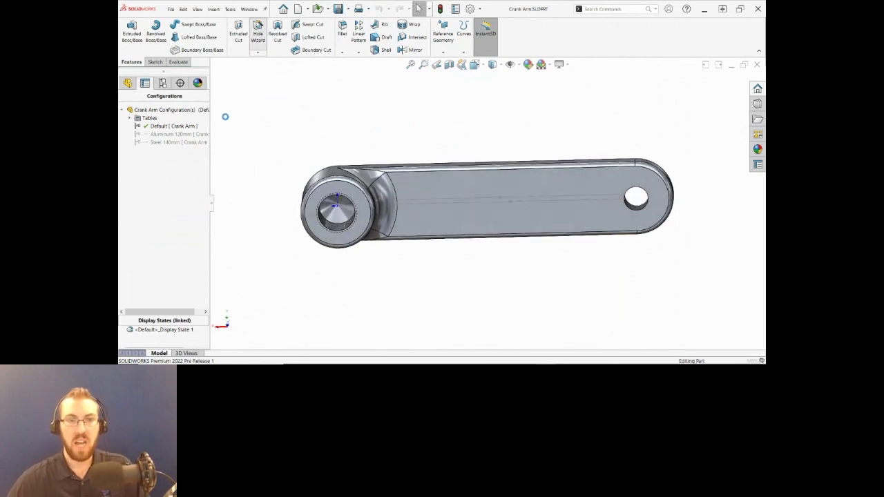
scroll(168, 244, "down", 5)
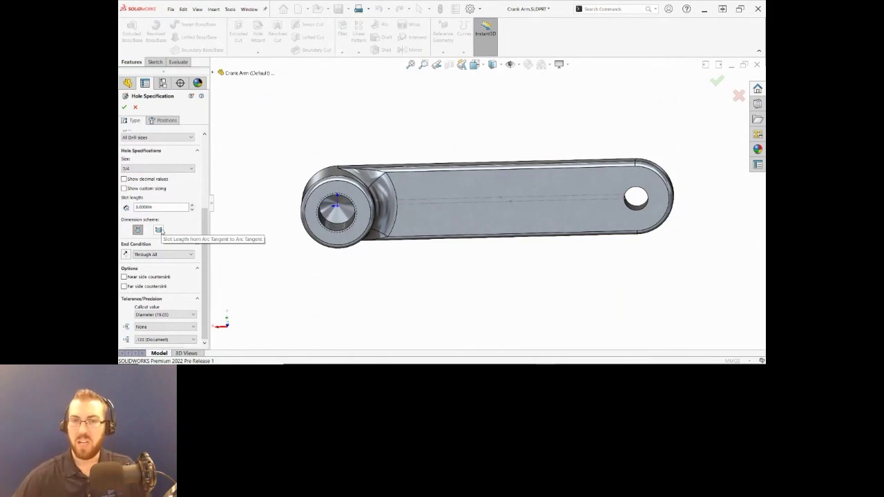
left_click(164, 120)
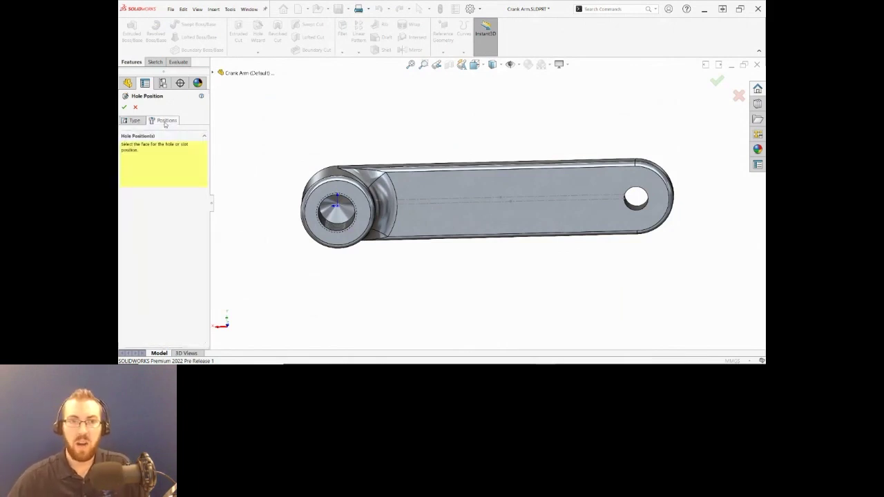
left_click(503, 230)
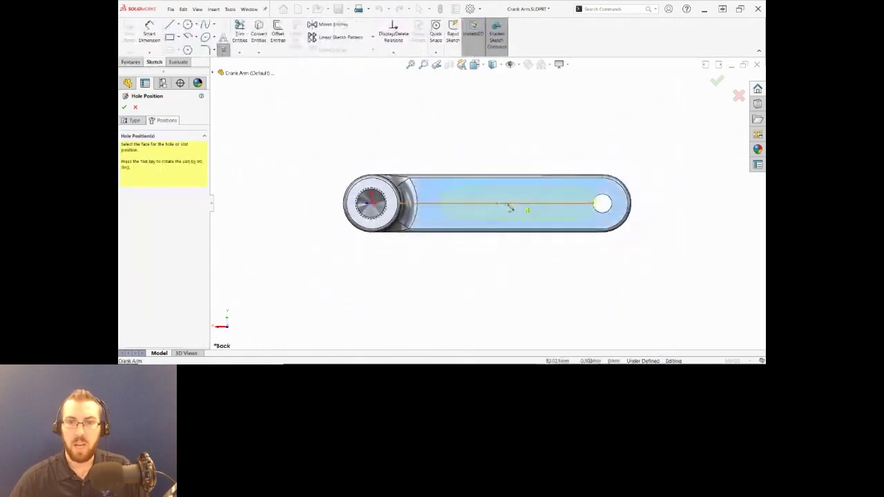
key("Tab")
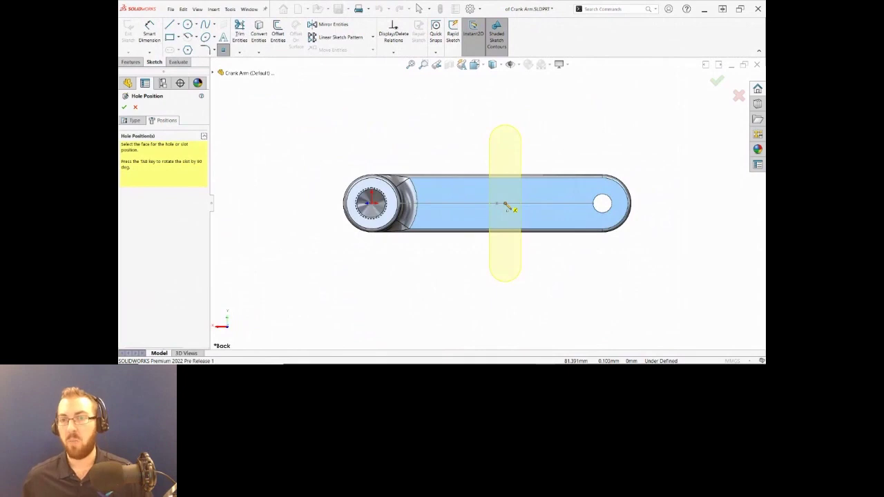
key("Tab")
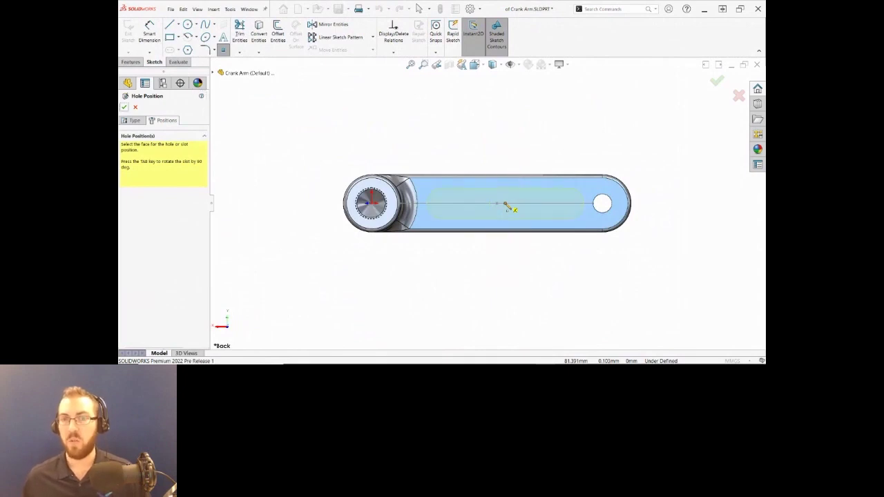
left_click(506, 205)
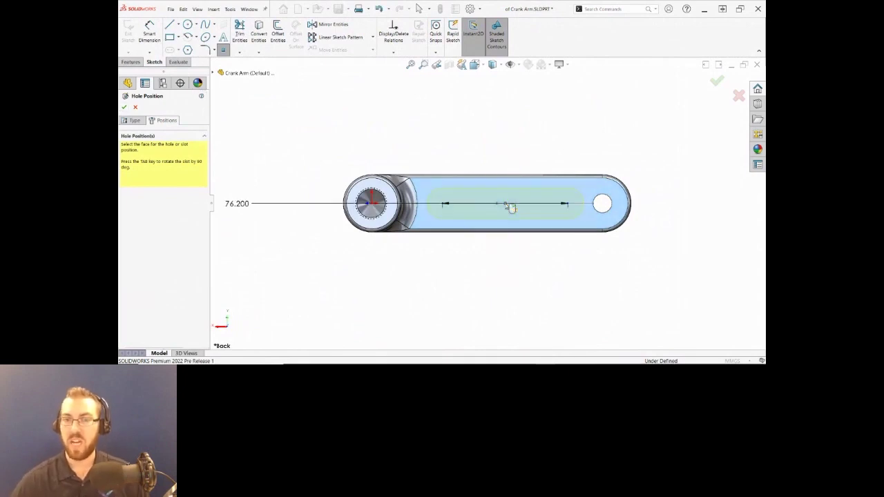
key("Return")
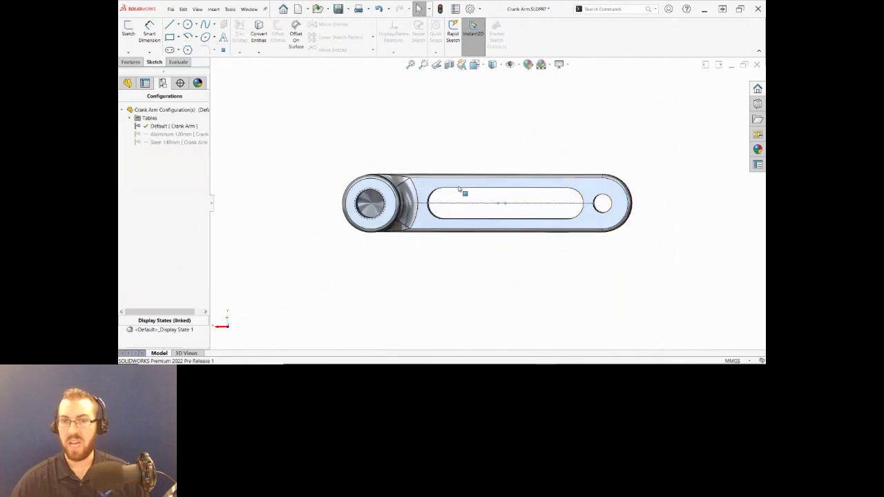
Fillet the edges around the slot's inner wall with a 1 mm radius
middle_click_drag(462, 191, 442, 195)
scroll(442, 195, "down", 5)
key("s")
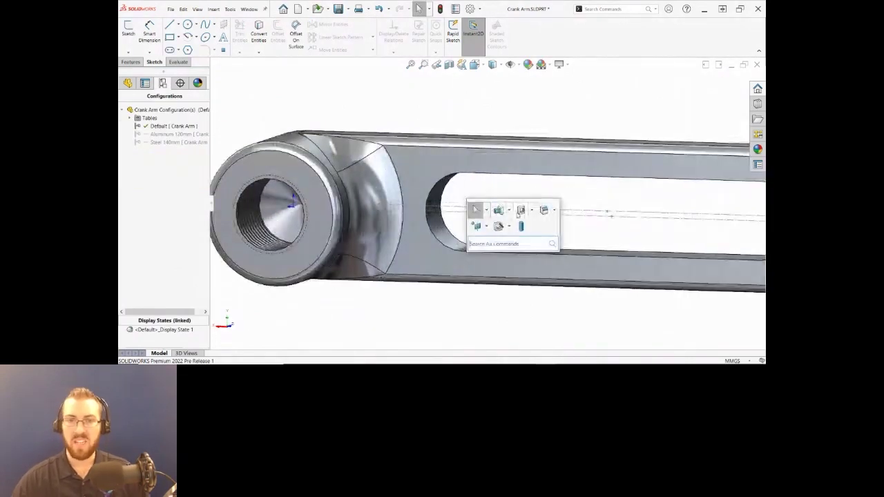
left_click(497, 210)
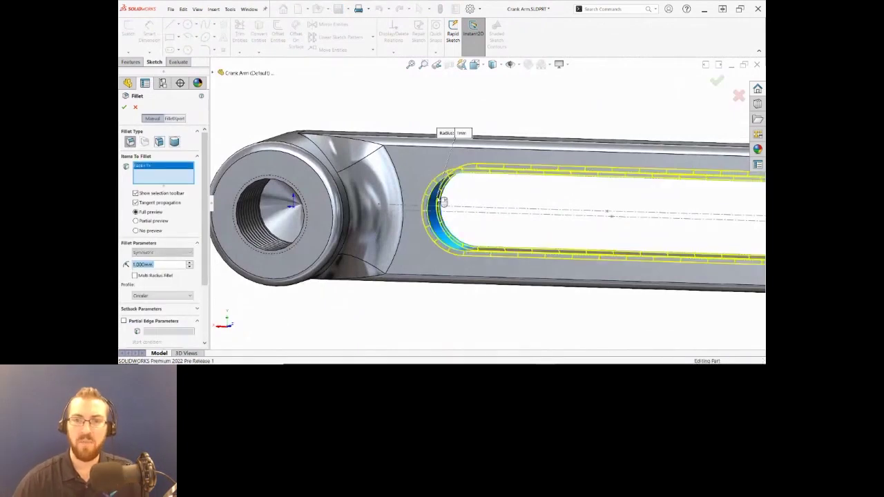
key("Escape")
scroll(577, 209, "up", 3)
middle_click_drag(583, 213, 564, 208)
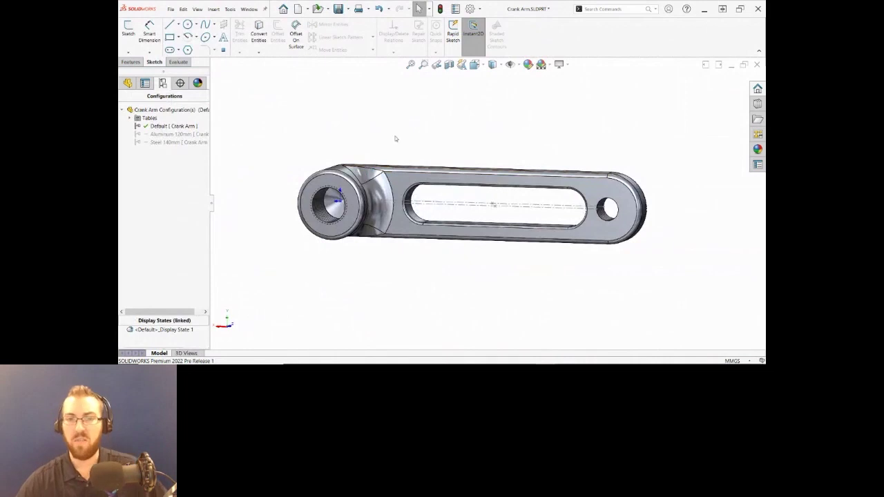
Activate the Steel 140mm configuration of the crank arm and turn its flat outer side into view
double_click(158, 142)
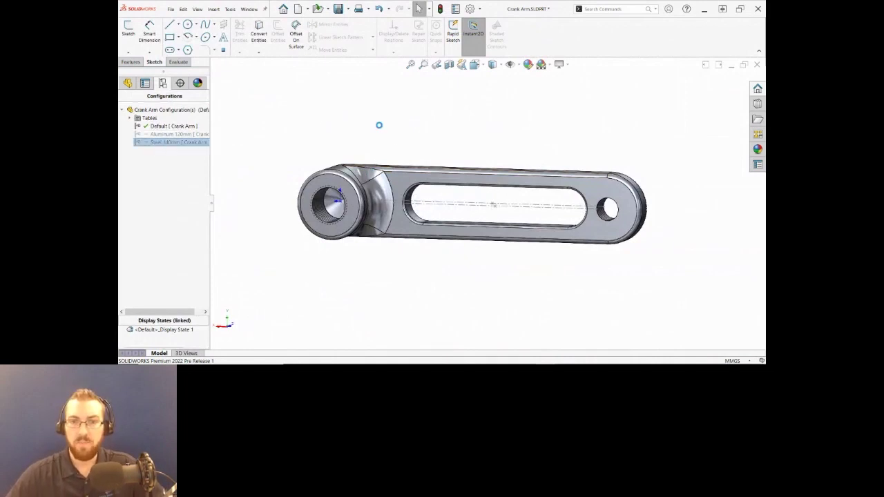
middle_click_drag(532, 207, 368, 220)
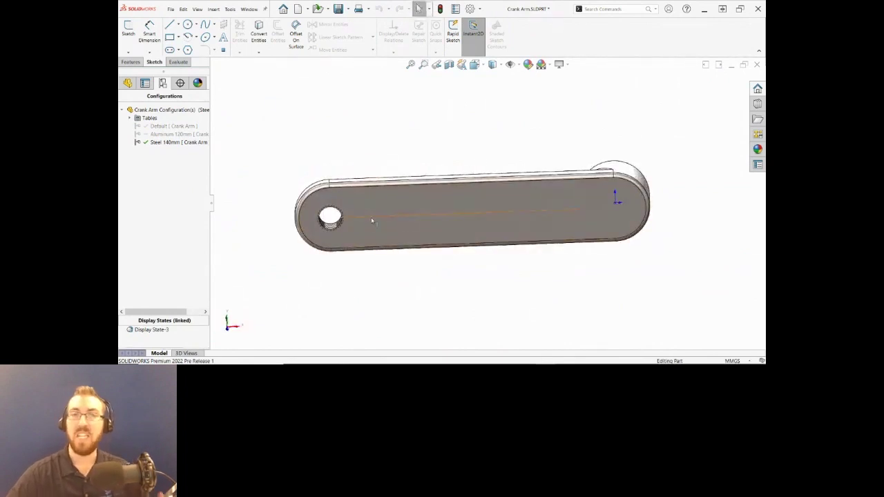
Edit the outer-face sketch and add a diagonal construction line about 26 mm long across the lengthwise centerline, beside the threaded hole
left_click(370, 220)
left_click(386, 201)
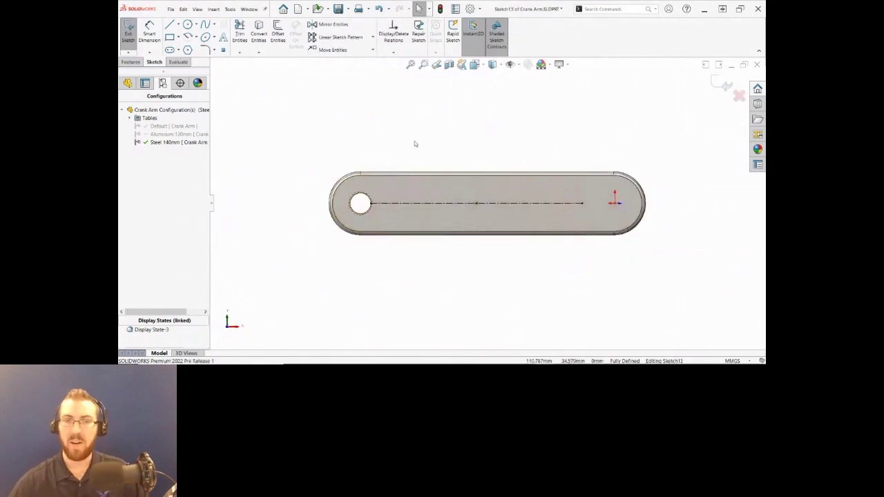
scroll(443, 205, "down", 2)
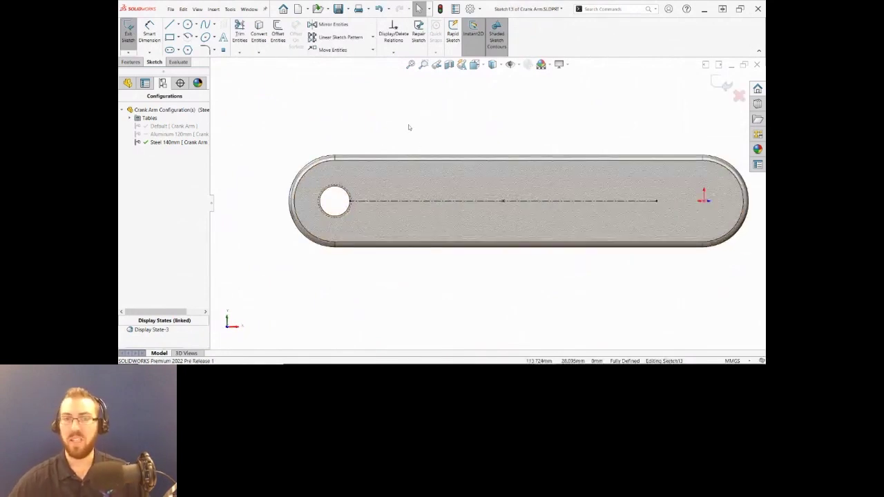
left_click(178, 24)
left_click(187, 45)
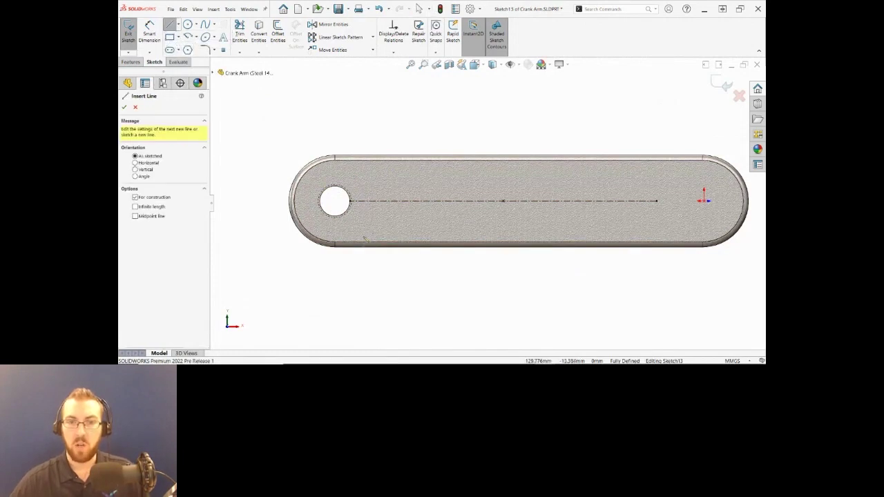
left_click(365, 235)
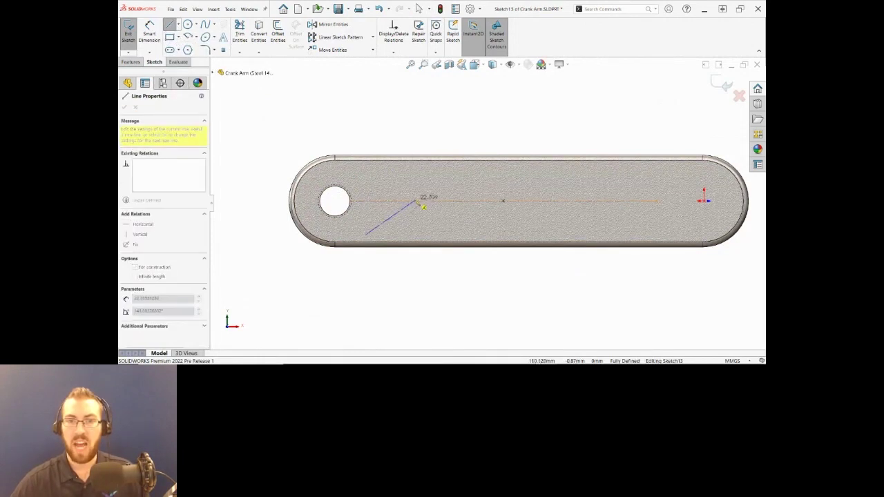
left_click(421, 196)
Add the sketch text HRS along the diagonal construction line
left_click(223, 37)
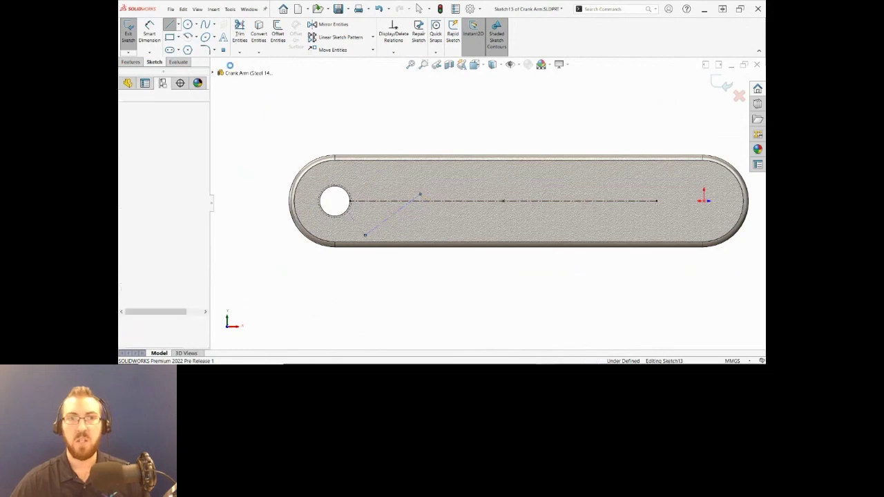
left_click(393, 214)
type("HRS")
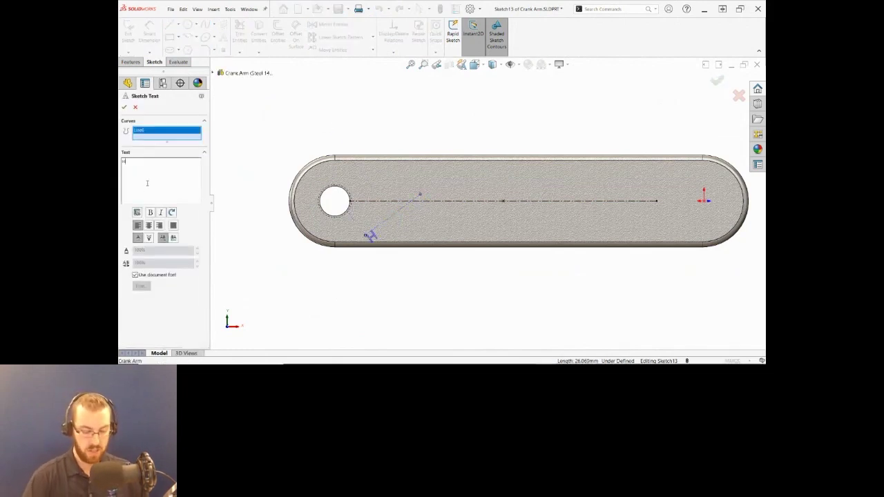
Flip the HRS text vertically and override the document font with 3ds Regular at 36 points
left_click(149, 238)
left_click(135, 274)
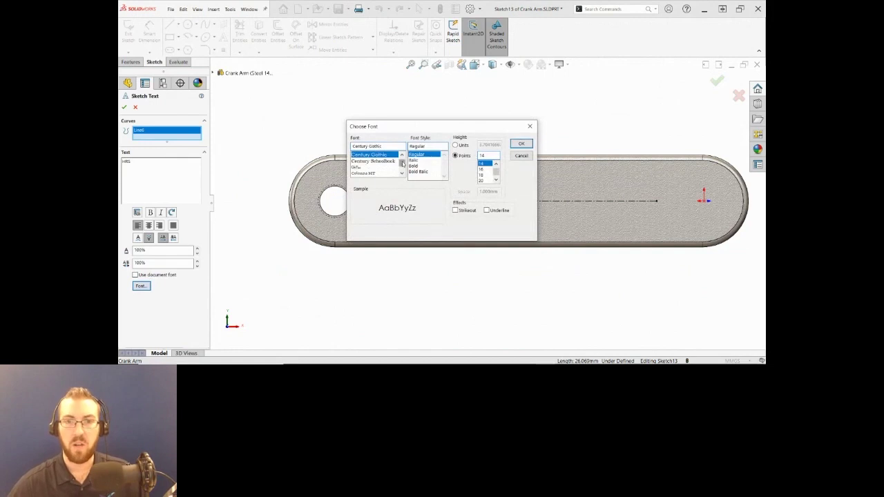
left_click_drag(402, 164, 403, 163)
scroll(391, 167, "down", 10)
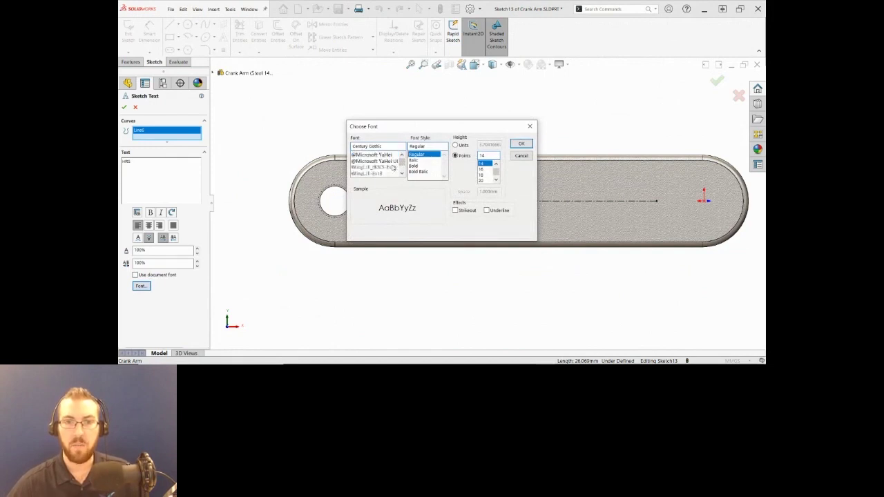
scroll(391, 167, "down", 5)
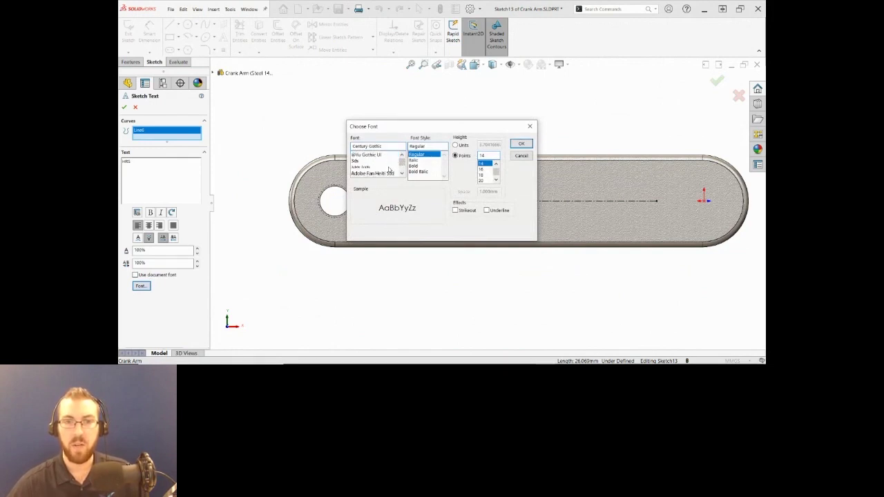
left_click(359, 163)
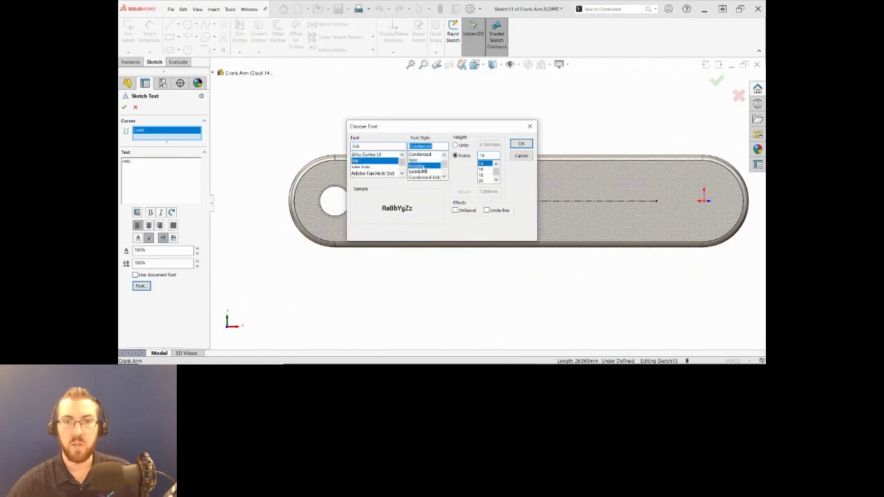
double_click(482, 154)
type("36")
key("Return")
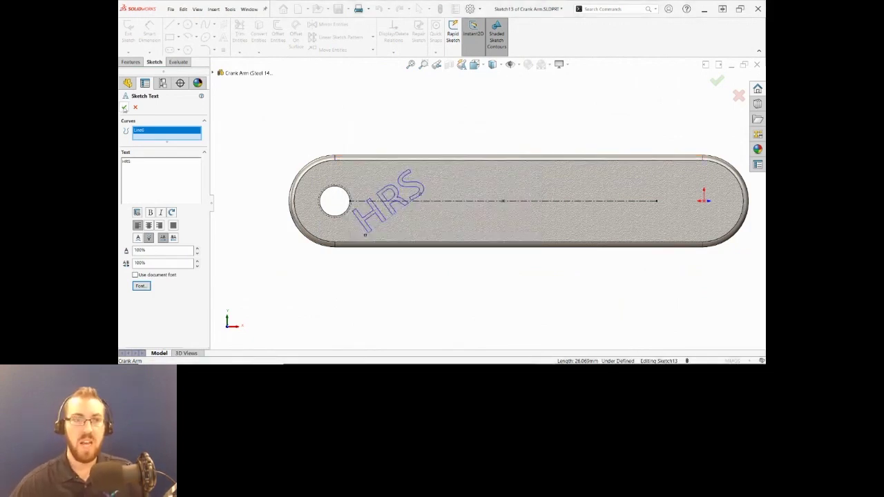
left_click(125, 107)
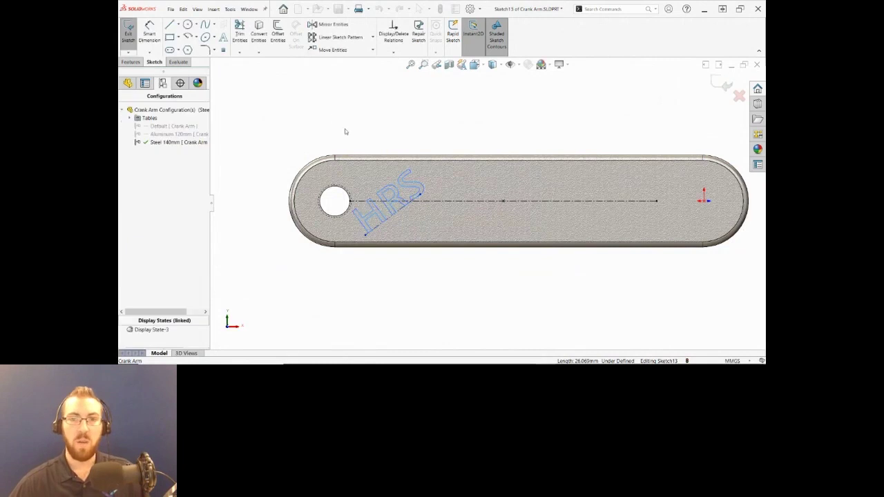
Pattern the HRS sketch text linearly along the arm with 4 instances at 35 mm spacing, reversing the X direction
left_click(338, 37)
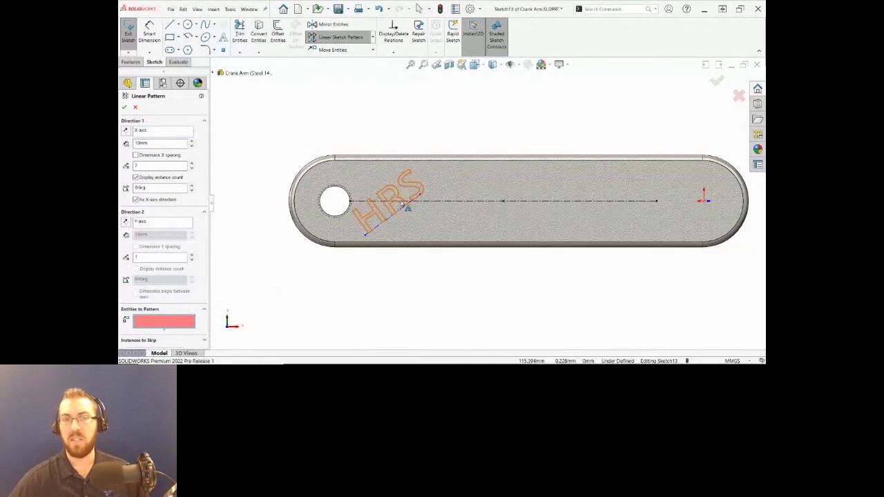
left_click(405, 204)
left_click(125, 130)
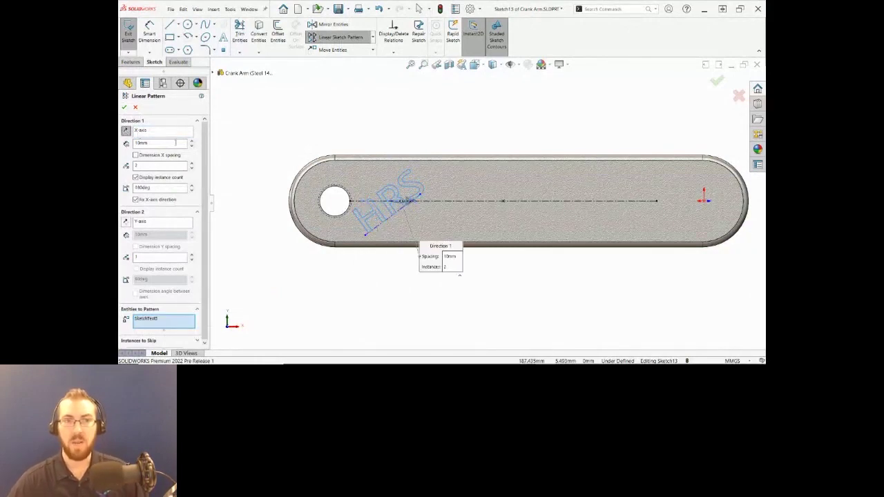
left_click(145, 165)
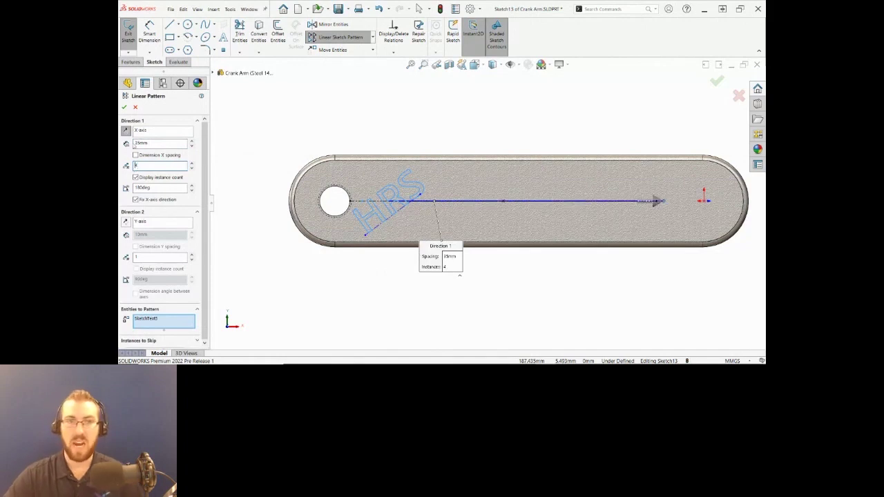
left_click(123, 107)
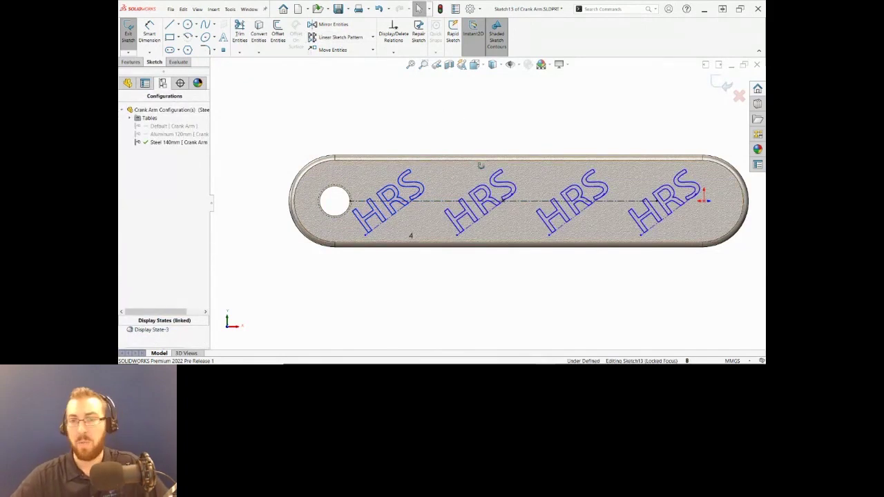
Engrave the patterned HRS text with a 1 mm blind extruded cut in the reversed direction
middle_click_drag(480, 166, 491, 140)
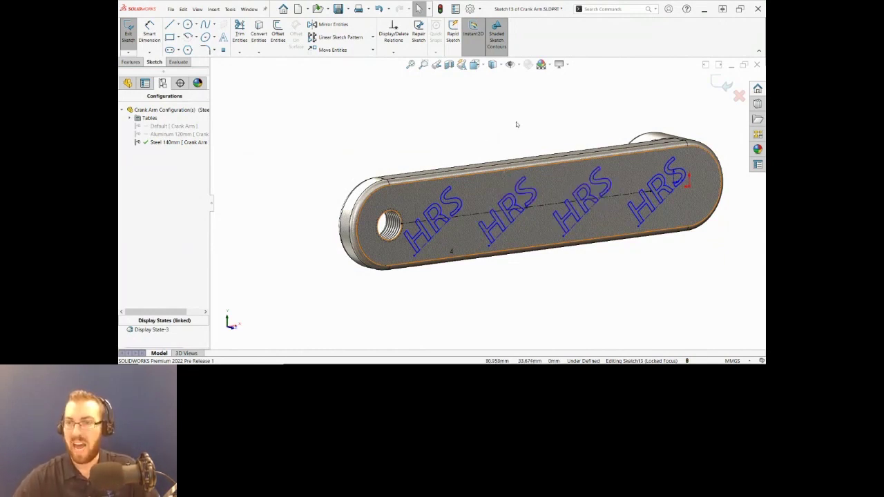
scroll(574, 207, "up", 1)
scroll(584, 206, "down", 1)
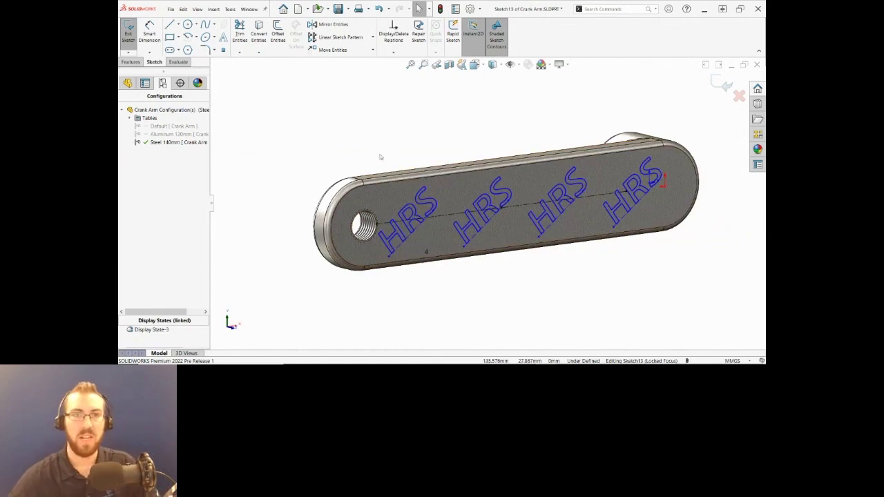
scroll(158, 62, "up", 1)
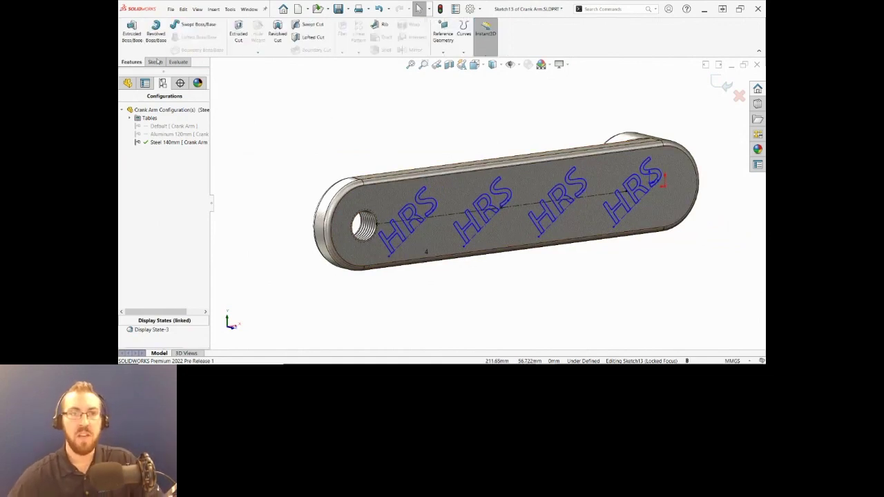
left_click(247, 33)
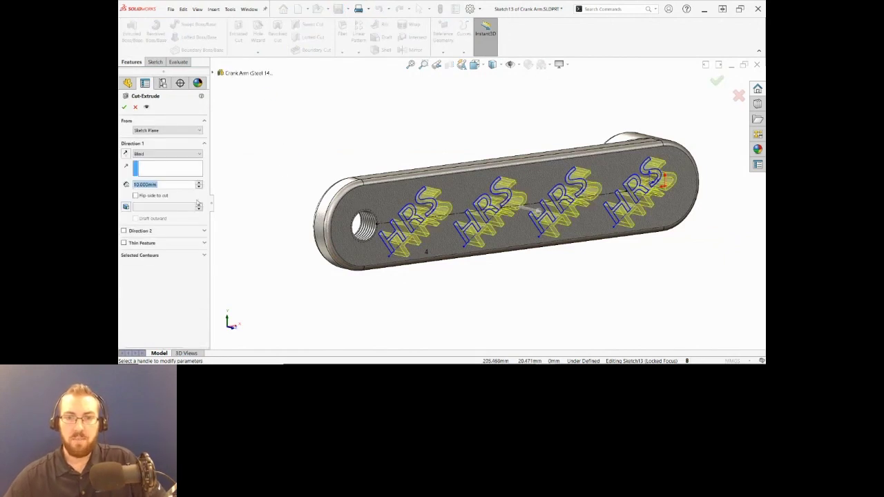
left_click(126, 155)
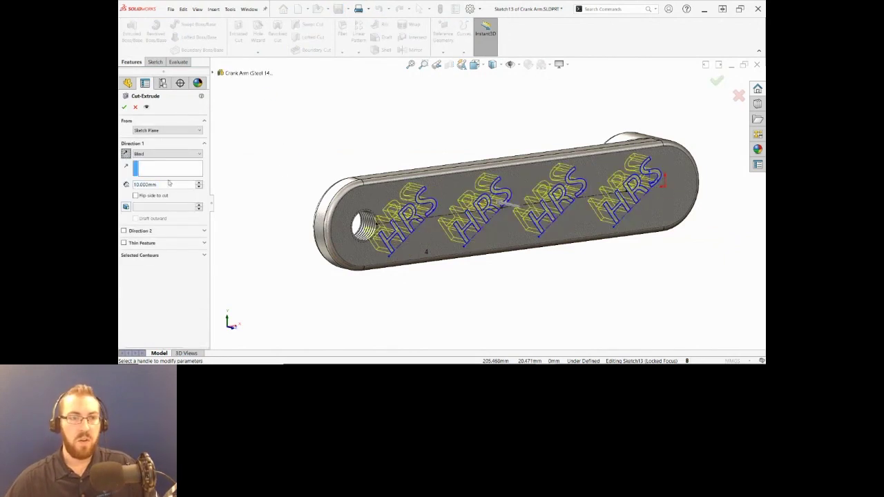
type("1")
key("Return")
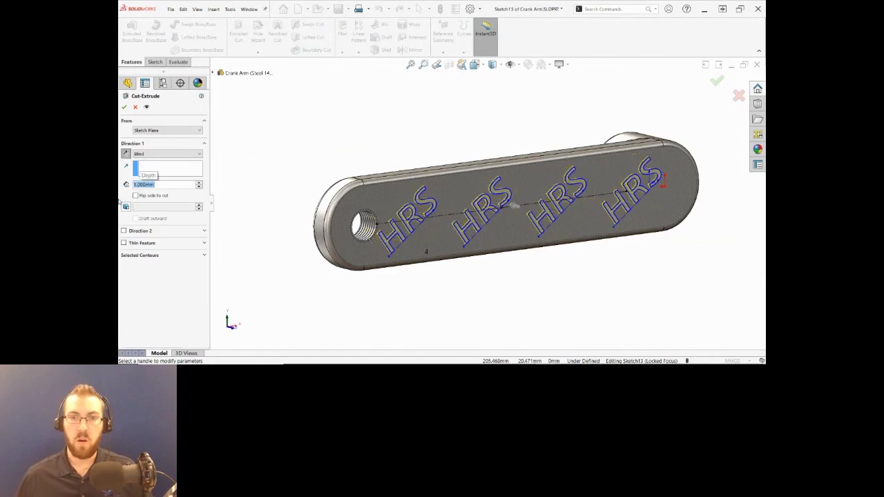
key("Return")
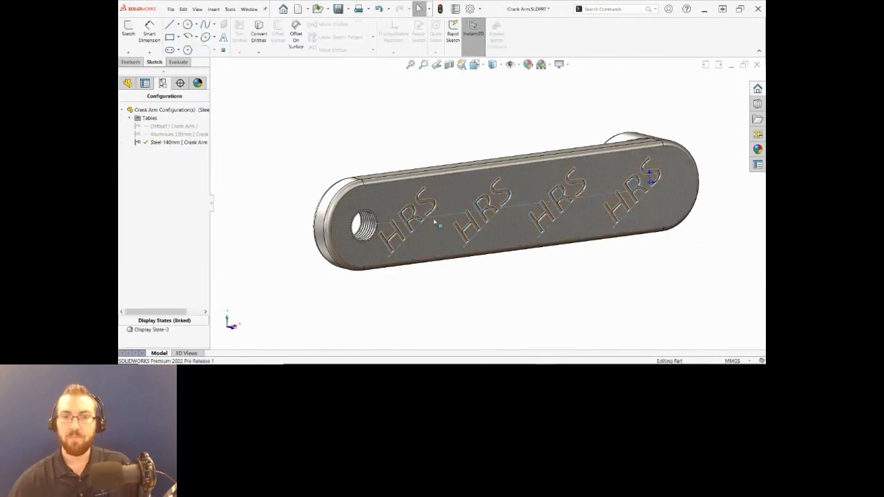
Apply a blue appearance to the whole engraved HRS cut feature
scroll(434, 216, "down", 10)
left_click(757, 149)
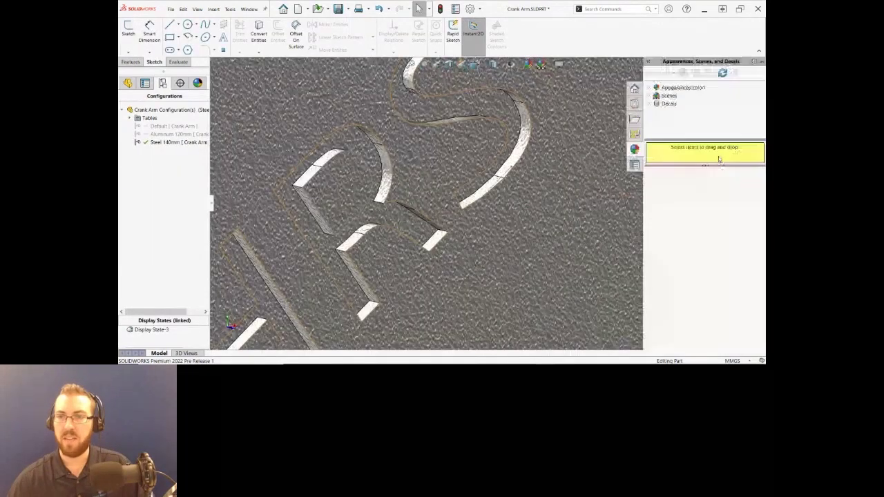
left_click(650, 90)
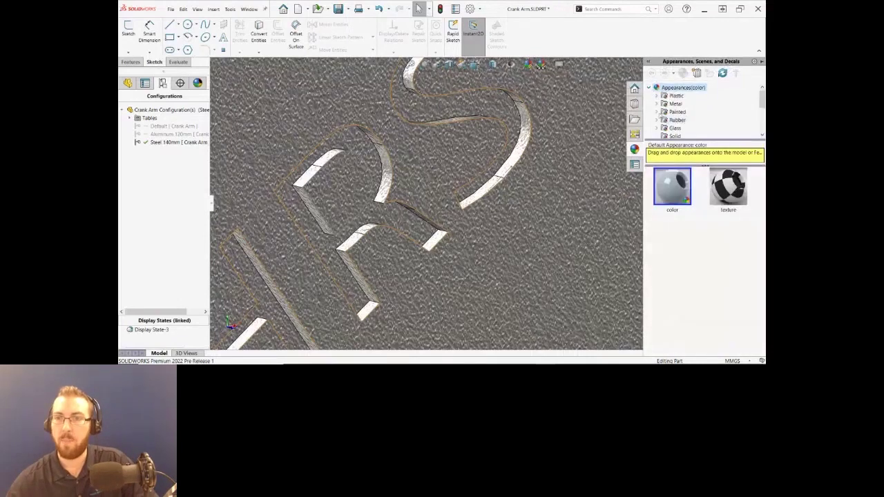
left_click_drag(732, 302, 287, 200)
left_click(286, 200)
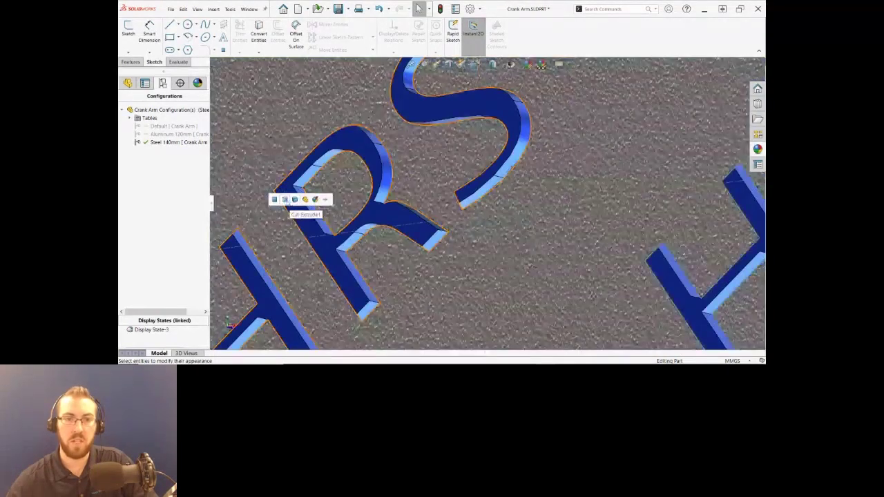
left_click(286, 200)
scroll(475, 212, "up", 7)
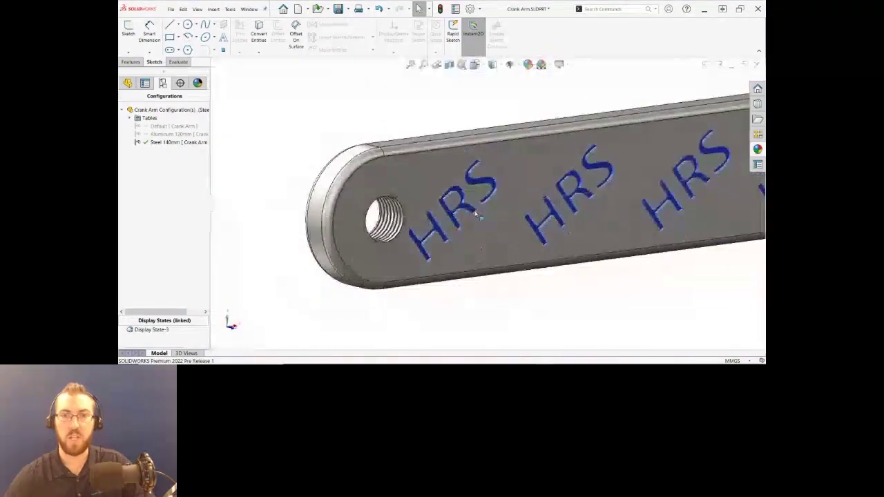
Hide the sketch containing the lengthwise centerline on the engraved face of the crank arm
left_click(518, 202)
left_click(546, 181)
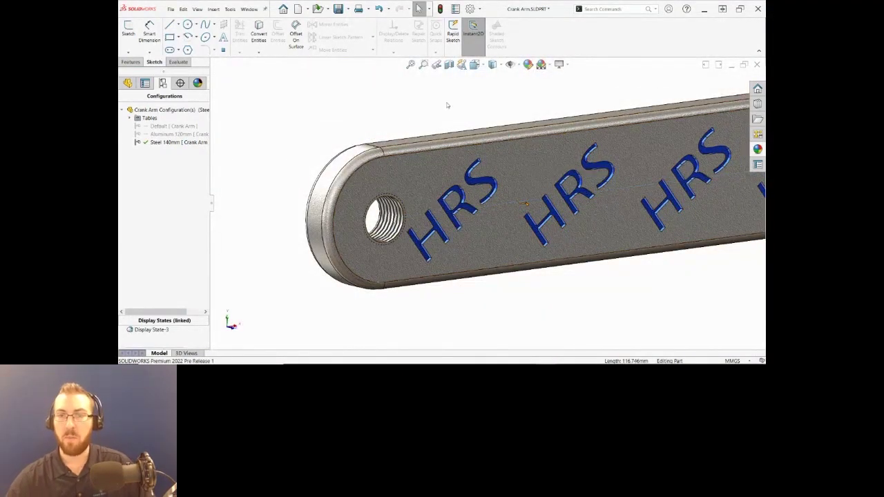
scroll(632, 173, "up", 5)
scroll(625, 183, "down", 2)
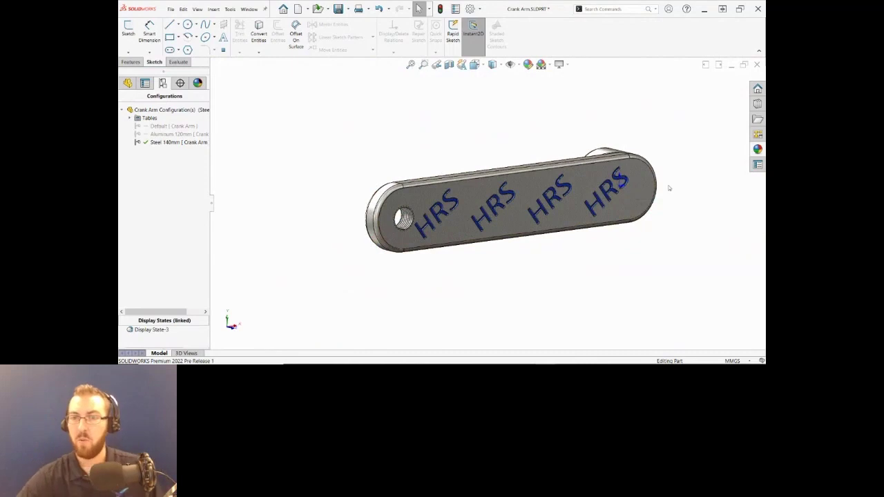
Leave the crank arm part open and switch to the Nimbus 20 Offroad assembly
left_click(757, 64)
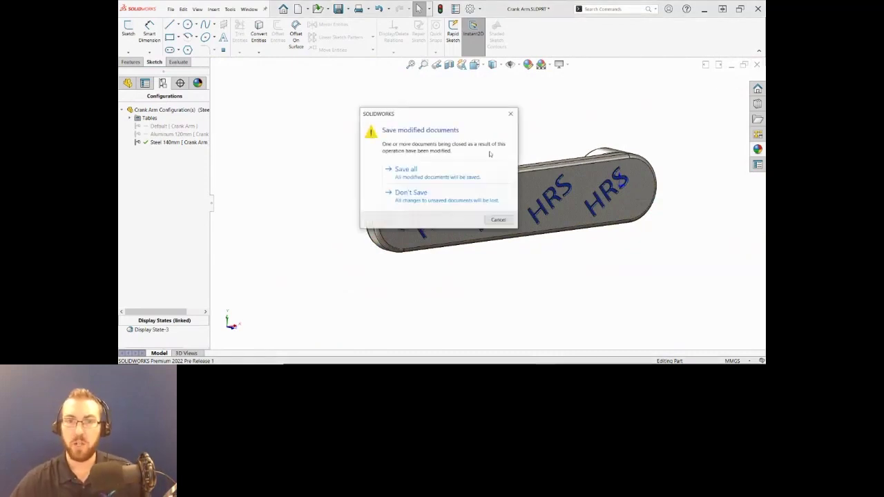
key("Escape")
key("ctrl+Tab")
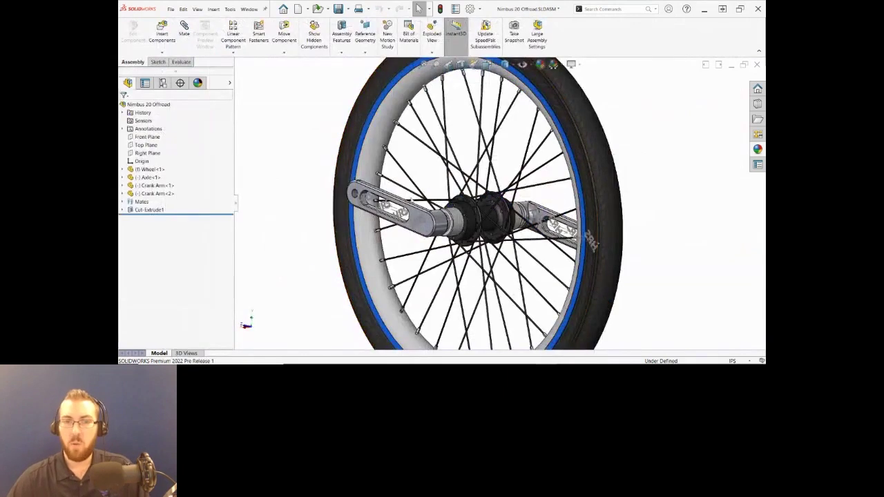
Hide the HRS text sketch and the slot's centerline sketch showing on the slotted crank arms
scroll(388, 216, "down", 8)
right_click(479, 183)
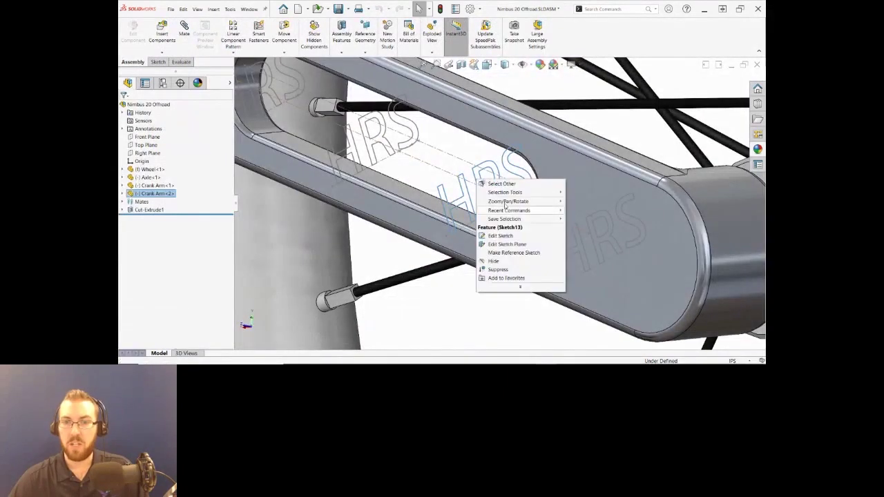
left_click(475, 178)
right_click(475, 170)
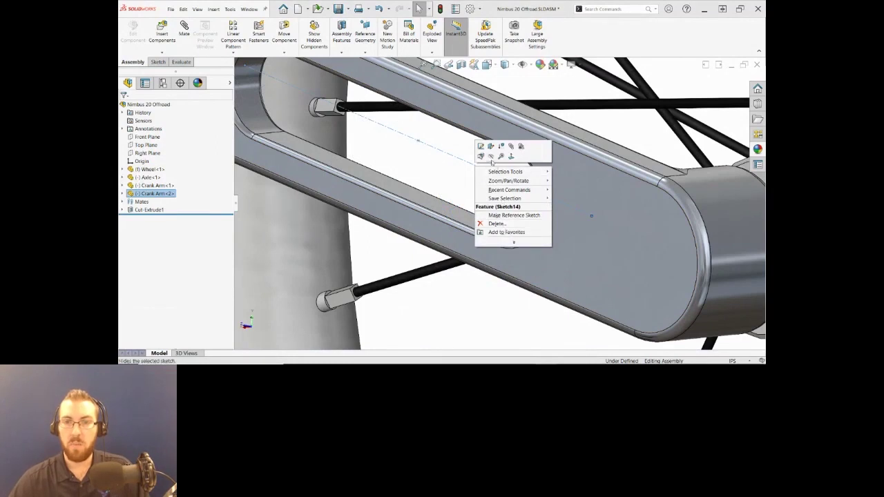
left_click(473, 171)
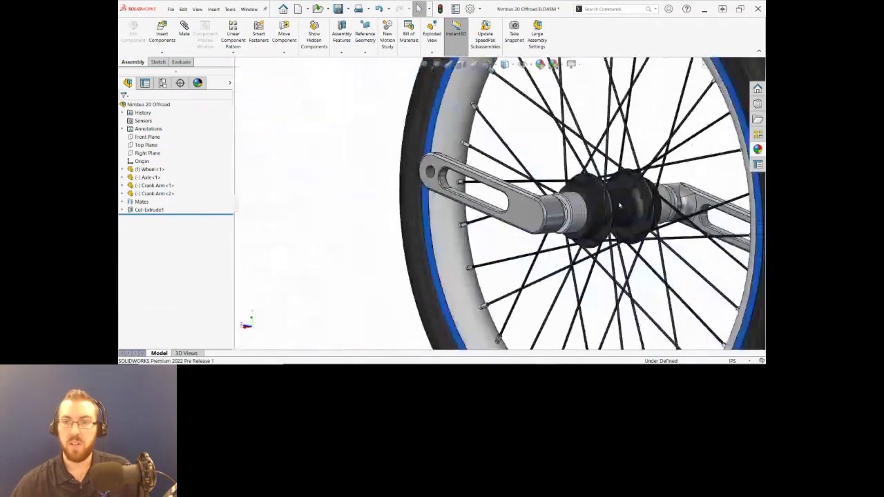
scroll(619, 205, "up", 4)
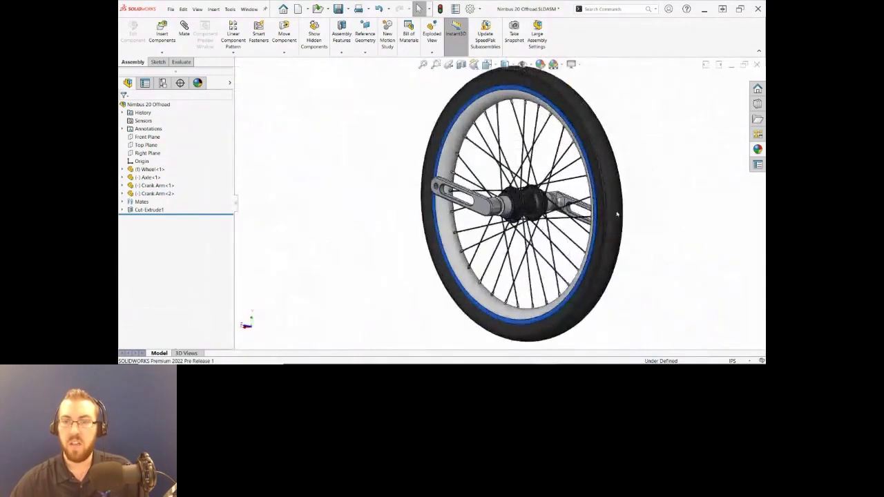
Activate the Standard 20 configuration of the unicycle assembly
middle_click_drag(481, 192, 548, 201)
scroll(556, 193, "up", 2)
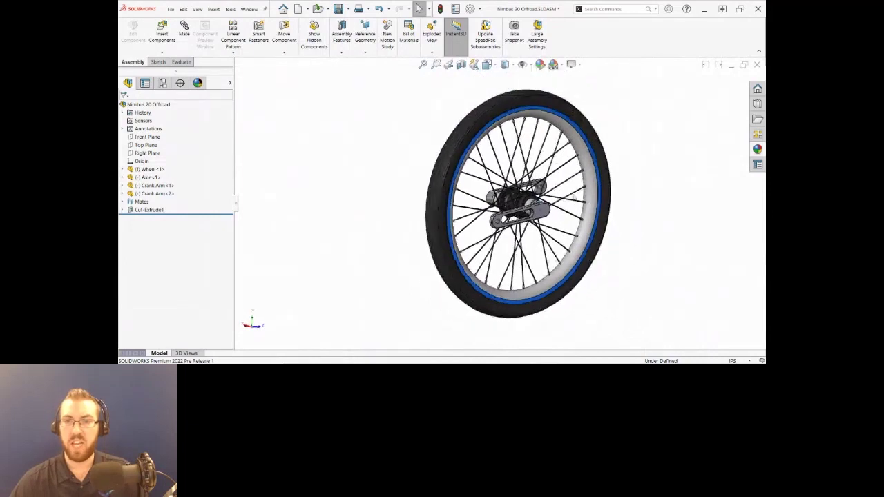
left_click(162, 83)
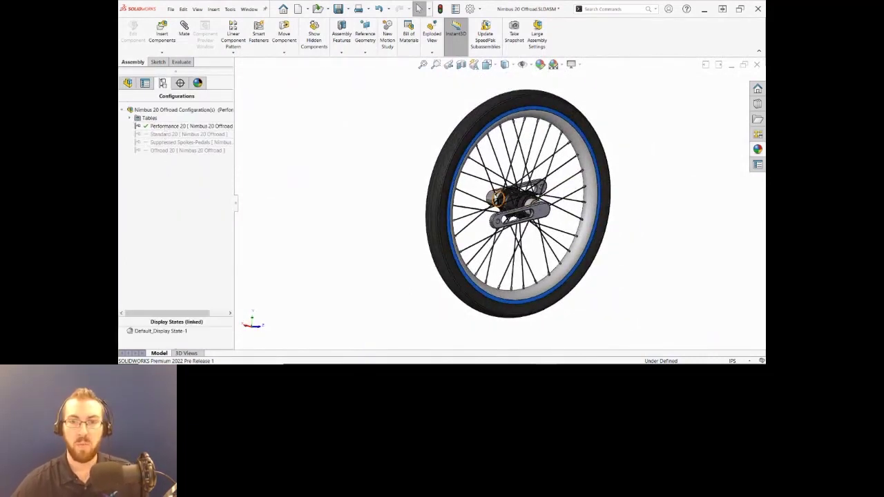
scroll(535, 214, "down", 5)
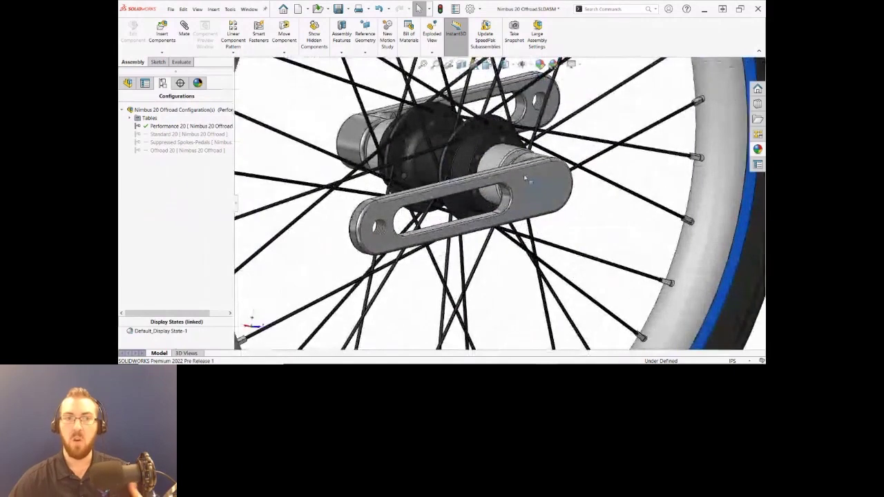
middle_click_drag(523, 188, 526, 146)
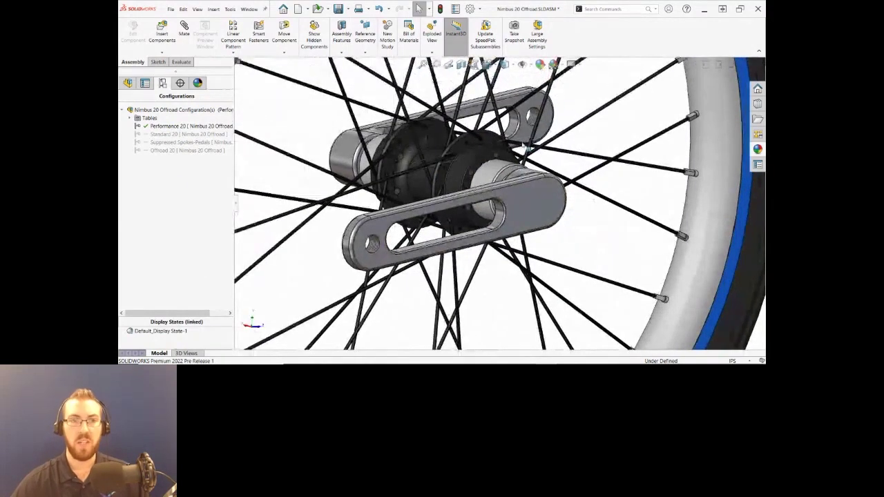
double_click(164, 135)
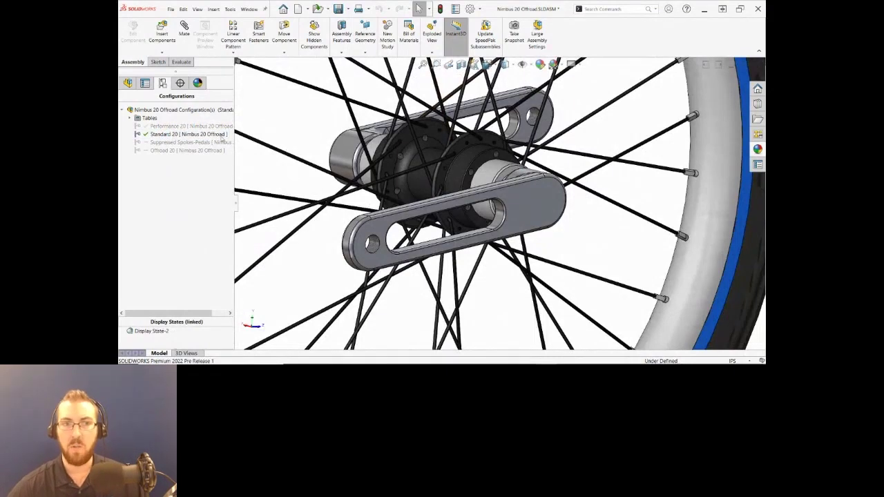
Switch the crank arm on the near side of the wheel to its Steel 140mm configuration
left_click(546, 181)
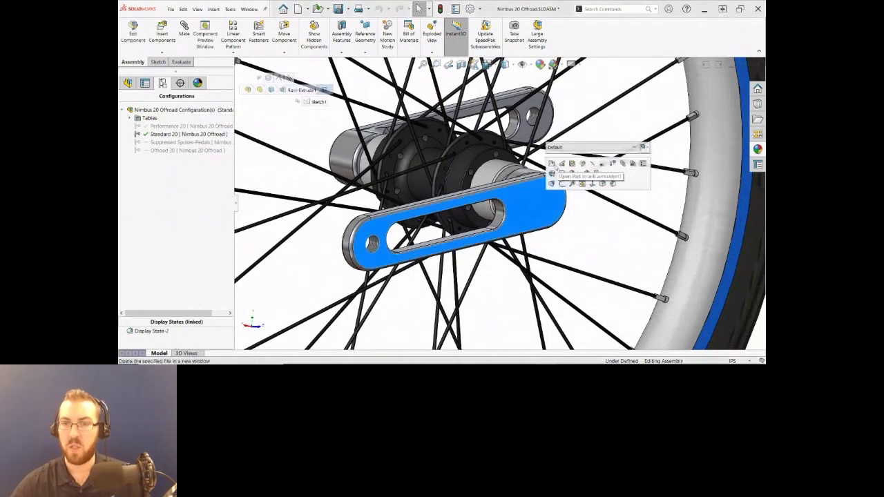
left_click(554, 148)
left_click(568, 172)
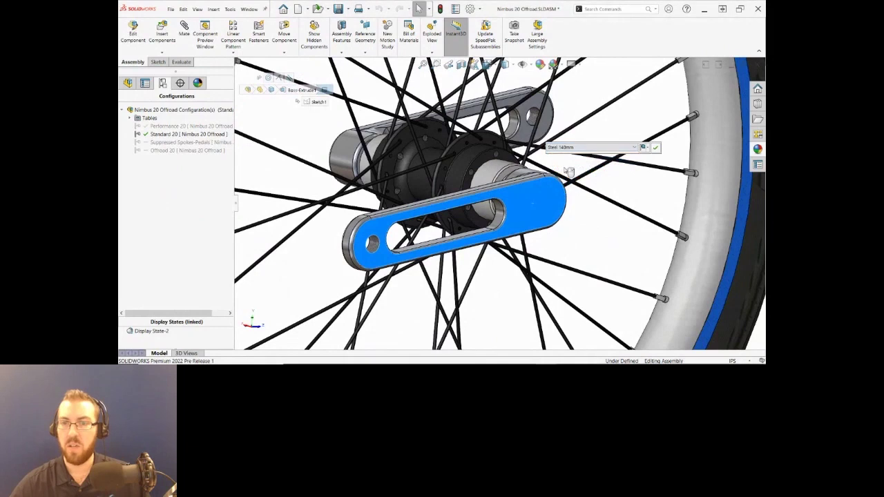
right_click(564, 170)
right_click(564, 170)
Switch the crank arm on the far side of the wheel to its Steel 140mm configuration
left_click(528, 126)
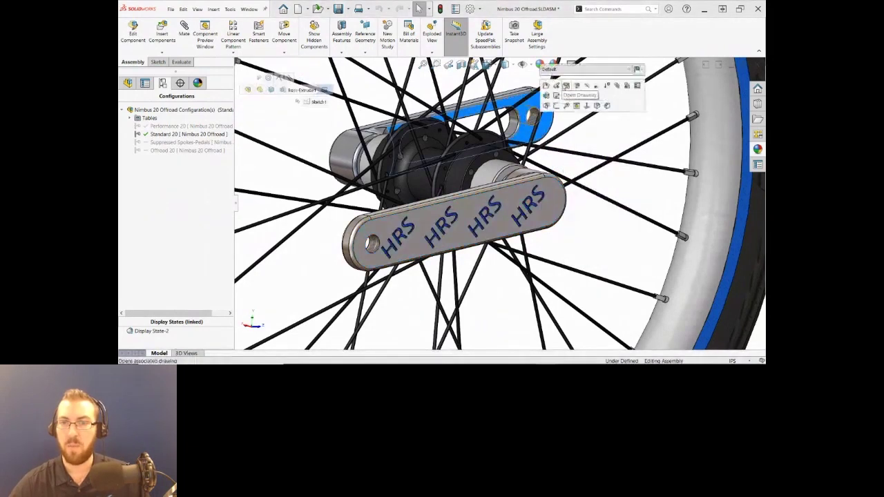
left_click(587, 69)
left_click(573, 84)
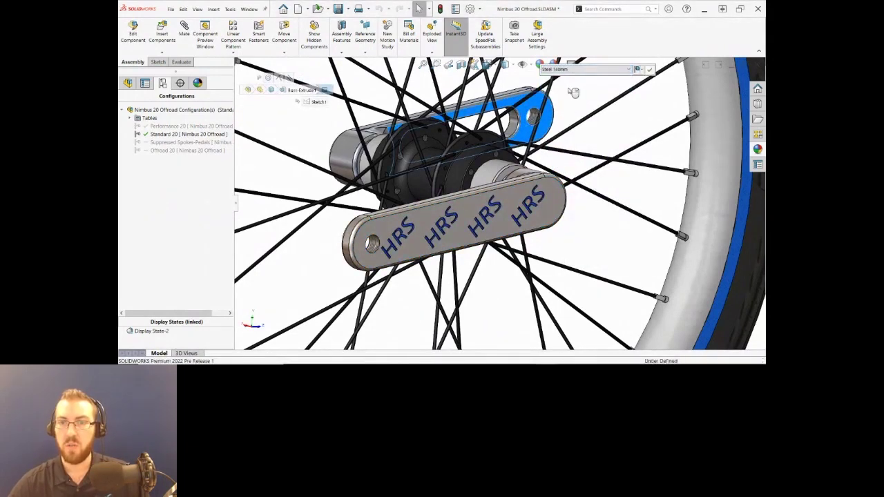
right_click(570, 91)
right_click(569, 90)
left_click(682, 150)
scroll(658, 194, "up", 6)
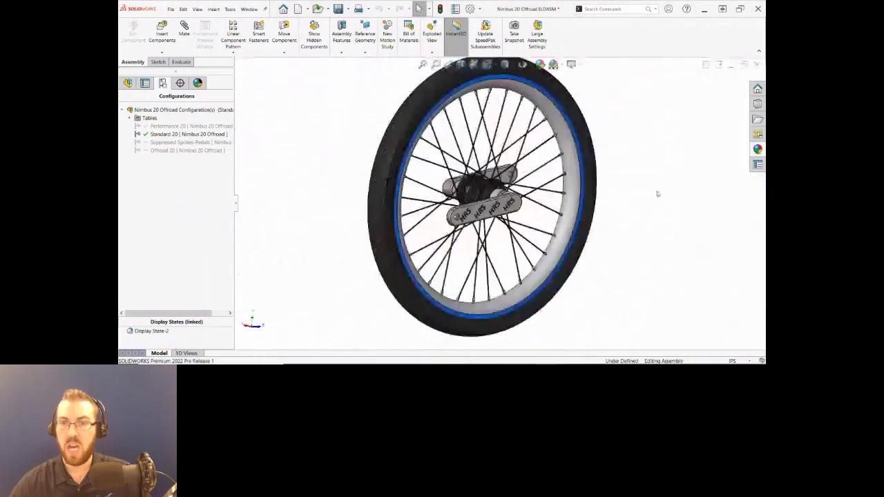
scroll(621, 207, "up", 3)
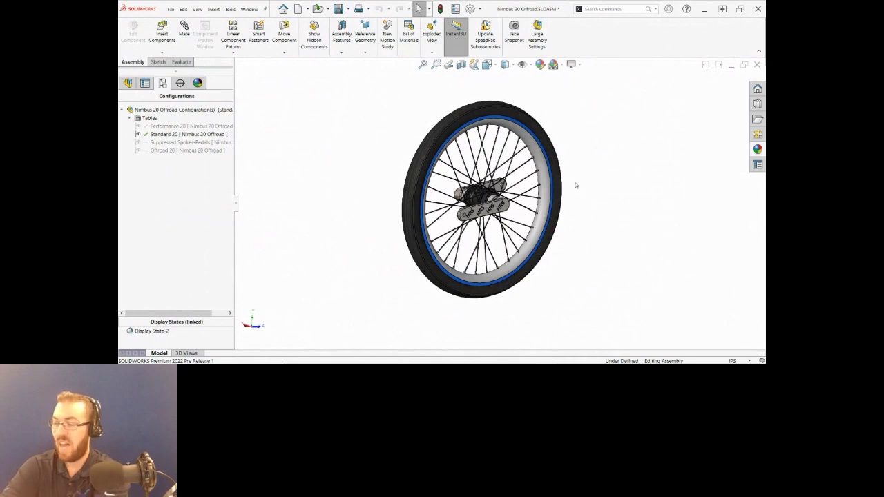
scroll(503, 185, "down", 2)
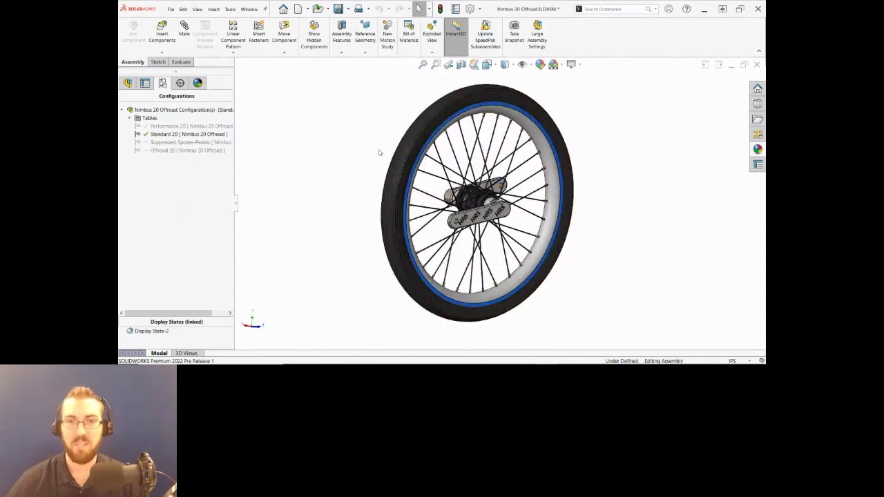
mouse_move(379, 152)
middle_mouse_down()
mouse_move(389, 145)
mouse_move(380, 157)
middle_mouse_up()
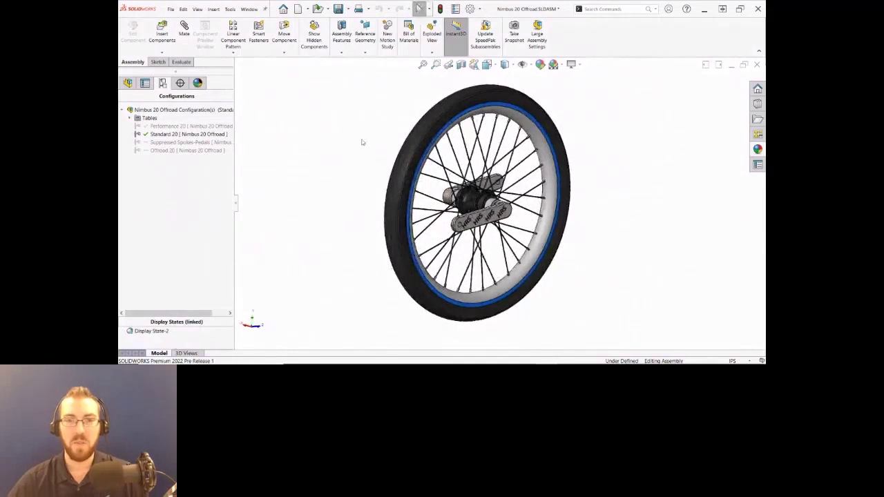
scroll(491, 159, "up", 2)
scroll(497, 168, "down", 2)
Switch to the PowerPoint slide show and advance the Pedal Design slide to the low-cost plastic configuration requirement
key("alt+Tab")
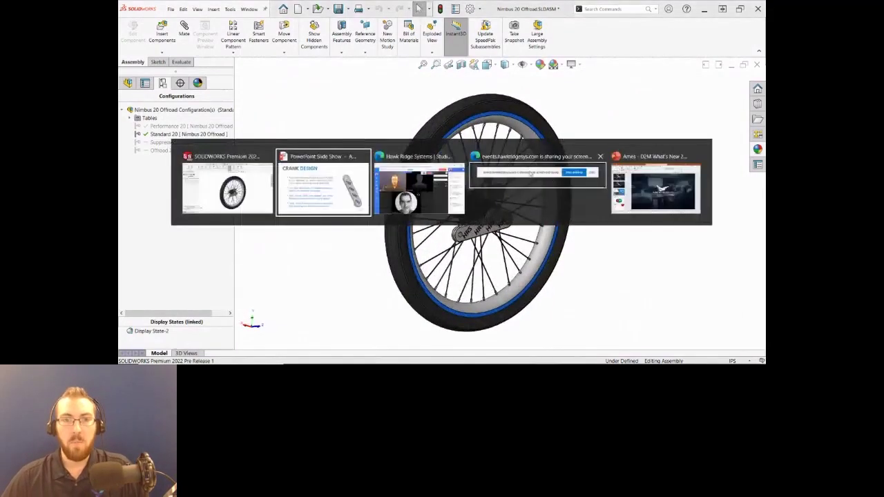
key("Right")
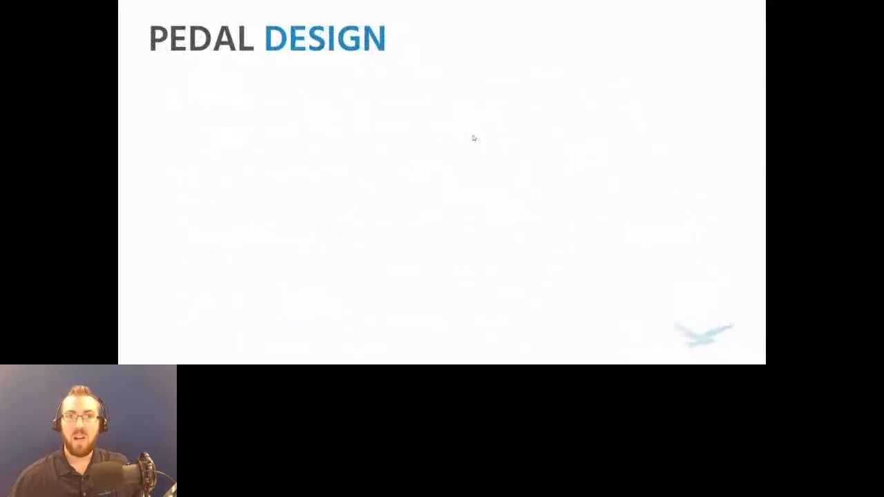
key("Right")
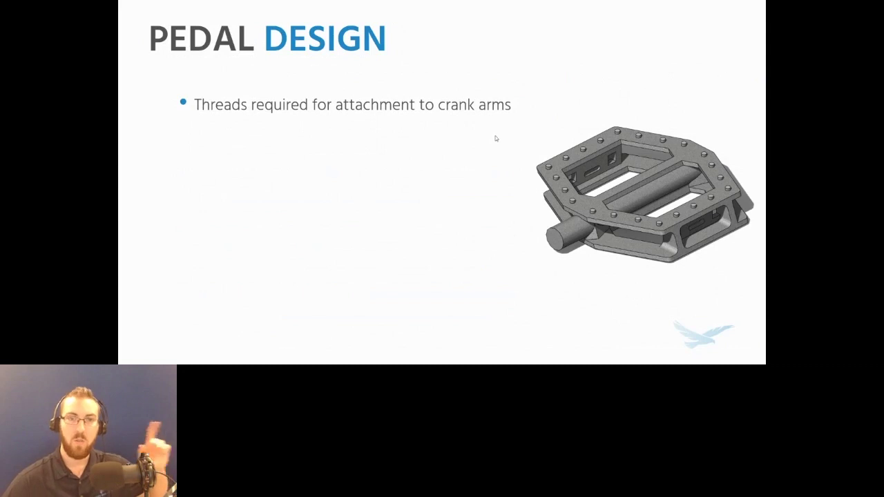
key("Right")
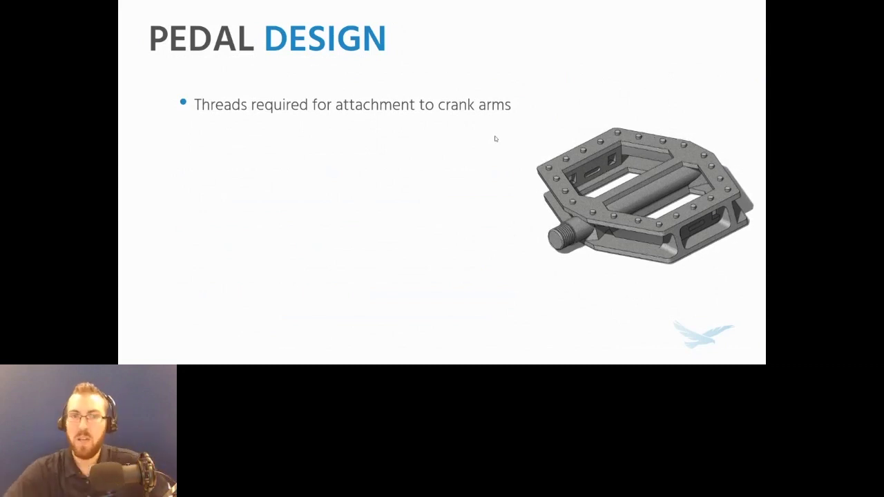
key("Right")
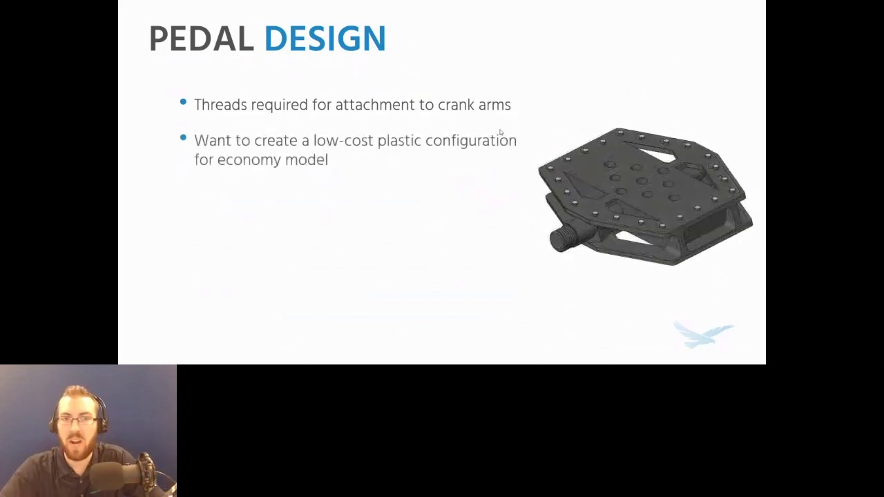
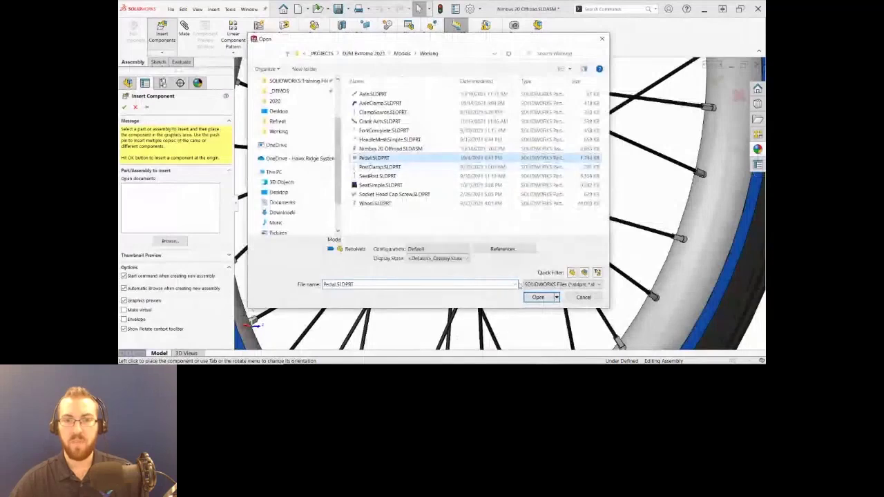
Insert Pedal.SLDPRT in its Default configuration into the assembly and move it clear of the near crank arm, close to the threaded hole
left_click(538, 297)
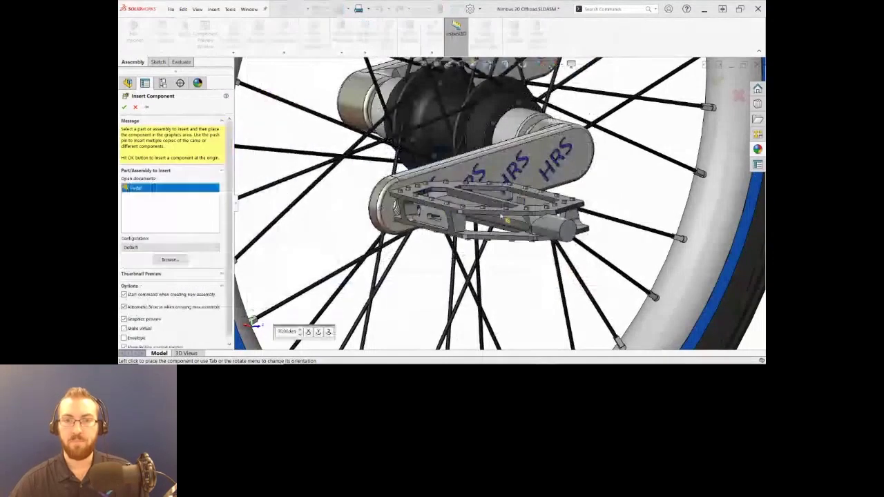
left_click(604, 294)
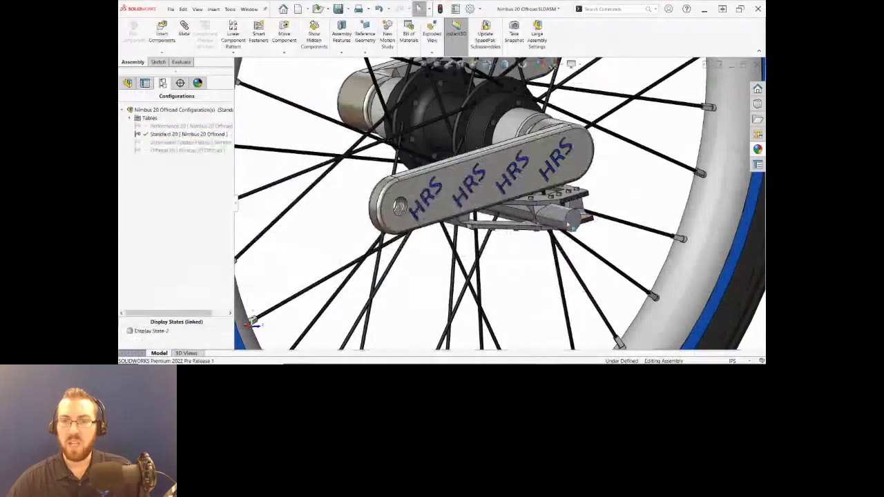
left_click_drag(571, 218, 510, 271)
scroll(509, 270, "down", 3)
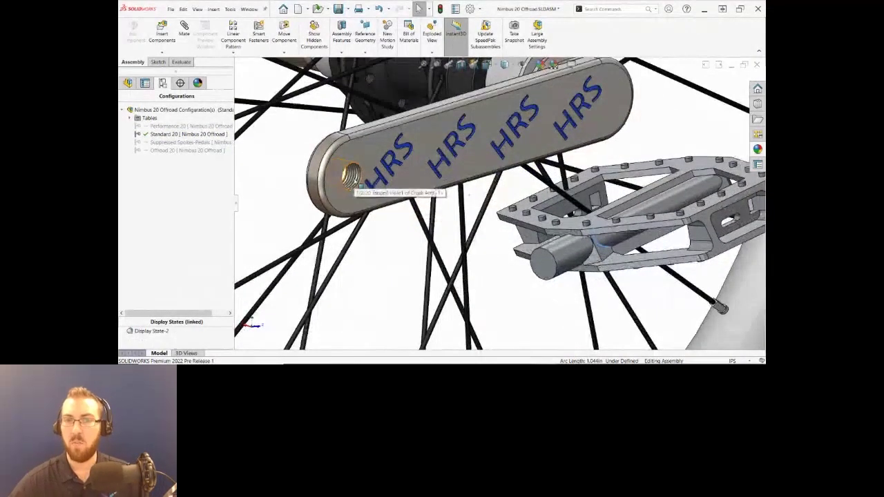
Open the pedal part and use Stud Wizard to add ANSI Inch 1/2-13 machine threads, blind 0.39370079 in, from the axle's end edge
left_click(562, 251)
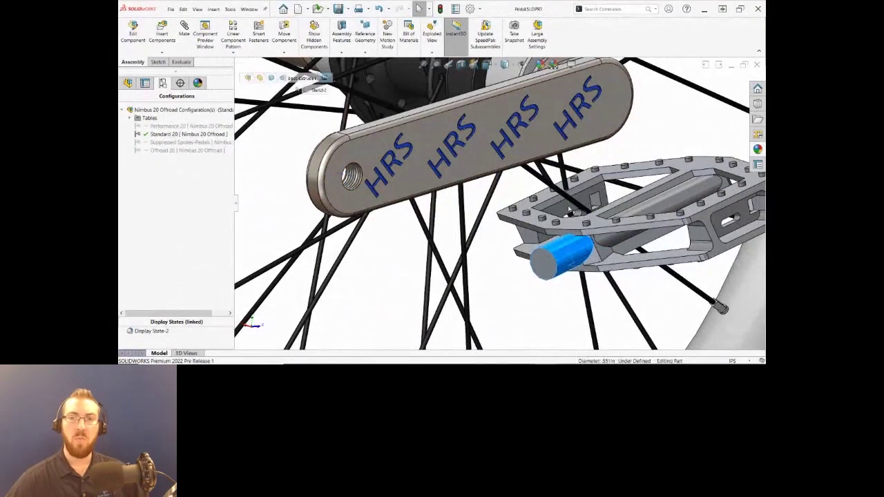
scroll(449, 238, "down", 5)
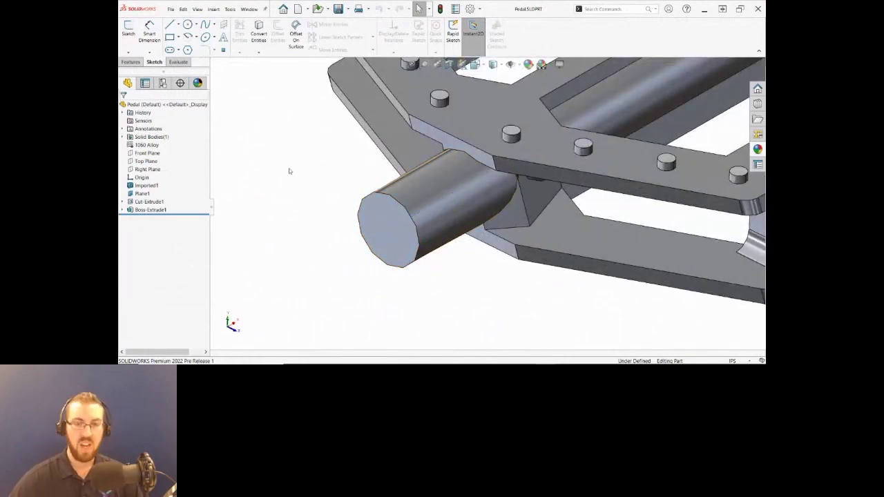
key("s")
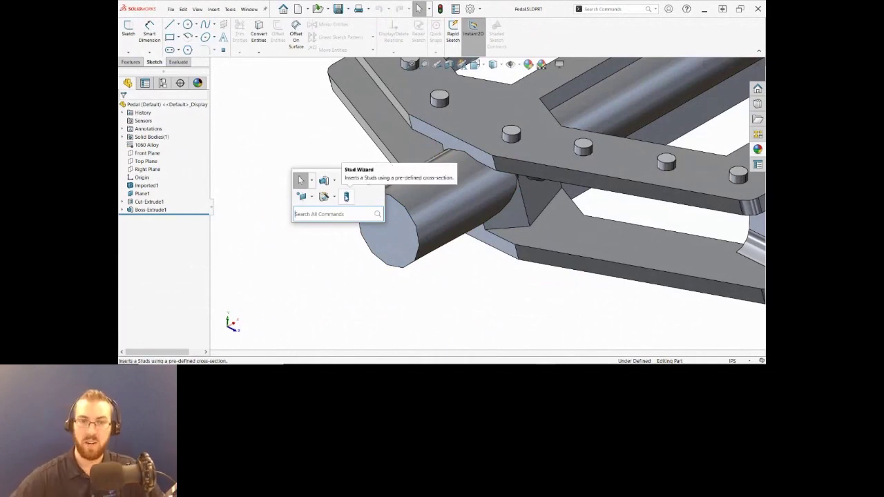
left_click(346, 196)
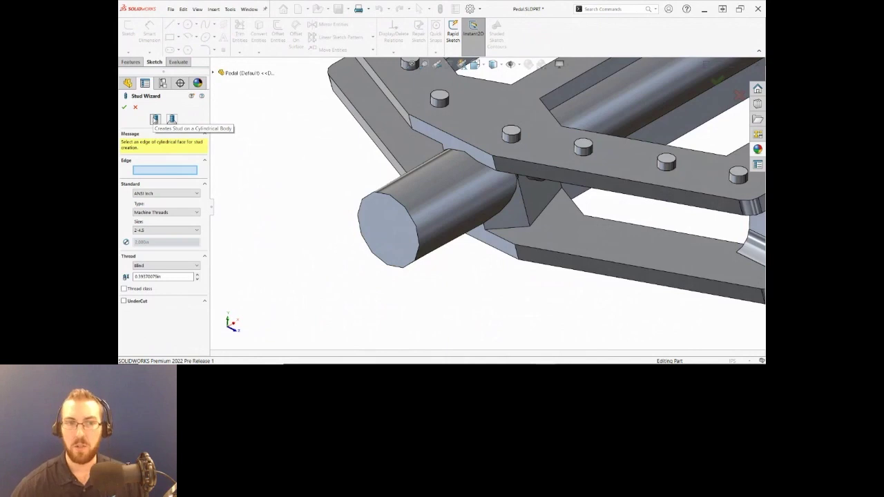
left_click(406, 210)
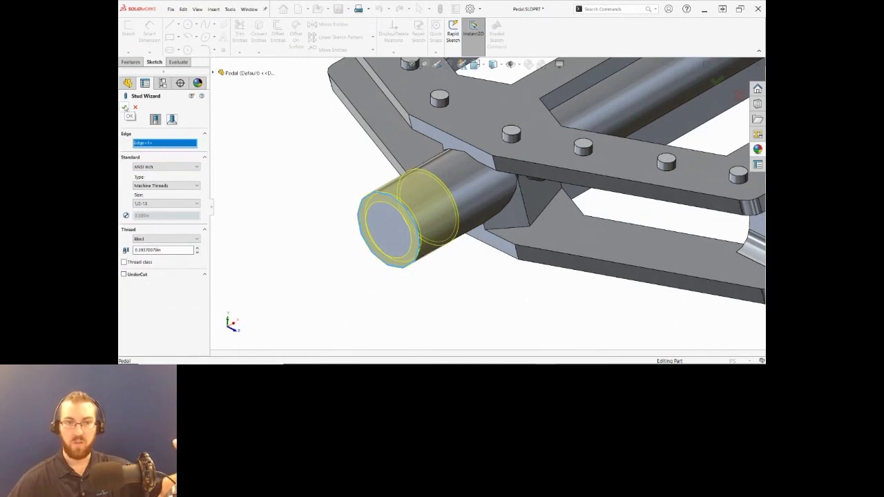
left_click(125, 108)
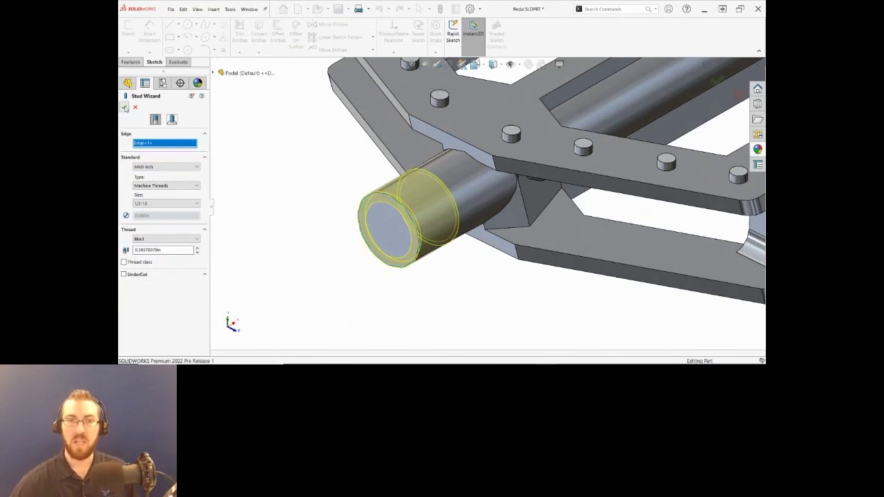
Examine the thread grooves and the shoulder face where the stud meets the rest of the pedal axle
scroll(436, 186, "down", 3)
scroll(436, 186, "down", 3)
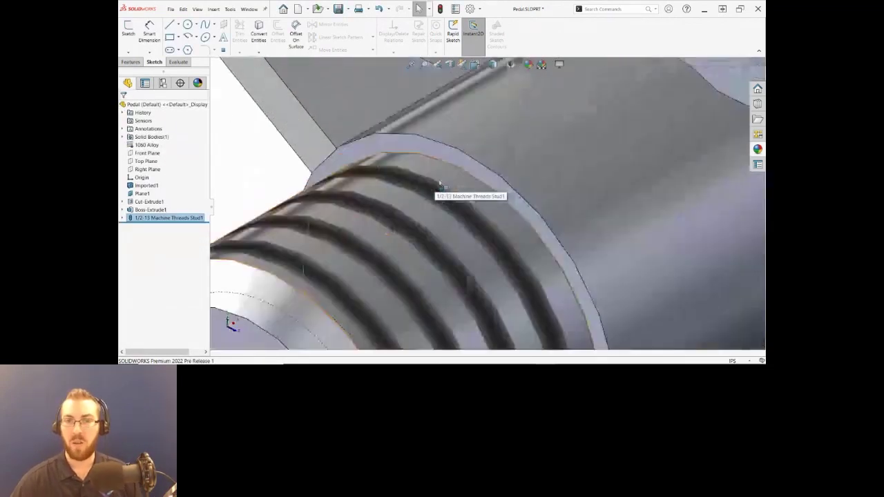
left_click(436, 153)
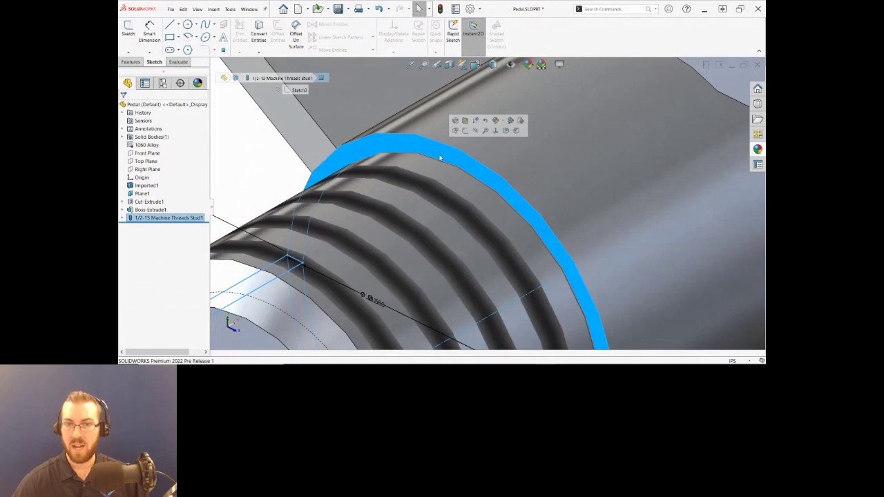
scroll(440, 158, "up", 10)
key("Escape")
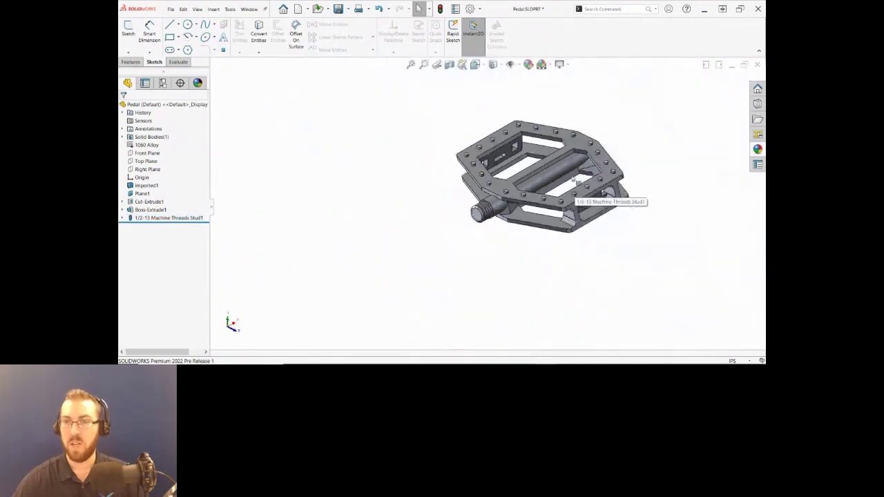
scroll(572, 180, "down", 4)
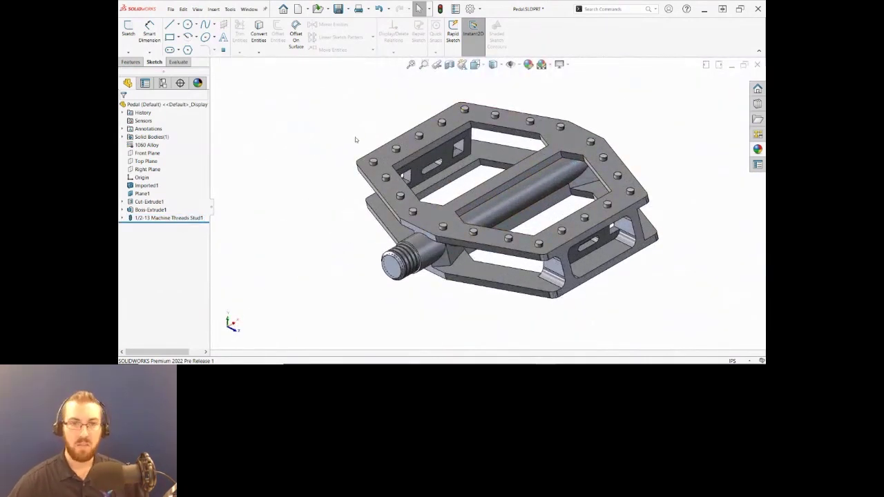
Unsuppress the 1/2-13 machine thread stud feature of the pedal
left_click(172, 218)
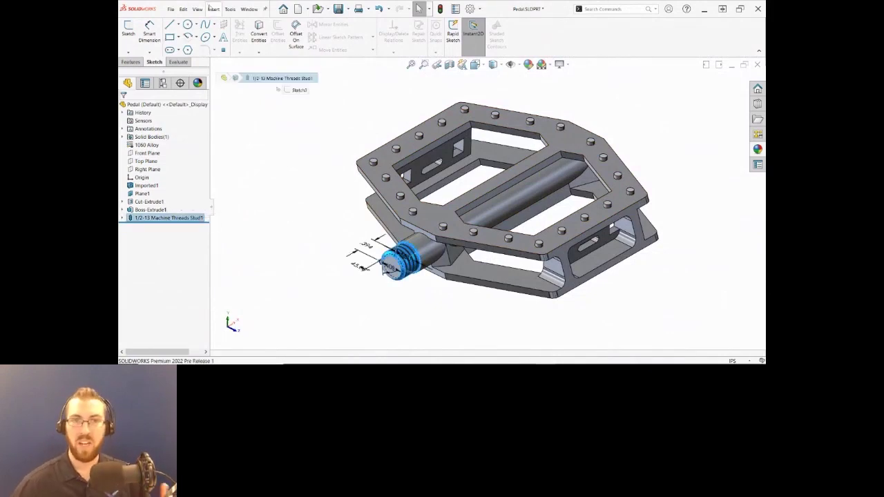
left_click(183, 9)
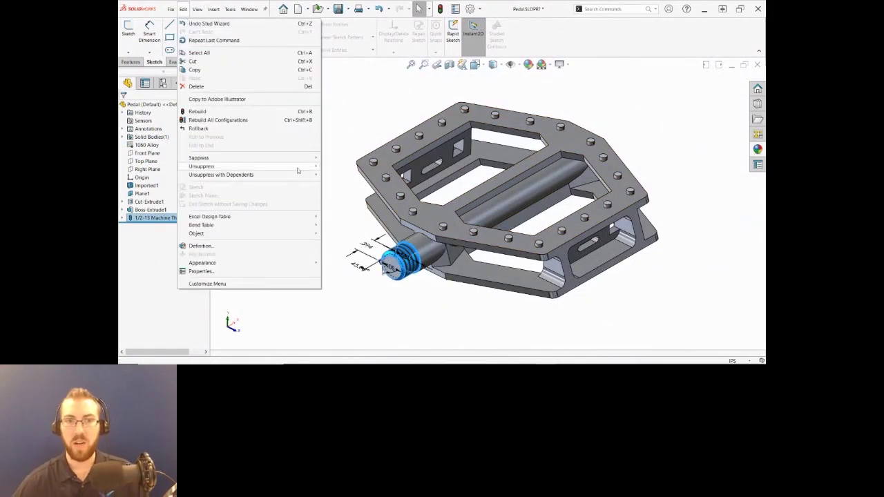
mouse_move(298, 175)
left_click(360, 173)
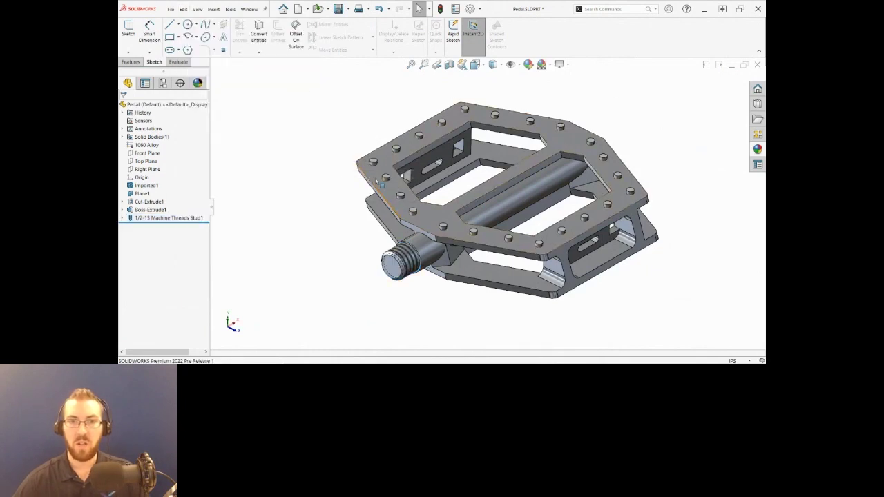
Activate the pedal's Steel configuration and switch the part to the Nylon configuration
left_click(162, 82)
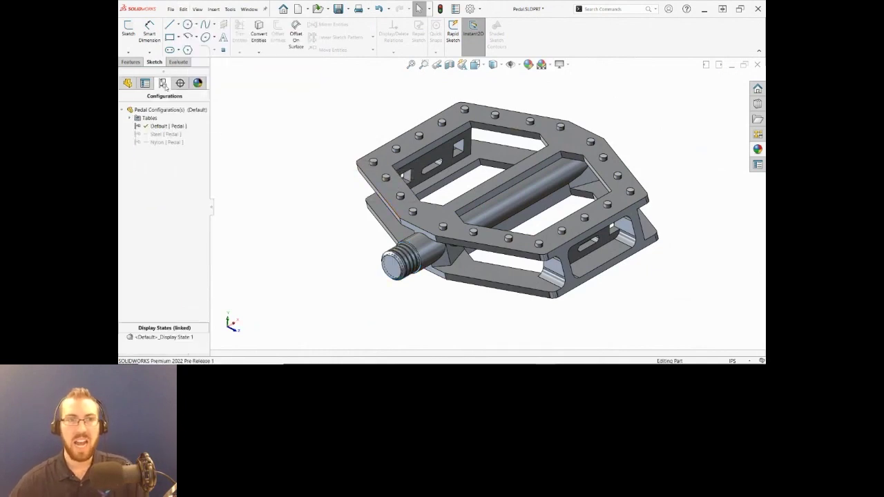
double_click(157, 133)
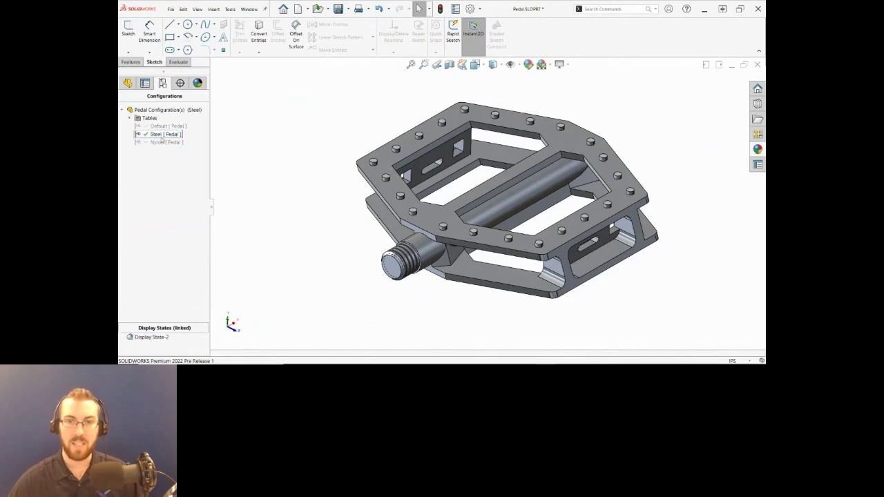
double_click(164, 143)
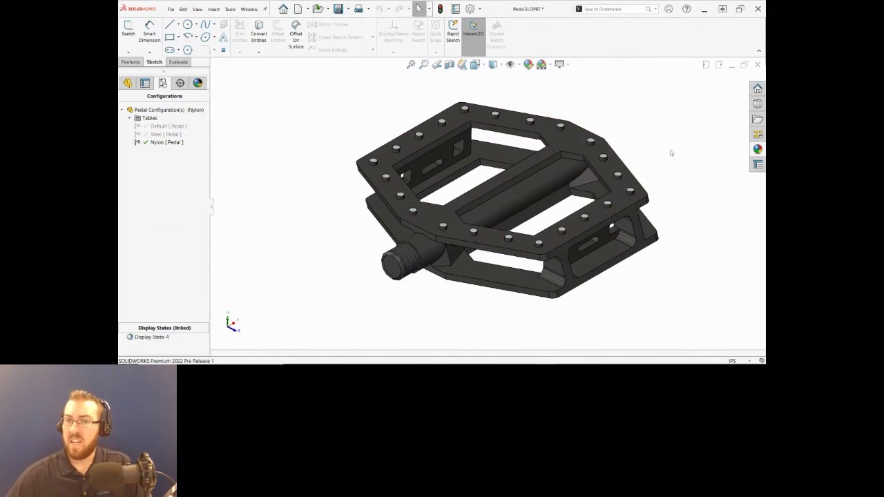
Show the reference planes to examine where they lie relative to the pedal, and hide them again
middle_click_drag(657, 137, 537, 149)
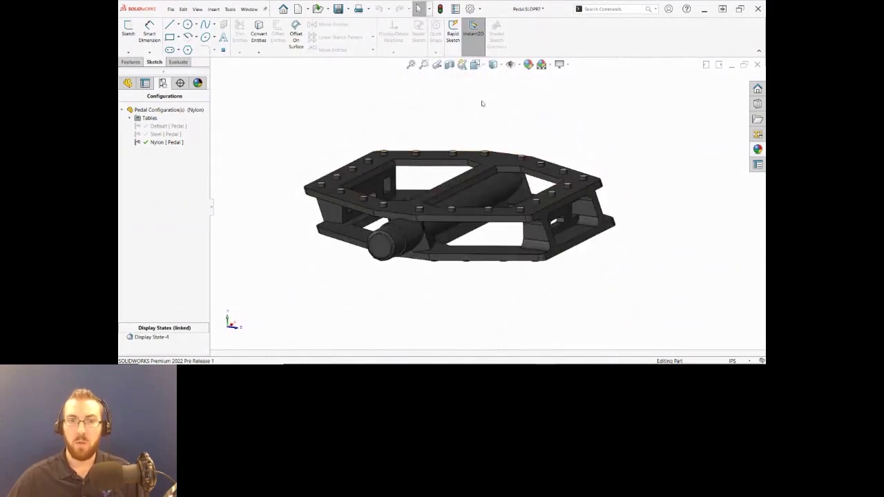
key("q")
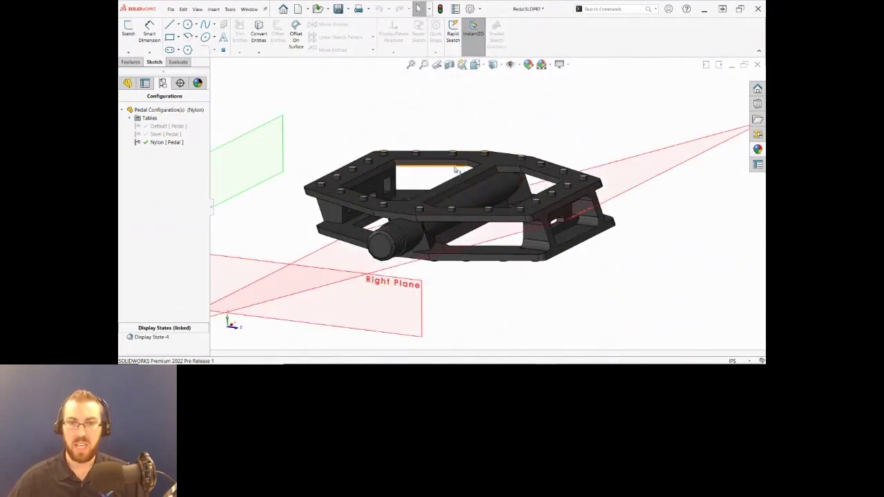
scroll(470, 161, "up", 5)
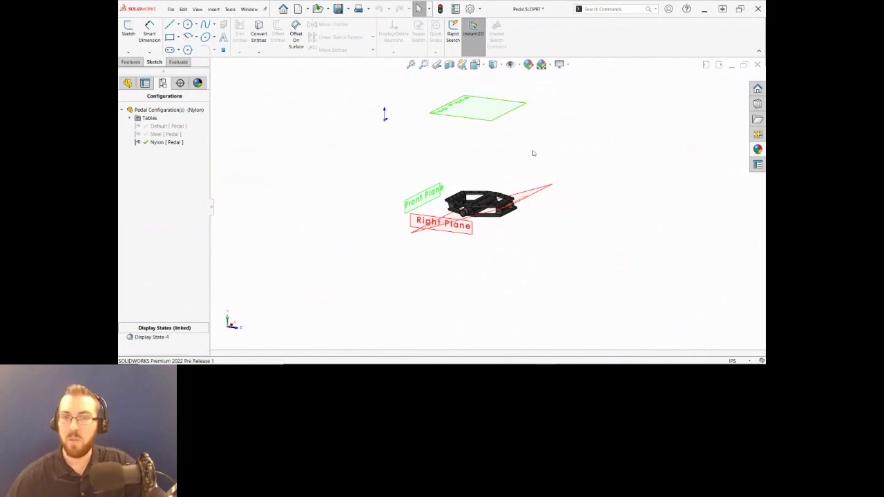
key("q")
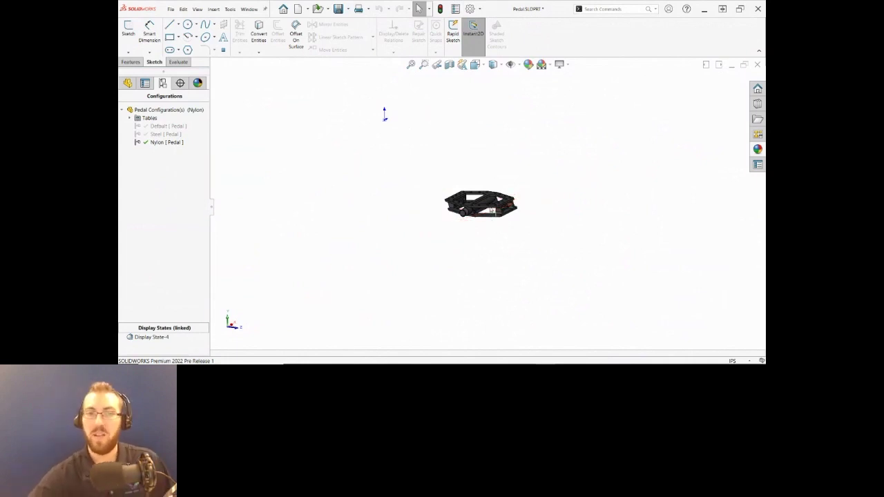
scroll(491, 209, "down", 2)
scroll(489, 207, "down", 6)
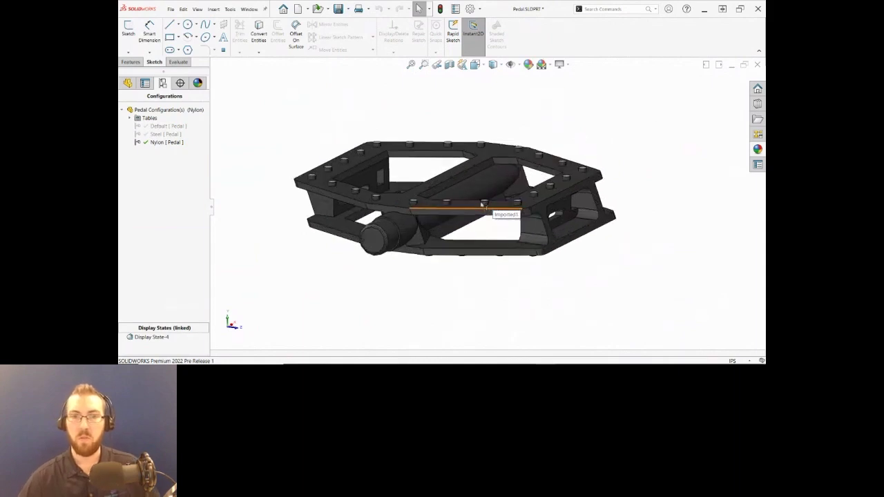
middle_click_drag(473, 197, 468, 205)
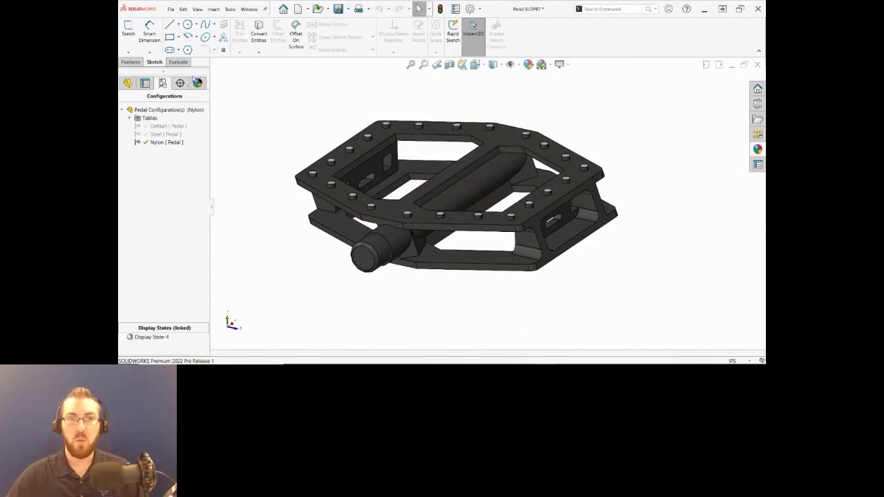
left_click(130, 61)
left_click(440, 53)
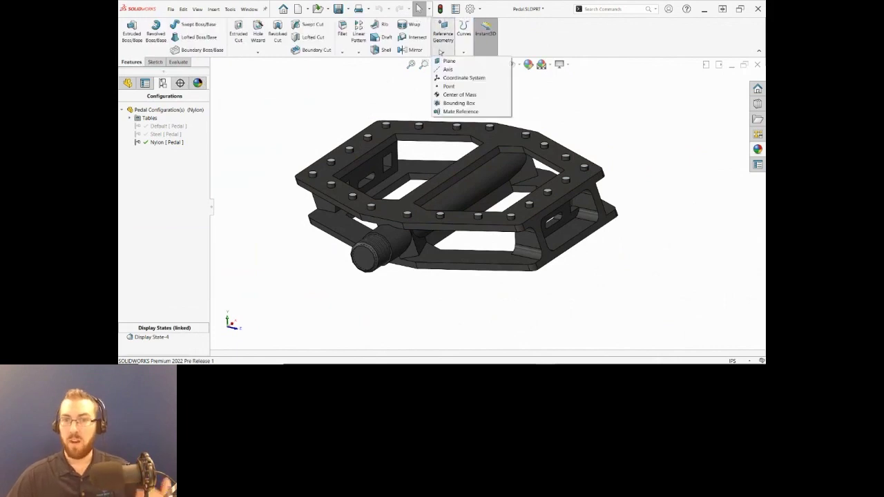
left_click(458, 78)
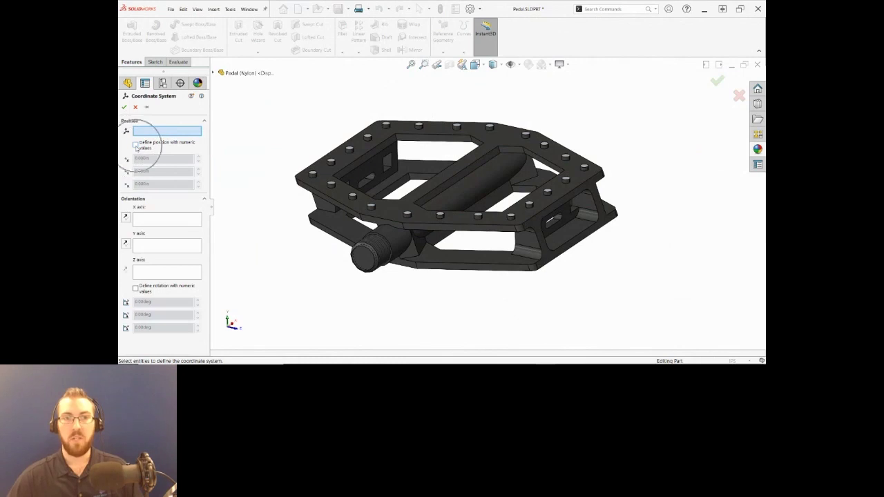
left_click(135, 144)
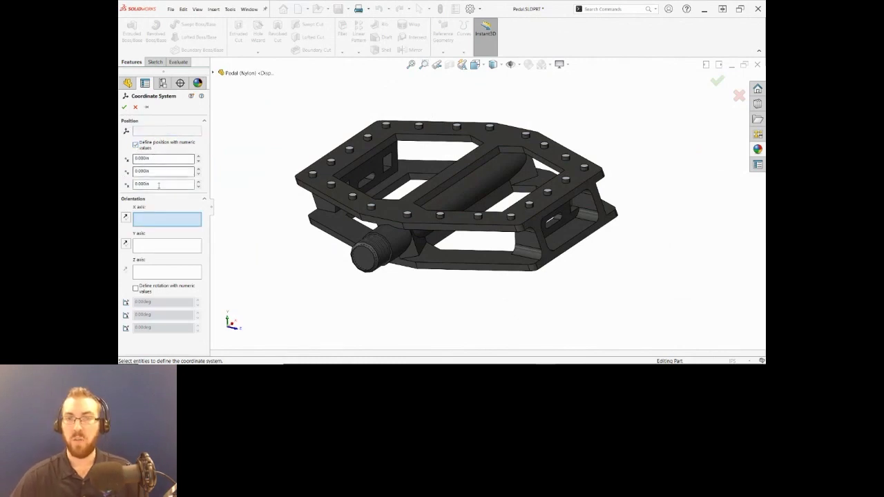
left_click(135, 107)
Calculate the mass properties of the pedal in its Nylon configuration
scroll(497, 165, "up", 1)
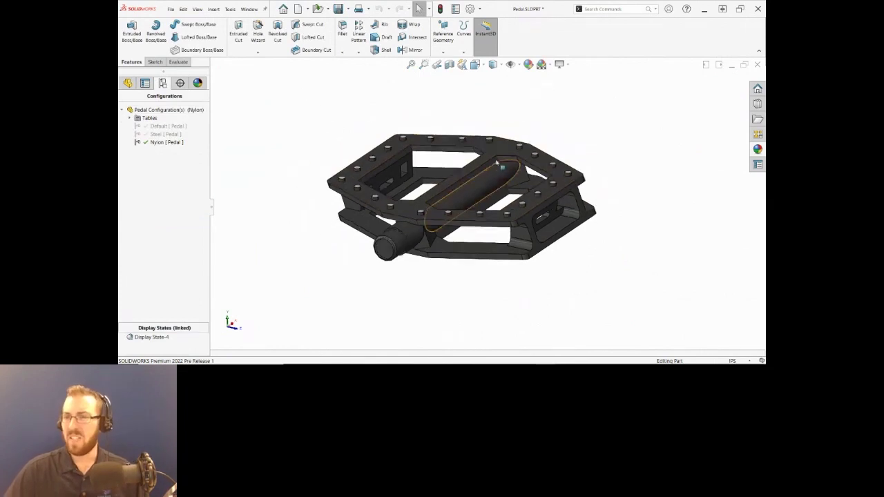
middle_click_drag(509, 166, 427, 173, "ctrl")
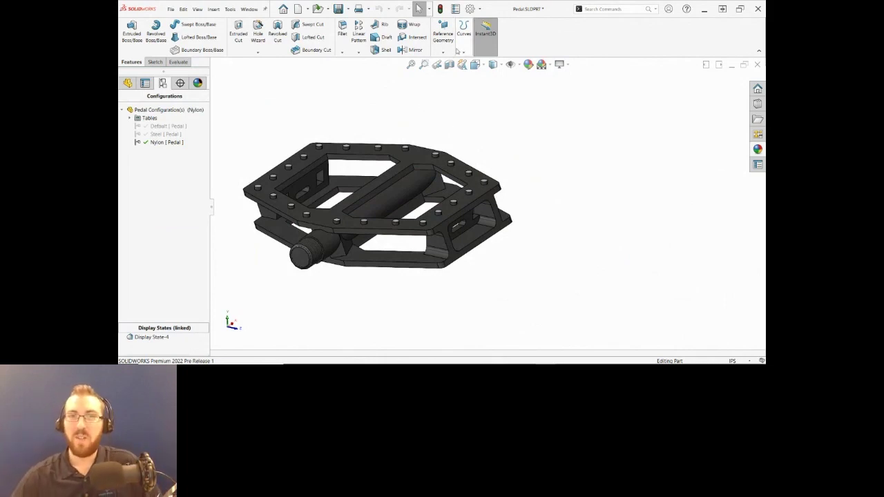
left_click(178, 62)
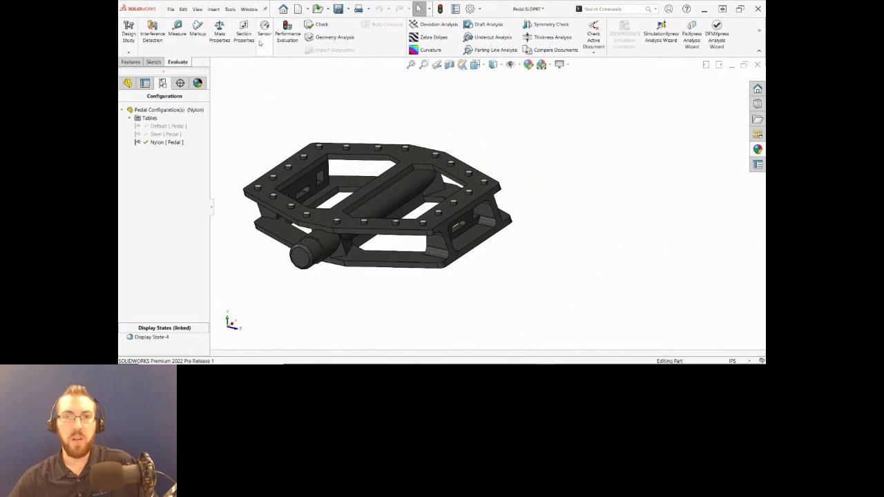
left_click(219, 34)
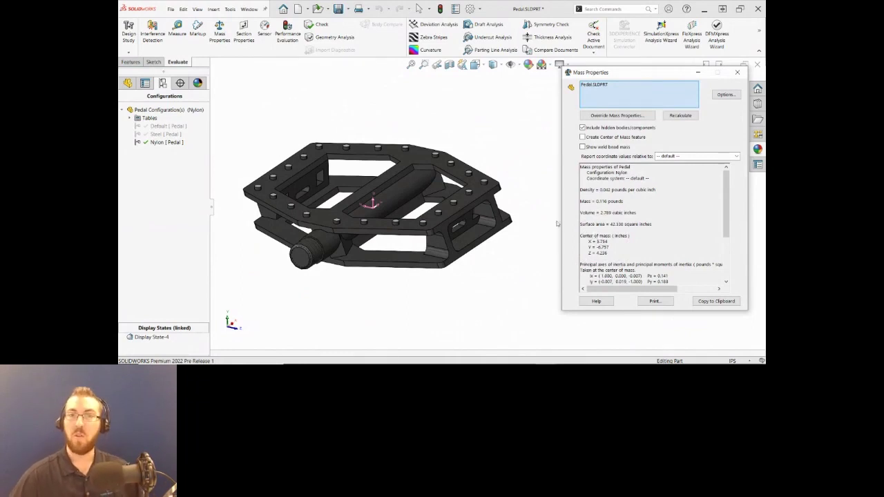
Create a coordinate system near the pedal's center of mass using numeric position values X 5.75 in, Y -6.75 in and Z 4.25 in
left_click(131, 61)
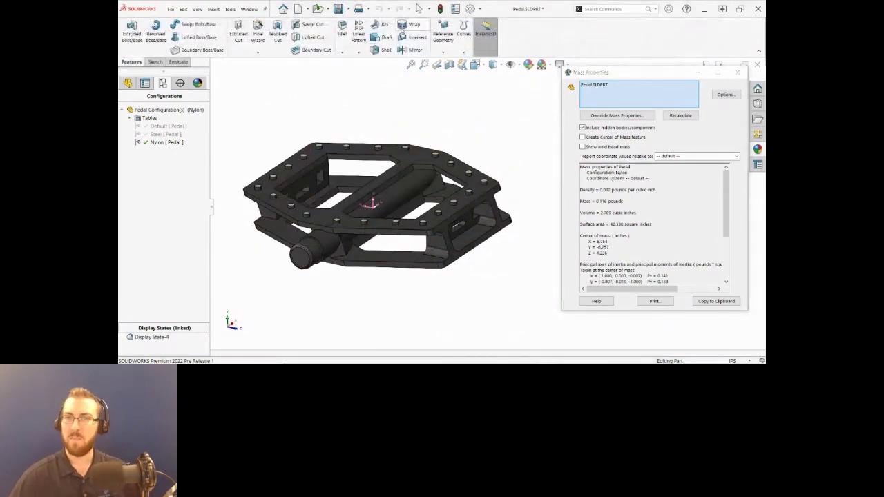
left_click(445, 54)
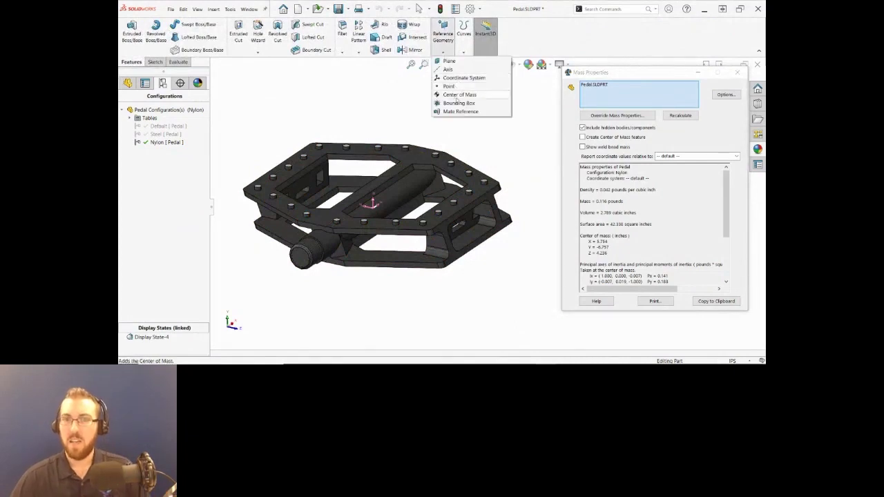
left_click(454, 78)
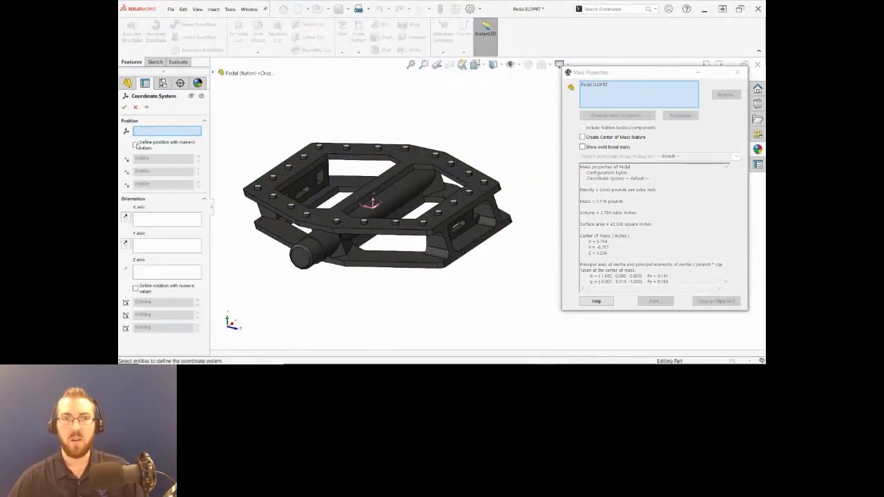
left_click(135, 144)
double_click(141, 158)
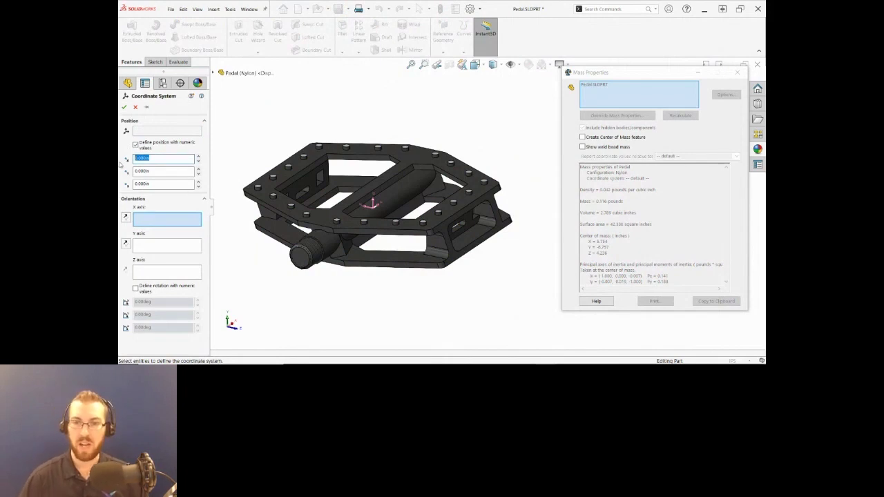
type("3.75")
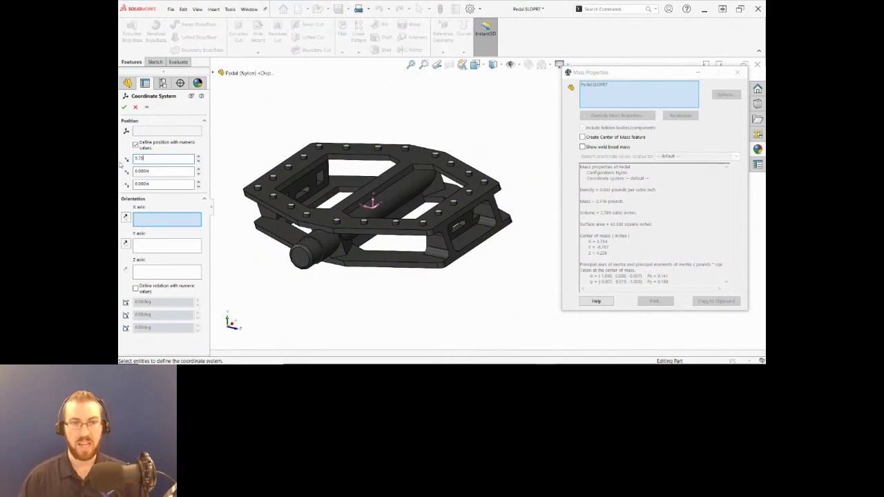
key("Tab")
type("-")
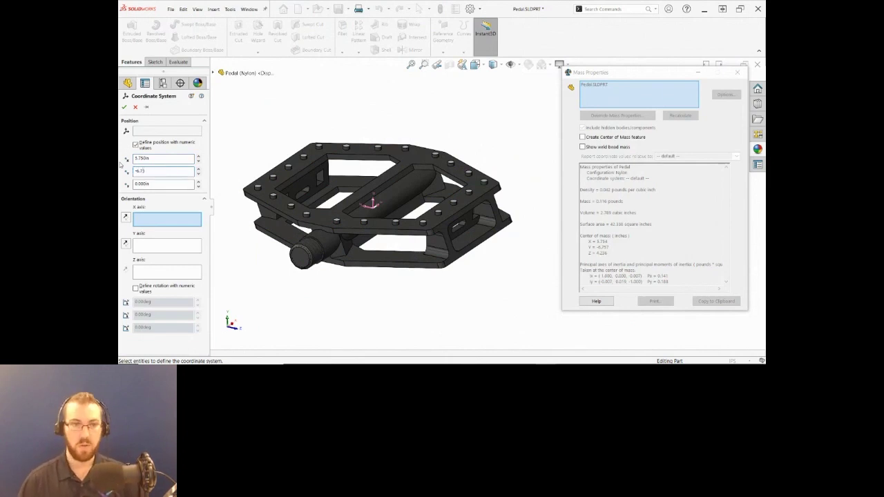
type("6.73")
key("Tab")
type("4")
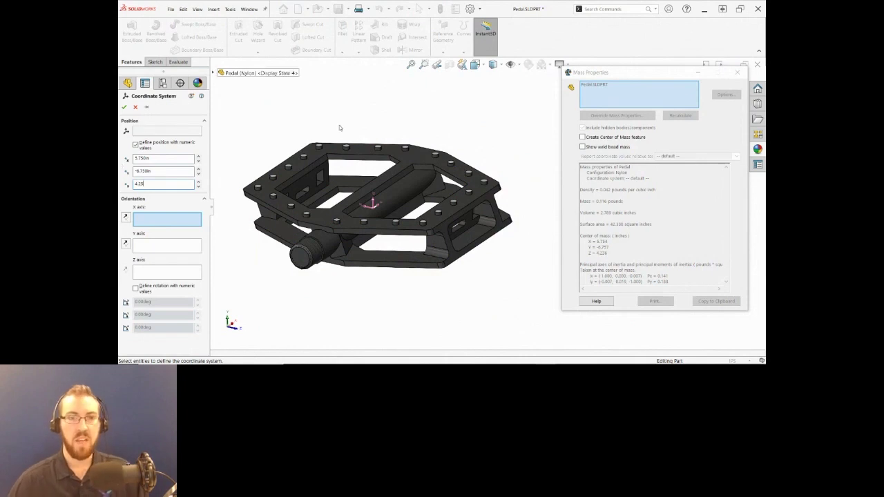
type(".23")
key("Return")
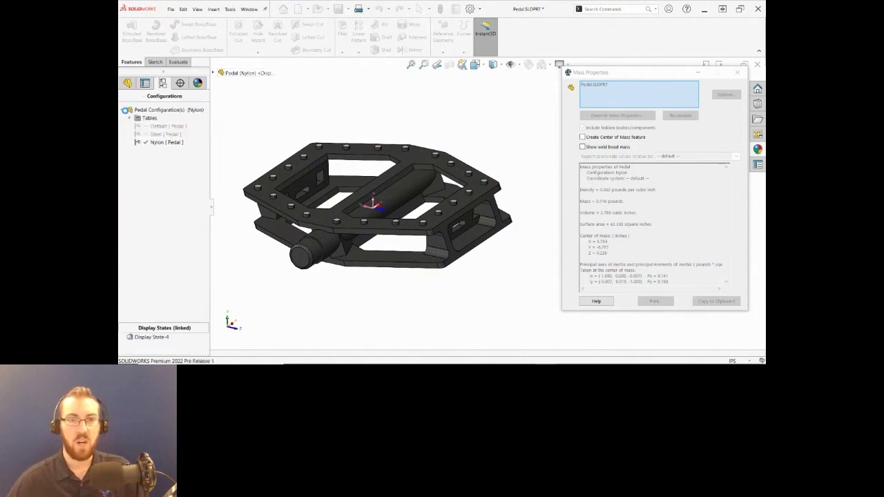
Close the mass properties results and turn on the display of coordinate systems with the whole pedal in view
scroll(373, 198, "down", 5)
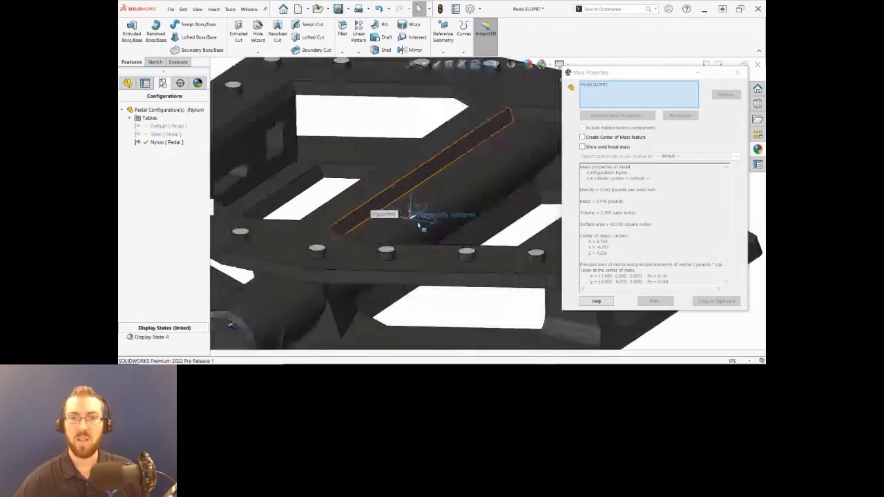
scroll(374, 200, "up", 1)
left_click(738, 72)
key("f")
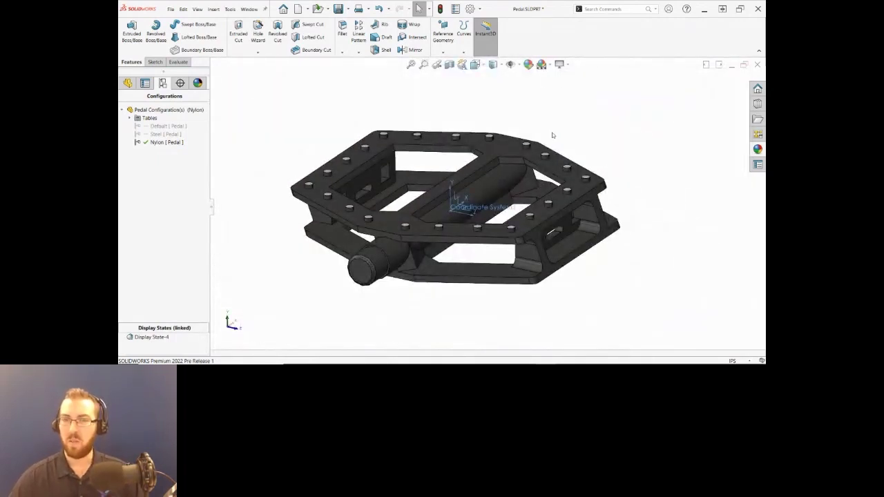
left_click(540, 110)
left_click(520, 65)
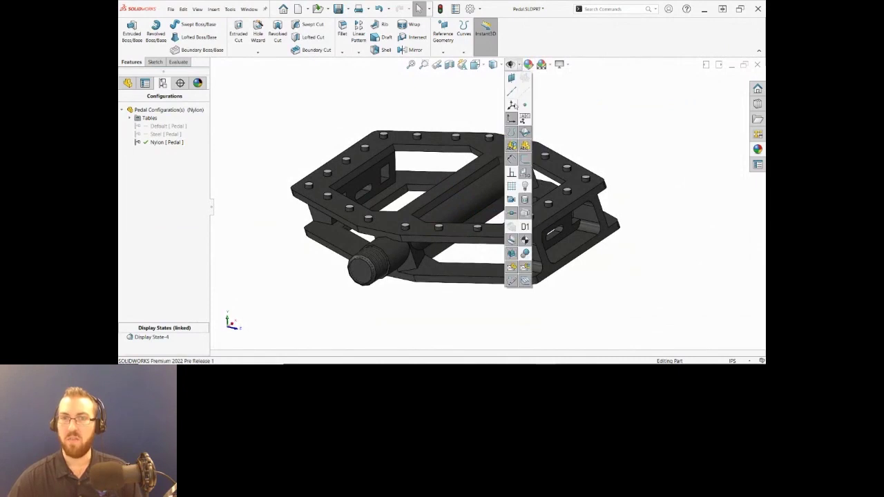
left_click(512, 105)
Hide the pedal body to examine the coordinate system's axes and planes, and show the body again
left_click(618, 112)
key("Tab")
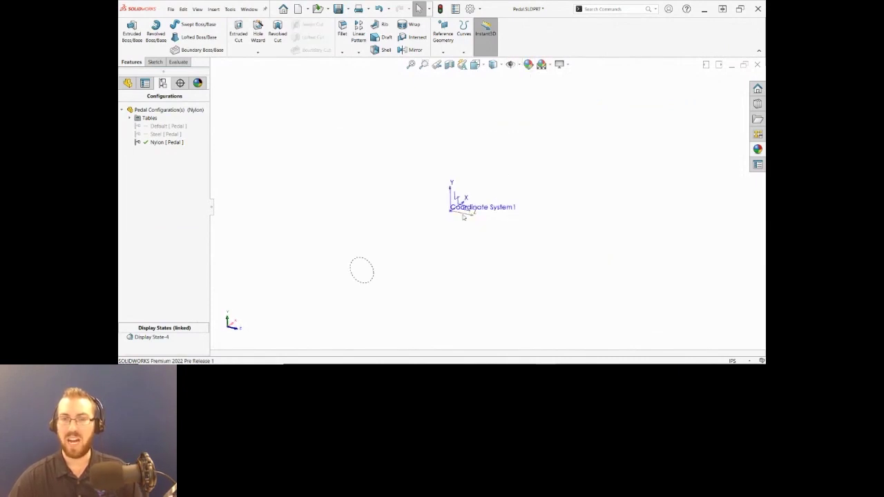
mouse_move(465, 207)
middle_mouse_down()
mouse_move(451, 207)
mouse_move(461, 198)
mouse_move(452, 209)
middle_mouse_up()
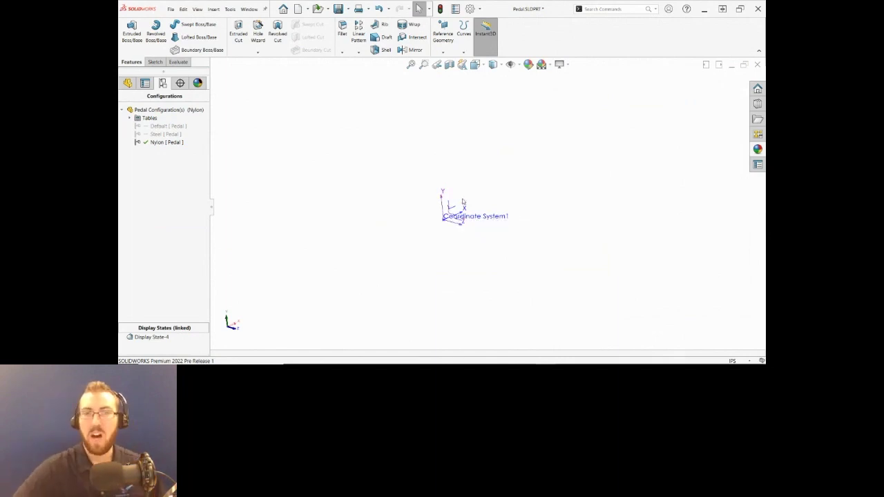
key("shift+Tab")
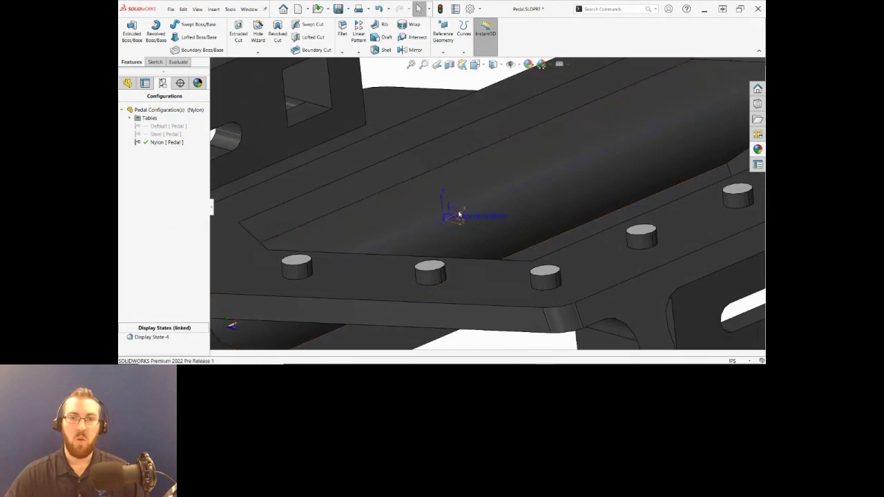
Start a sketch on the coordinate system's front-facing plane and draw a rectangle about 0.7 in tall over the pedal's middle section
left_click(449, 206)
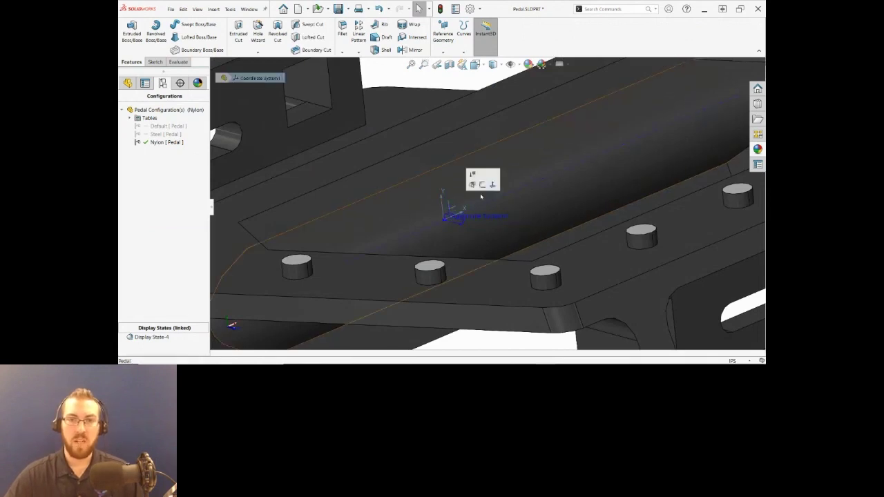
left_click(482, 184)
scroll(516, 193, "down", 2)
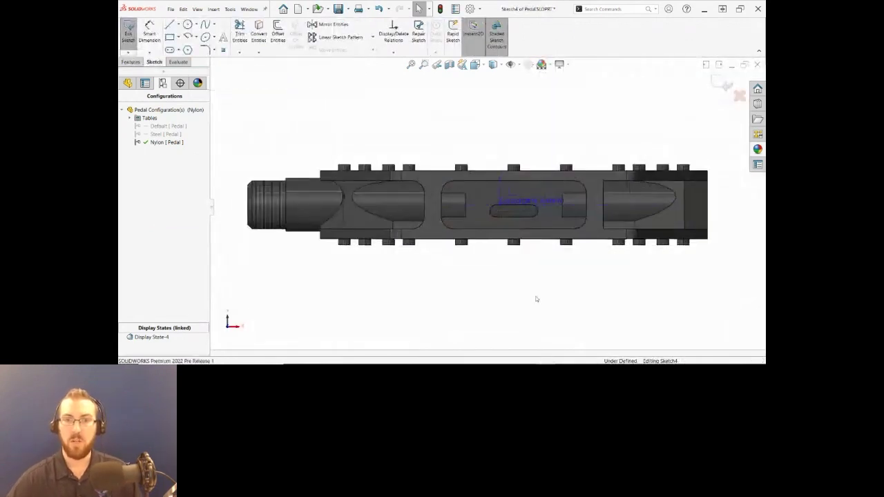
right_click_drag(560, 297, 560, 335)
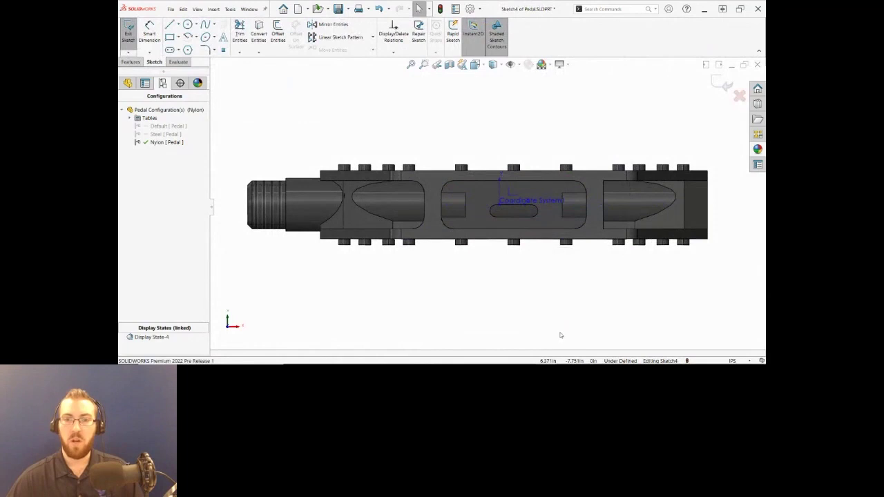
left_click(431, 171)
left_click(596, 239)
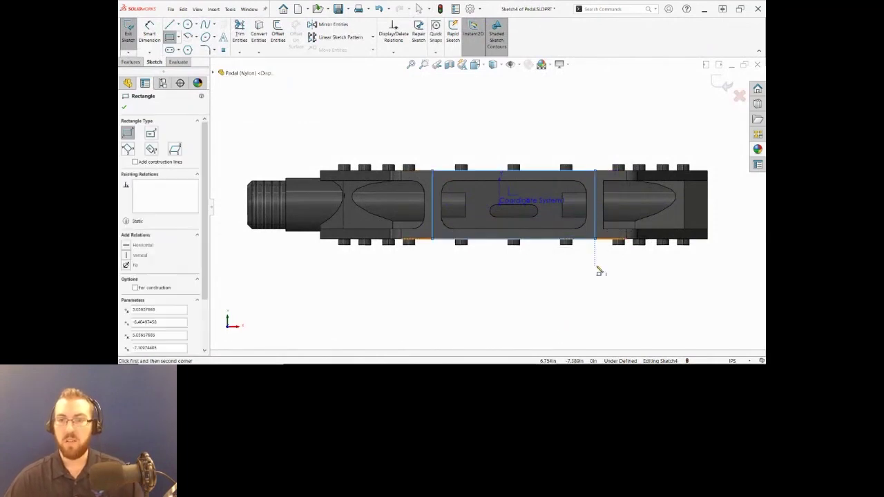
key("Escape")
left_click(595, 197)
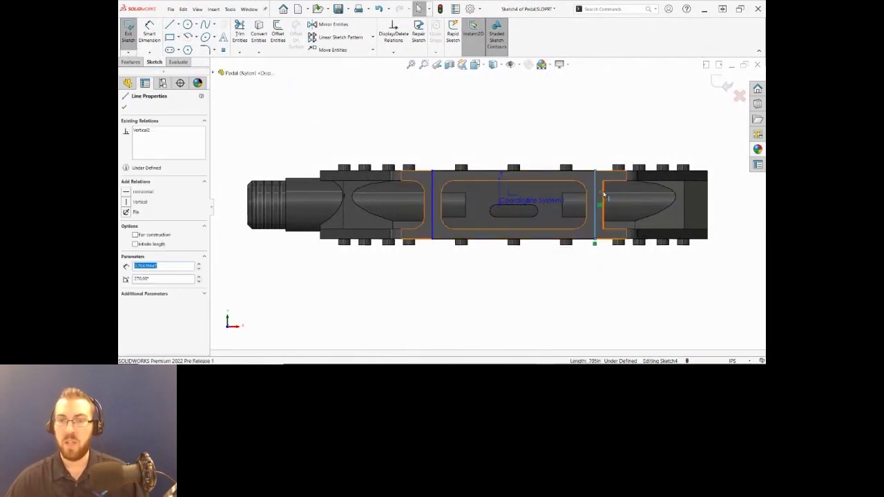
left_click(603, 195, "ctrl")
left_click(612, 131)
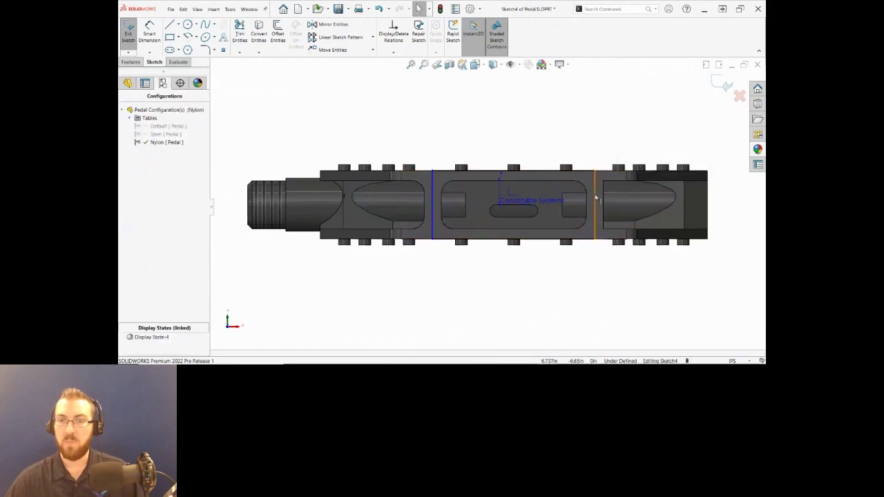
Make both vertical sides of the rectangle collinear with the neighbouring vertical pocket edges of the pedal
left_click(596, 197)
left_click(603, 199, "ctrl")
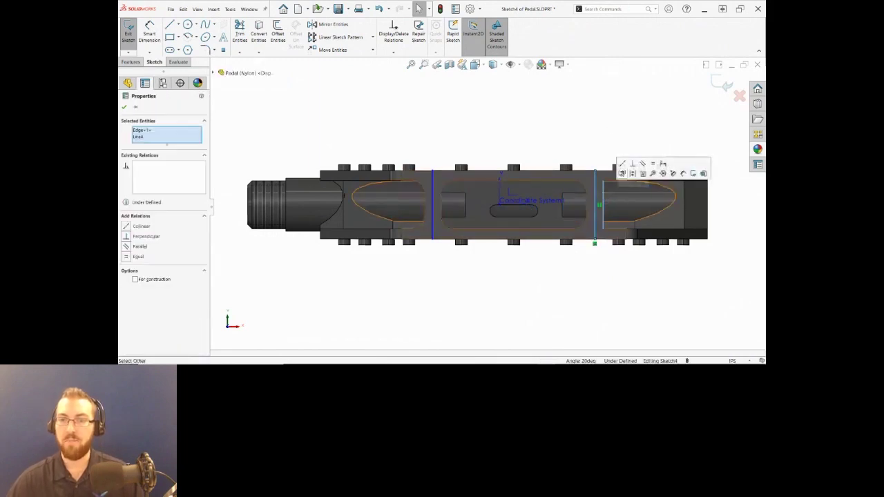
left_click(622, 164)
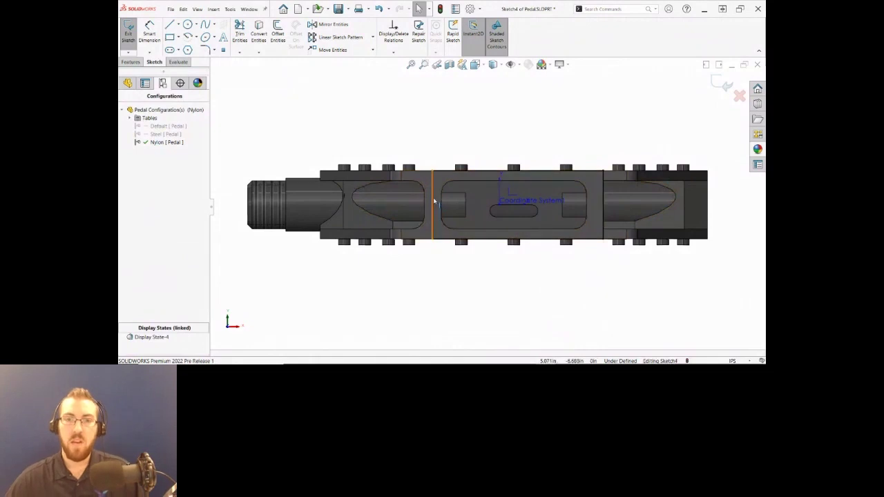
left_click(428, 205)
left_click(425, 204, "ctrl")
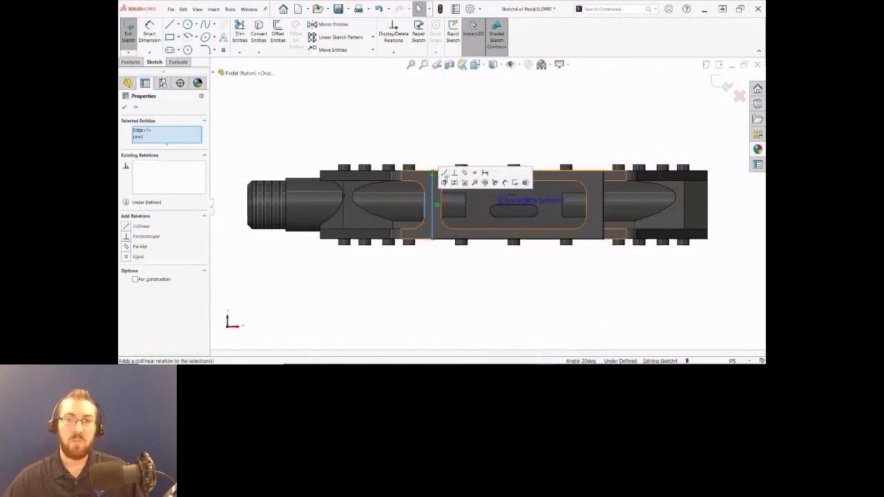
left_click(445, 174)
key("Escape")
Extrude the rectangle as a merged boss with a Mid Plane end condition and a depth of 3.5 in
scroll(519, 199, "up", 3)
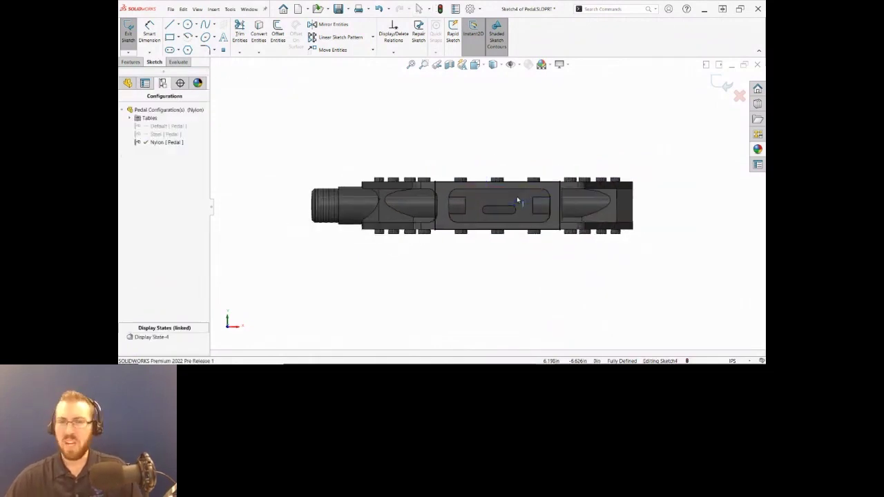
mouse_move(519, 199)
middle_mouse_down()
mouse_move(544, 214)
mouse_move(518, 245)
middle_mouse_up()
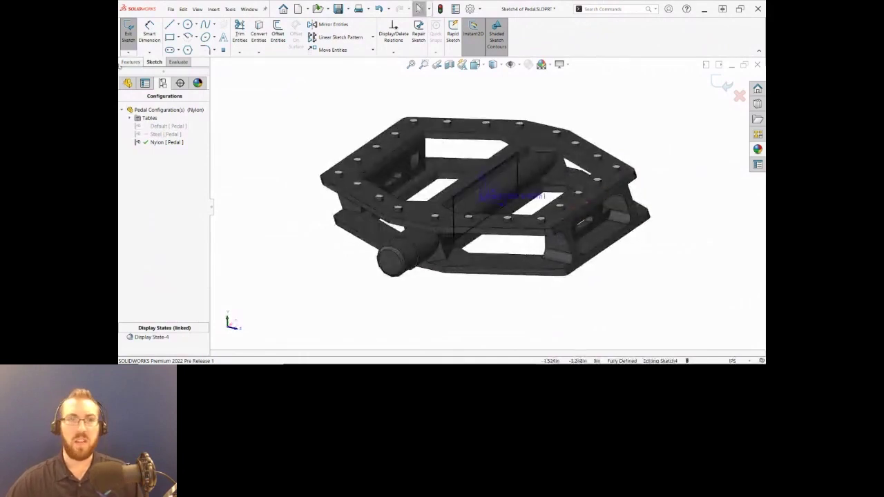
left_click(131, 62)
left_click(132, 31)
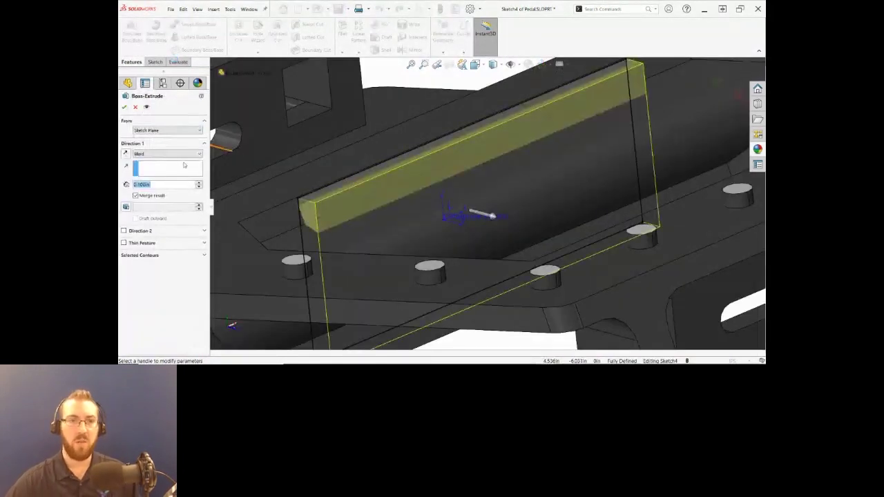
left_click(178, 153)
left_click(149, 202)
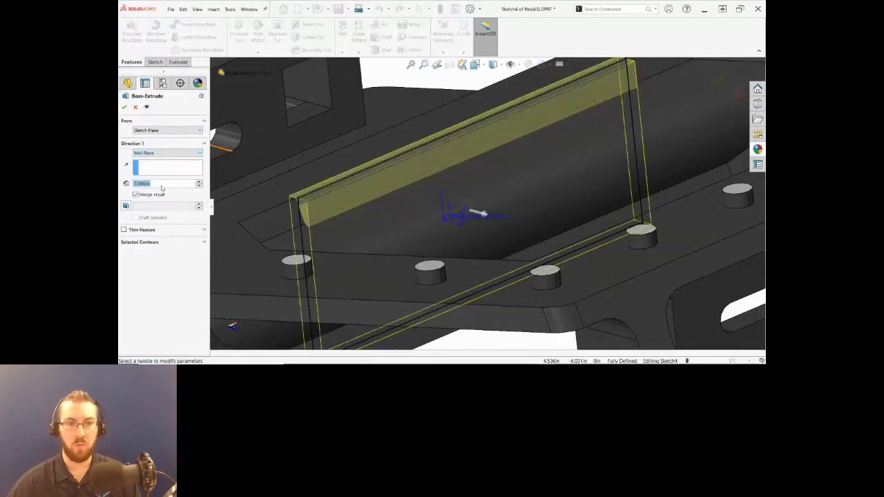
type("5.5")
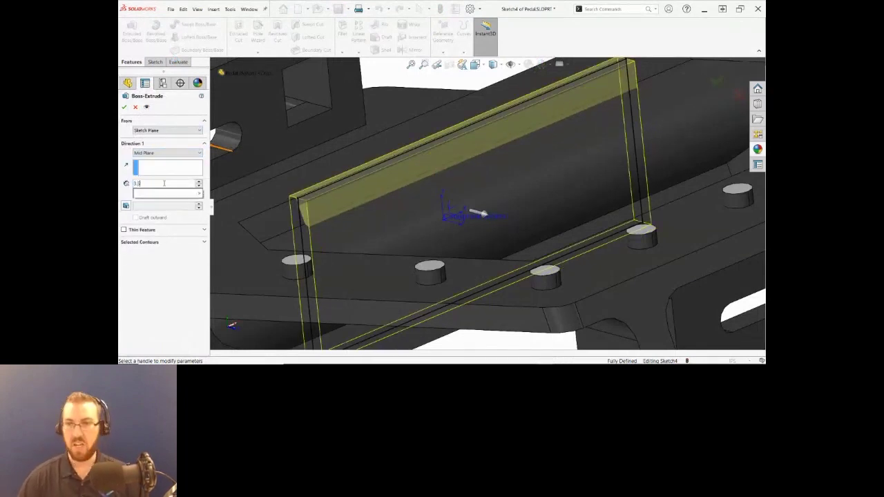
key("Return")
key("Return")
Start a sketch on the pedal's upper face and draw two crossing construction lines between opposite corners of the solid center plate
key("f")
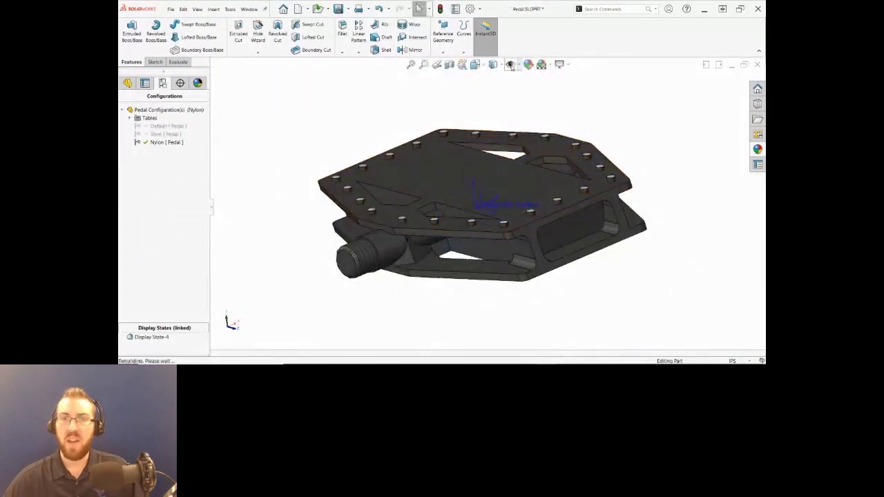
middle_click_drag(467, 173, 452, 209)
left_click(495, 185)
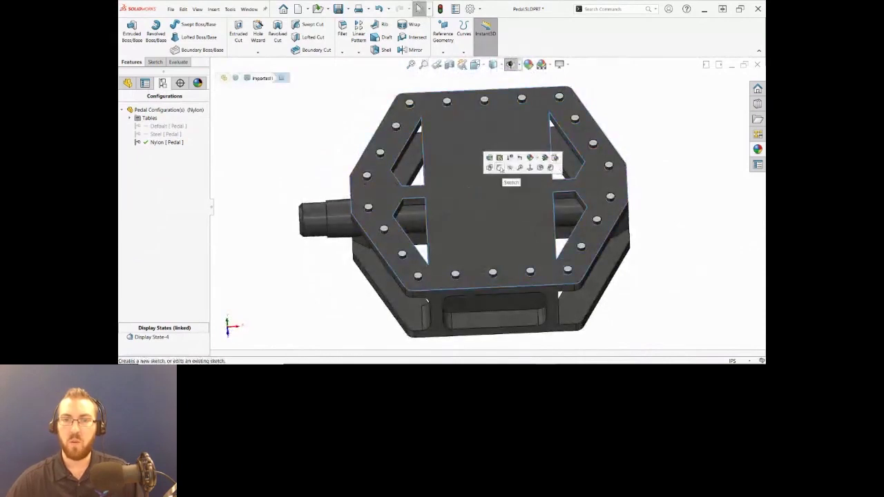
left_click(500, 169)
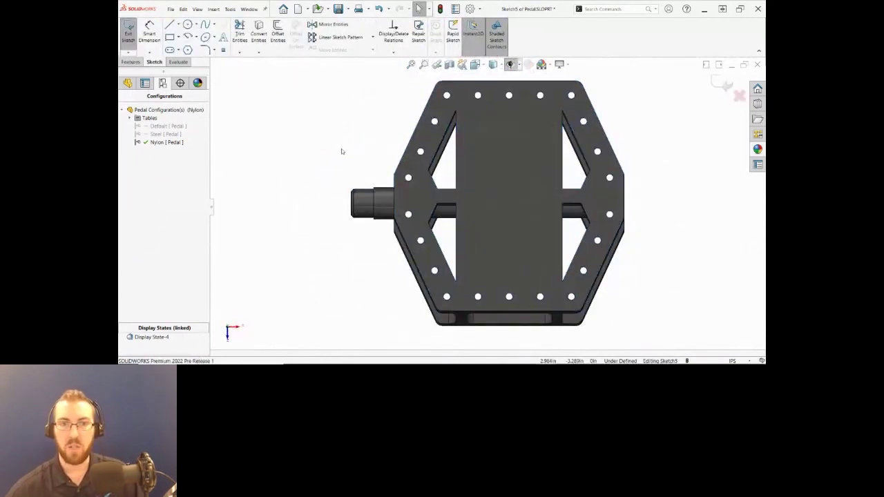
right_click_drag(349, 149, 264, 174)
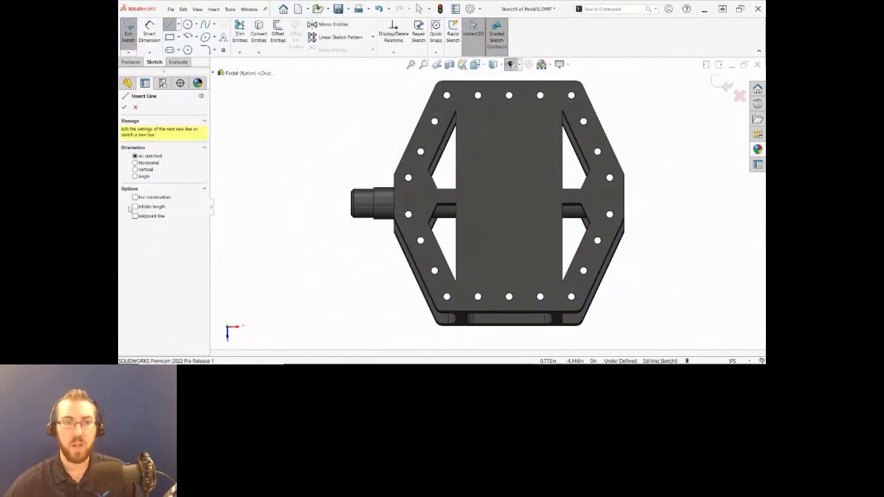
left_click(135, 197)
left_click(456, 111)
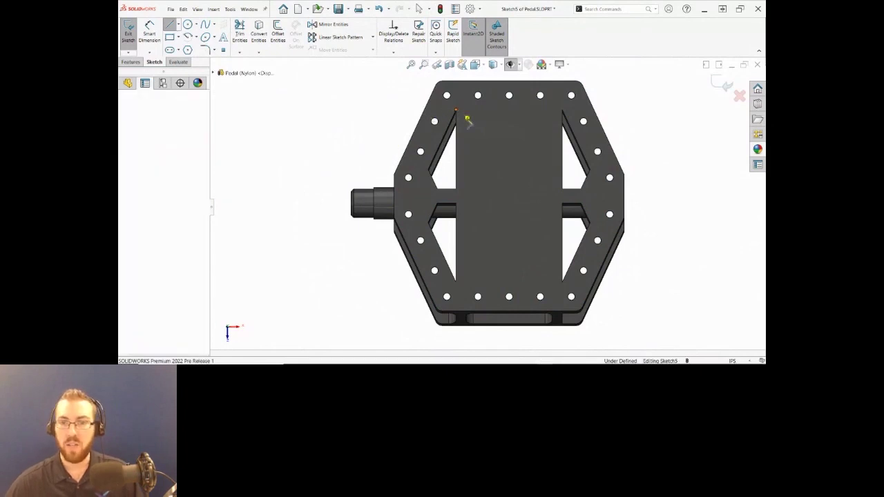
double_click(563, 282)
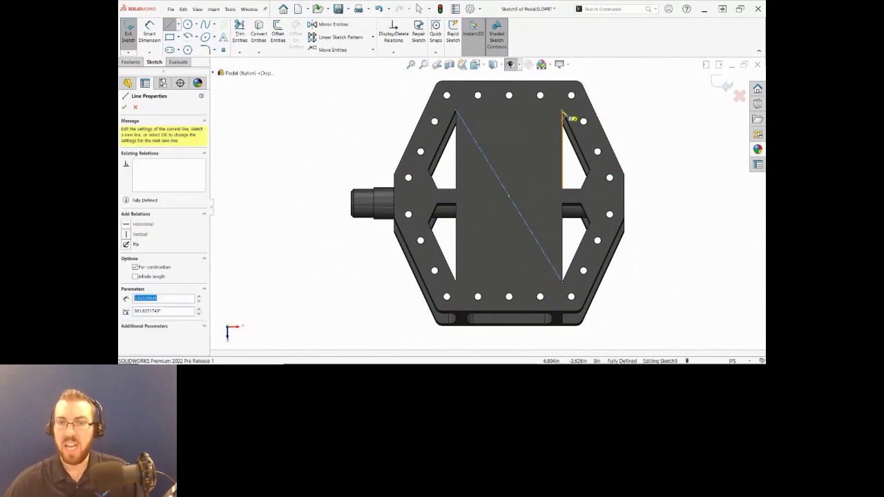
left_click(563, 111)
double_click(458, 283)
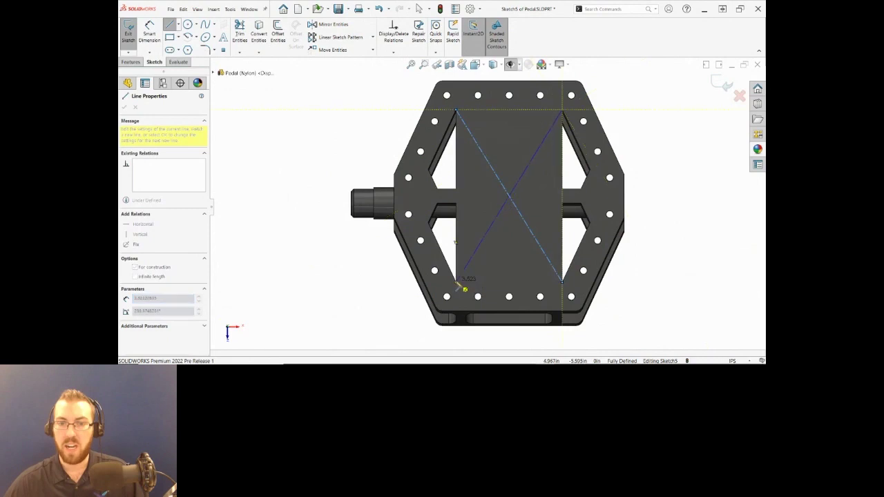
Draw a horizontal construction line about 0.92 in long between the diagonals and a circle about 0.38 in in diameter on its midpoint
left_click(483, 152)
double_click(536, 153)
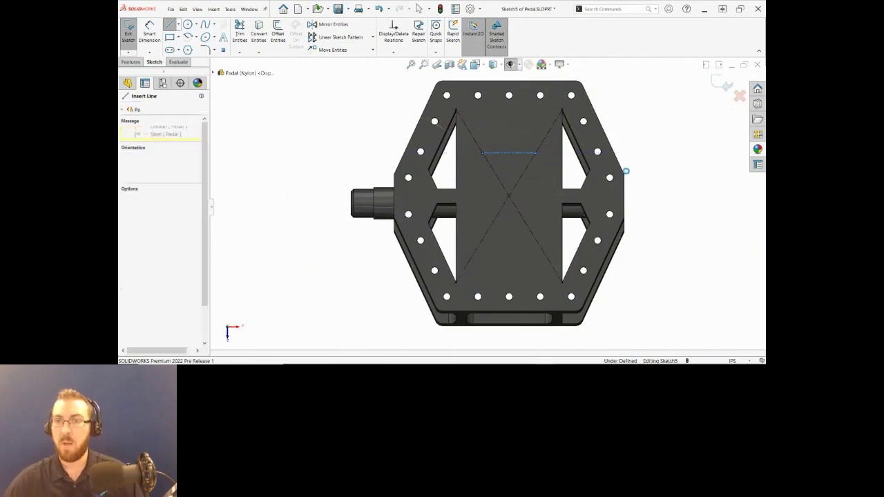
right_click_drag(665, 173, 686, 176)
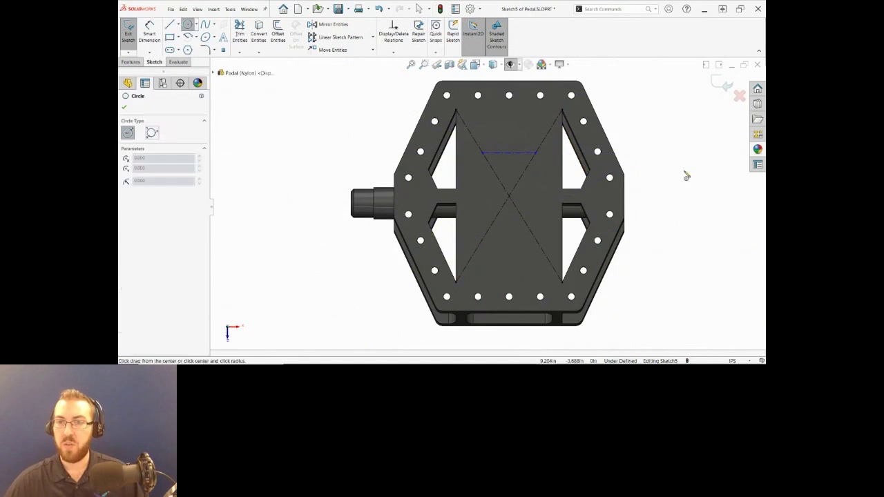
left_click(513, 155)
left_click(519, 150)
key("Escape")
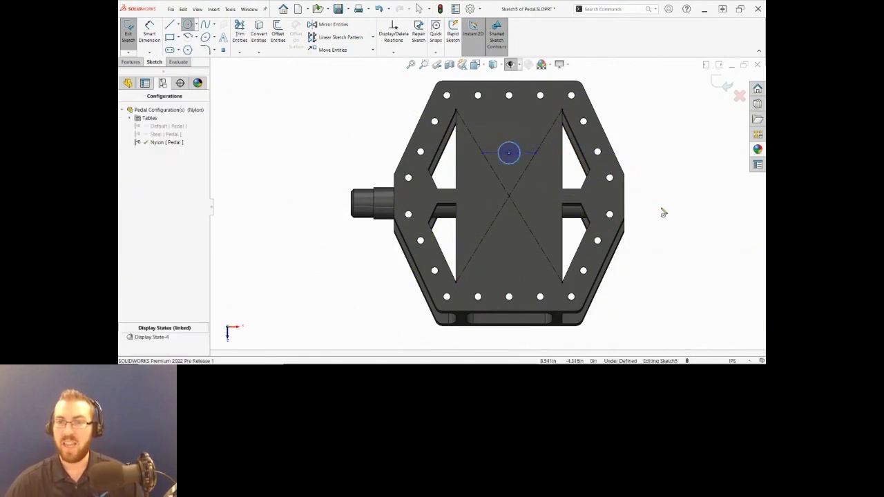
Dimension the horizontal construction line 1 in from the intersection of the diagonals
right_click_drag(680, 250, 679, 221)
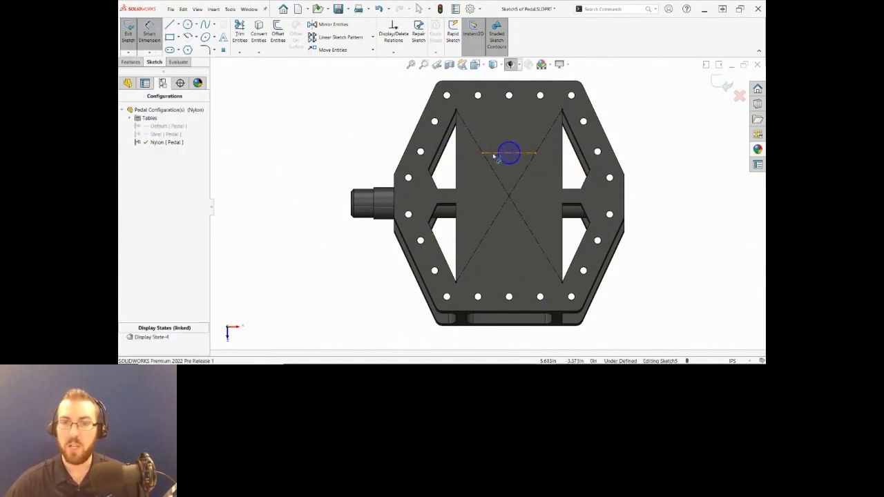
left_click(511, 200)
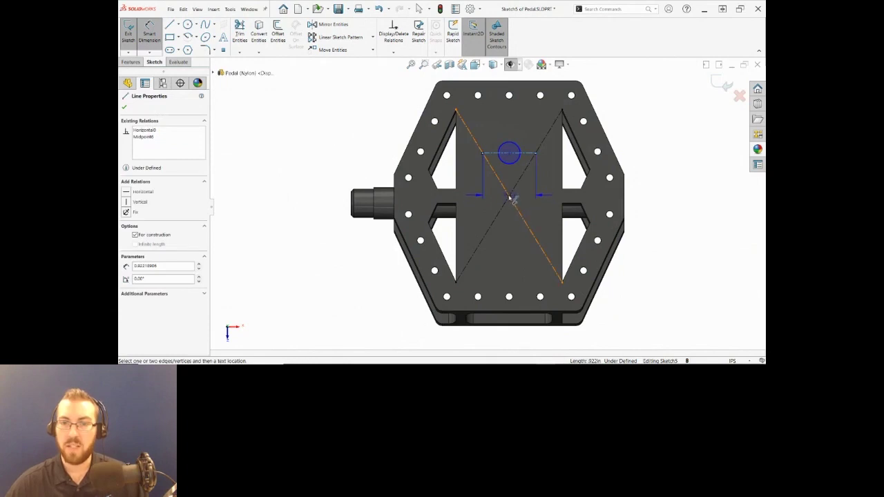
left_click(513, 198)
left_click(474, 182)
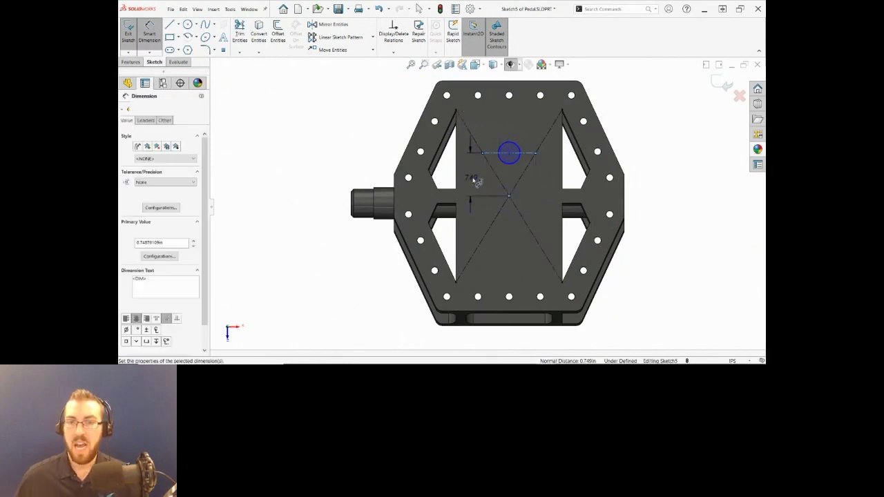
type("1")
key("Return")
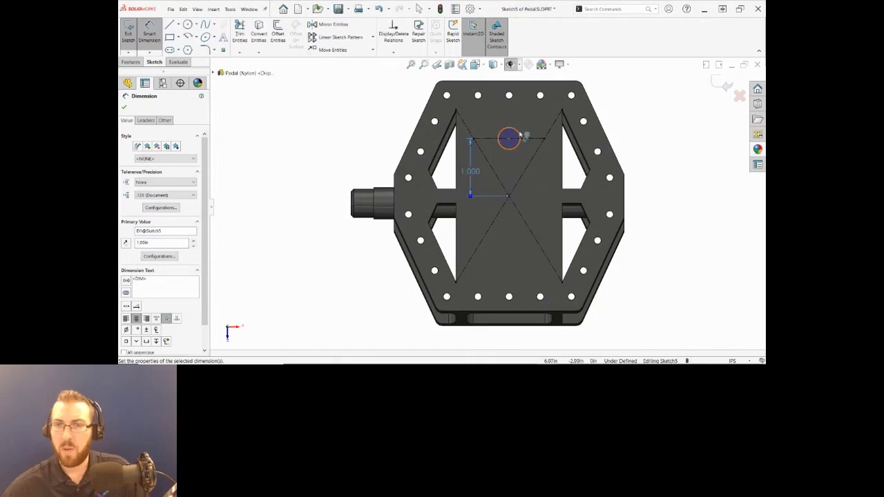
Dimension the circle with a diameter of 0.25 in
left_click(520, 135)
left_click(623, 103)
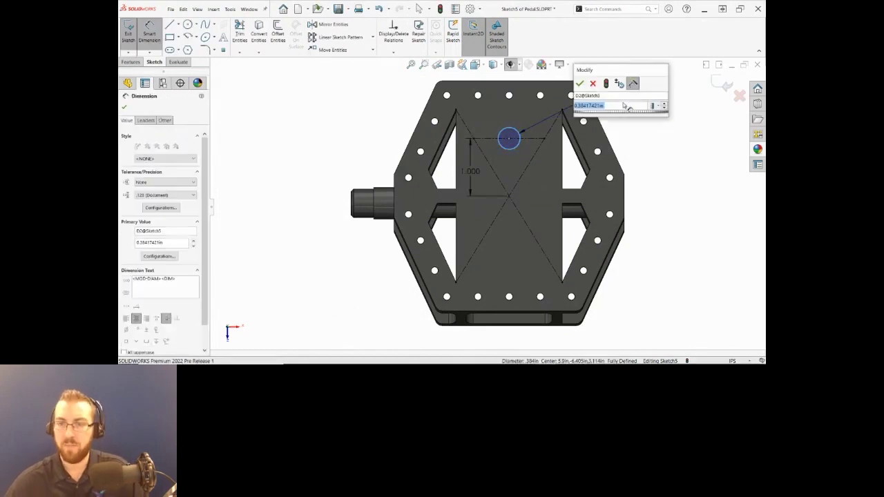
key("Return")
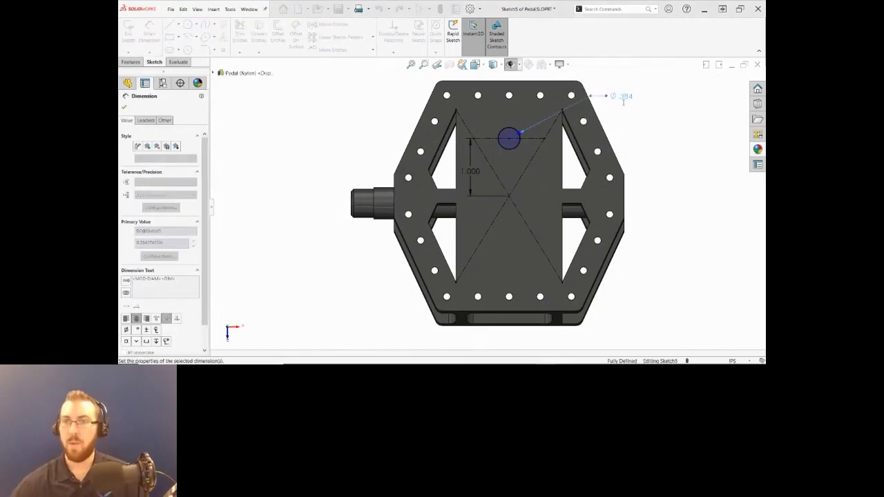
scroll(614, 84, "down", 3)
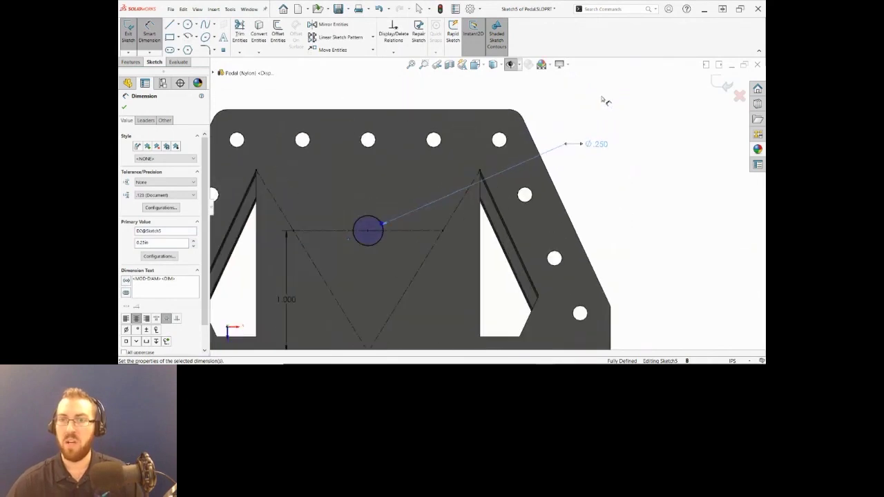
Display the circle's dimension as a radius, switch it back to a diameter, and finish dimensioning
right_click(601, 148)
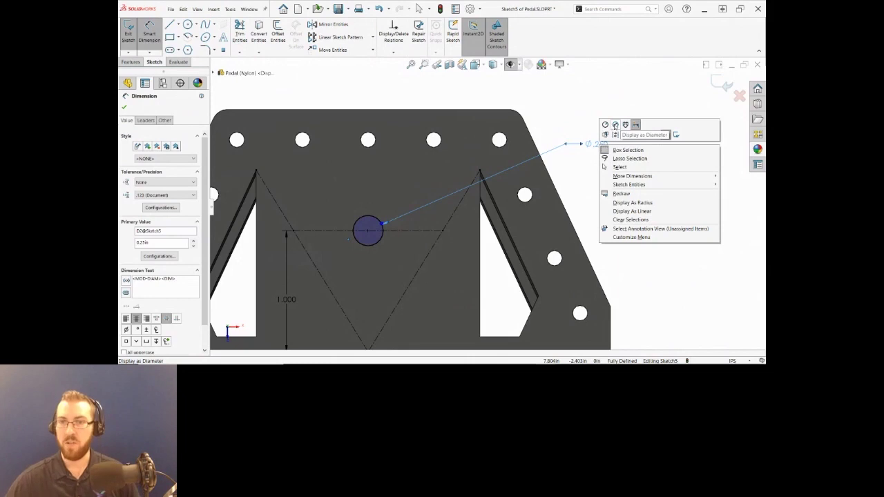
left_click(615, 126)
right_click(605, 143)
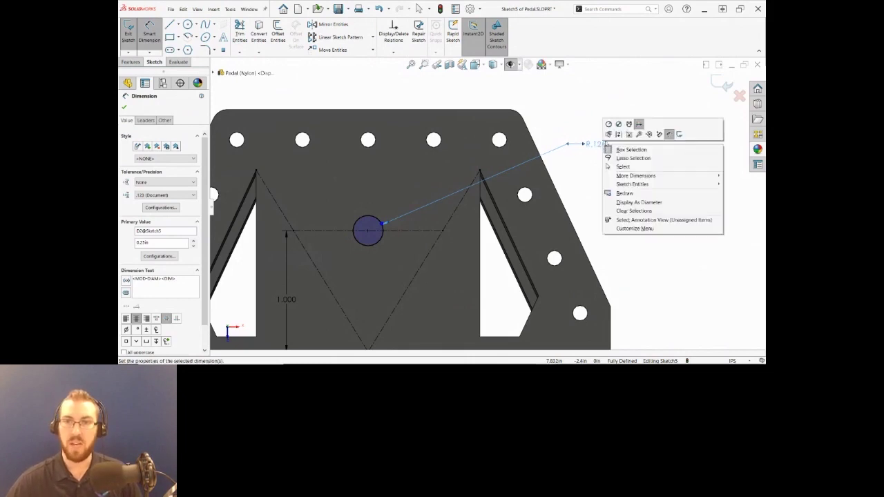
left_click(618, 126)
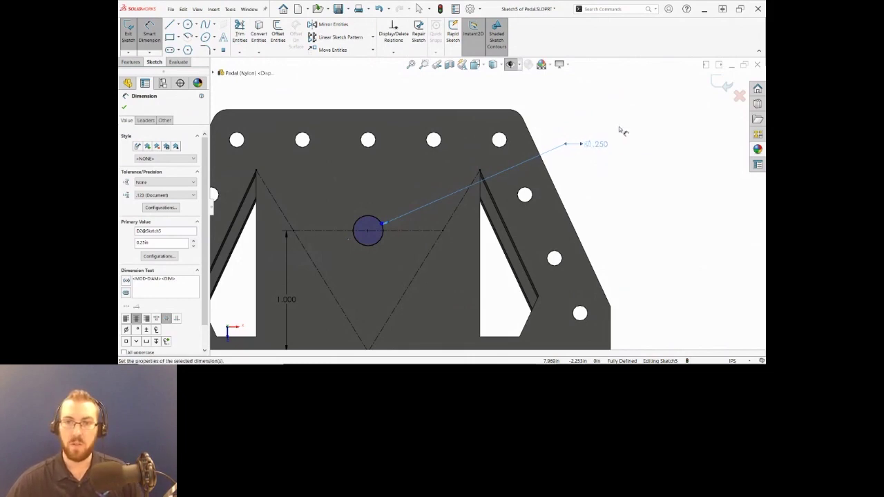
left_click(628, 200)
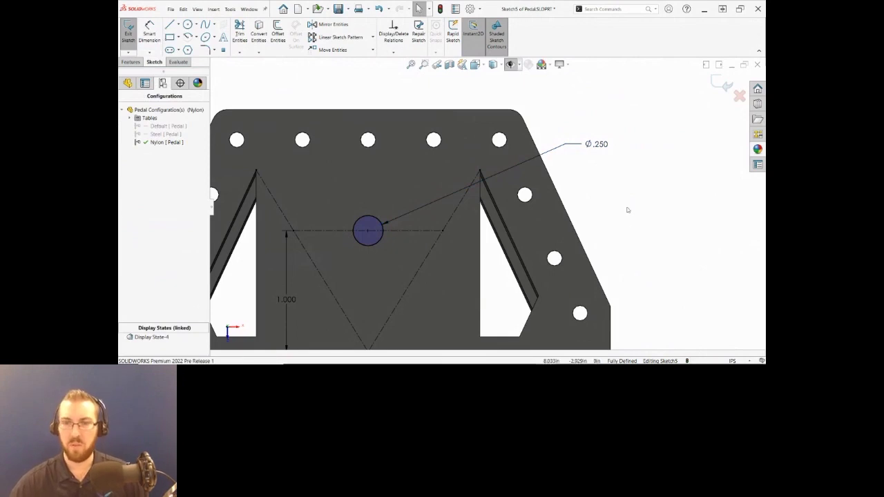
Start a linear sketch pattern of the 0.25 in circle, with the two diagonal construction lines as its directions
scroll(627, 210, "up", 5)
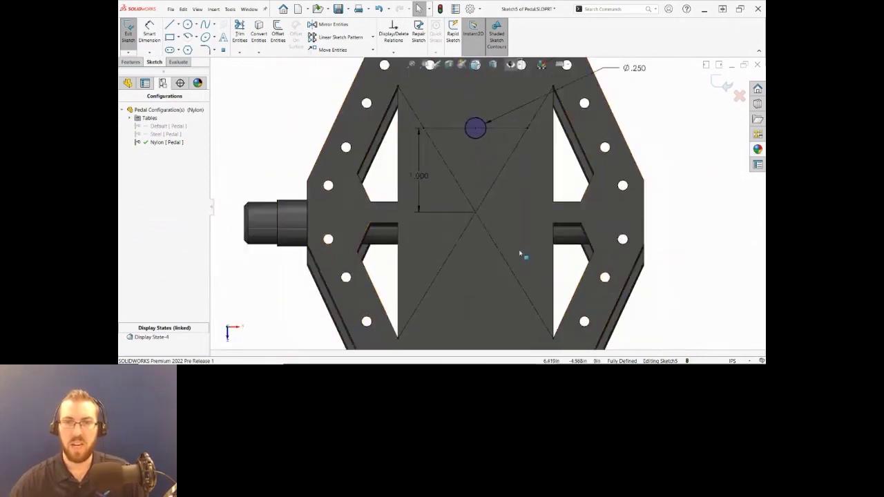
scroll(520, 254, "up", 2)
scroll(495, 261, "down", 4)
scroll(479, 199, "up", 1)
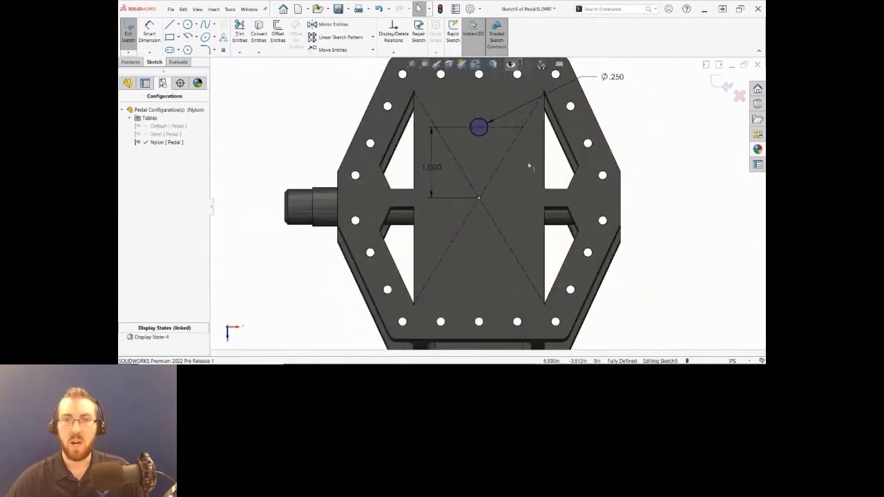
left_click(484, 137)
left_click(338, 36)
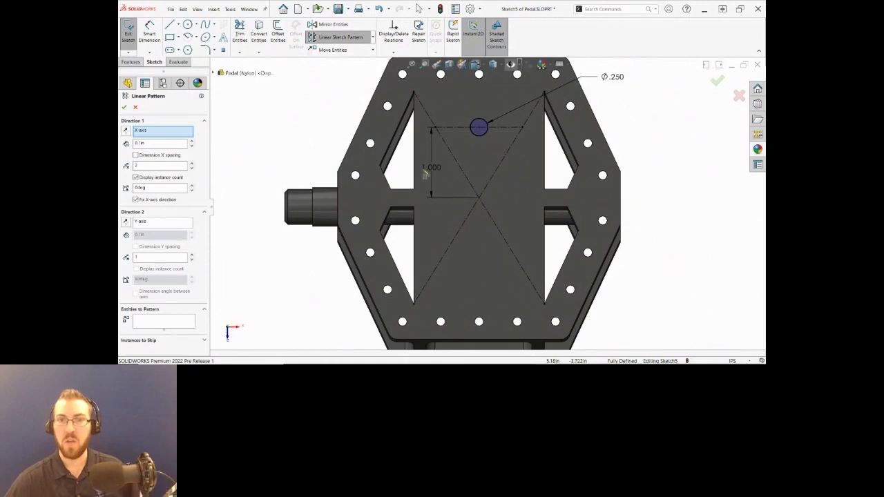
left_click(455, 161)
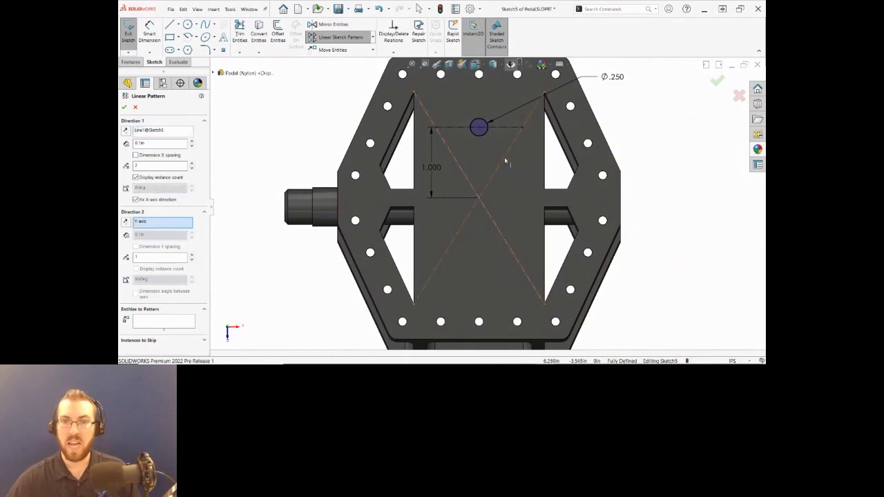
left_click(504, 158)
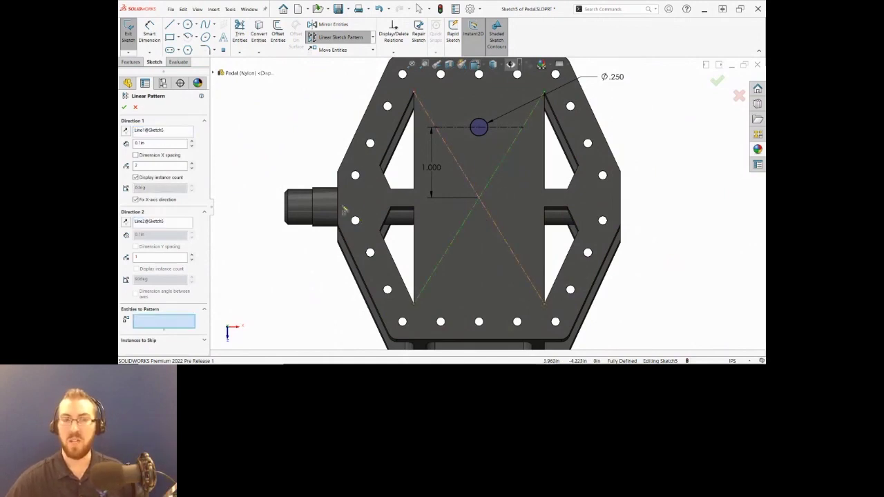
left_click(180, 324)
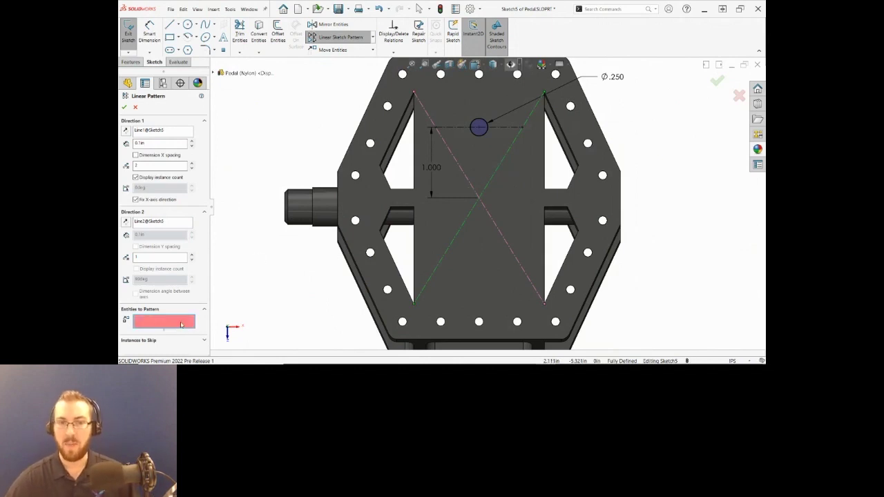
left_click(490, 133)
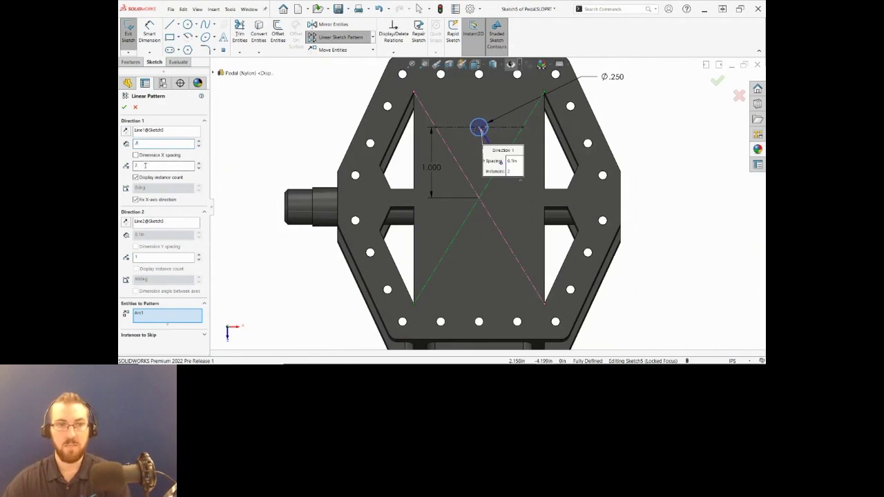
Set both pattern directions to 3 instances spaced 0.6 in apart and complete the circle pattern
type("3")
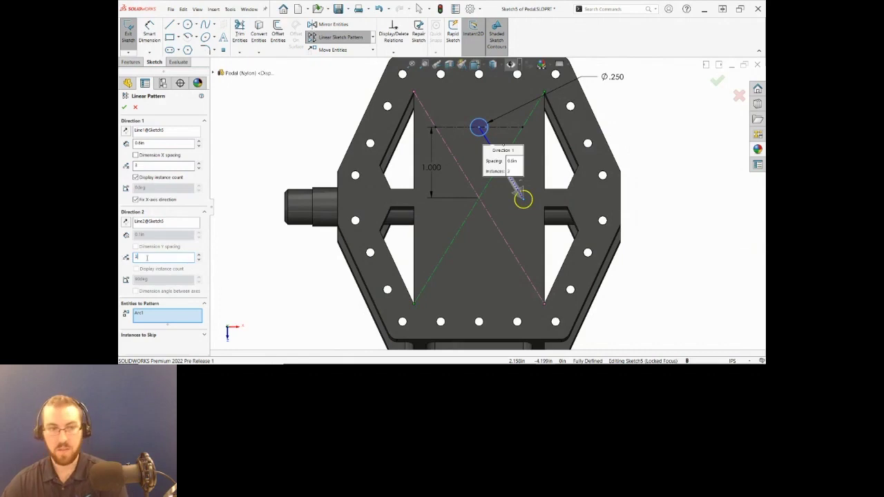
type("3")
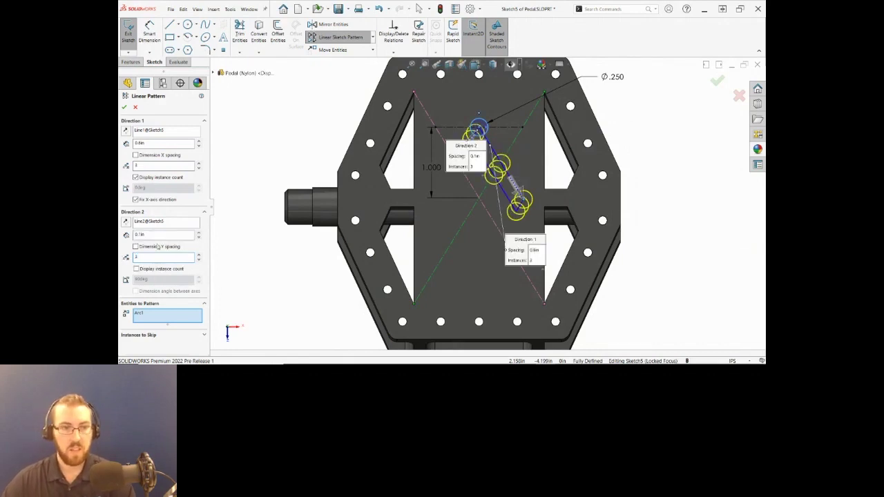
left_click_drag(156, 236, 118, 246)
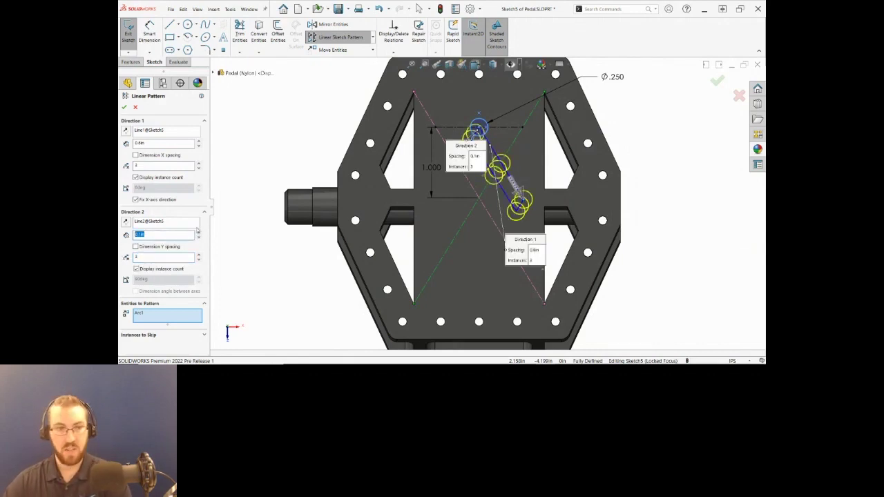
key("Return")
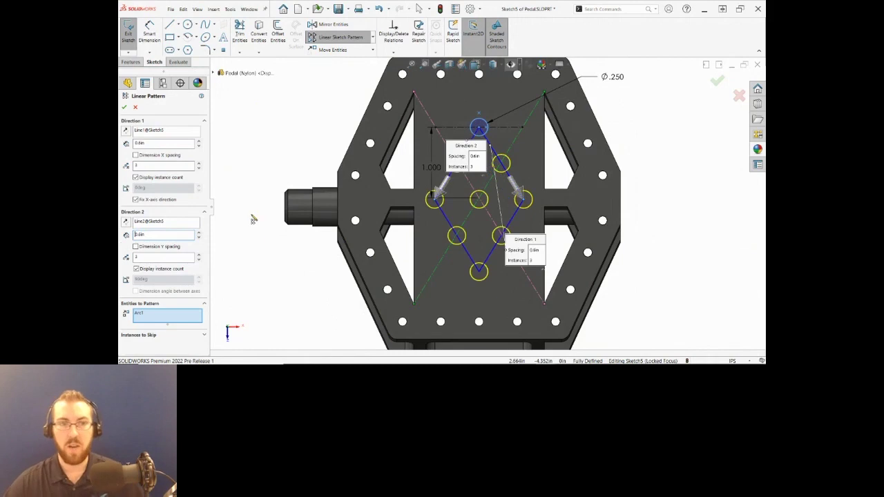
left_click(124, 109)
Start an extruded cut from the patterned circle sketch and expand the part's feature tree for picking references
left_click(130, 62)
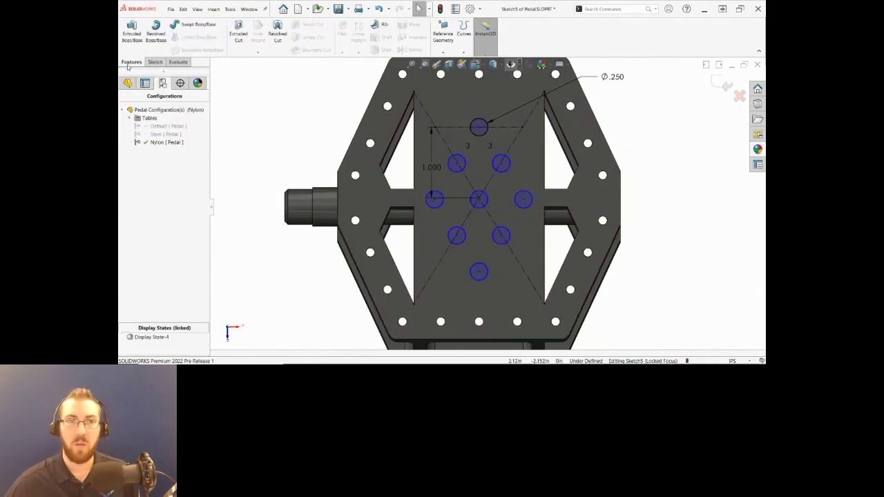
left_click(244, 31)
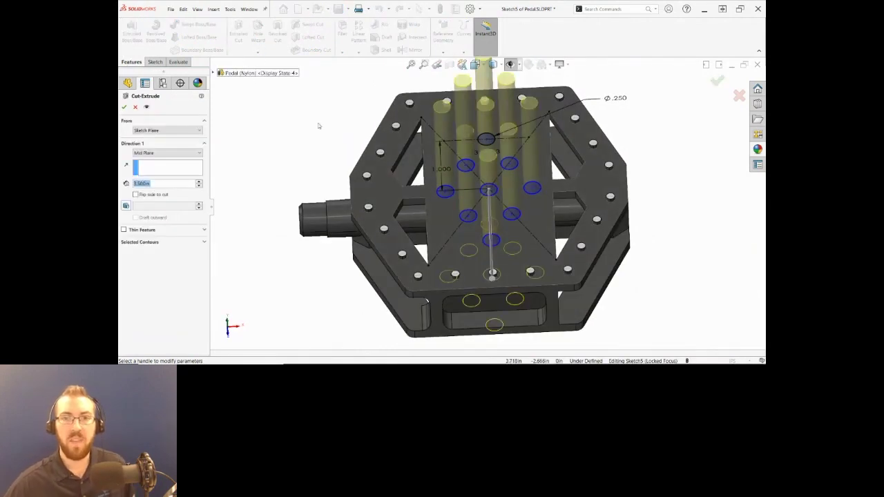
scroll(473, 181, "up", 2)
middle_click_drag(467, 214, 573, 171)
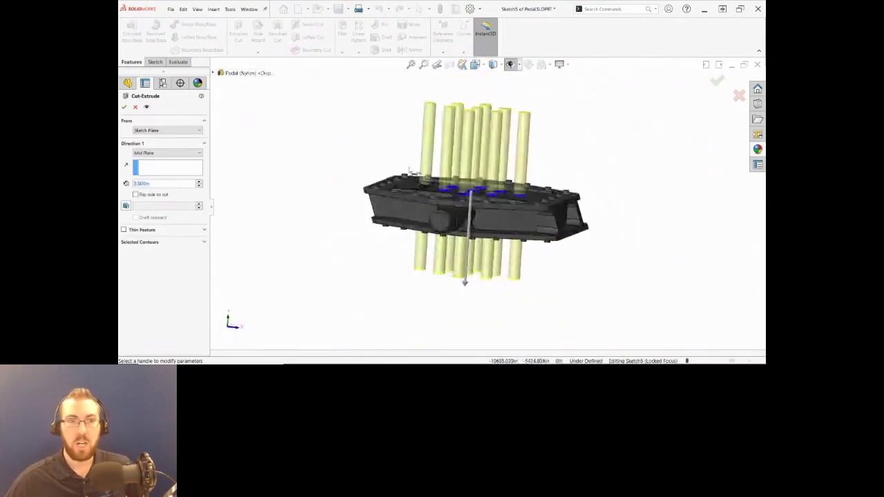
left_click(214, 74)
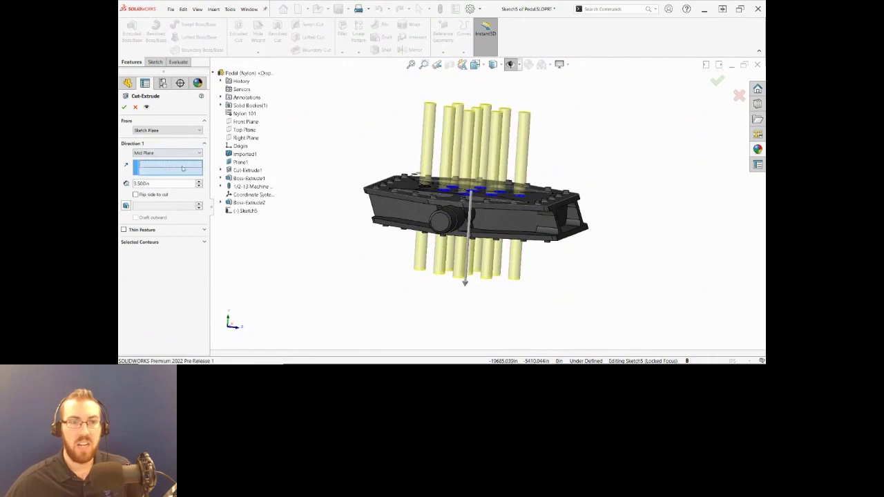
Cut the circular hole sketch through the pedal at 3.5 in mid-plane, using Plane1 as the cut direction
left_click(239, 161)
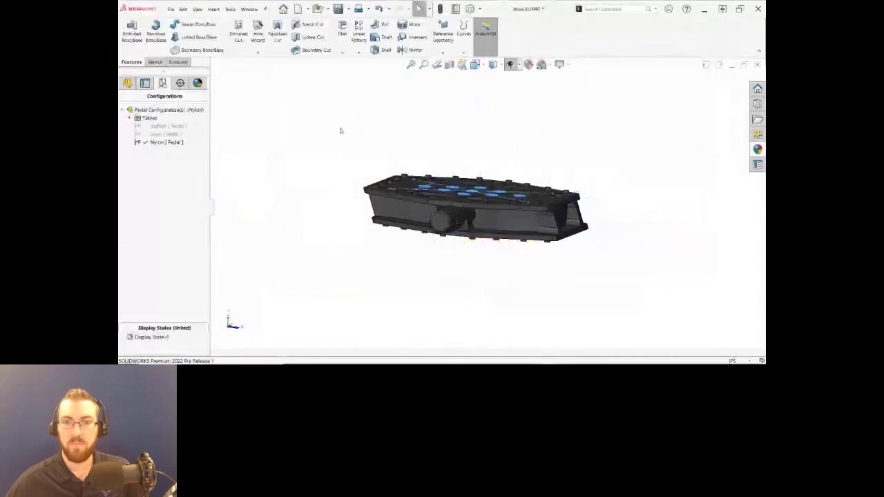
middle_click_drag(477, 163, 355, 187)
Cycle the pedal through its Default, Steel and Nylon configurations, and close the part with all changes saved
double_click(159, 127)
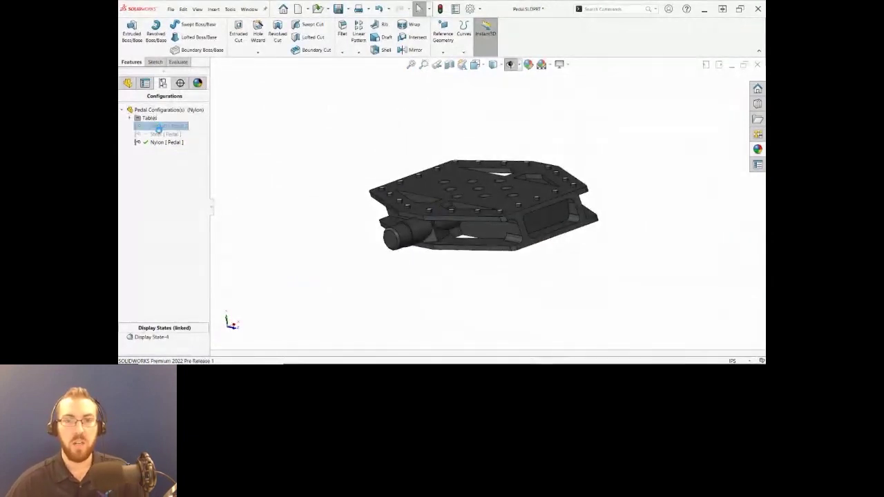
double_click(156, 134)
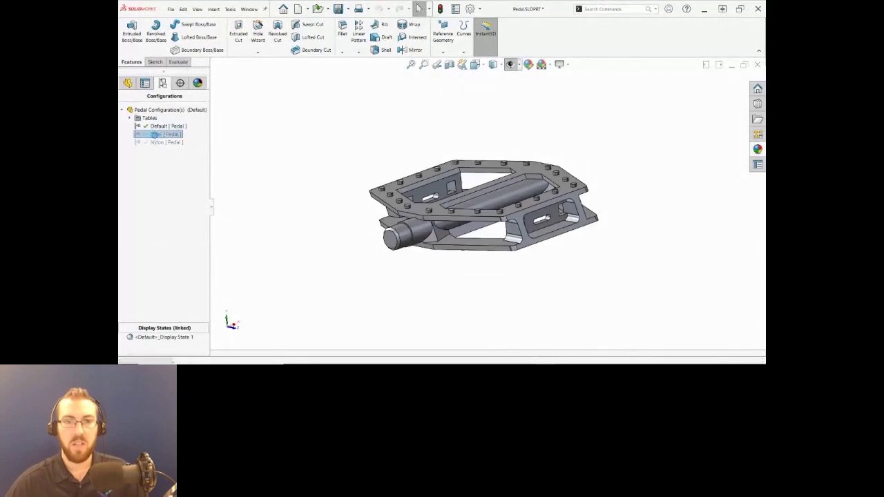
double_click(158, 142)
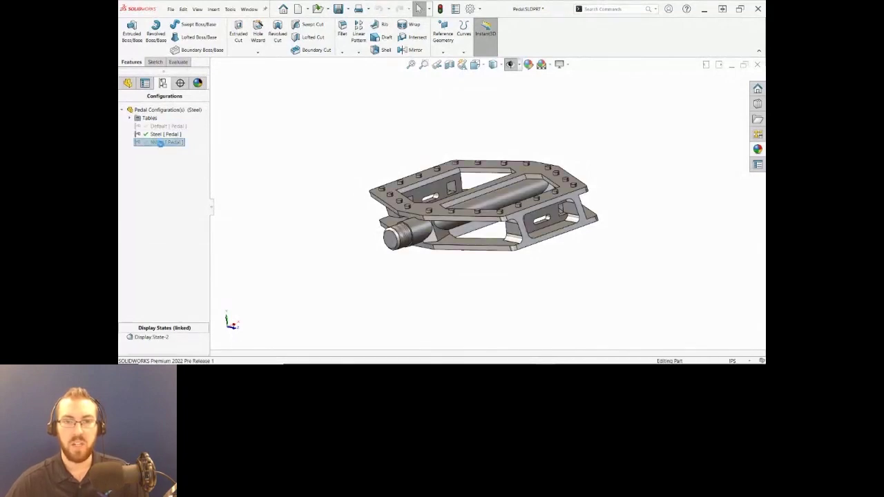
left_click(757, 64)
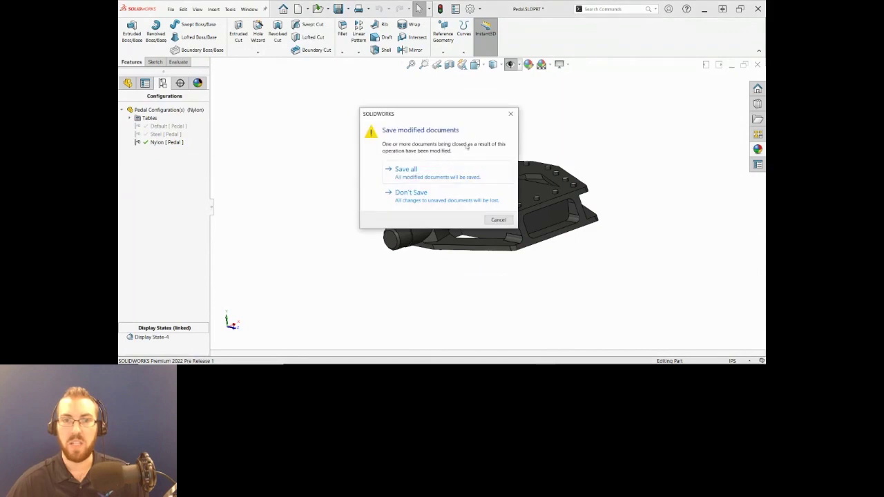
left_click(418, 171)
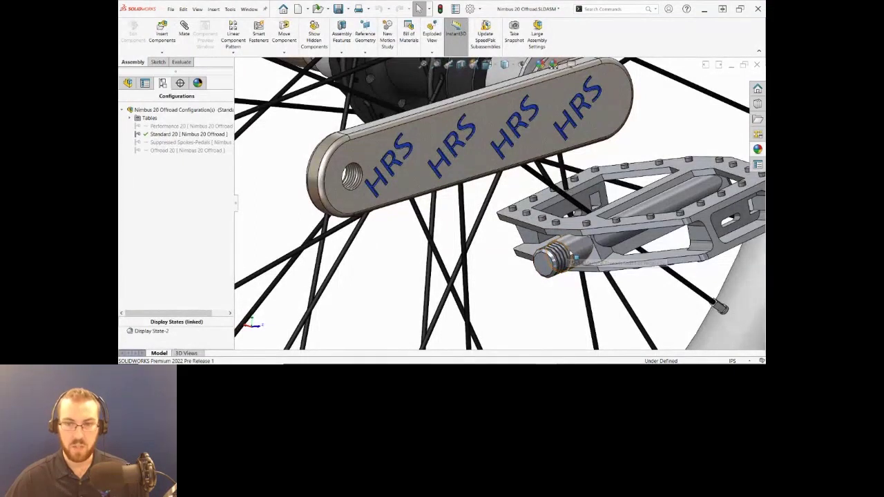
Mate the pedal's threaded spindle into the threaded hole at the end of the HRS crank arm
left_click(563, 257)
left_click(350, 176, "ctrl")
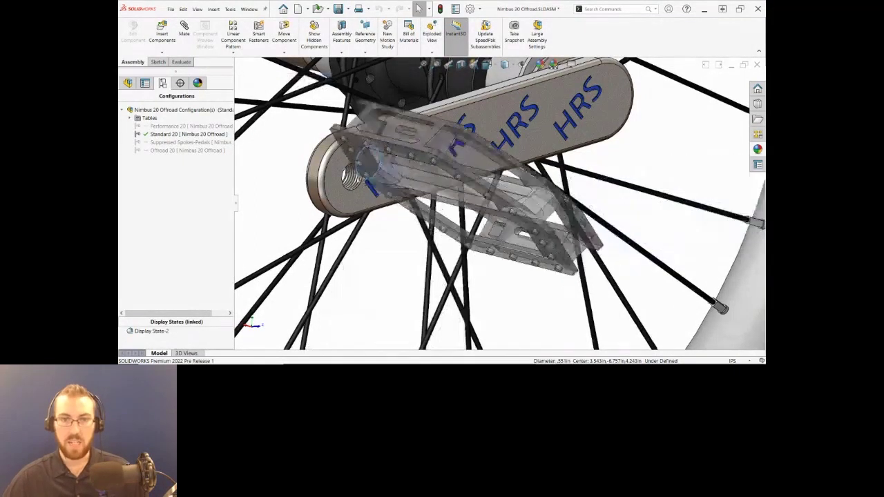
key("f")
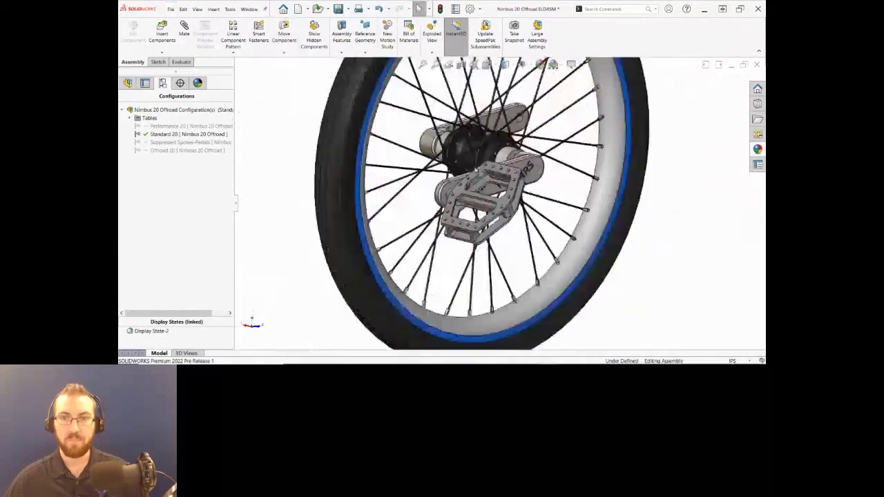
Switch the mounted pedal to its Nylon configuration
scroll(476, 202, "down", 5)
left_click(477, 201)
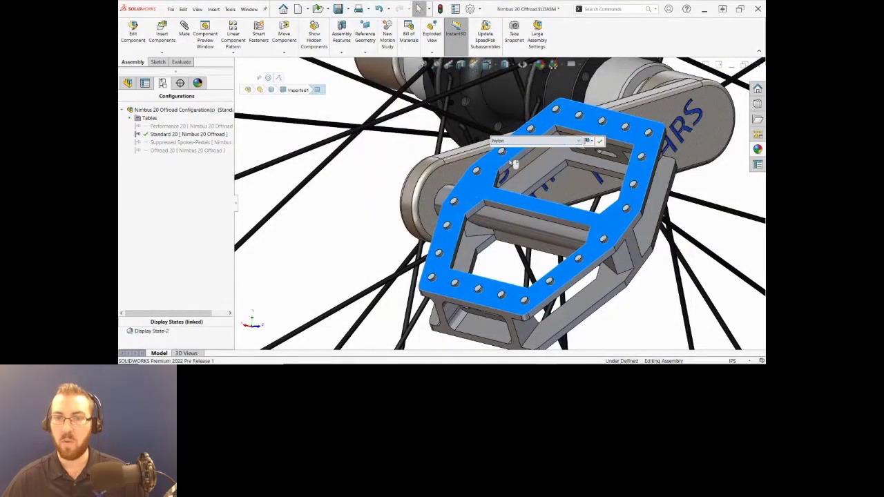
left_click(361, 218)
scroll(551, 184, "down", 8)
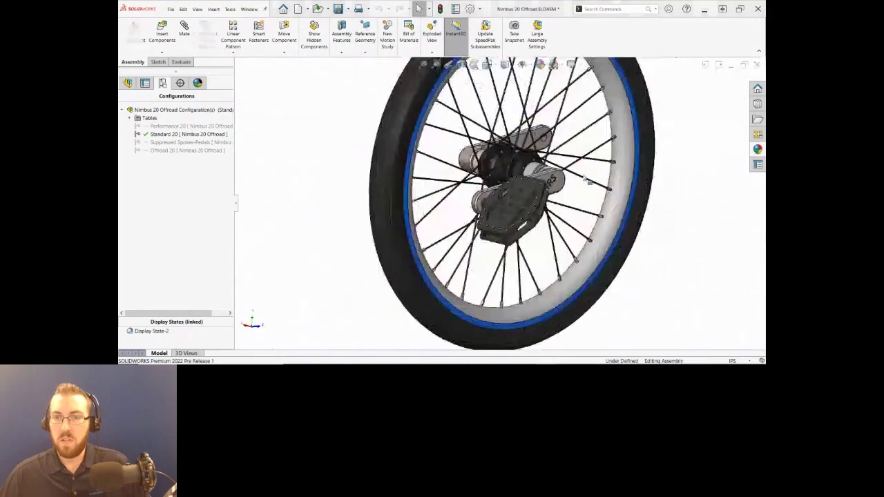
Place a second Nylon pedal beside the opposite crank arm and rotate it so its spindle faces the arm
scroll(541, 179, "up", 2)
middle_click_drag(517, 195, 443, 145)
scroll(442, 146, "up", 5)
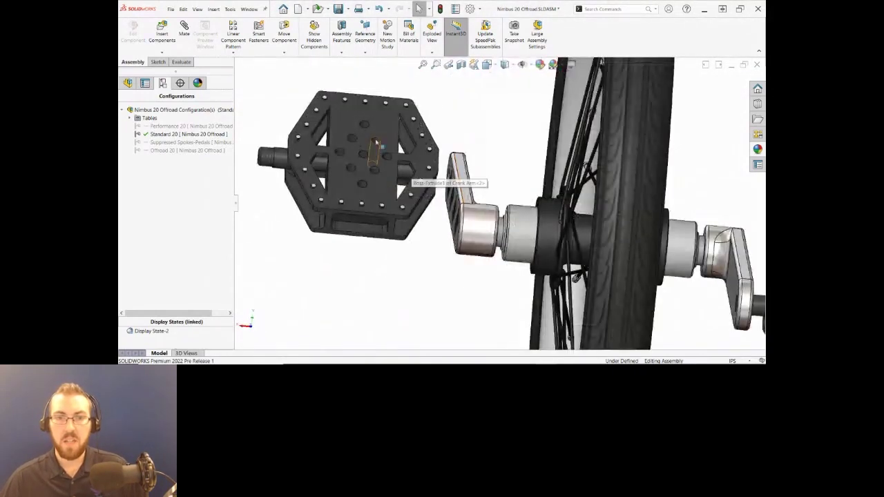
right_click_drag(378, 150, 492, 153)
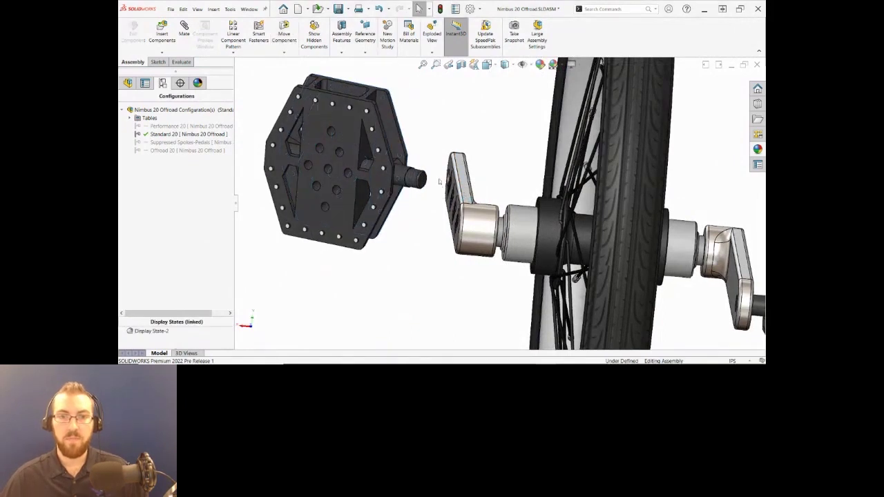
Mate the second pedal's threaded spindle into the threaded hole of the opposite crank arm
scroll(440, 179, "up", 5)
middle_click_drag(507, 188, 428, 181)
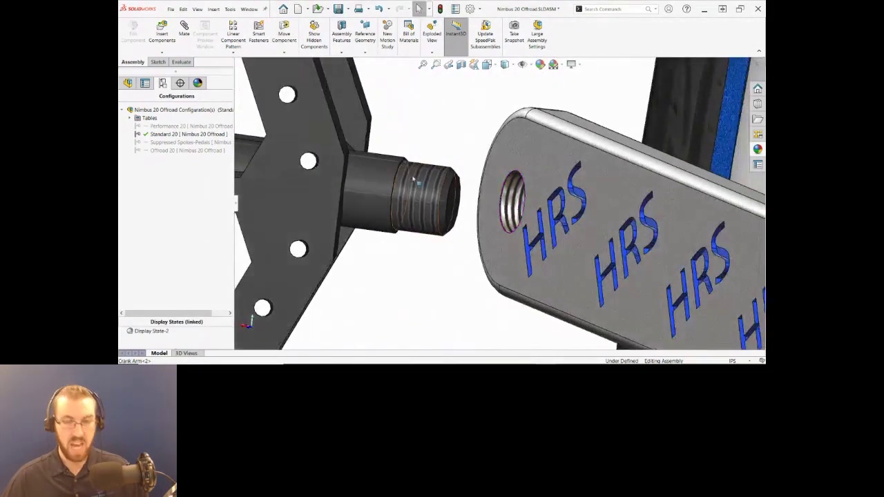
left_click_drag(398, 176, 526, 184, "alt")
Swing the crank downward by its newly mounted pedal to check how the assembly moves
scroll(526, 184, "down", 10)
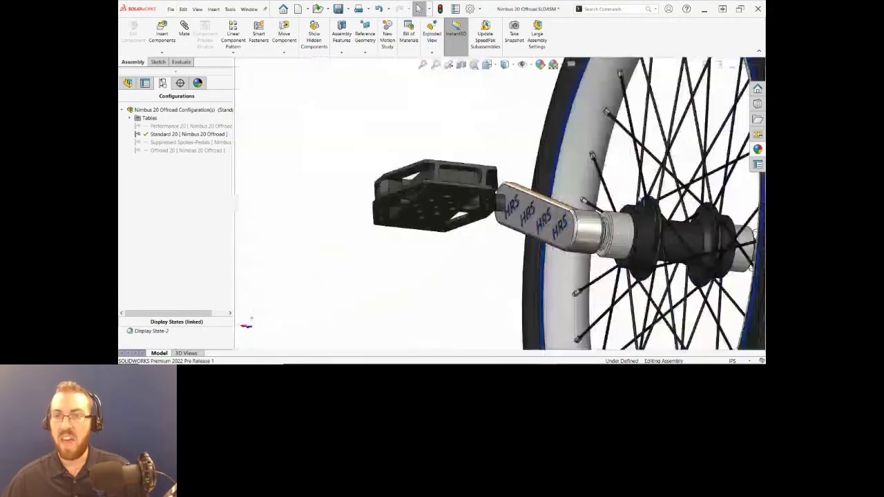
middle_click_drag(573, 226, 521, 226)
scroll(415, 214, "up", 5)
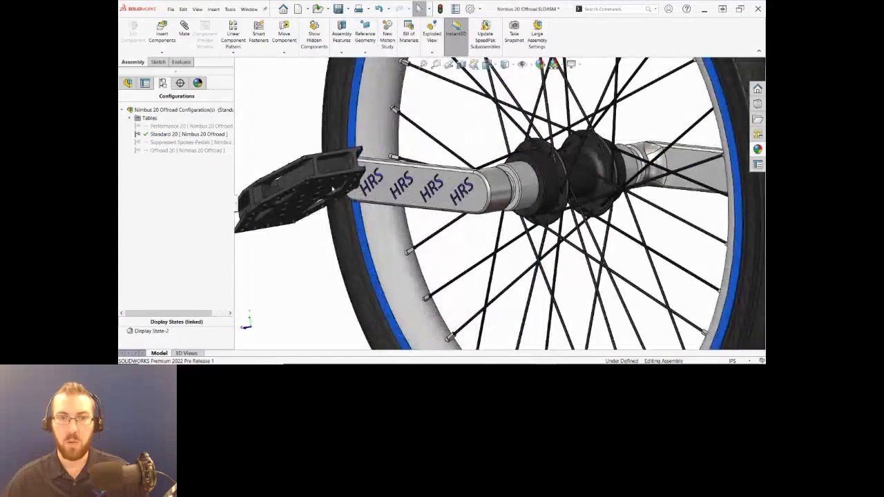
left_click_drag(334, 189, 358, 266)
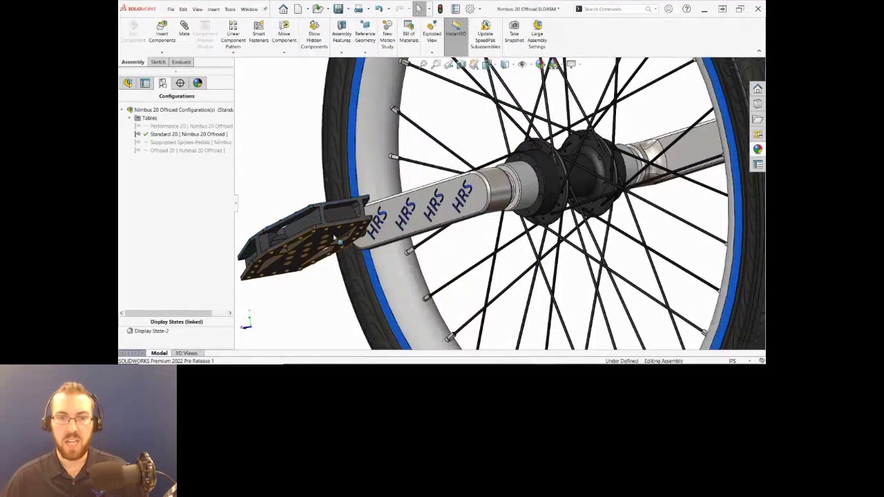
Add a parallel mate between the large flat faces of the two pedals
left_click(338, 241)
scroll(584, 204, "down", 4)
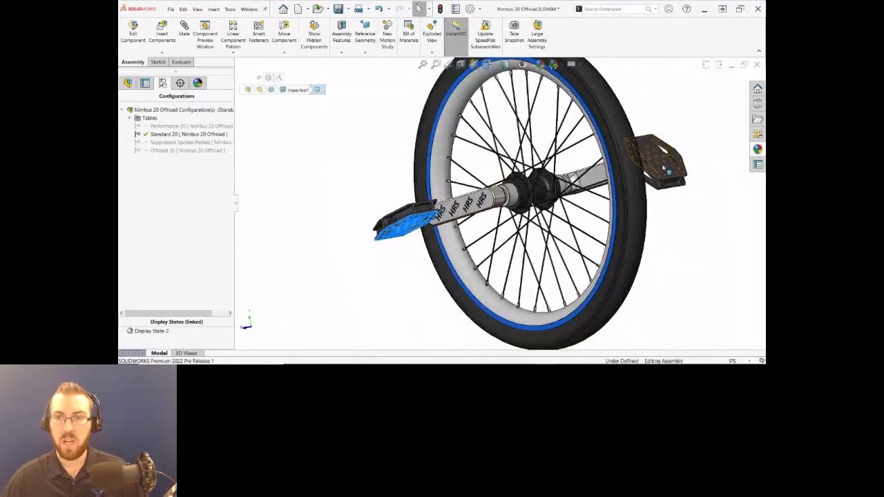
left_click(664, 168, "ctrl")
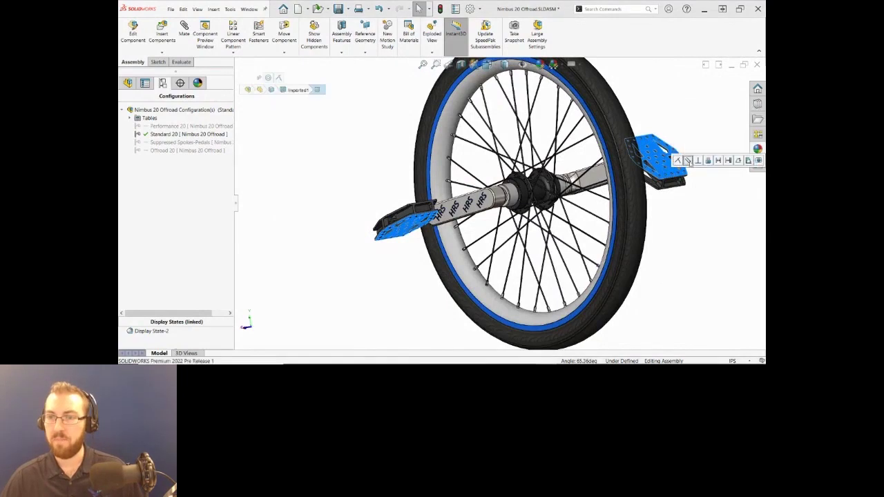
left_click(688, 160)
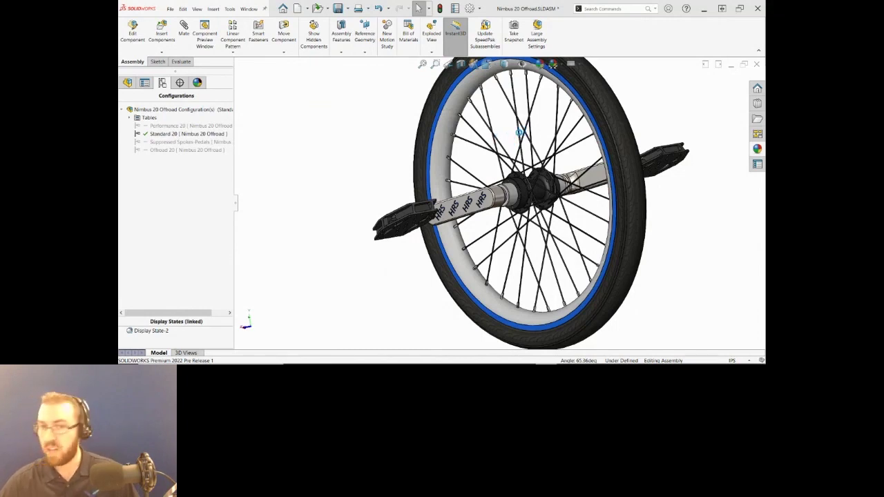
left_click(569, 163)
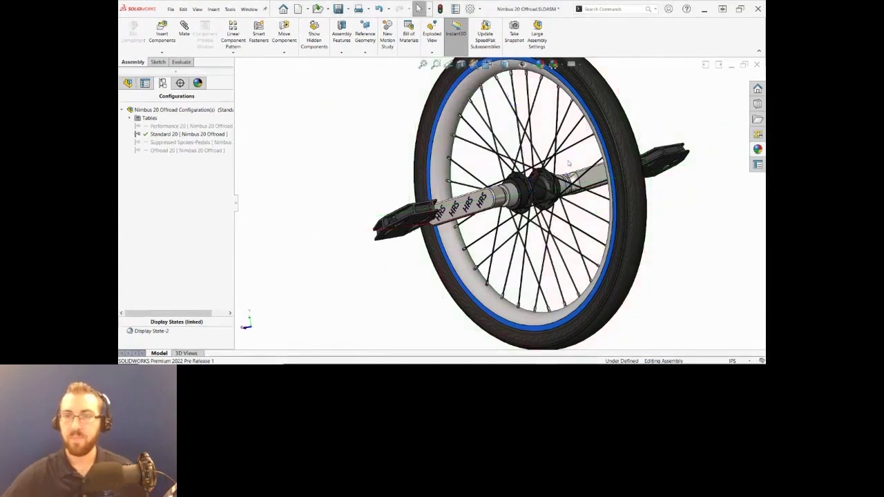
Turn the crank arms to check that both pedals rotate together
scroll(560, 168, "up", 3)
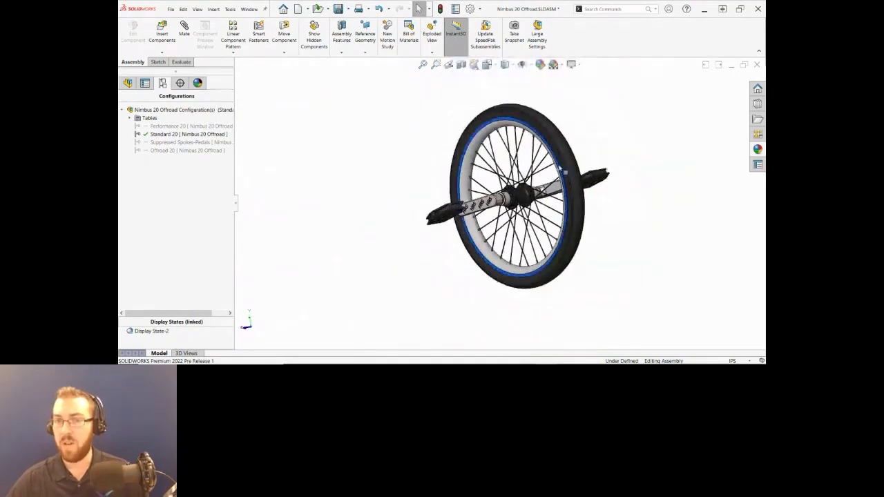
scroll(561, 170, "down", 3)
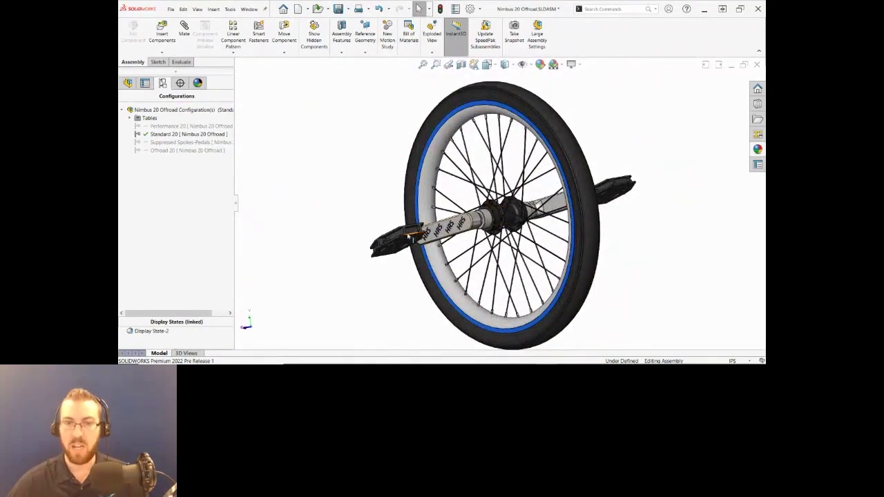
left_click_drag(409, 235, 452, 188)
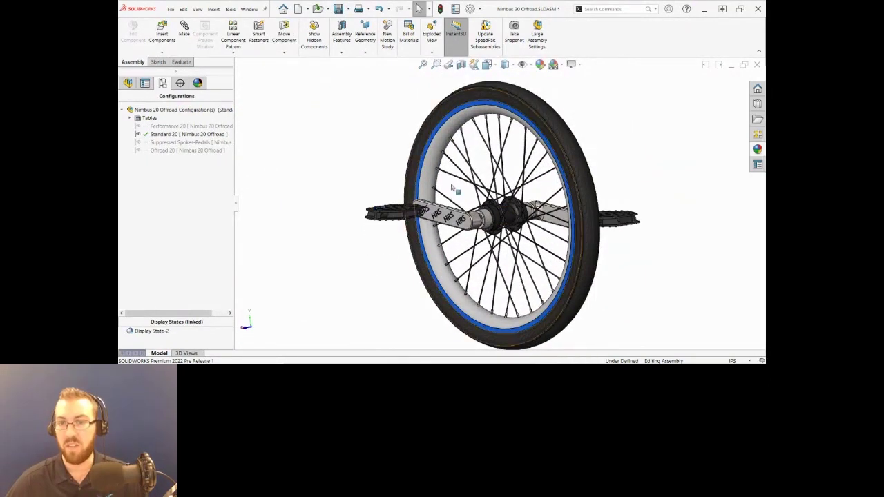
Add a parallel mate between the second pedal's top face and the Top Plane
scroll(452, 187, "down", 2)
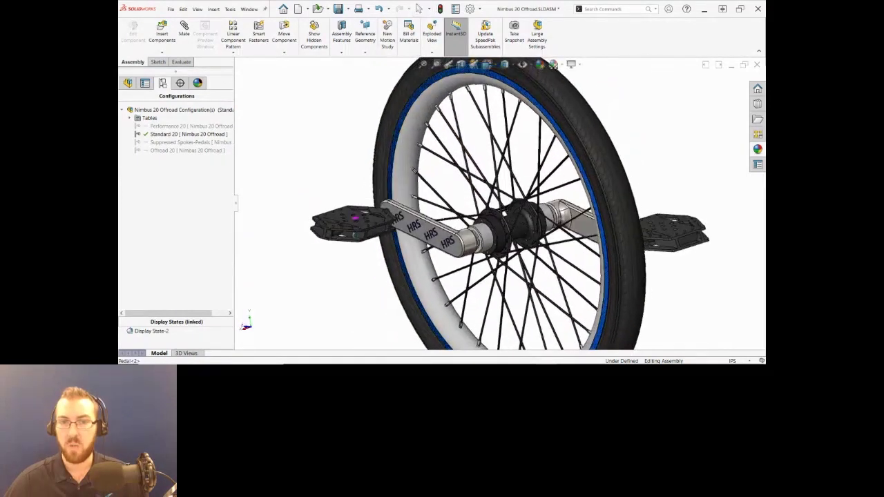
left_click(350, 220)
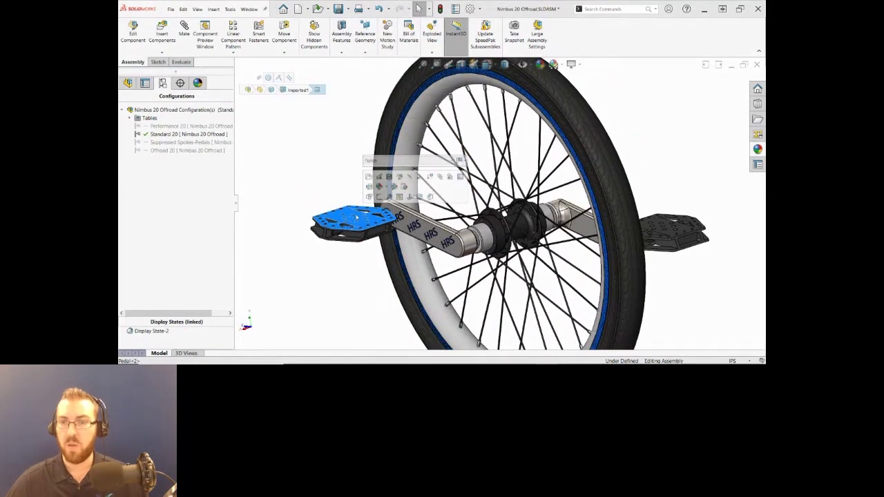
key("q")
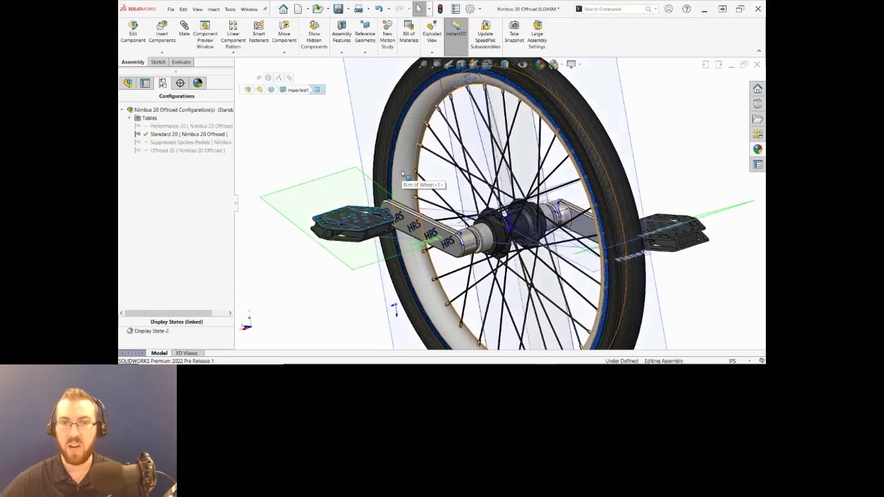
scroll(507, 207, "up", 3)
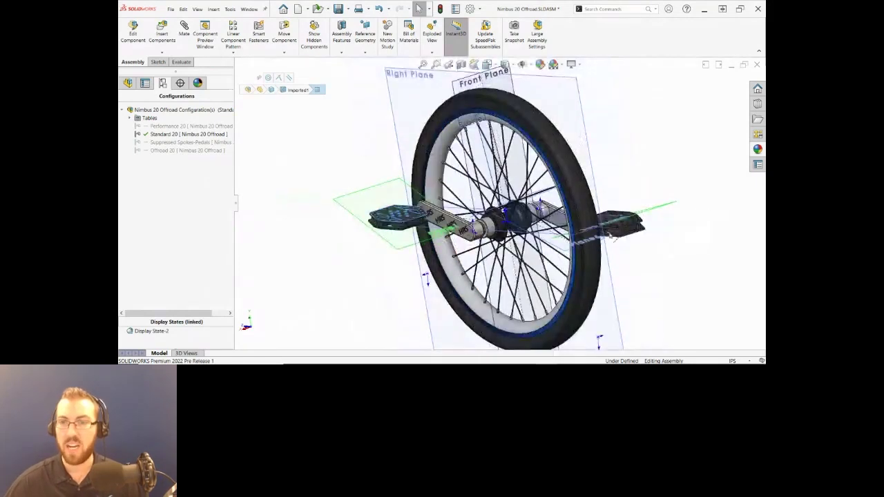
left_click(592, 234, "ctrl")
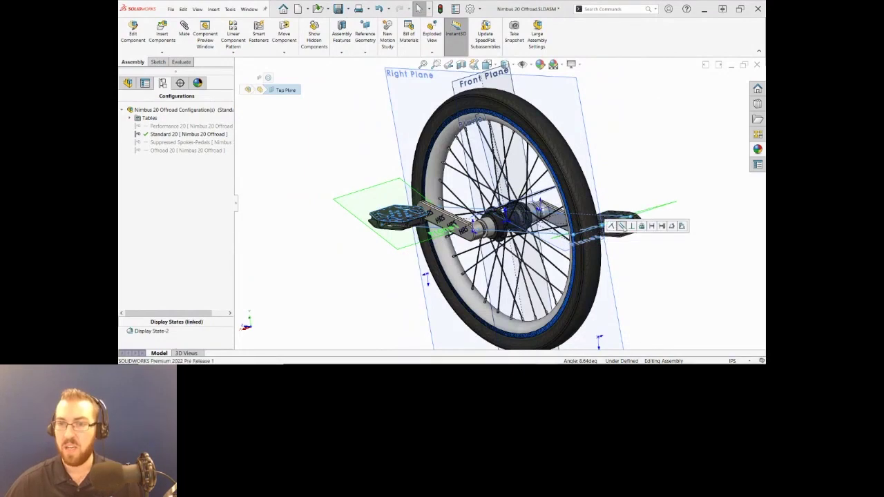
left_click(621, 226)
left_click(630, 228)
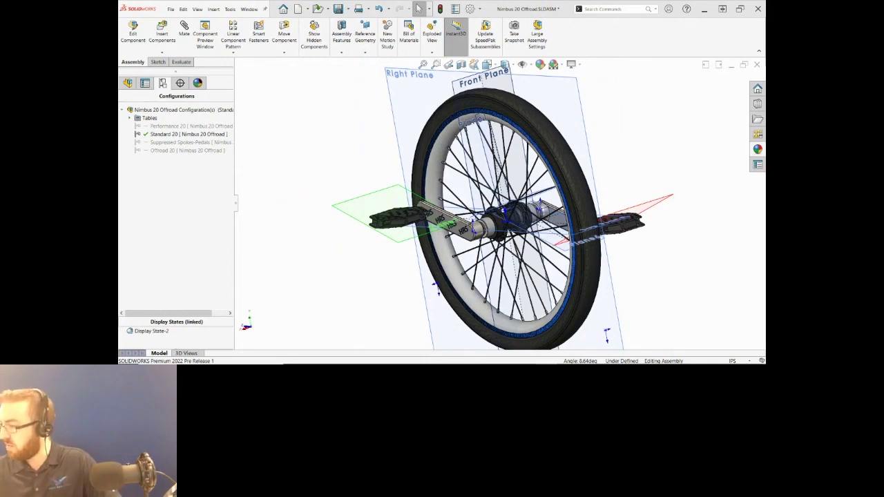
left_click(643, 166)
middle_click_drag(613, 186, 542, 203)
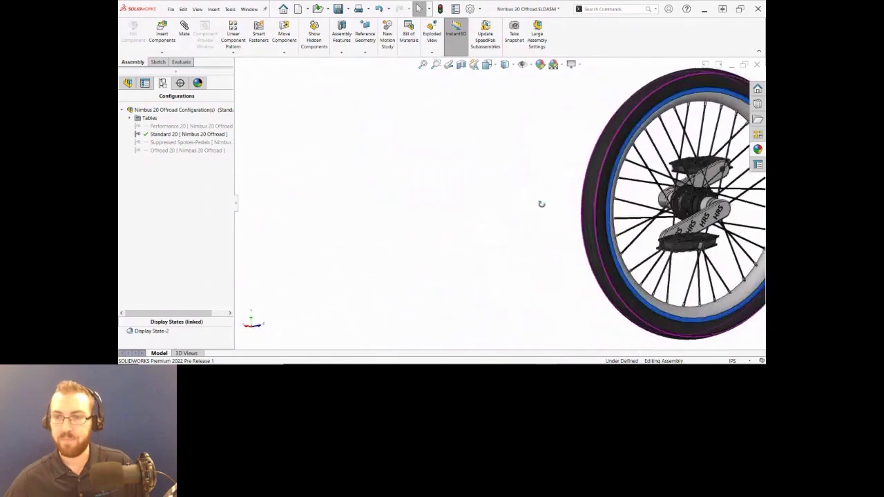
scroll(642, 198, "up", 4)
scroll(642, 197, "down", 4)
mouse_move(626, 197)
middle_mouse_down()
mouse_move(601, 205)
mouse_move(637, 184)
middle_mouse_up()
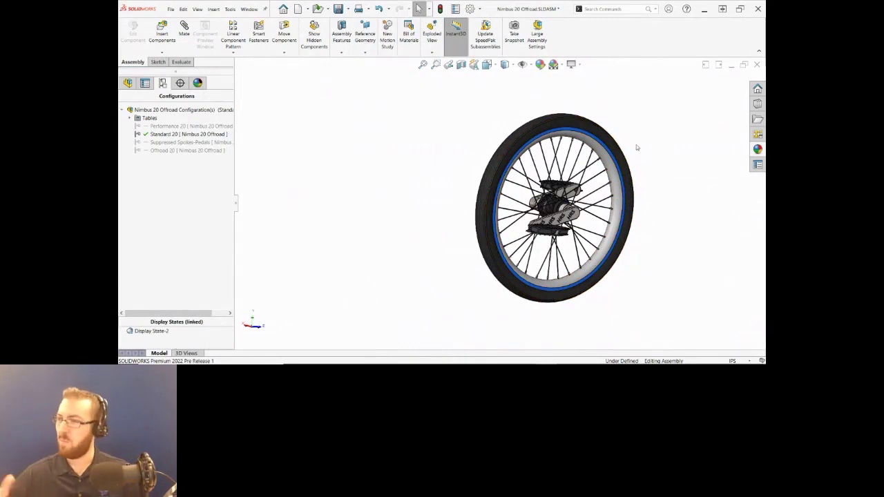
scroll(651, 147, "up", 2)
scroll(605, 146, "down", 3)
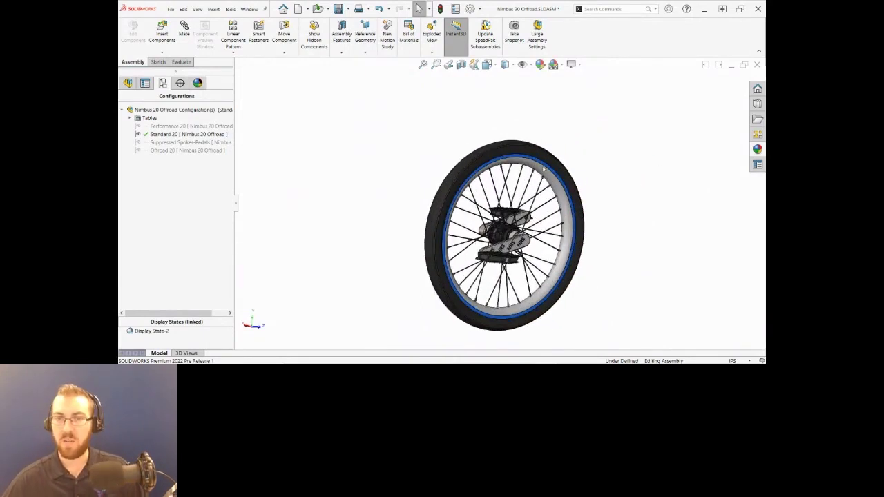
Temporarily display the wheel and crank arm reference planes, select the wheel's Front Plane and the crank arm's Top Plane, and clear the selection
key("q")
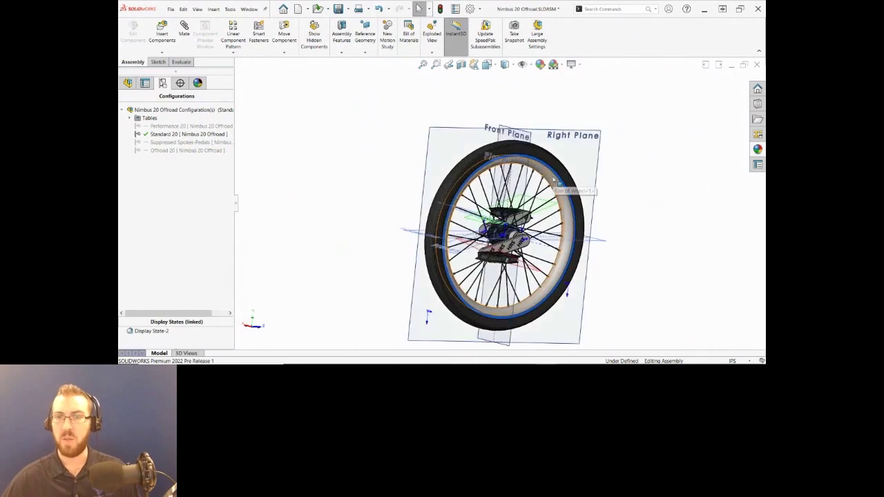
left_click(571, 138)
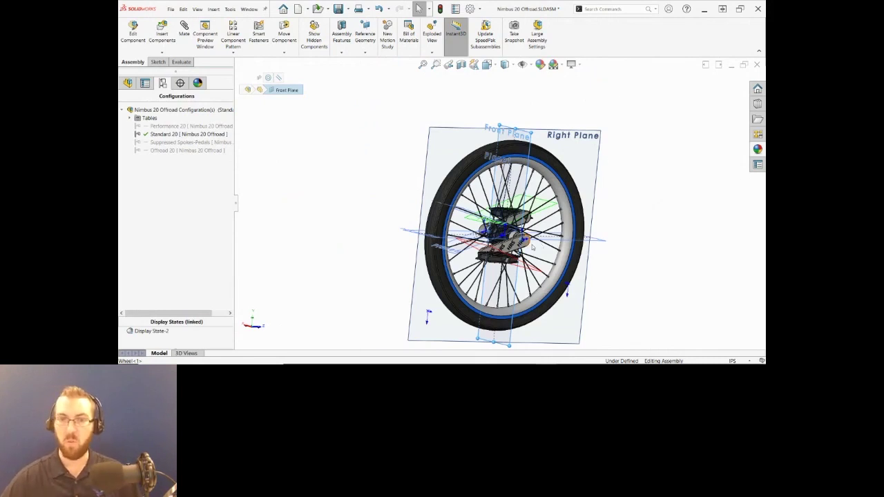
scroll(515, 244, "down", 7)
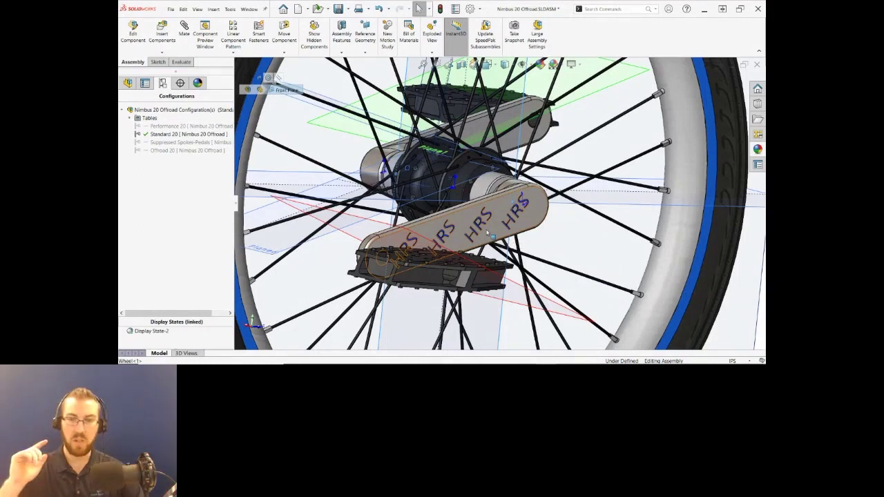
left_click(486, 233)
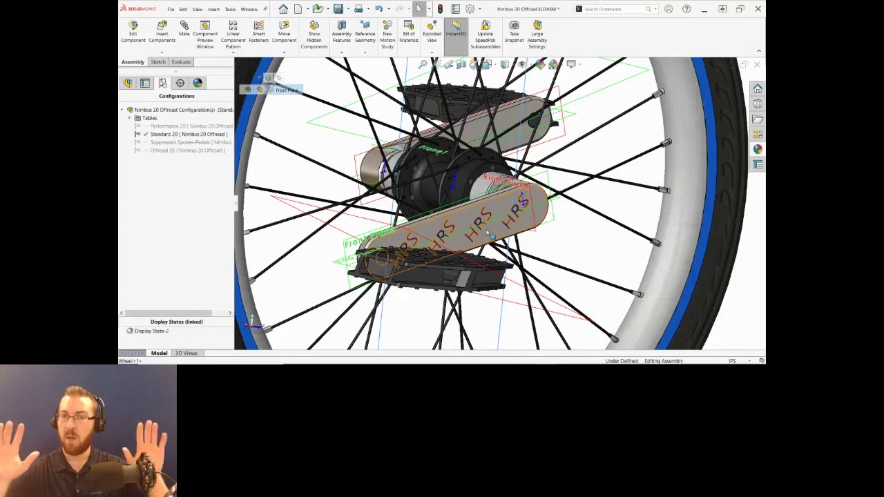
scroll(501, 200, "up", 8)
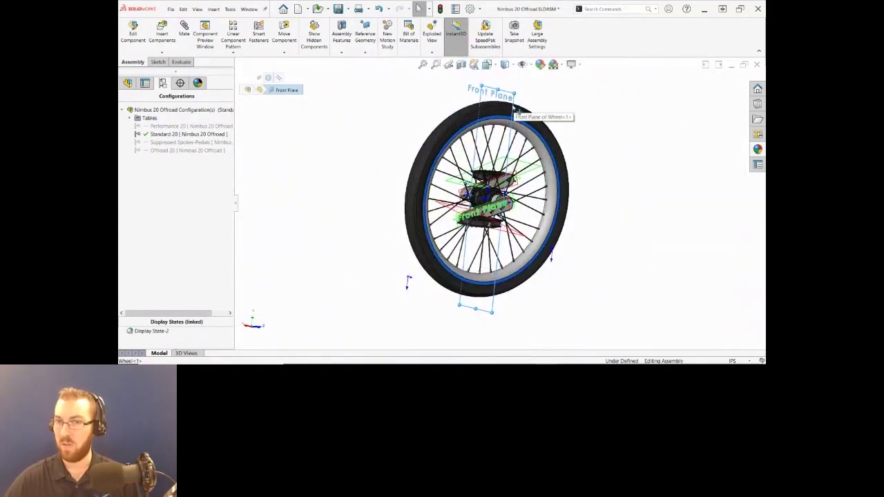
scroll(477, 207, "down", 6)
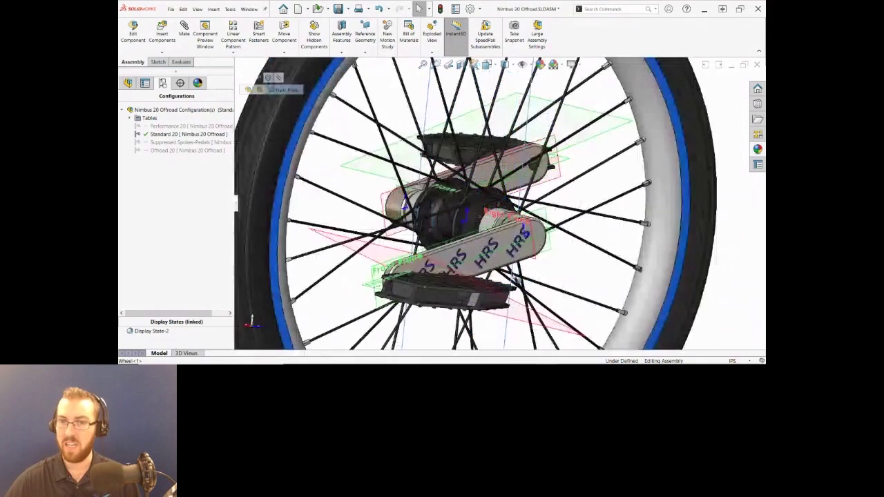
left_click(468, 268)
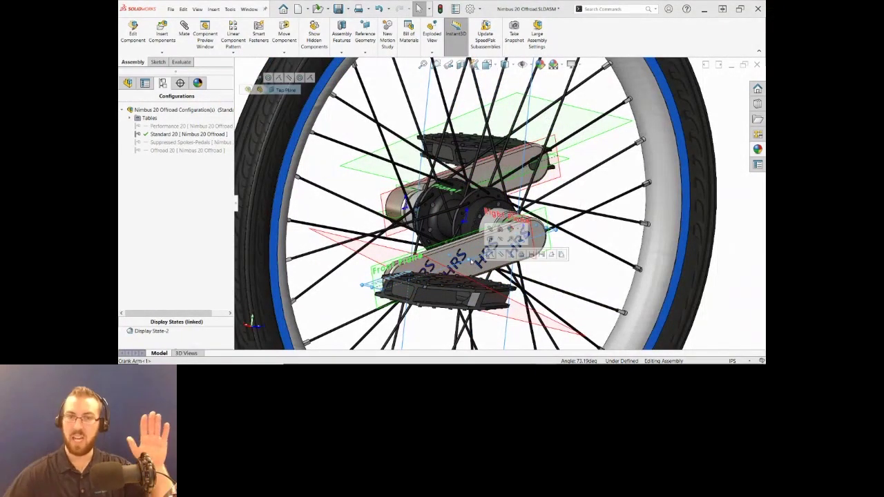
key("f")
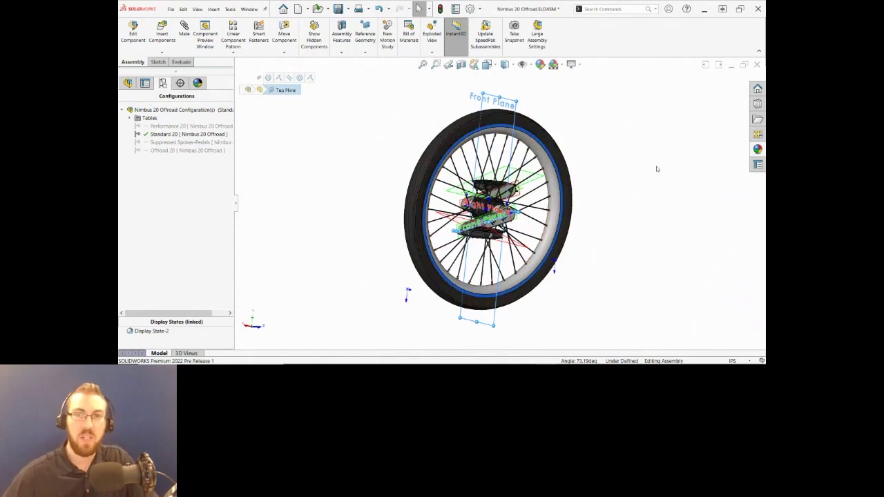
left_click(623, 202)
mouse_move(600, 219)
middle_mouse_down()
mouse_move(598, 210)
mouse_move(604, 220)
middle_mouse_up()
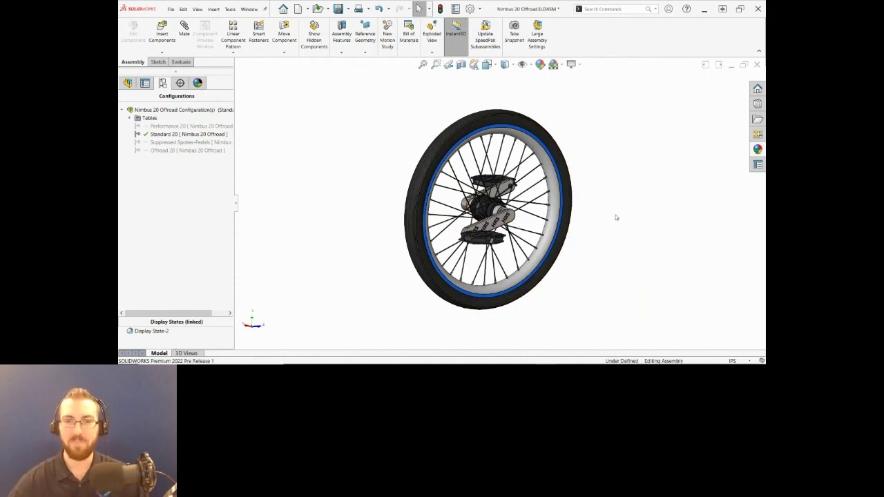
Activate the Performance 20 configuration and switch the upper pedal to its Default configuration
scroll(566, 216, "down", 1)
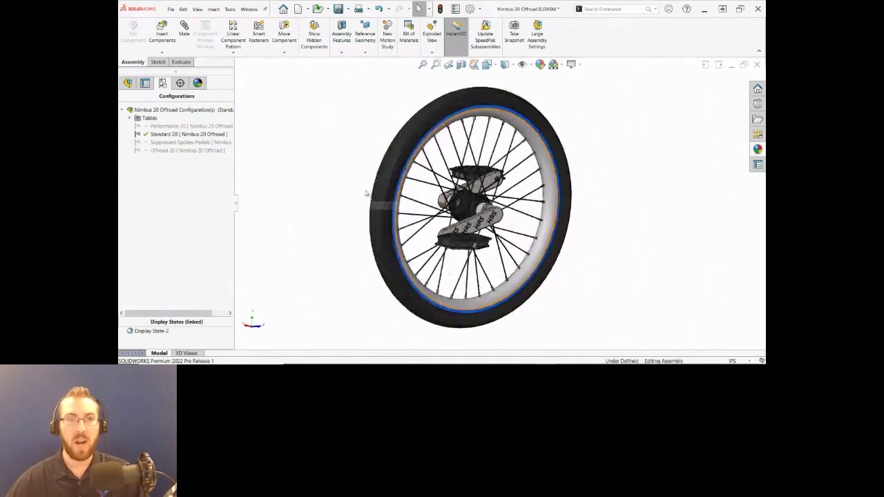
double_click(169, 126)
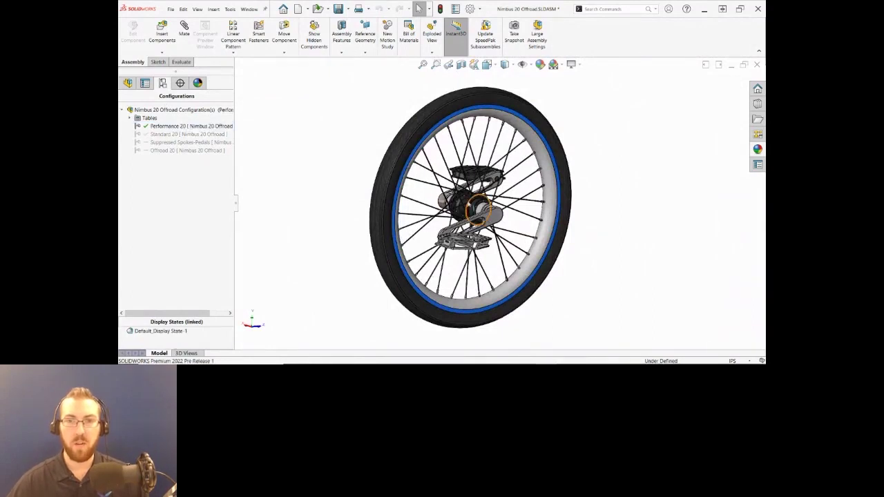
scroll(471, 181, "down", 8)
left_click(474, 150)
left_click(493, 95)
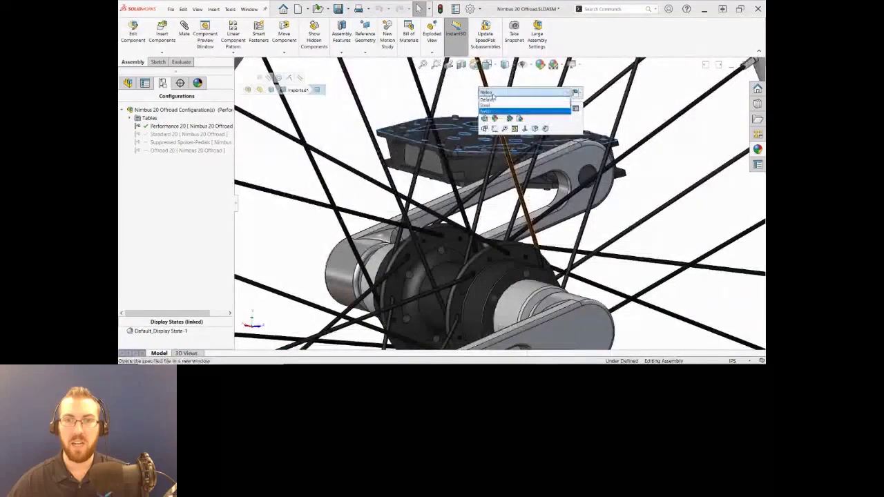
left_click(491, 105)
right_click(471, 105)
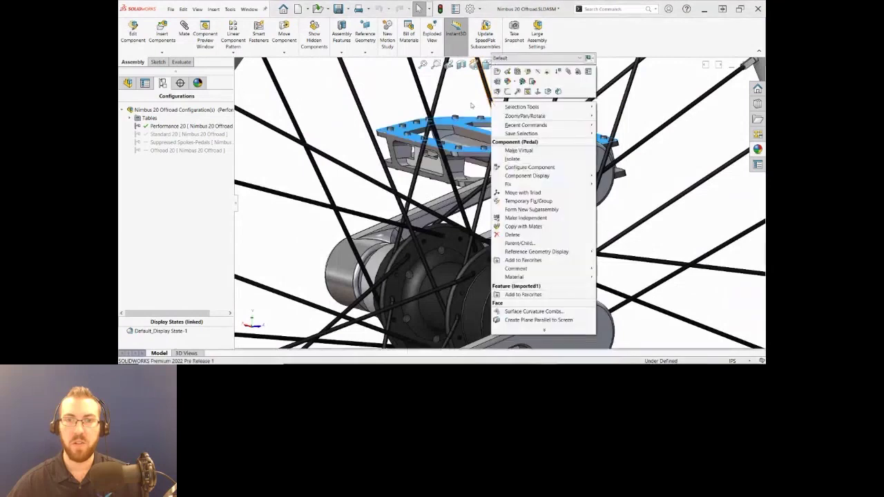
left_click(472, 105)
scroll(537, 209, "up", 8)
key("alt+Tab")
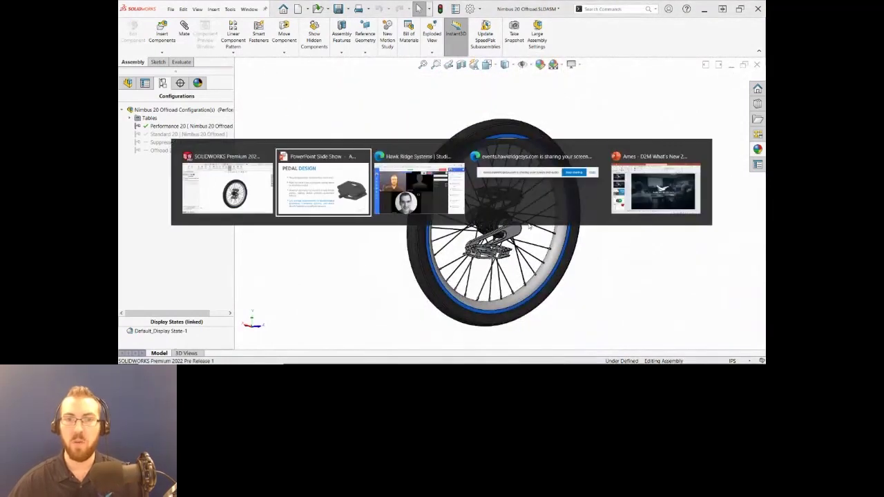
left_click(480, 186)
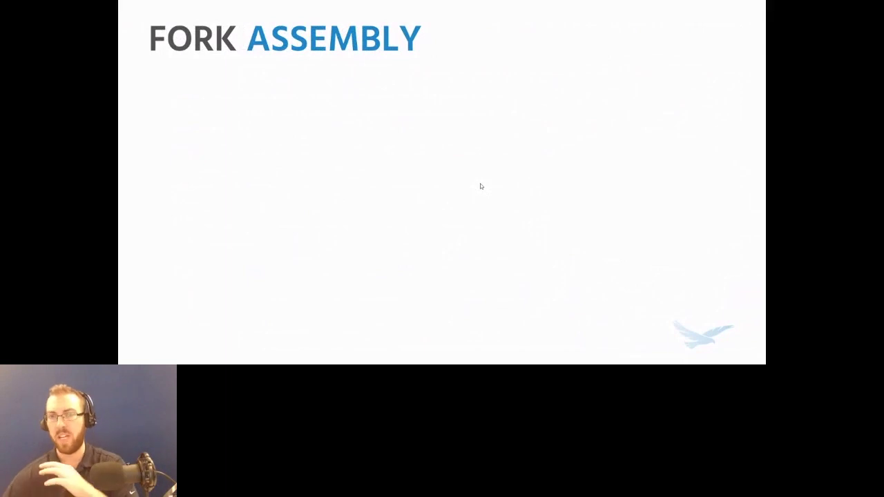
left_click(480, 187)
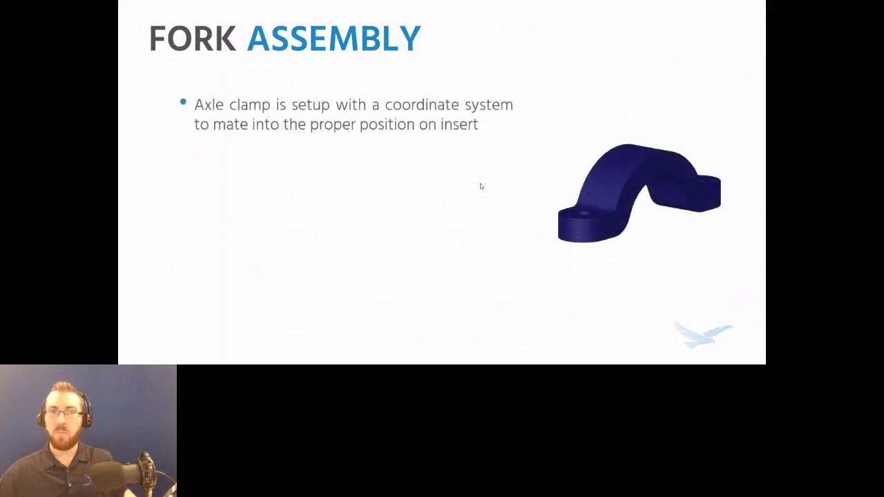
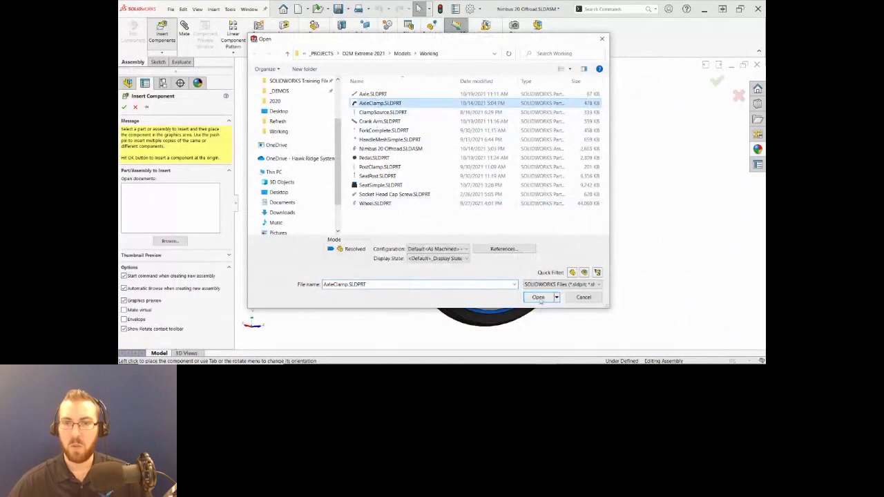
Insert AxleClamp.SLDPRT in its Default<As Machined> configuration into the assembly, and open the placed clamp part in its own window
left_click(538, 297)
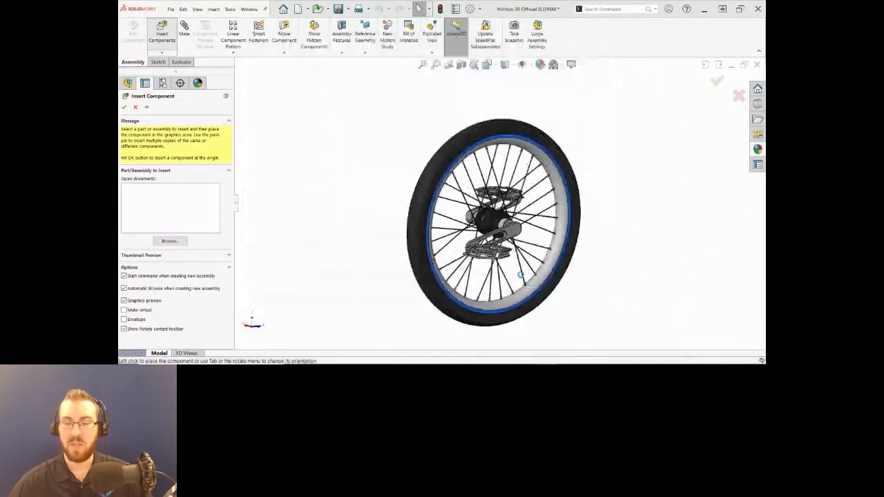
left_click(124, 107)
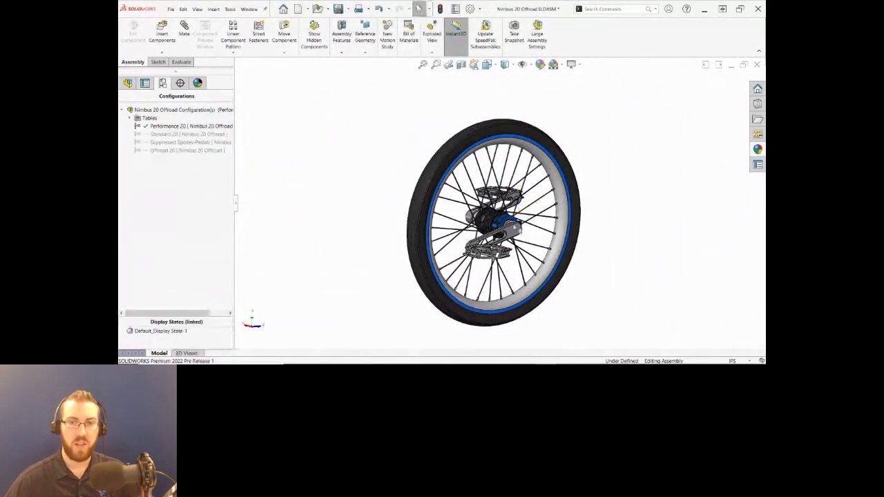
scroll(509, 219, "down", 10)
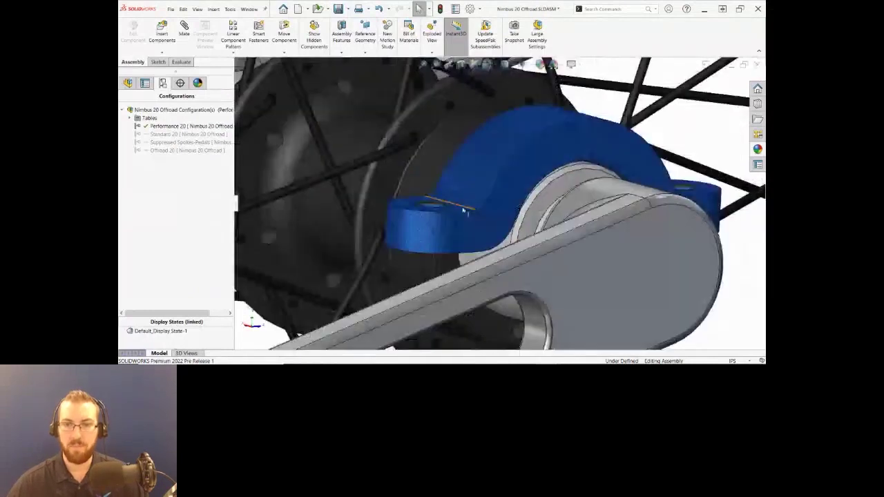
middle_click_drag(463, 210, 480, 187)
left_click(479, 183)
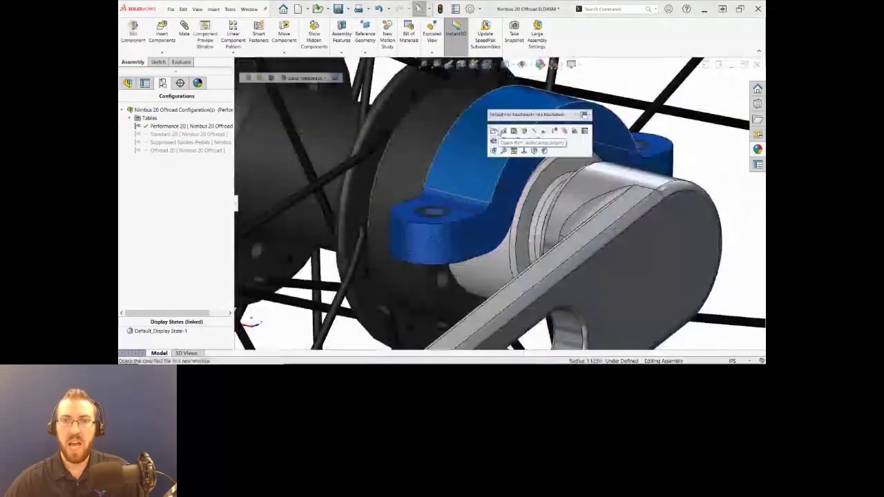
left_click(502, 131)
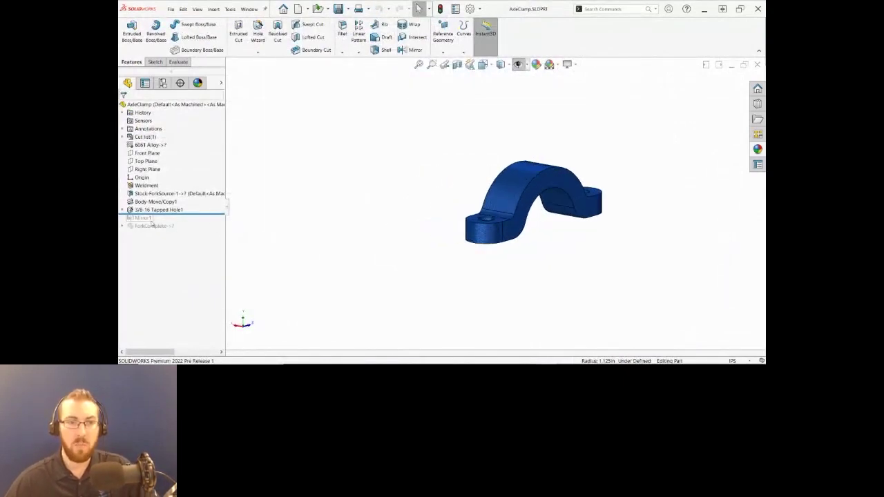
Roll the clamp's feature history forward past Mirror1 and open that feature to examine its primary and secondary mirror planes
left_click_drag(201, 213, 210, 222)
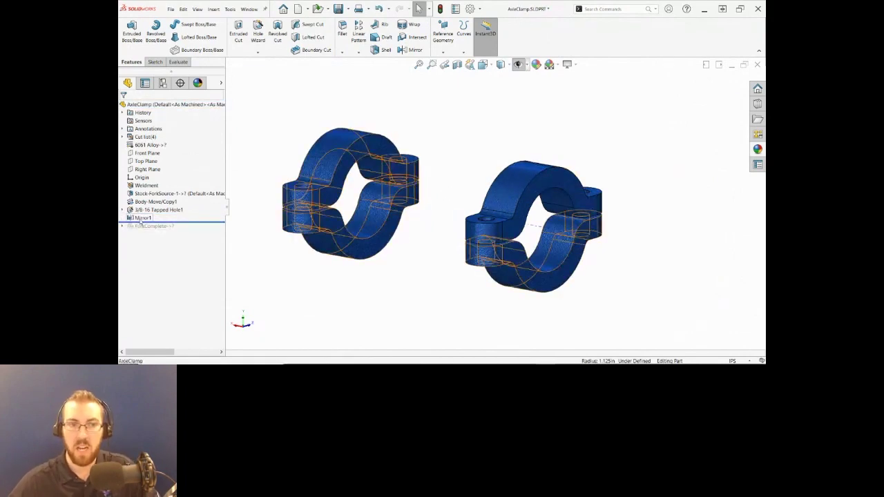
left_click(142, 217)
left_click(150, 201)
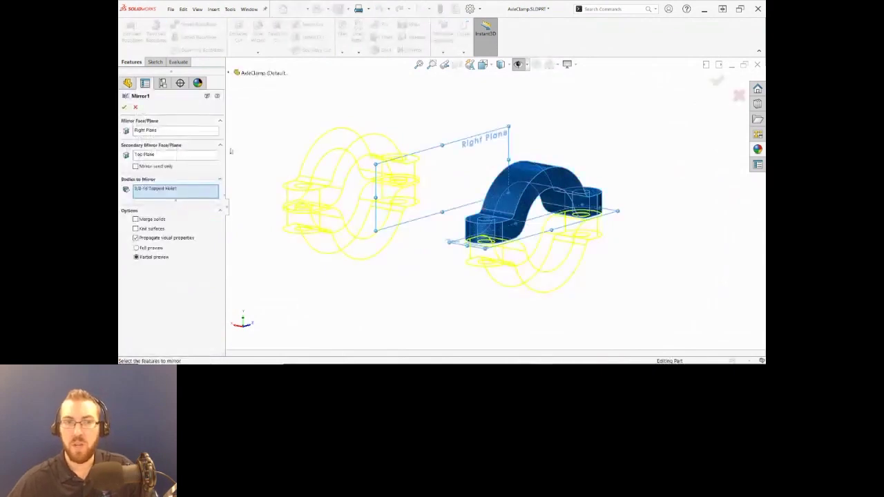
left_click(154, 133)
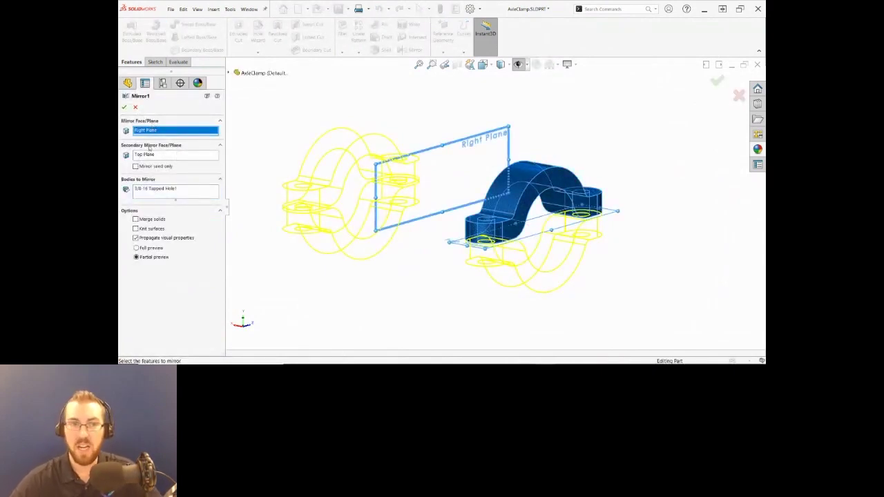
left_click(151, 156)
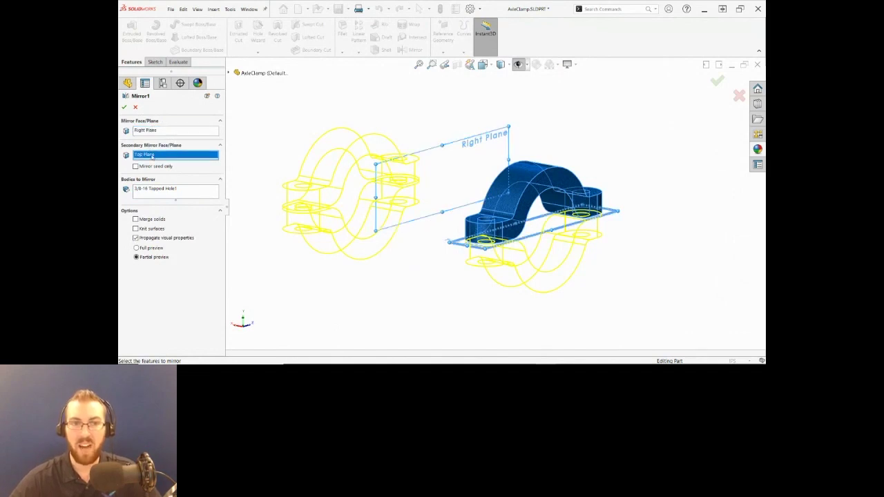
Try clearing the secondary mirror plane of Mirror1 so the clamp body mirrors only about the Right Plane
right_click(158, 156)
left_click(171, 169)
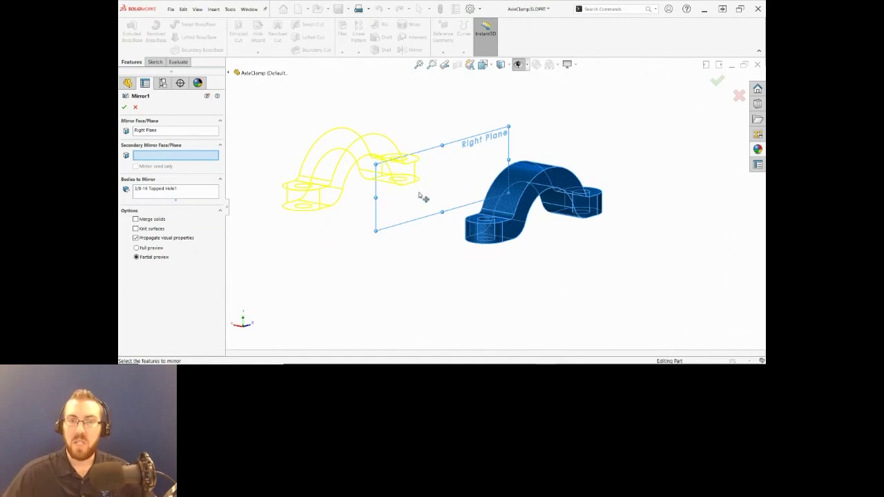
left_click(125, 108)
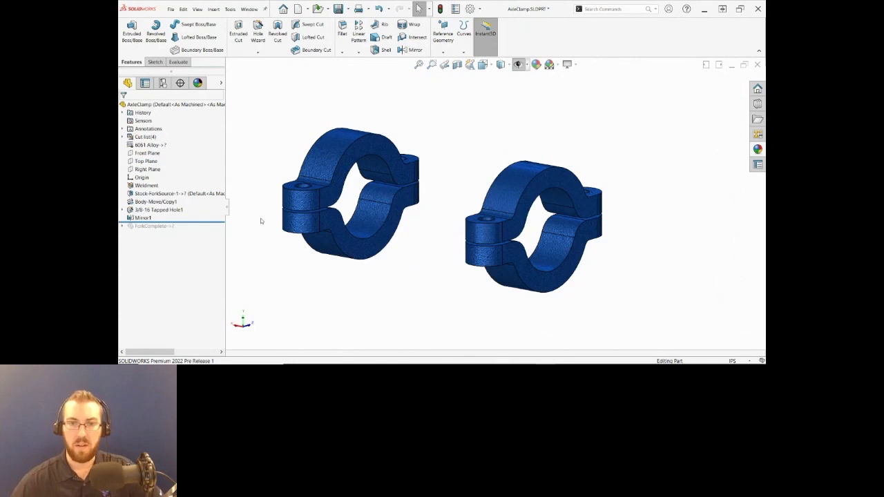
Roll the feature history forward past ForkComplete to include the fork tubes above the clamps
left_click_drag(200, 222, 200, 230)
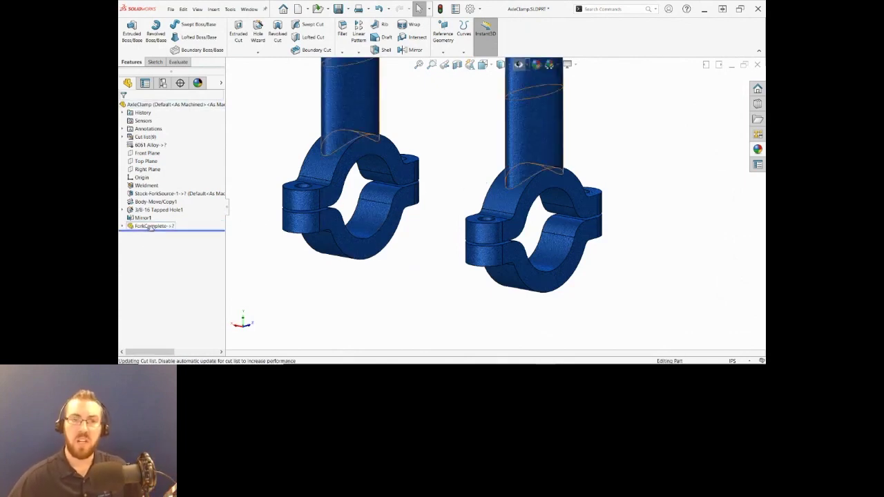
scroll(442, 146, "down", 10)
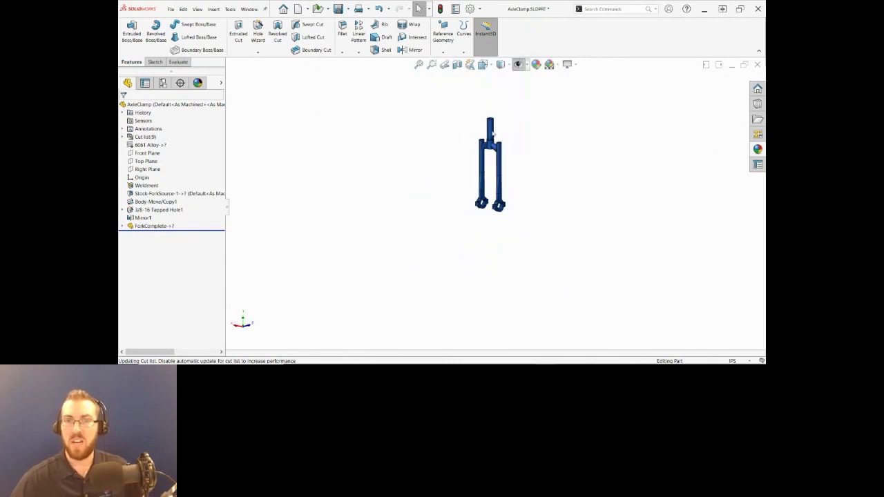
scroll(492, 134, "down", 3)
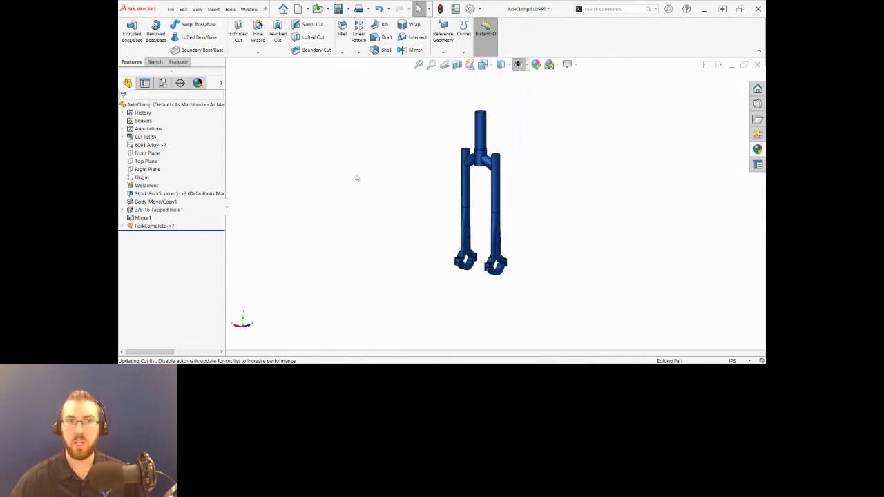
Expand the cut list and compare the cut-list properties of Axle Clamp Body, Fork Center Post and Fork Side Tubes
left_click(123, 136)
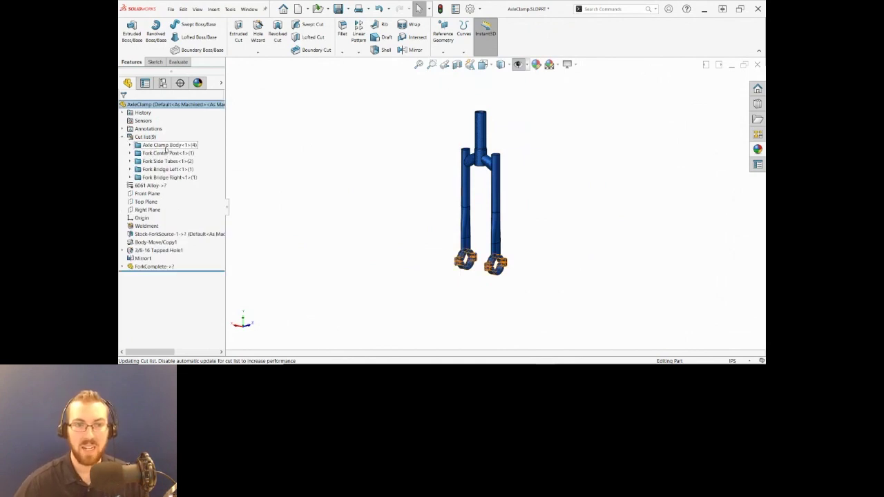
right_click(166, 147)
left_click(197, 165)
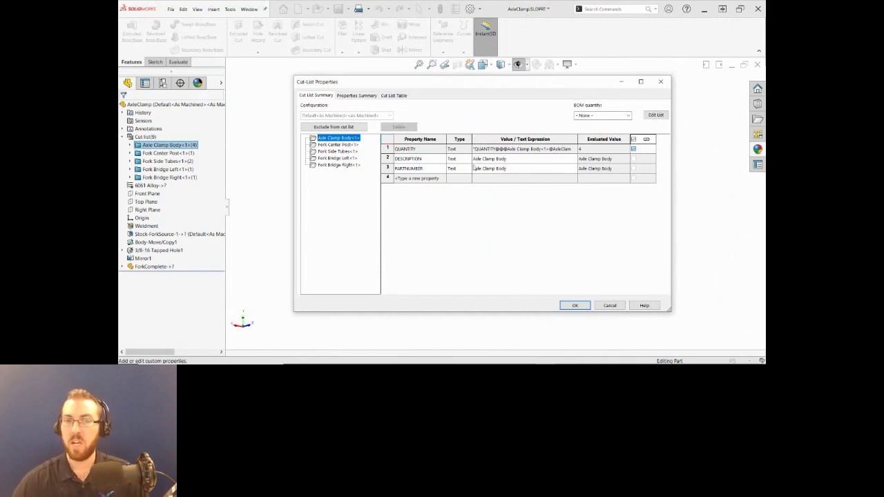
left_click(338, 144)
left_click(338, 151)
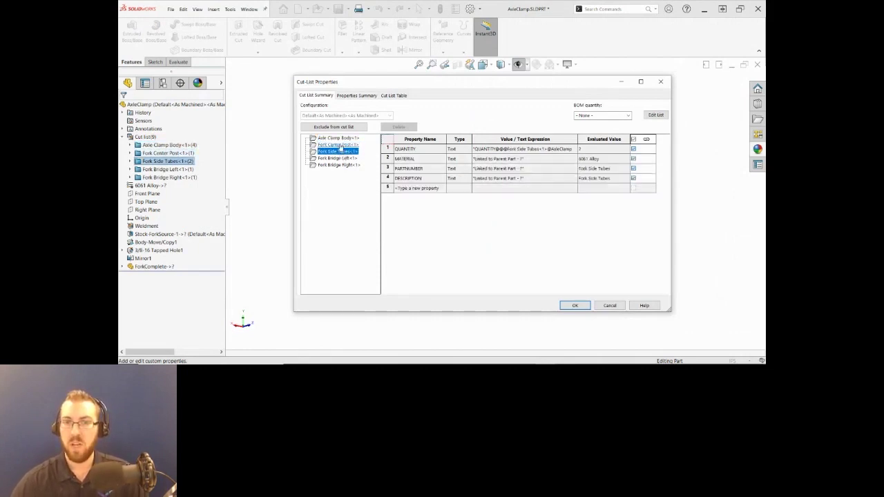
left_click(338, 138)
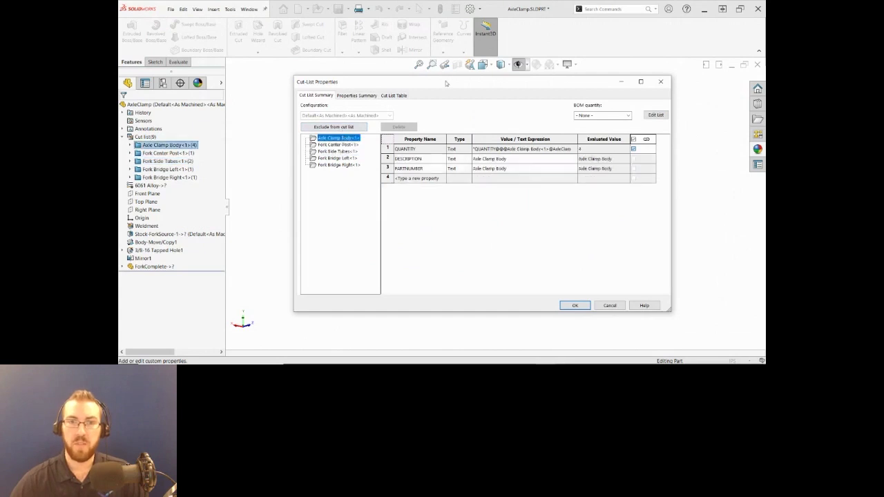
Dismiss the cut-list properties and close the AxleClamp part to return to the Nimbus 20 Offroad assembly
left_click(613, 306)
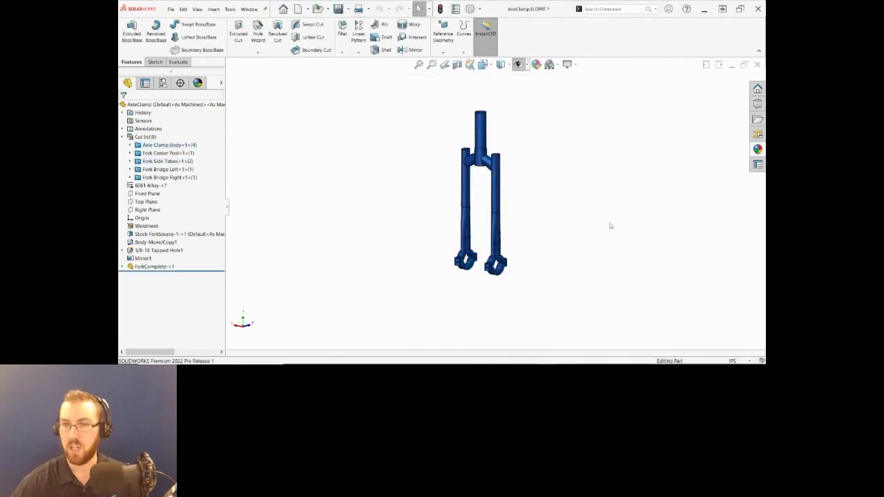
scroll(495, 171, "down", 2)
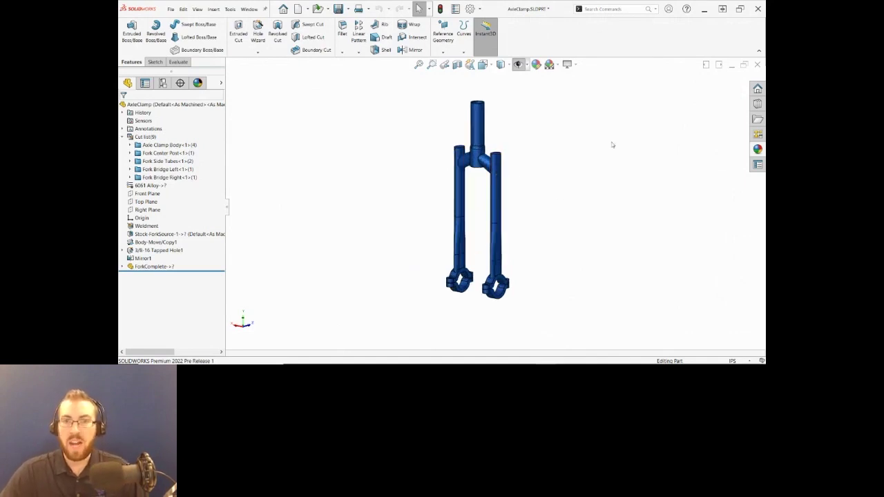
left_click(757, 64)
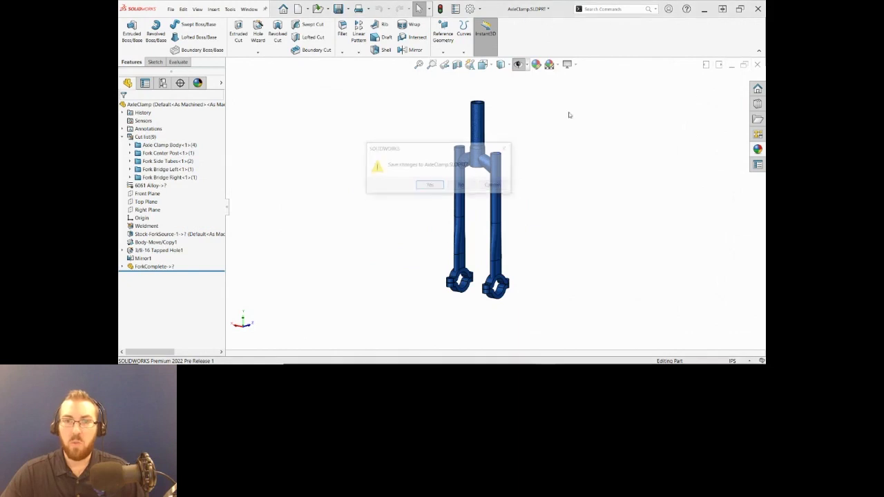
key("Escape")
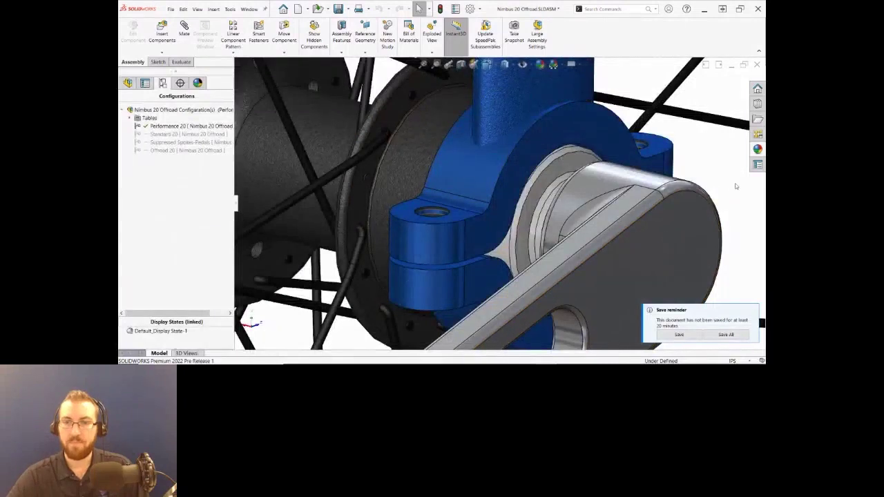
Save the Nimbus 20 Offroad assembly together with all of its modified components
key("f")
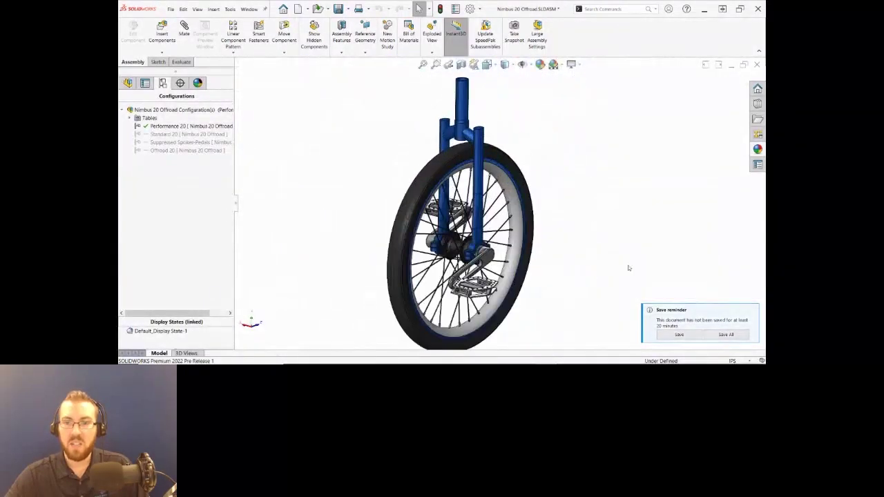
left_click(678, 334)
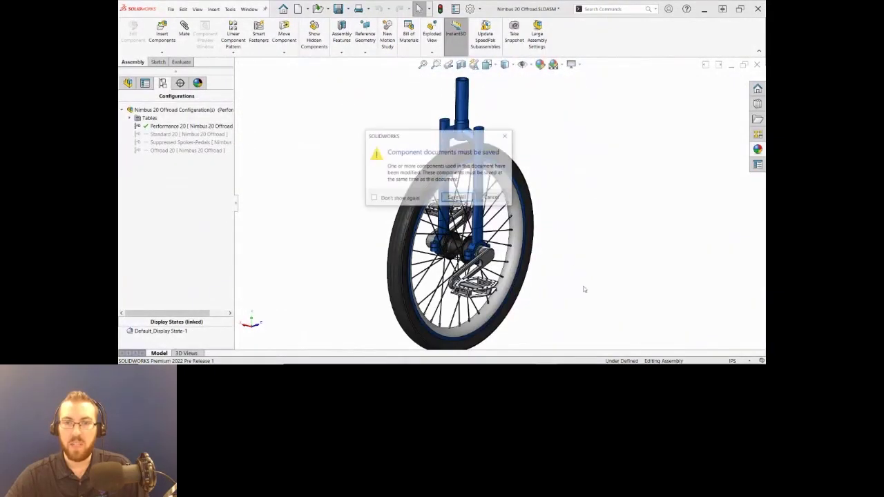
left_click(456, 199)
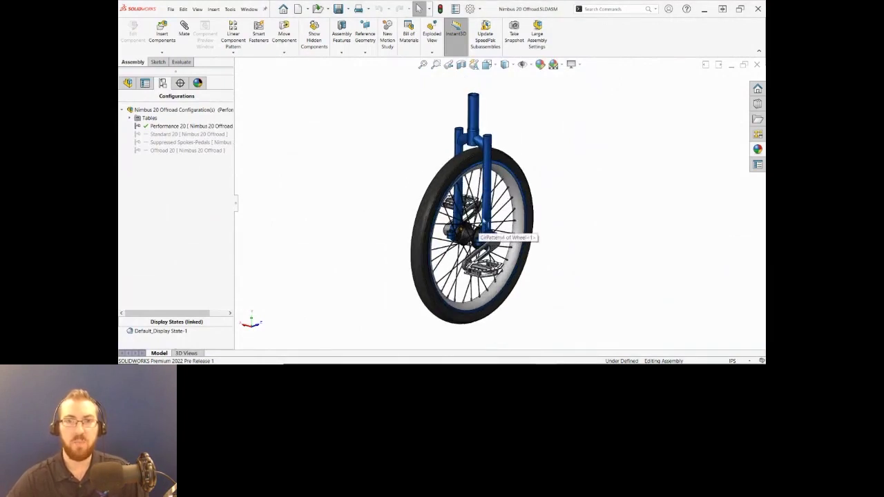
key("alt+Tab")
left_click(393, 140)
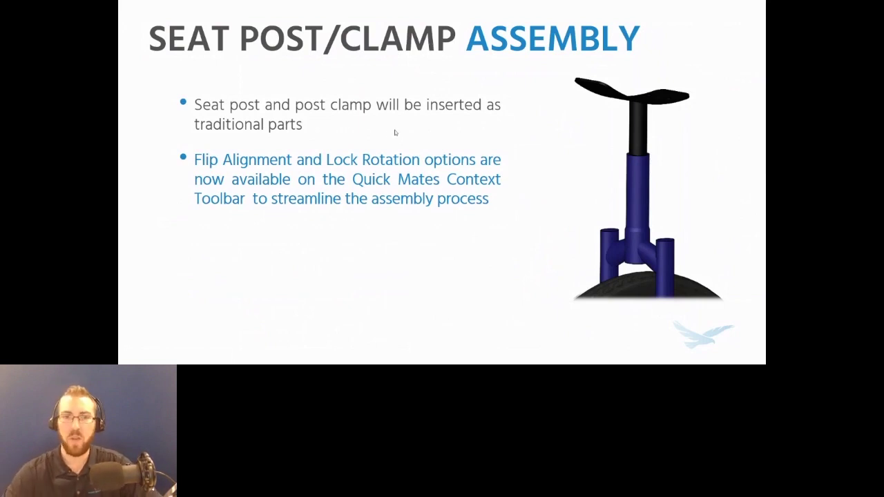
left_click(347, 128)
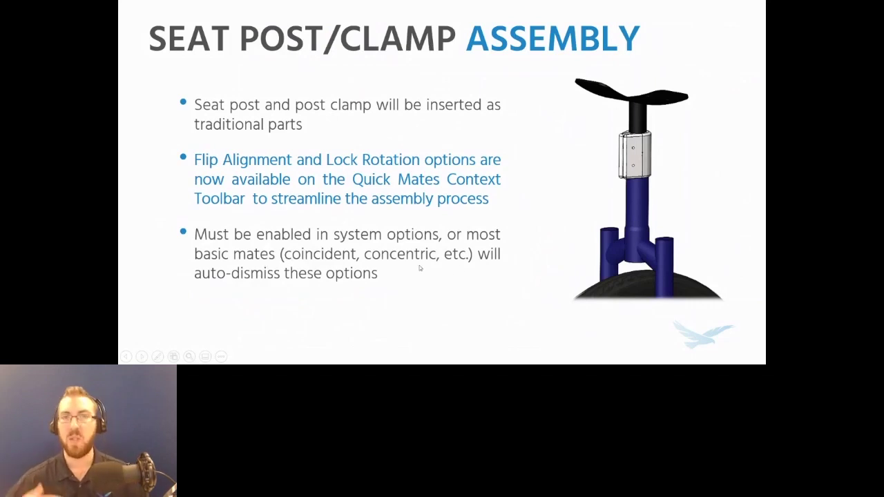
key("alt+Tab")
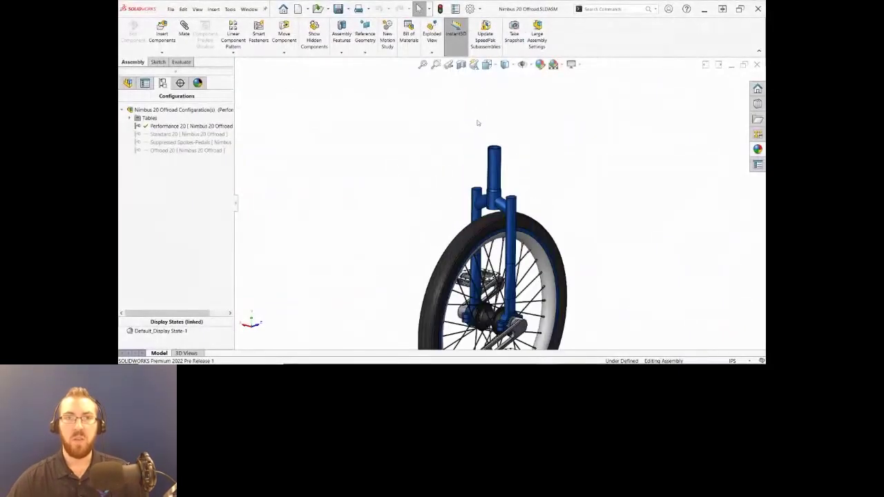
Insert PostClamp and SeatPost into the assembly beside the fork, using the Default<As Machined> configuration for the clamp
left_click(162, 34)
left_click(377, 175)
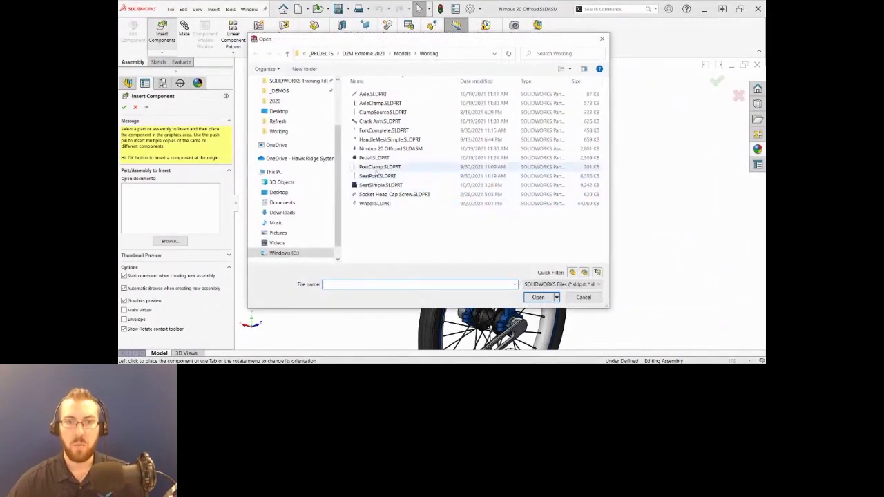
left_click(379, 166, "ctrl")
left_click(538, 296)
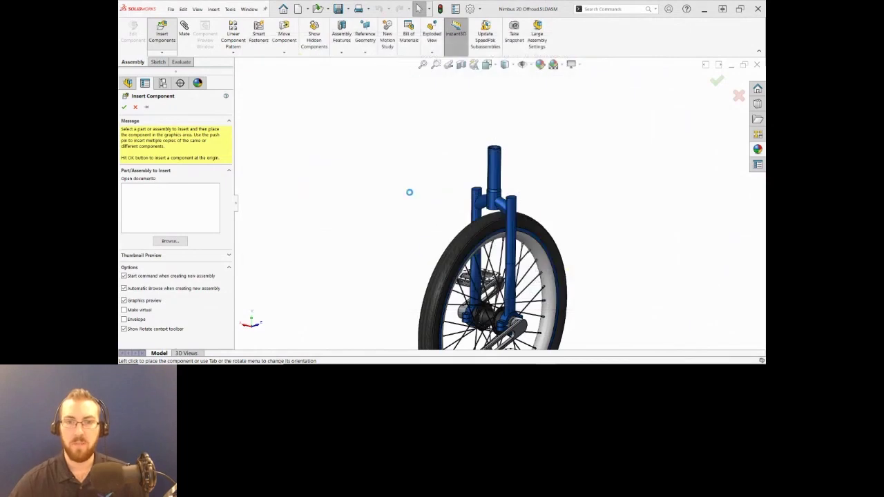
left_click(383, 164)
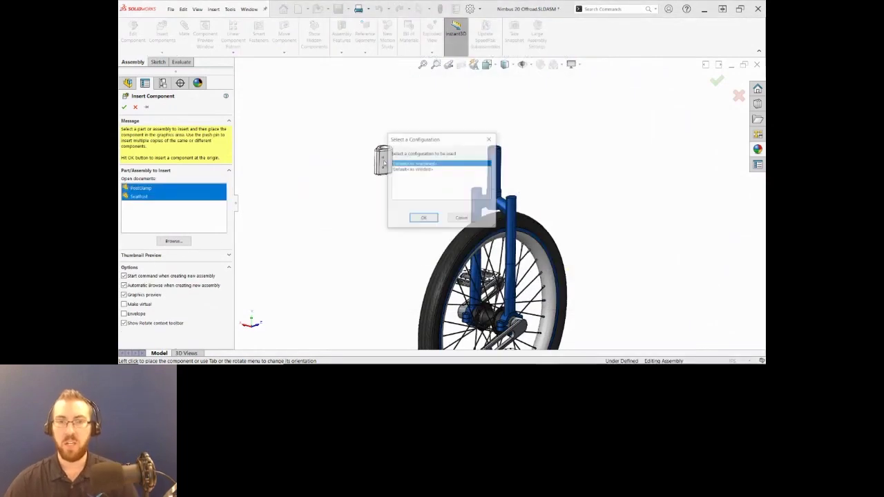
key("Return")
left_click(448, 135)
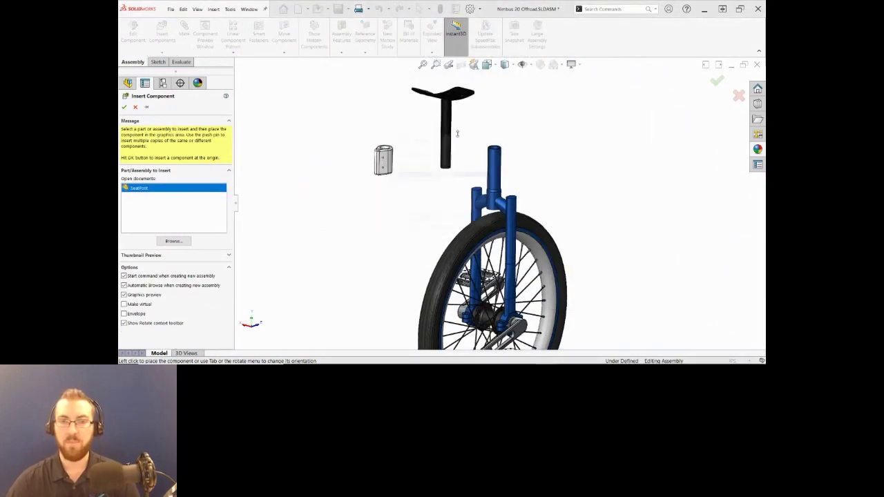
key("Return")
Align the seat post coaxially with the fork's center tube using a quick mate
scroll(526, 144, "down", 3)
scroll(526, 144, "down", 2)
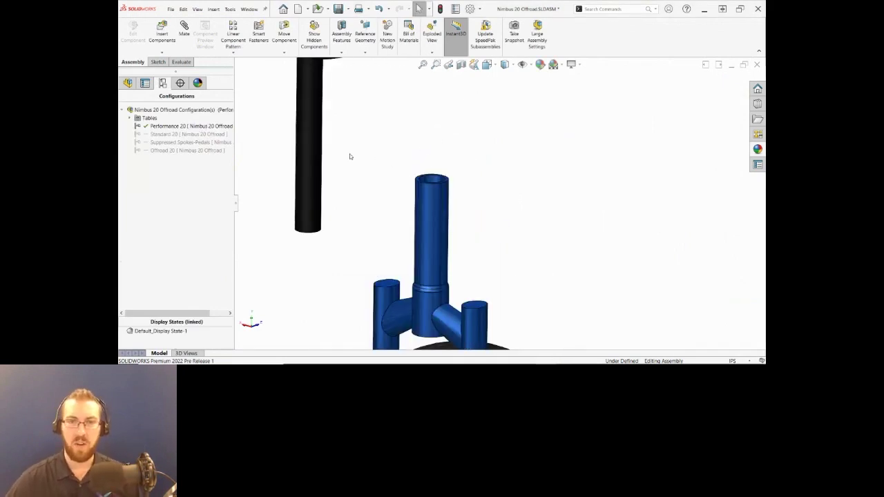
scroll(366, 162, "down", 1)
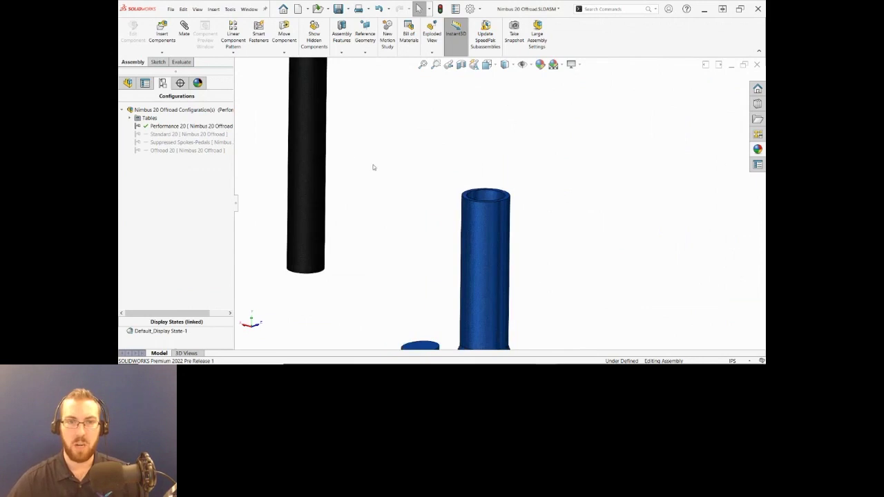
left_click(307, 166)
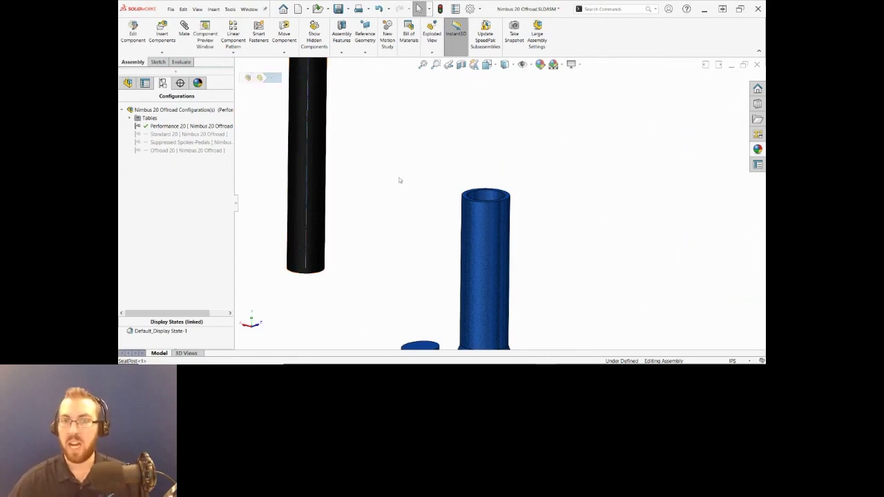
left_click(486, 226, "ctrl")
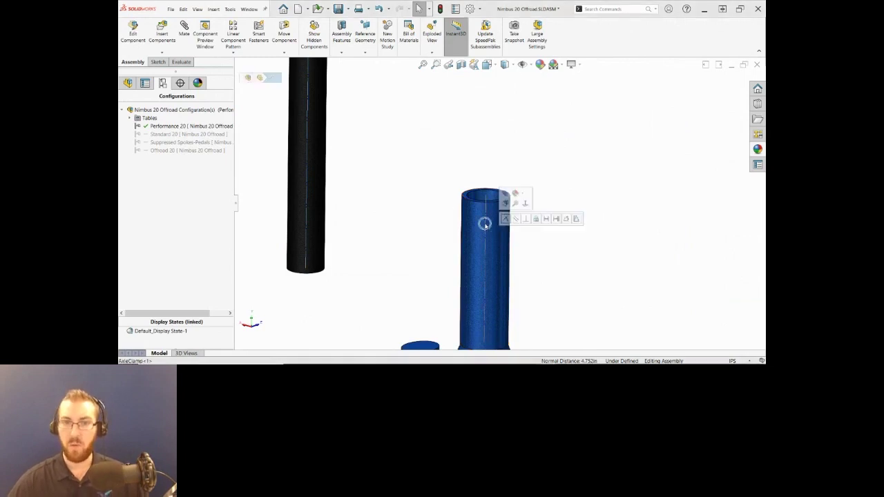
left_click(515, 219)
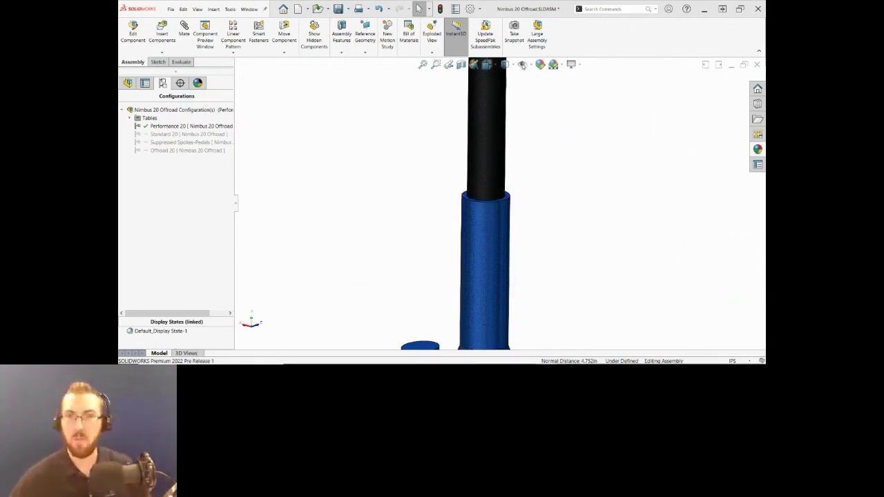
right_click(508, 200)
key("Escape")
scroll(499, 204, "up", 3)
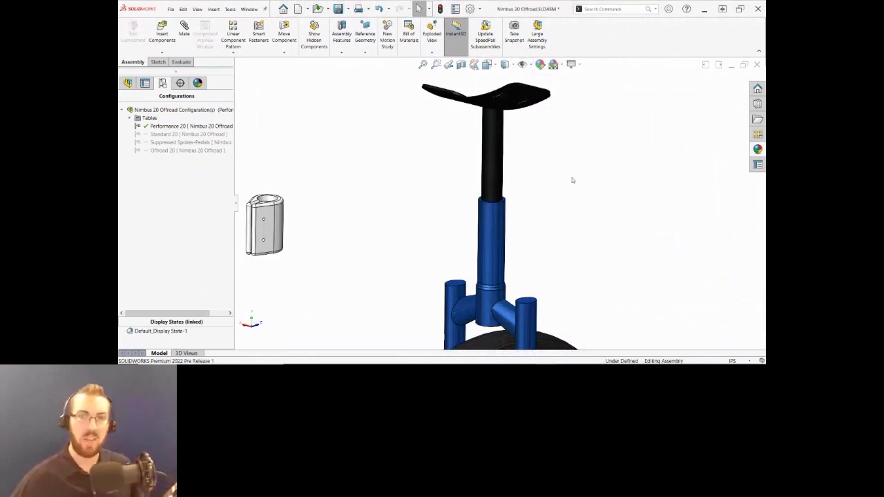
Slide the seat post further down into the fork's center tube and rotate it about its axis
scroll(513, 162, "down", 3)
scroll(512, 158, "up", 3)
middle_click_drag(511, 158, 488, 132)
left_click(477, 154)
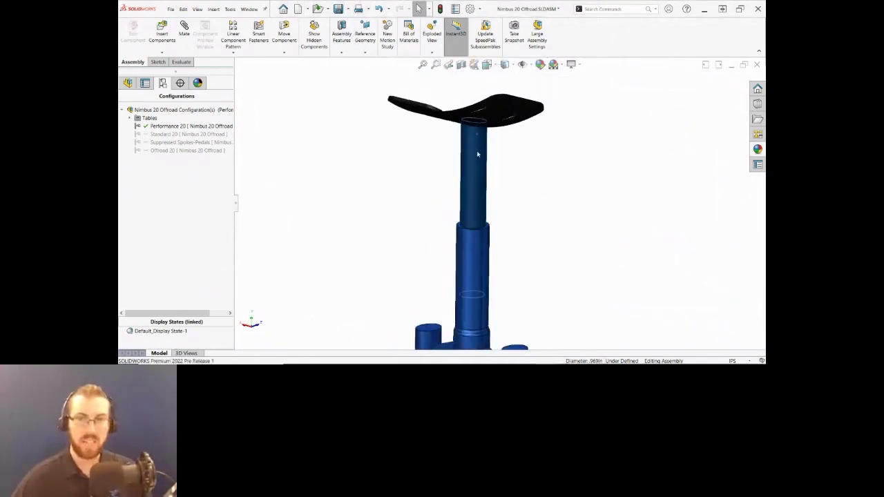
left_click_drag(477, 154, 534, 200)
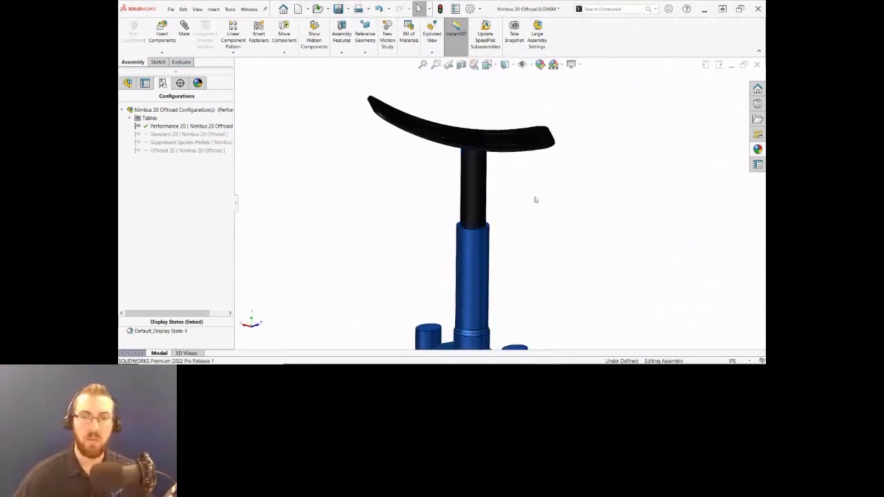
Add a coincident quick mate between the Right Planes of the seat post and the fork, trying Flip Mate Alignment before accepting
left_click(464, 280)
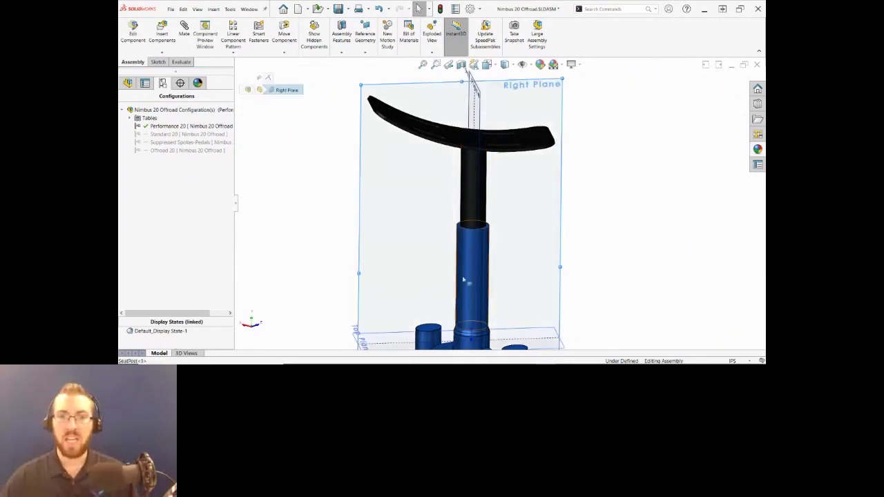
left_click(468, 278)
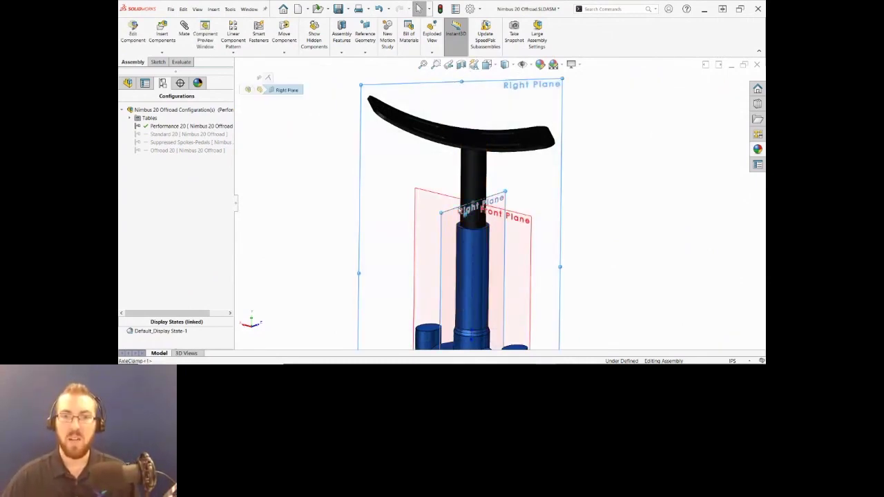
left_click(463, 209, "ctrl")
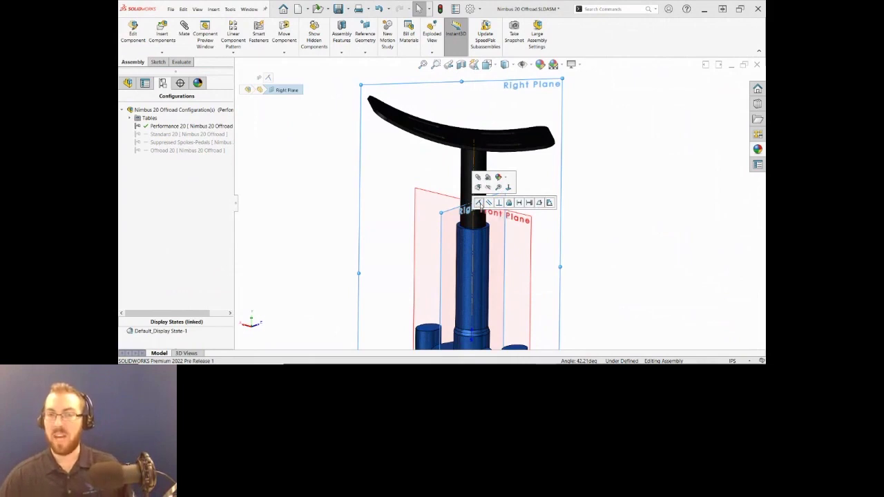
left_click(478, 202)
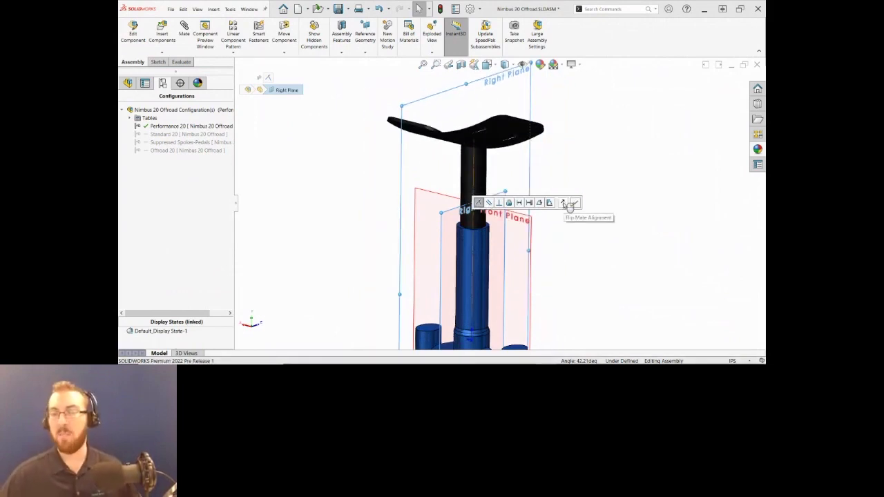
left_click(563, 203)
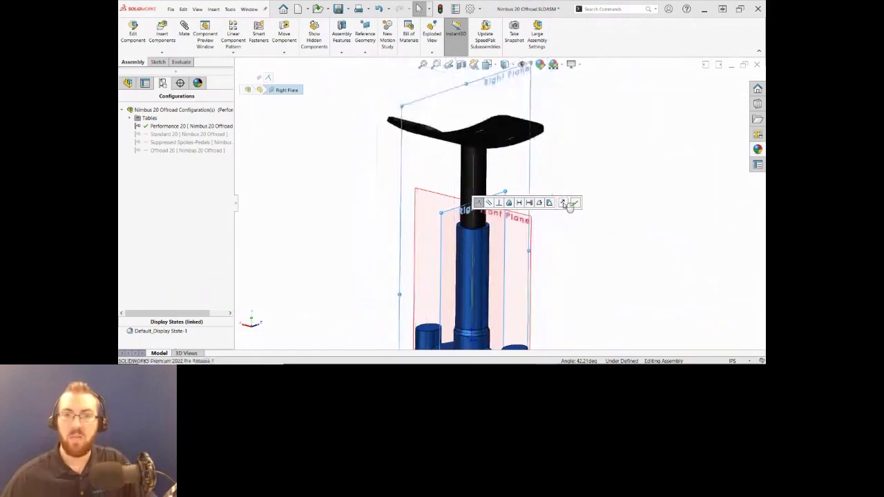
left_click(572, 203)
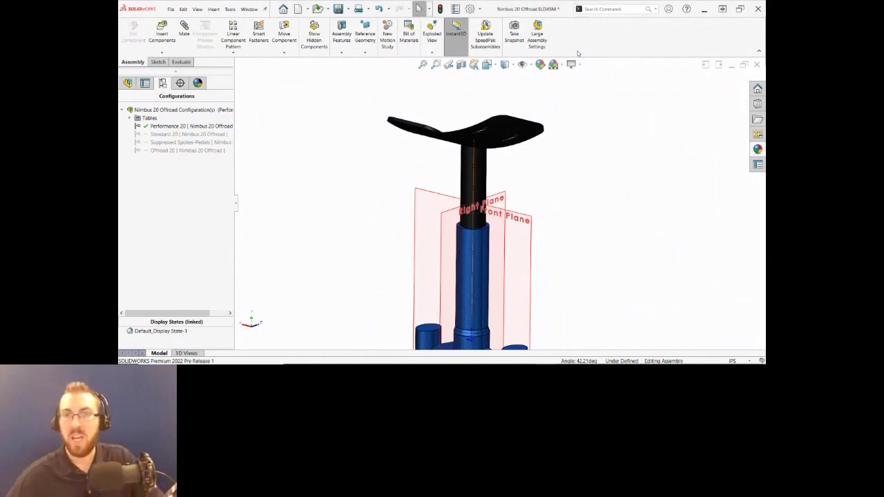
Examine the context toolbar's quick mates and OK button settings in the interface customization options
left_click(584, 99)
right_click(568, 40)
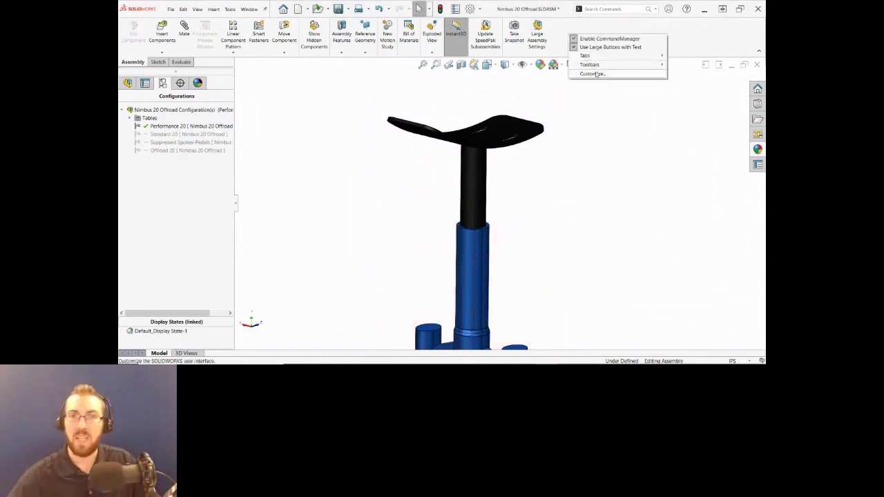
left_click(587, 73)
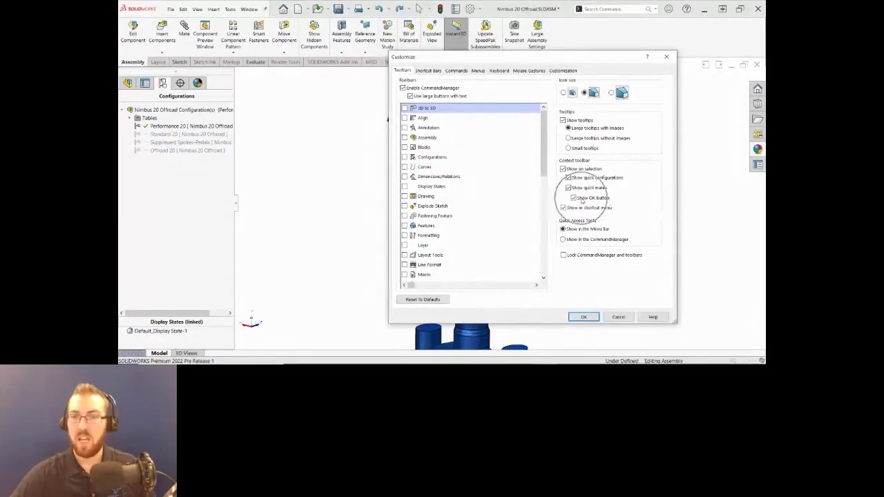
left_click(583, 317)
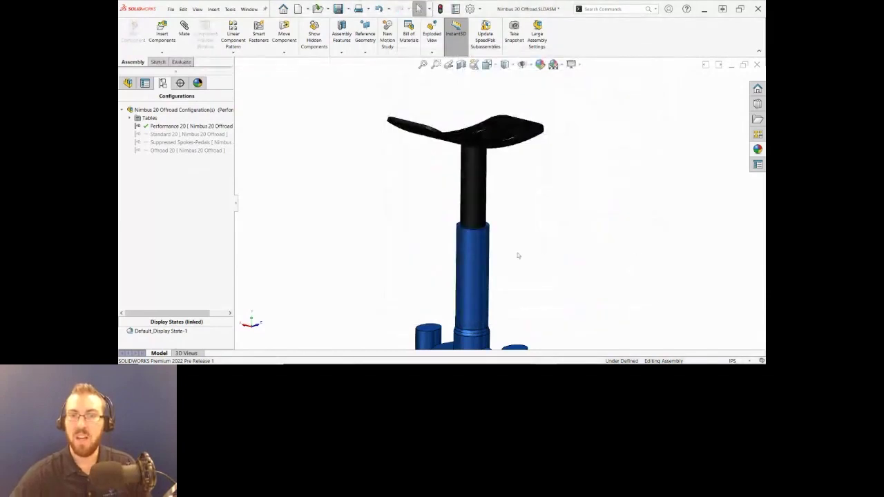
Bring the post clamp close to the seat post and mate its bore concentric with the post
scroll(497, 259, "up", 3)
scroll(457, 264, "down", 2)
left_click_drag(275, 213, 458, 185)
scroll(511, 180, "down", 4)
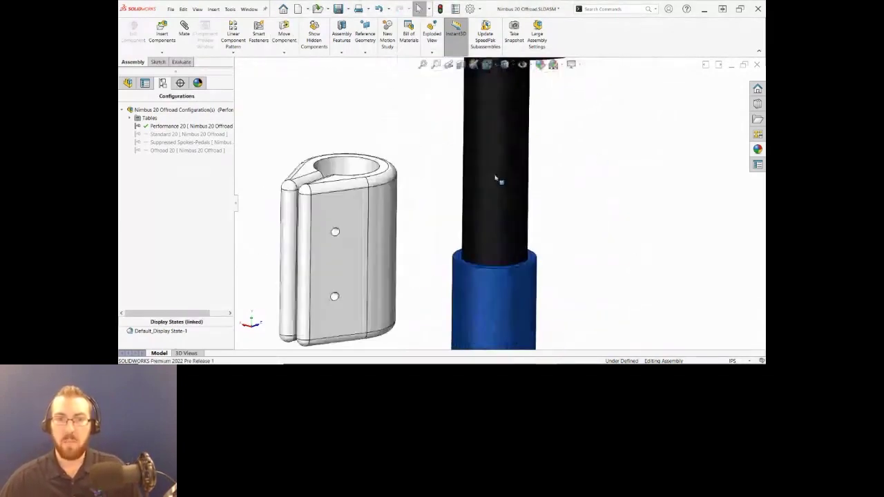
left_click(356, 168)
left_click(501, 216, "ctrl")
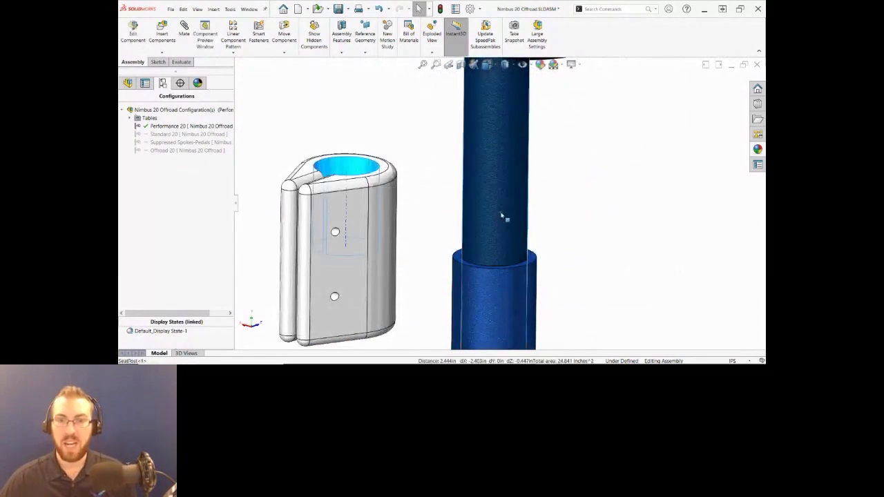
left_click(551, 207)
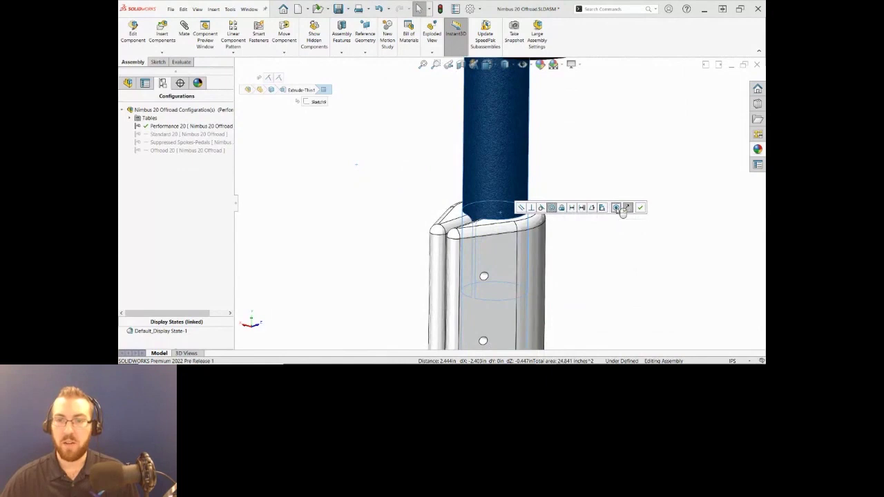
left_click(640, 208)
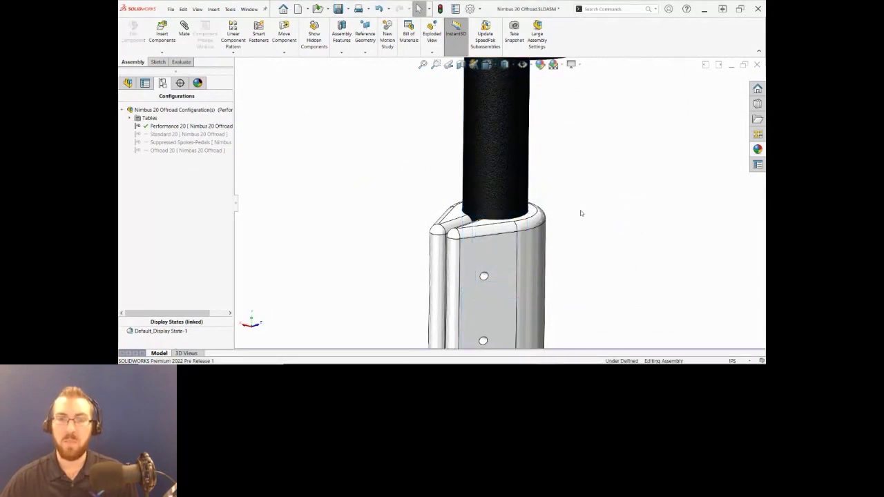
Slide the post clamp along the seat post toward the fork and make the clamp transparent
left_click_drag(517, 256, 544, 227)
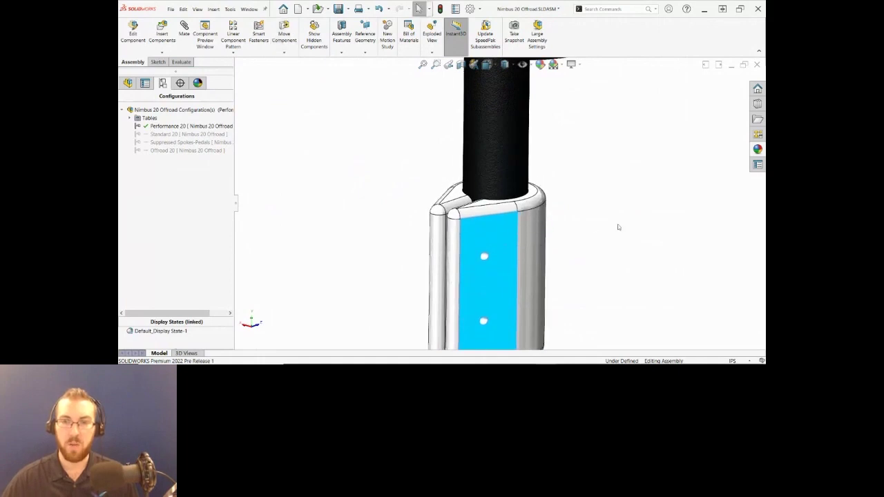
left_click(619, 227)
scroll(550, 238, "up", 2)
scroll(546, 236, "down", 2)
left_click(511, 206)
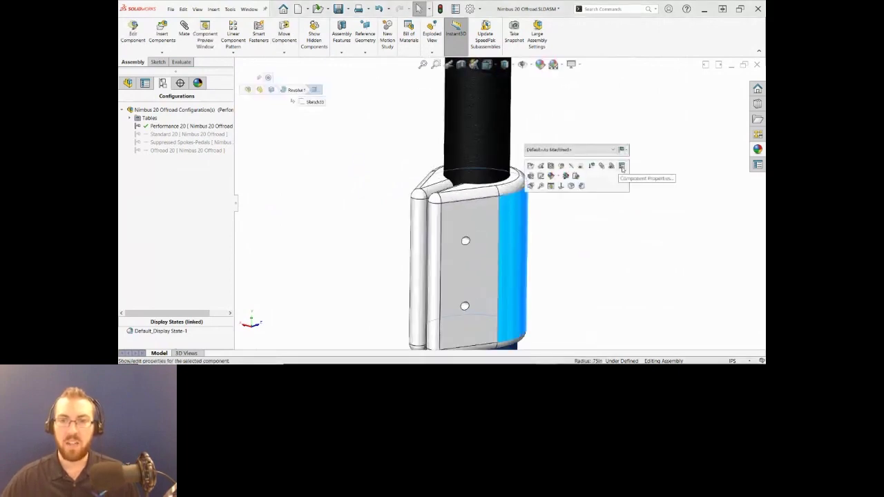
left_click(579, 166)
scroll(518, 242, "down", 5)
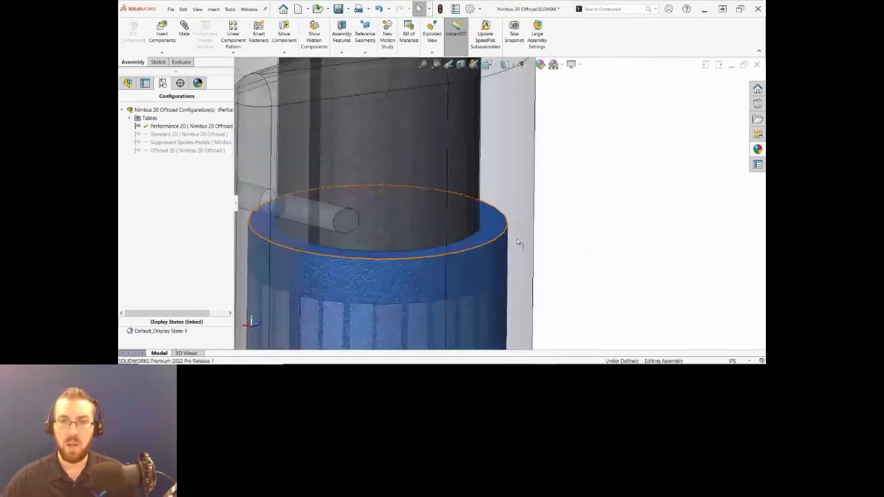
Mate the circular inner shoulder edge of the post clamp coincident with the top face of the fork's center tube
left_click_drag(518, 237, 501, 200)
left_click(502, 201)
left_click(490, 226, "ctrl")
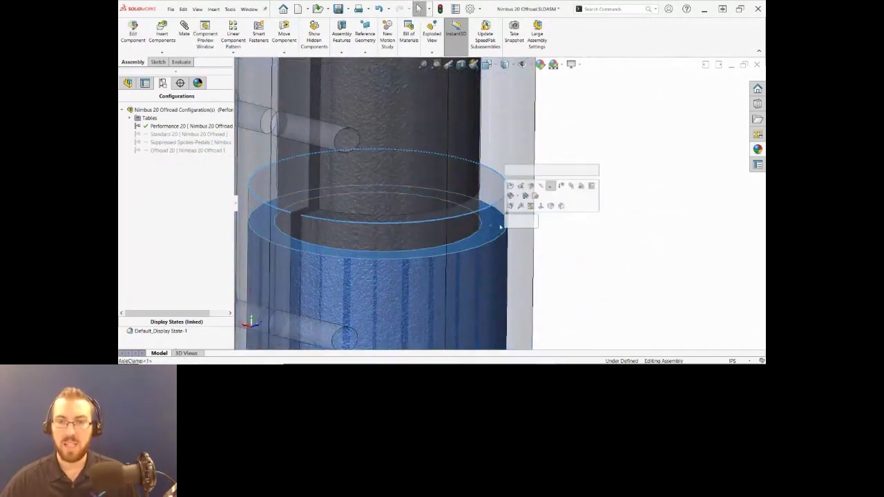
left_click(511, 221)
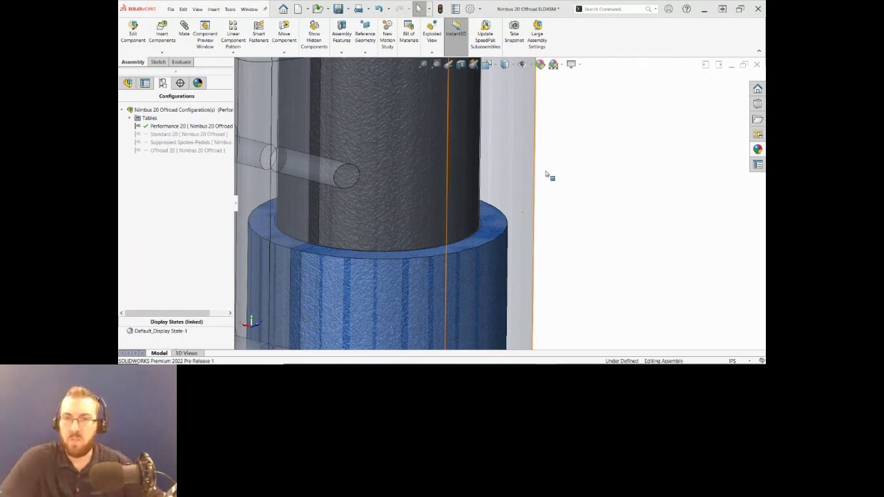
Turn off the post clamp's transparency so it displays as a solid part again
scroll(546, 176, "up", 3)
right_click(502, 76)
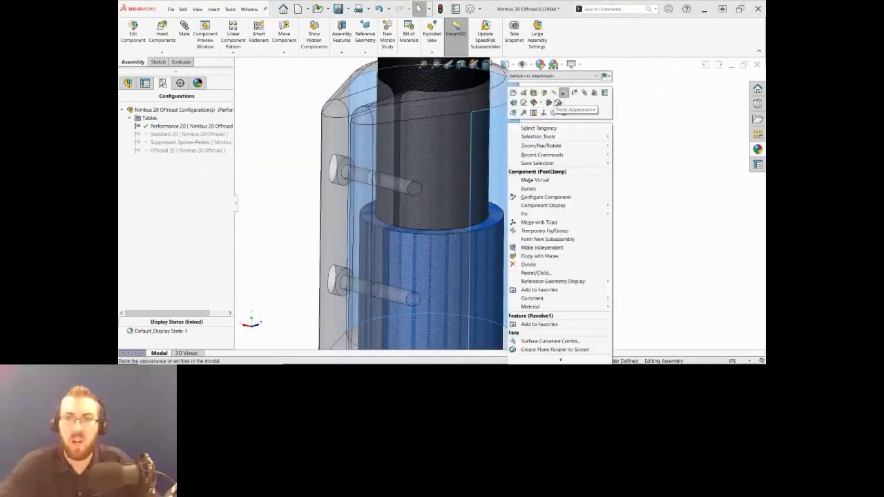
left_click(558, 103)
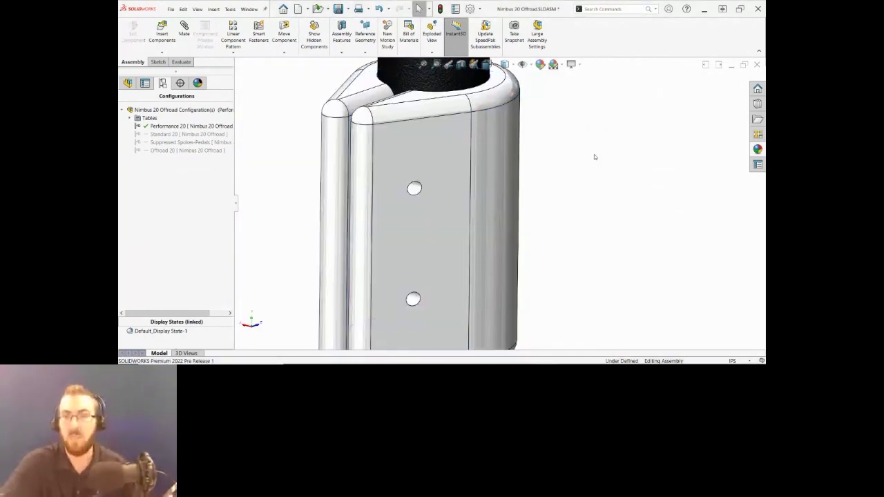
scroll(552, 194, "up", 5)
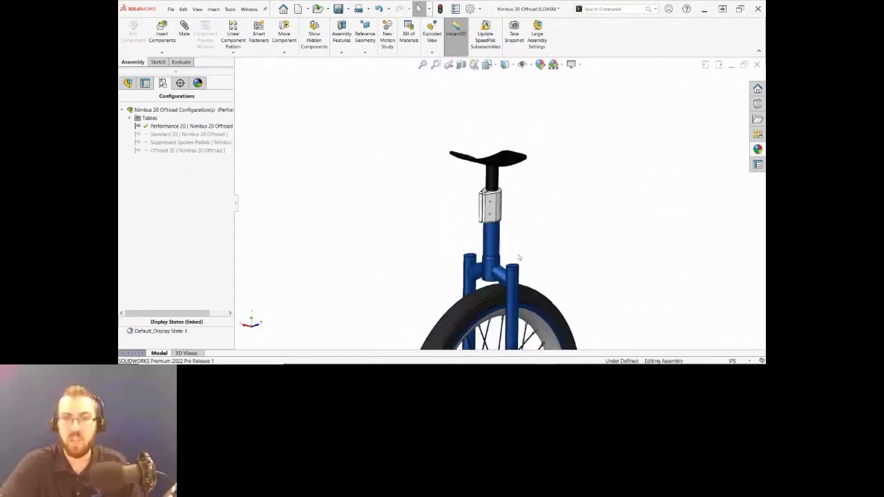
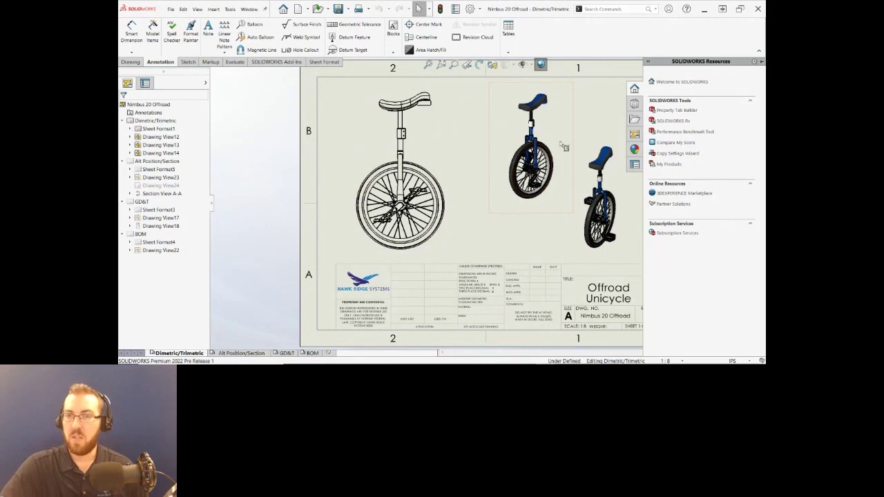
In the Nimbus 20 Offroad drawing, select both shaded unicycle views to examine their shared display style and scale settings
left_click(570, 142)
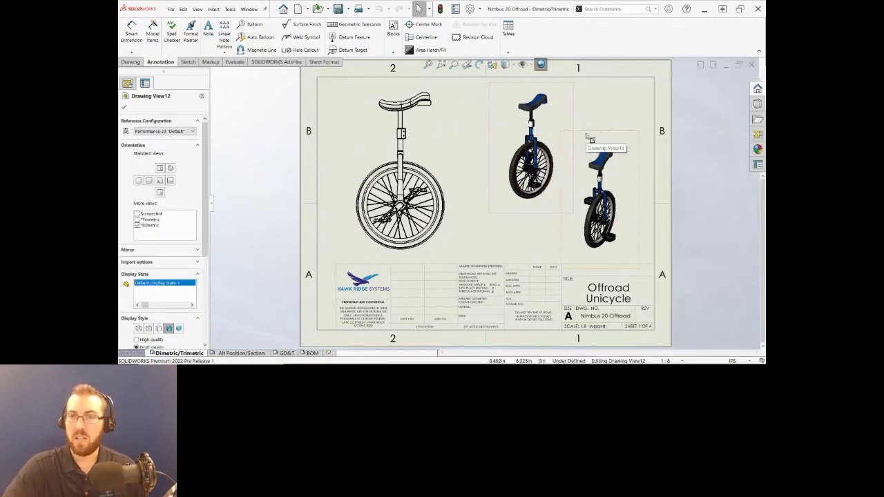
left_click(588, 145, "ctrl")
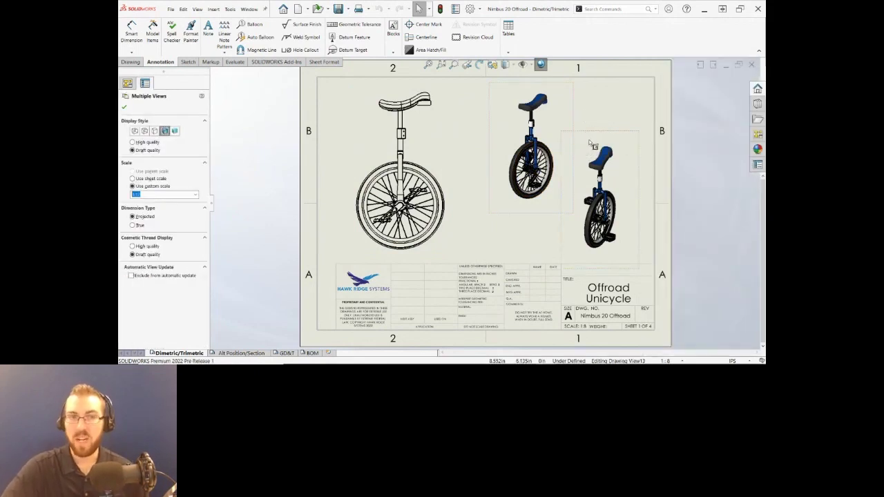
left_click(725, 183)
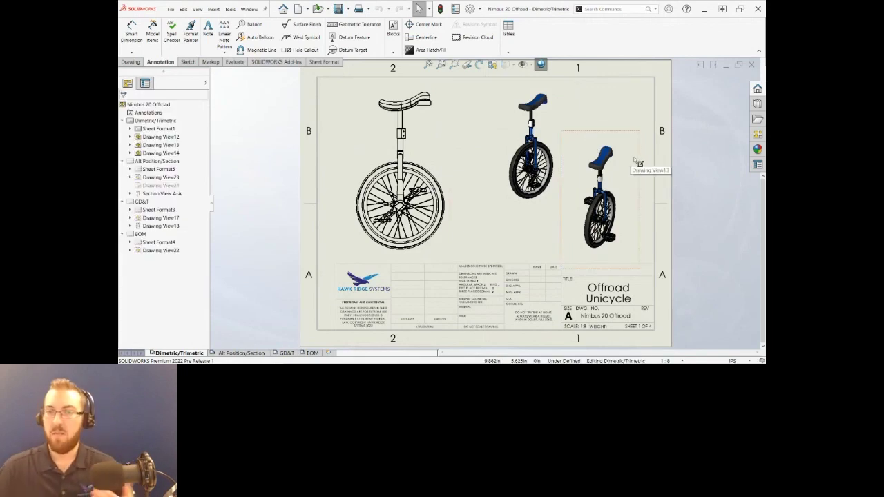
On the Alt Position/Section sheet, crop the alternate position view to the sketched rectangle around the wheel
left_click(247, 354)
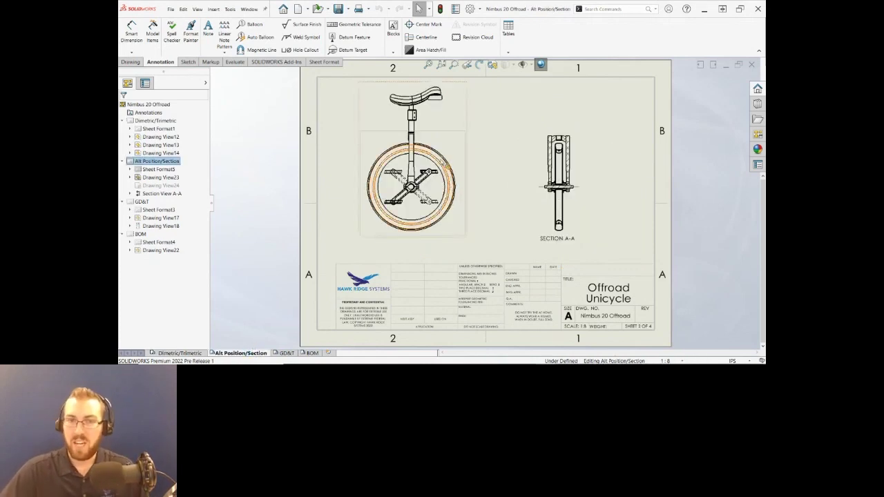
scroll(448, 129, "down", 1)
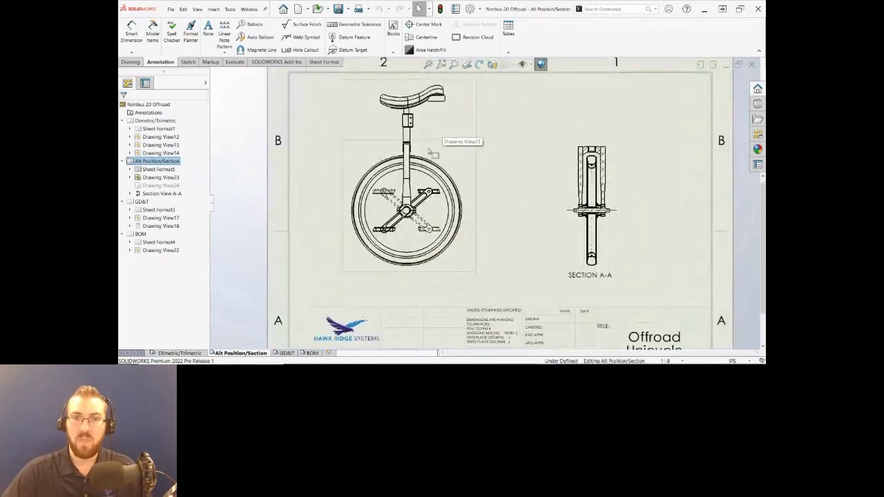
left_click(376, 140)
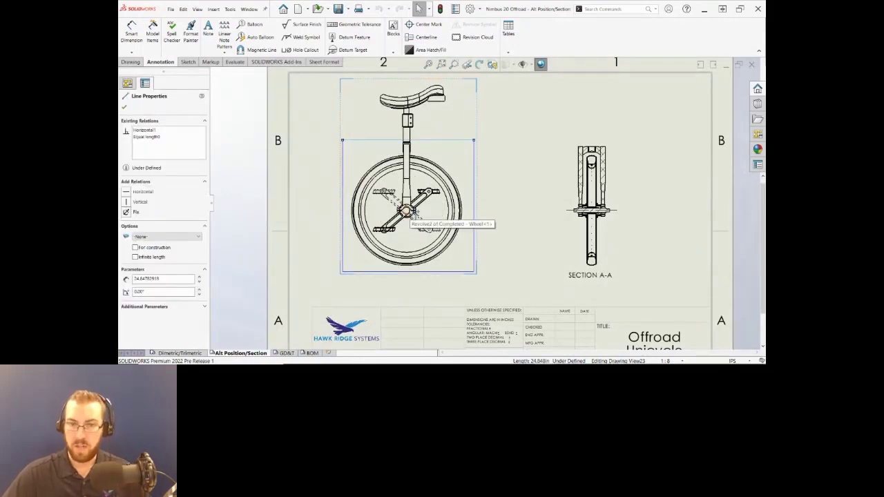
left_click(131, 61)
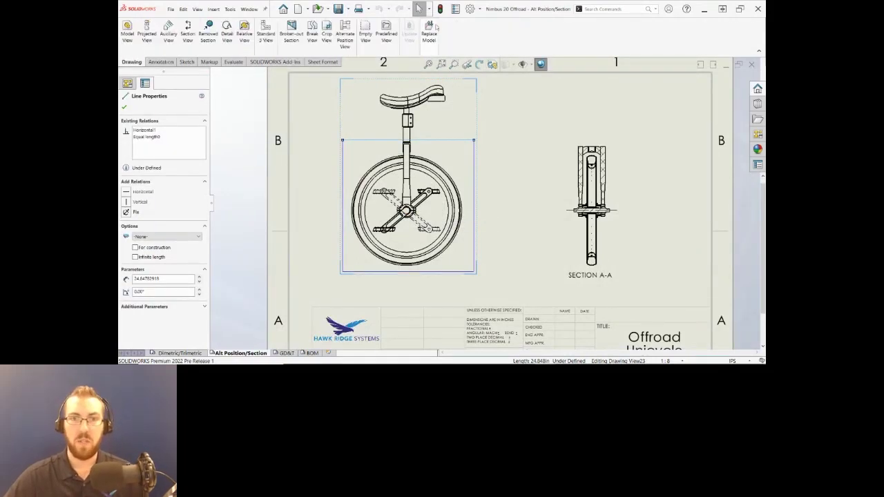
left_click(331, 34)
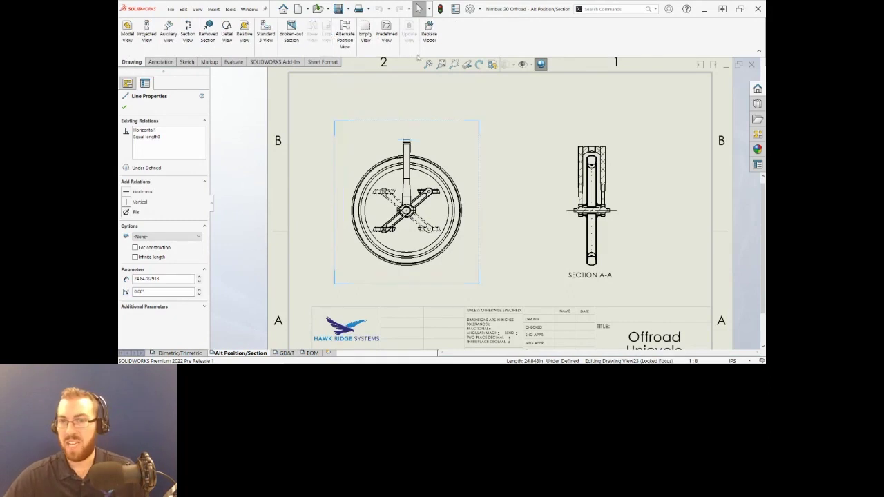
double_click(674, 165)
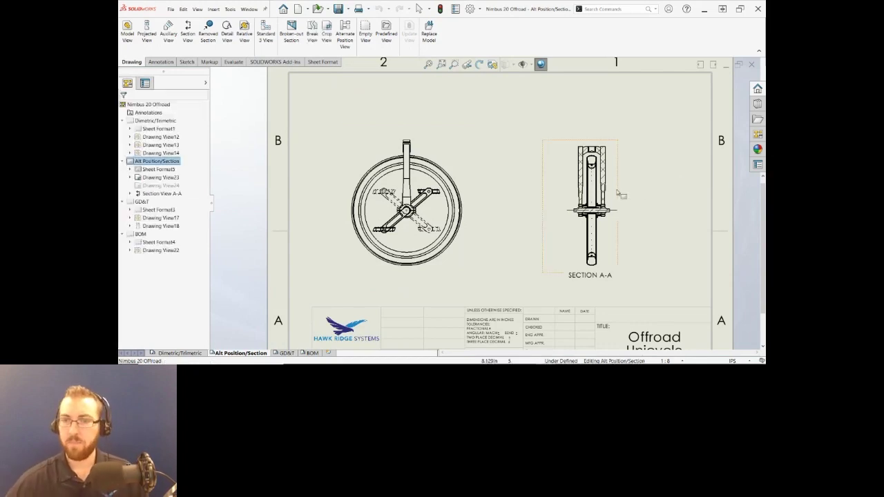
Add a single symmetric linear diameter dimension from the centerline to the axle's narrow end in Section A-A
scroll(612, 200, "down", 2)
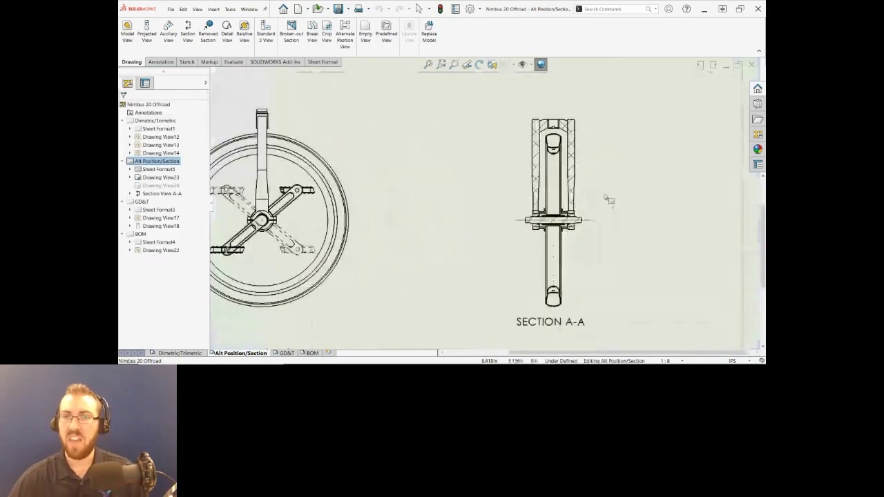
left_click(160, 61)
left_click(132, 53)
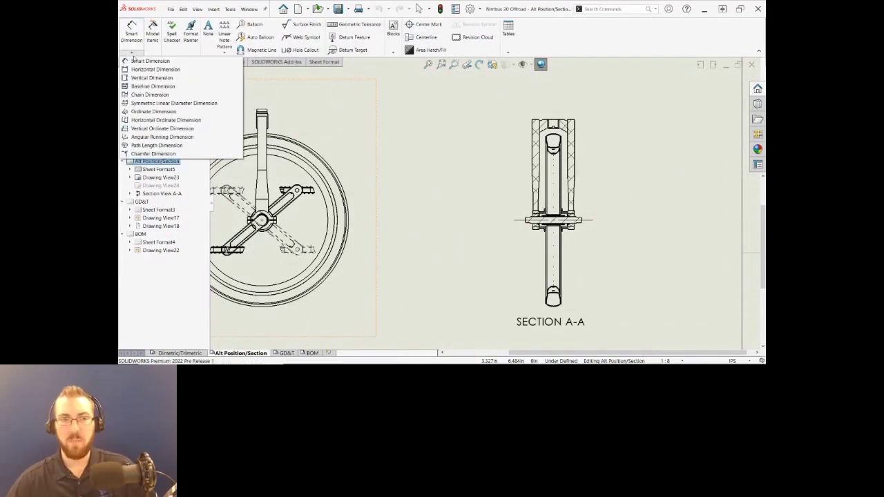
left_click(173, 105)
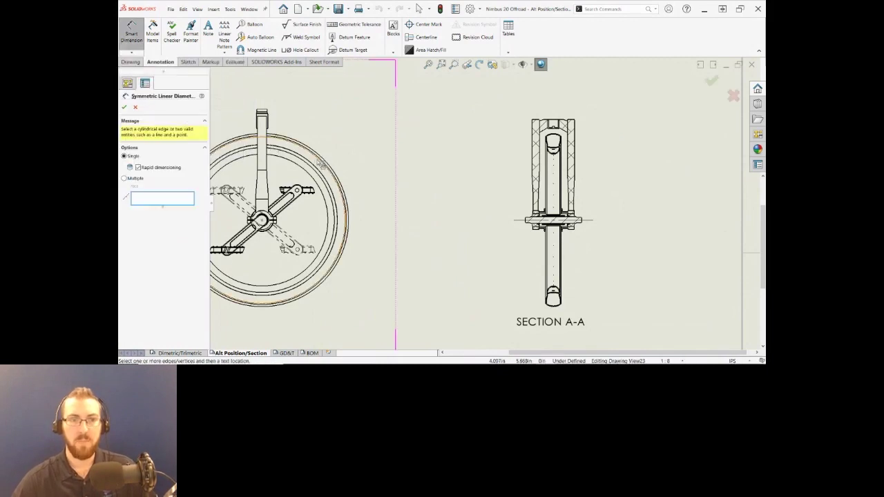
scroll(392, 213, "down", 10)
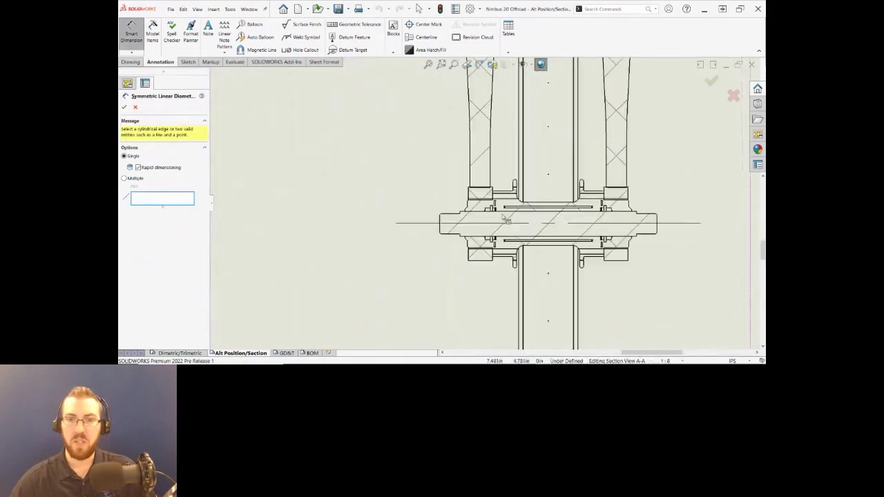
left_click(389, 209)
scroll(359, 177, "up", 10)
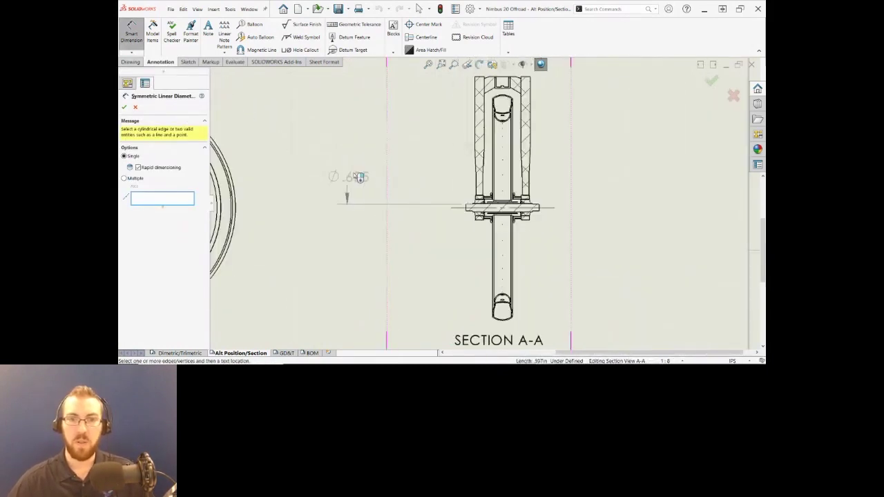
left_click(426, 147)
Dimension the axle's larger middle diameter from the same centerline, placing it outside the first diameter dimension
scroll(494, 218, "down", 6)
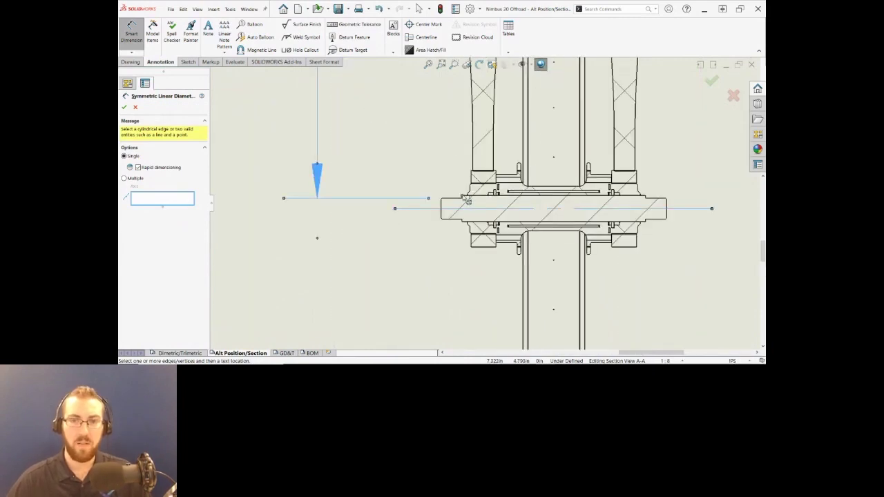
scroll(466, 197, "up", 8)
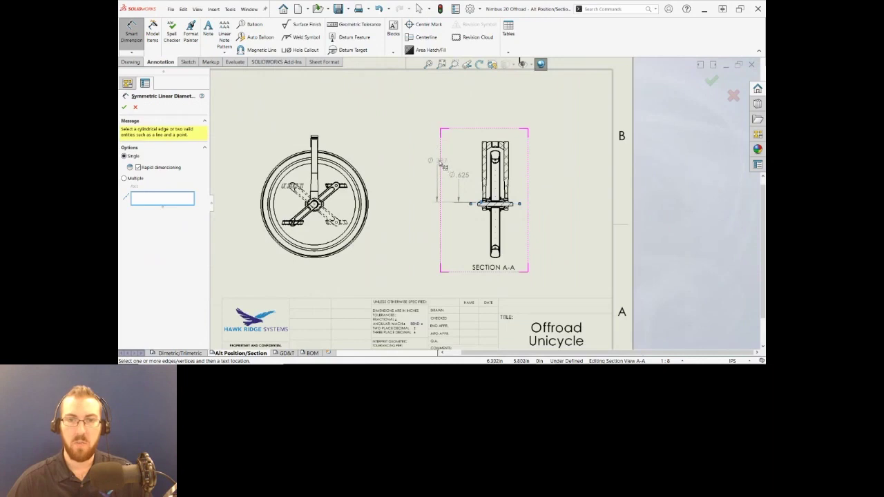
scroll(443, 164, "down", 6)
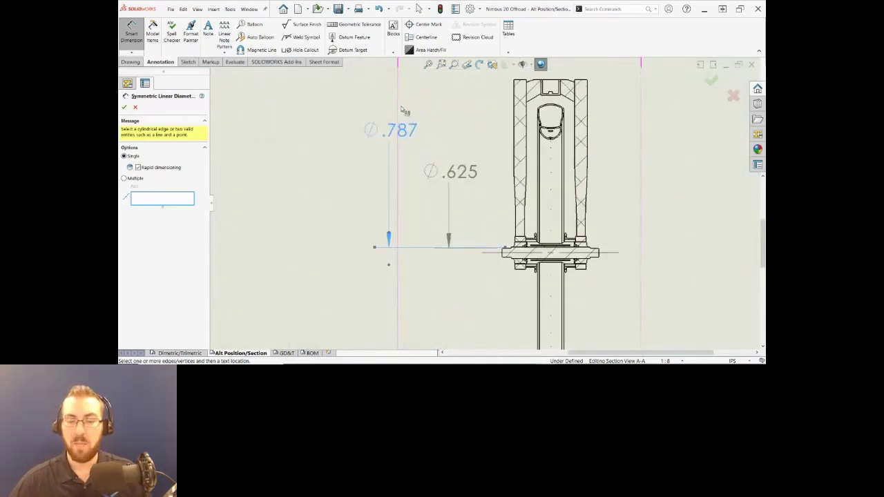
key("Escape")
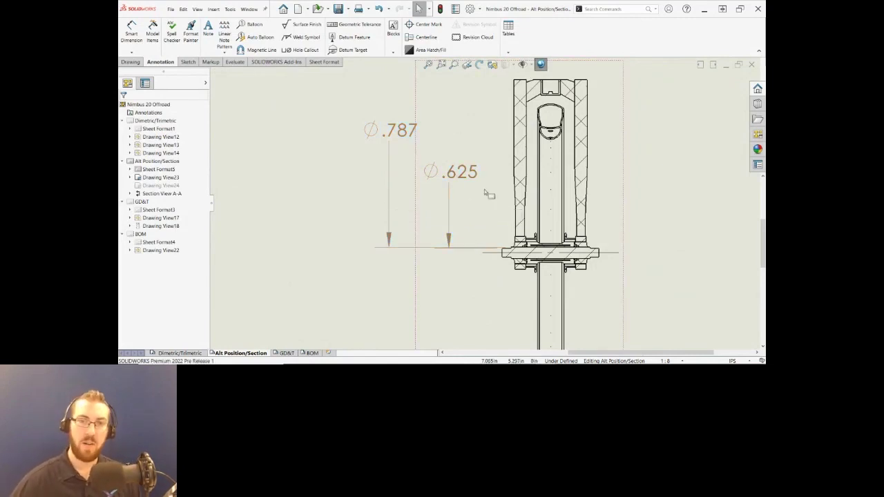
Add symmetric linear diameter dimensions with the Multiple option, using the axle centerline as axis and three hub-side edges in Section A-A
scroll(491, 249, "down", 2)
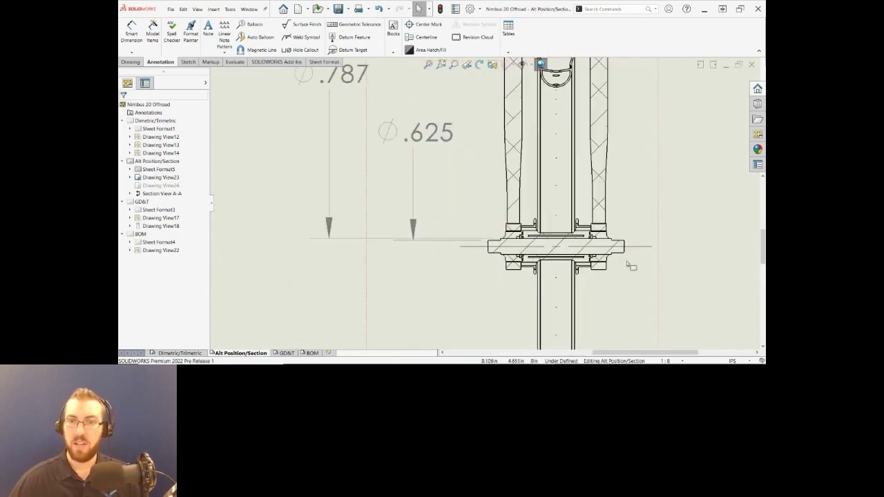
scroll(630, 264, "up", 3)
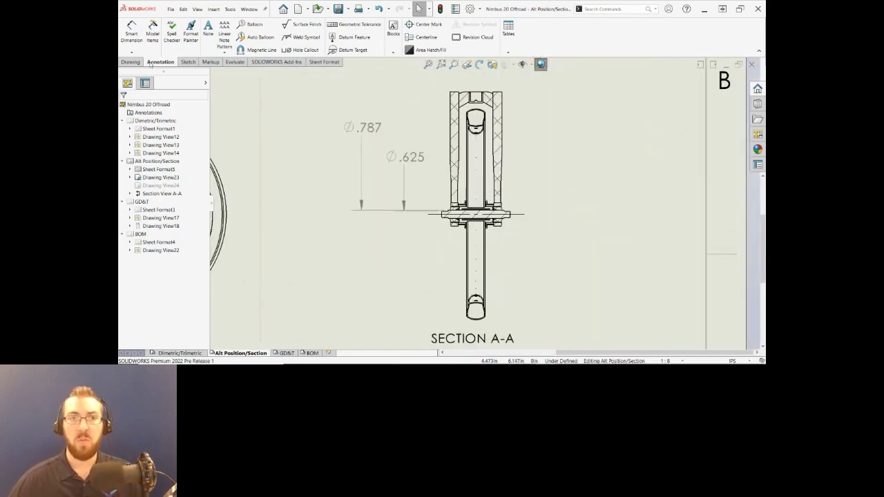
left_click(131, 53)
left_click(158, 103)
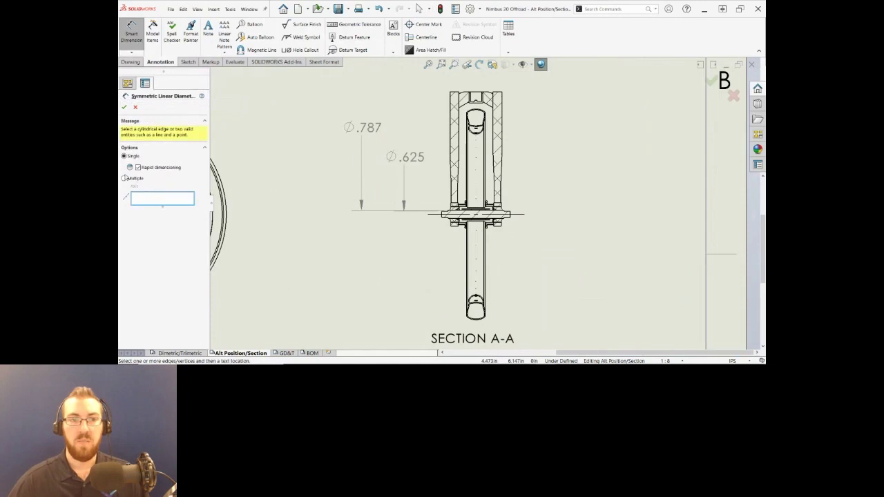
left_click(124, 178)
scroll(511, 229, "down", 3)
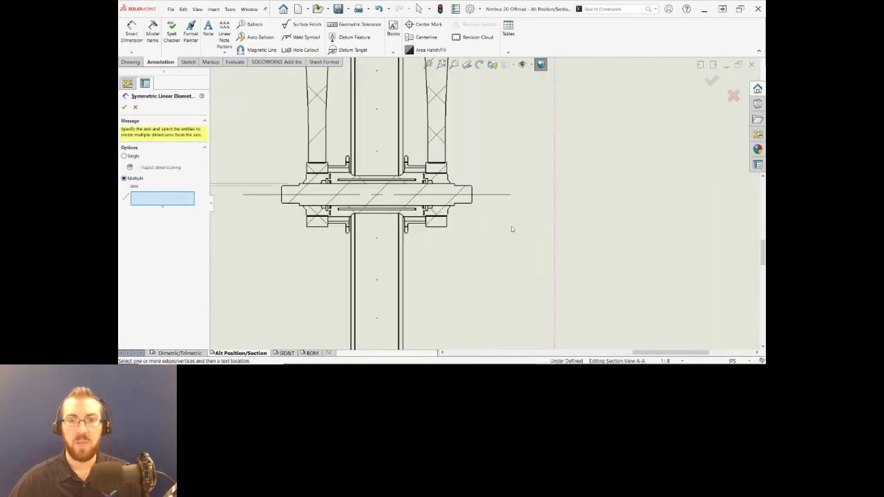
left_click(485, 198)
scroll(456, 187, "down", 3)
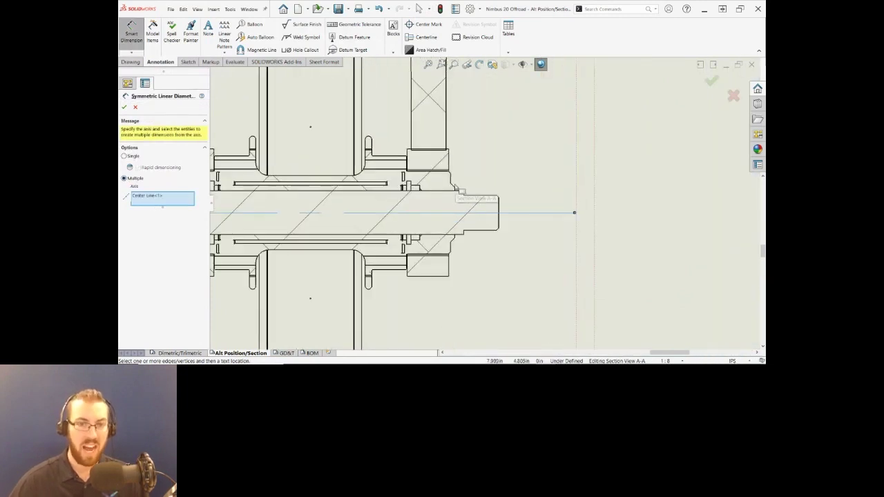
left_click(455, 187)
scroll(456, 187, "up", 3)
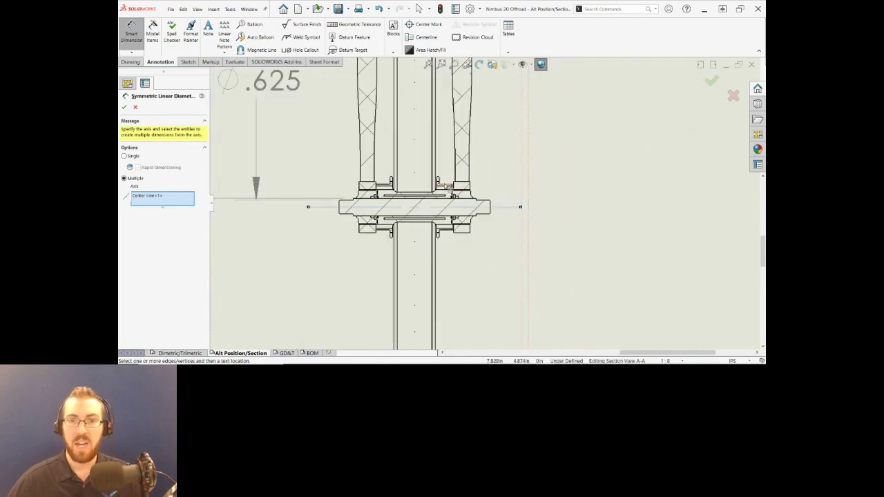
left_click(449, 187)
left_click(450, 190)
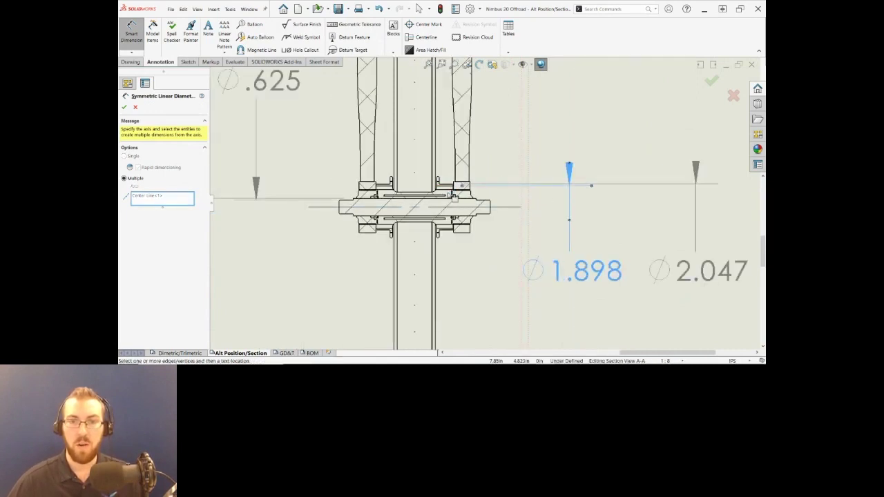
left_click(454, 188)
scroll(626, 214, "up", 4)
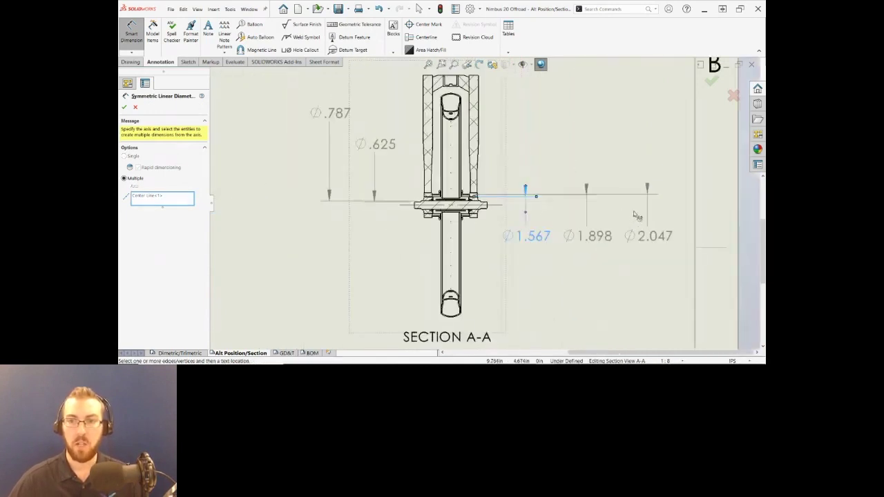
Move the three hub-side diameter dimensions in Section A-A above the axle, staggering them outward from largest to smallest, and finish dimensioning
scroll(636, 214, "down", 1)
left_click_drag(653, 239, 507, 83)
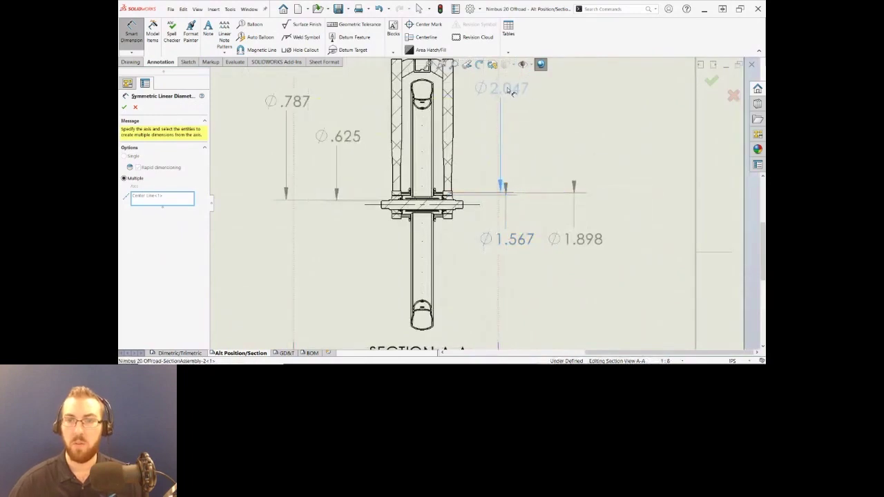
left_click_drag(590, 241, 571, 128)
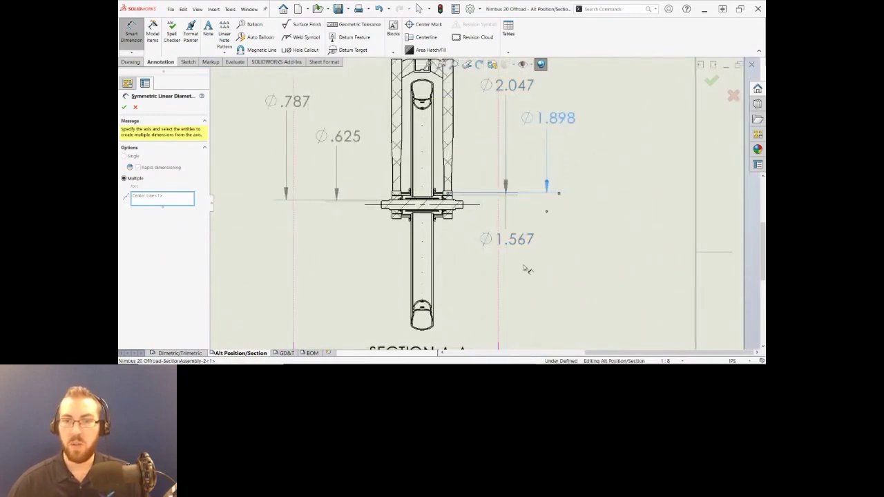
mouse_move(518, 243)
left_mouse_down()
mouse_move(584, 214)
mouse_move(607, 153)
left_mouse_up()
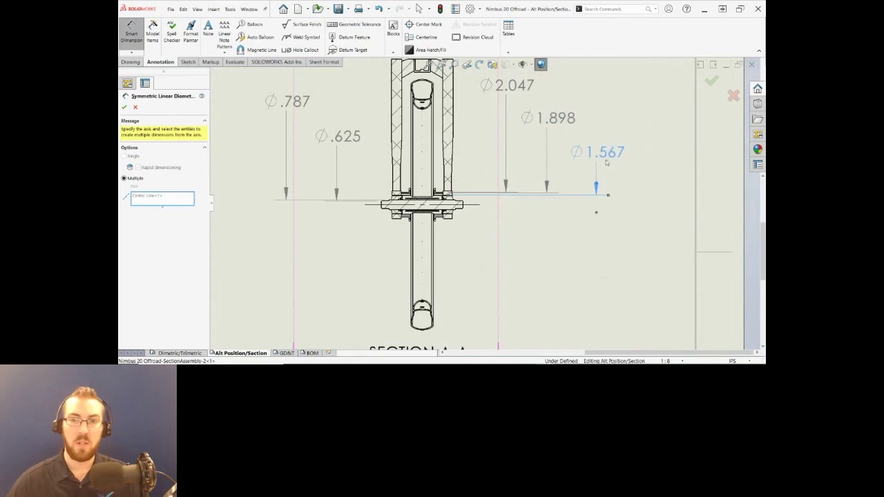
scroll(492, 251, "up", 4)
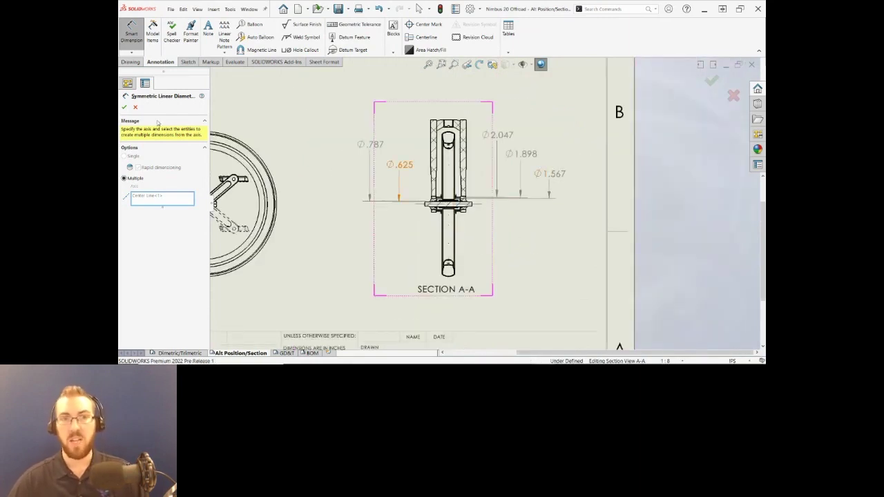
left_click(125, 108)
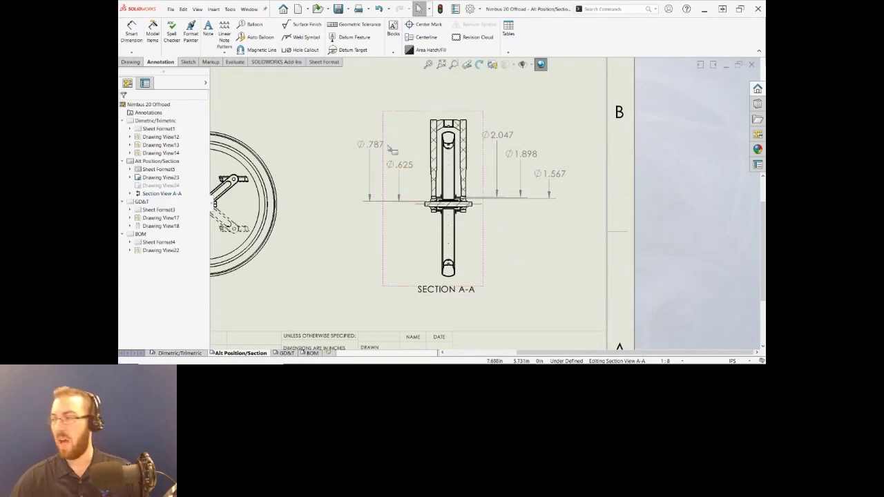
On the GD&T sheet, move the fork clamp's hole callout upward to make room beneath it
left_click(285, 353)
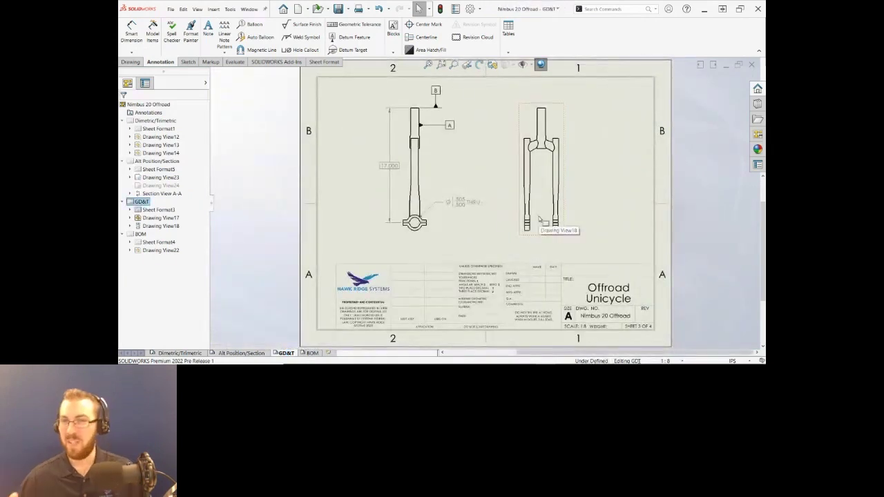
scroll(437, 195, "up", 2)
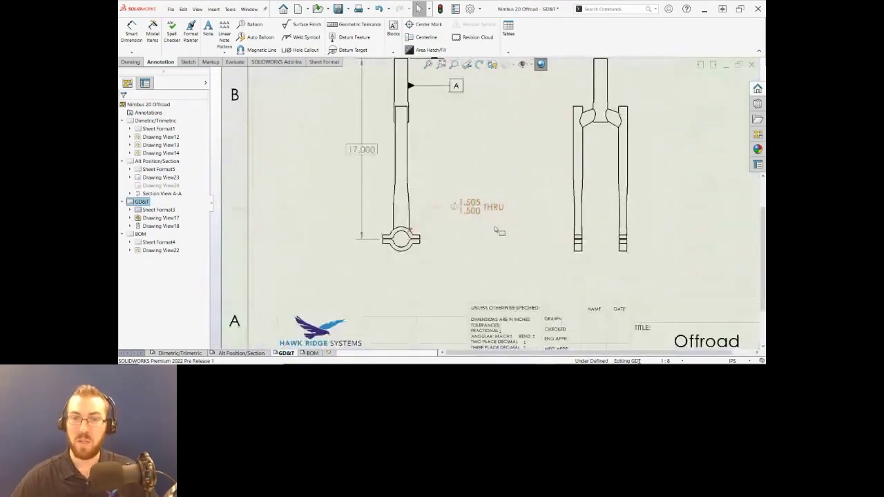
left_click_drag(484, 185, 483, 176)
left_click(501, 249)
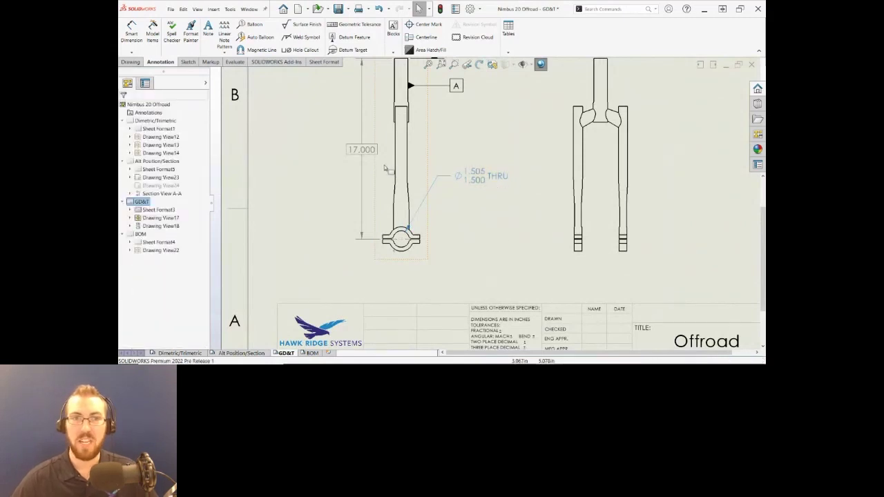
Place a geometric tolerance below the hole callout with a perpendicularity symbol and a diameter tolerance of 0.010
left_click(351, 25)
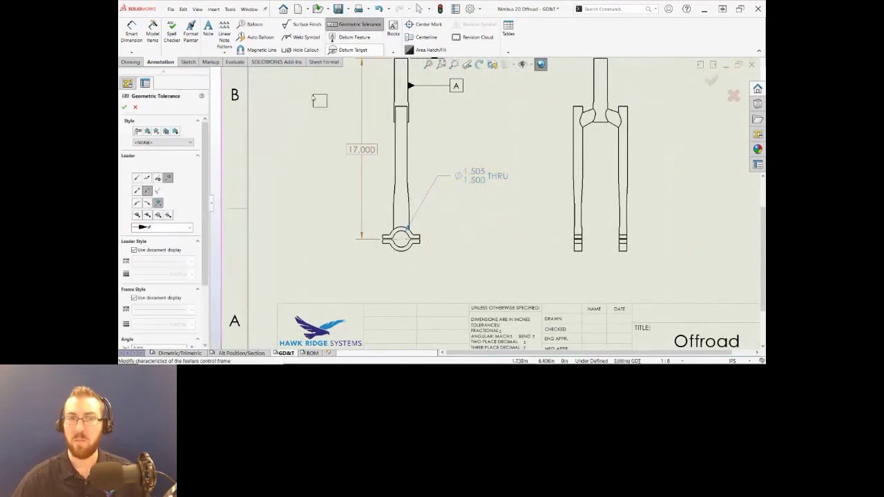
left_click(472, 209)
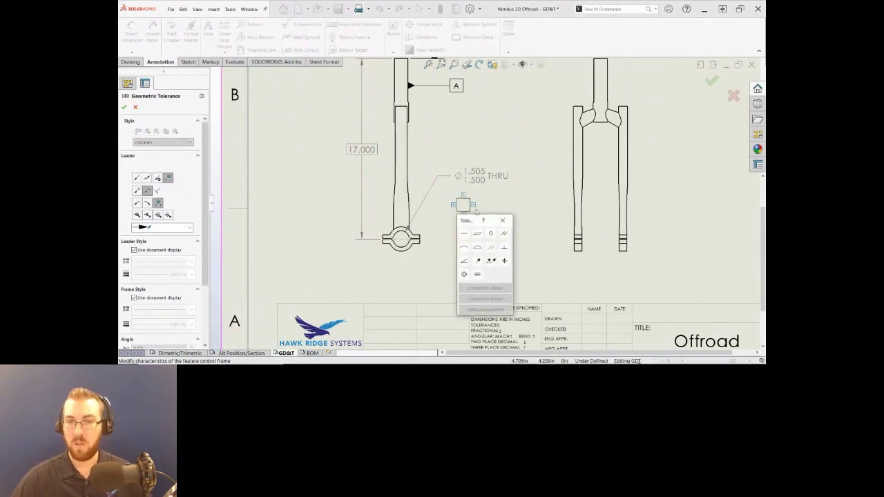
mouse_move(468, 223)
left_mouse_down()
mouse_move(498, 201)
mouse_move(408, 99)
left_mouse_up()
scroll(622, 345, "up", 3)
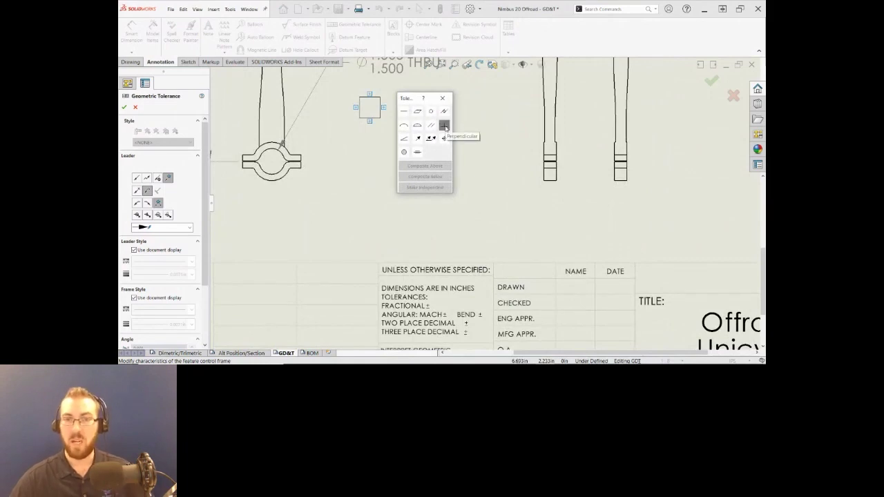
left_click(445, 127)
left_click(455, 142)
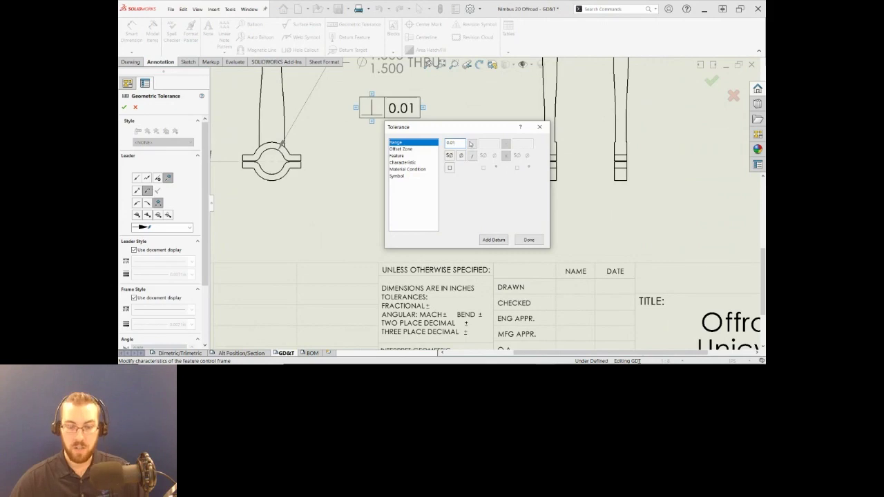
type("0")
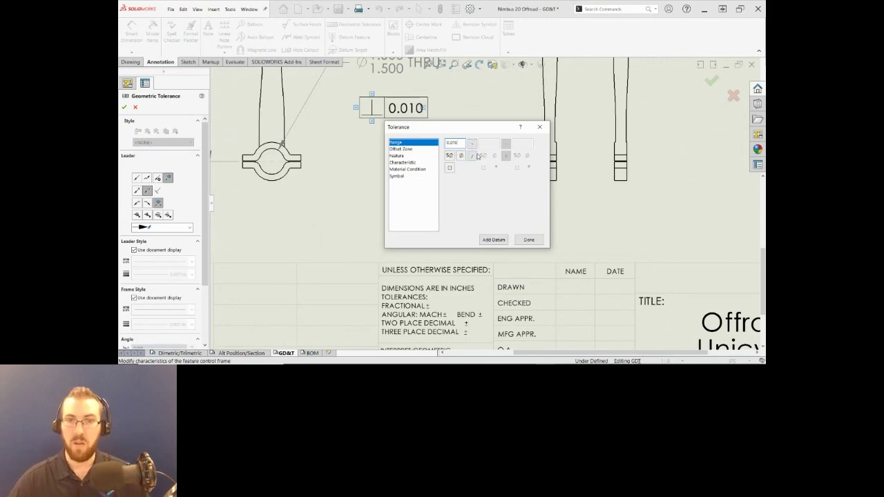
left_click(461, 156)
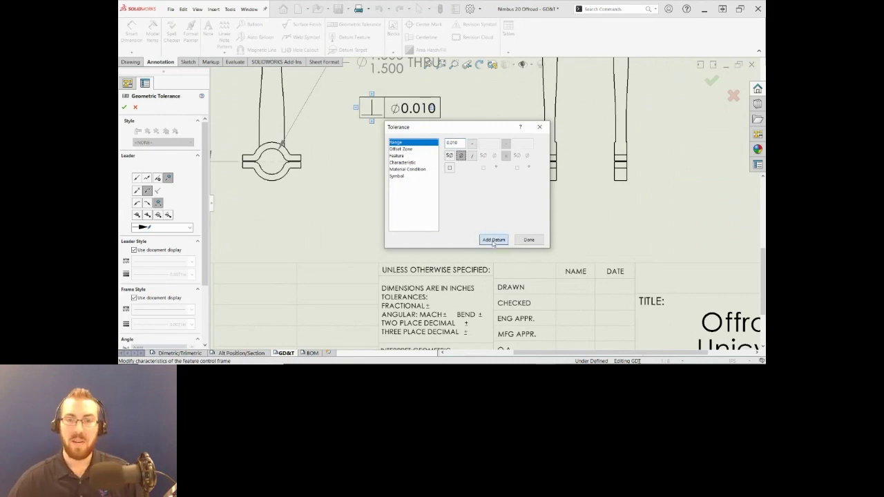
Add datum references A and B to the perpendicularity frame
left_click(494, 238)
left_click(498, 229)
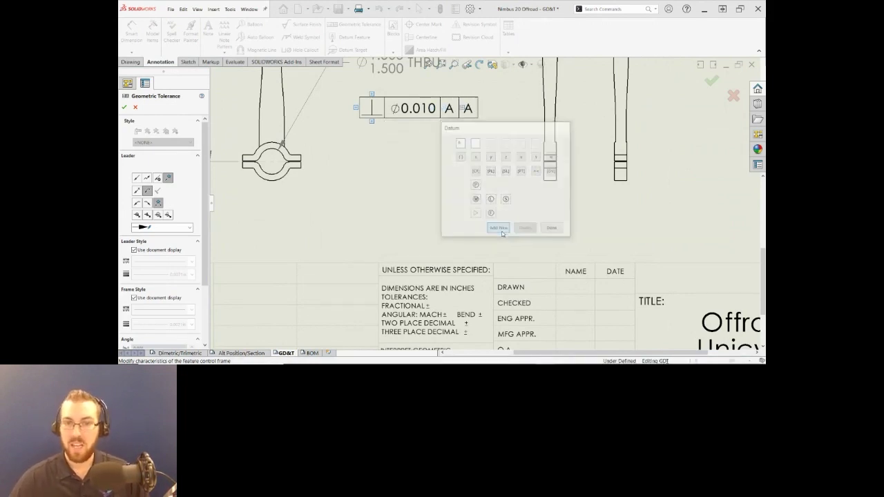
type("B")
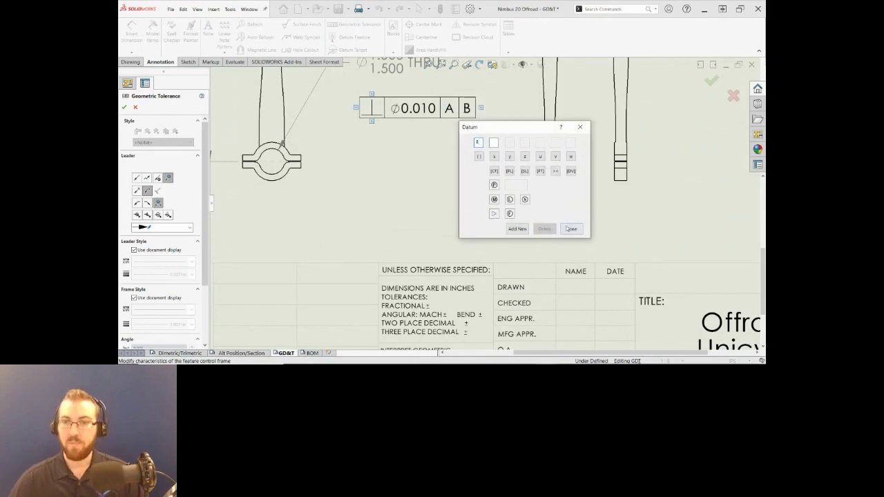
left_click(570, 228)
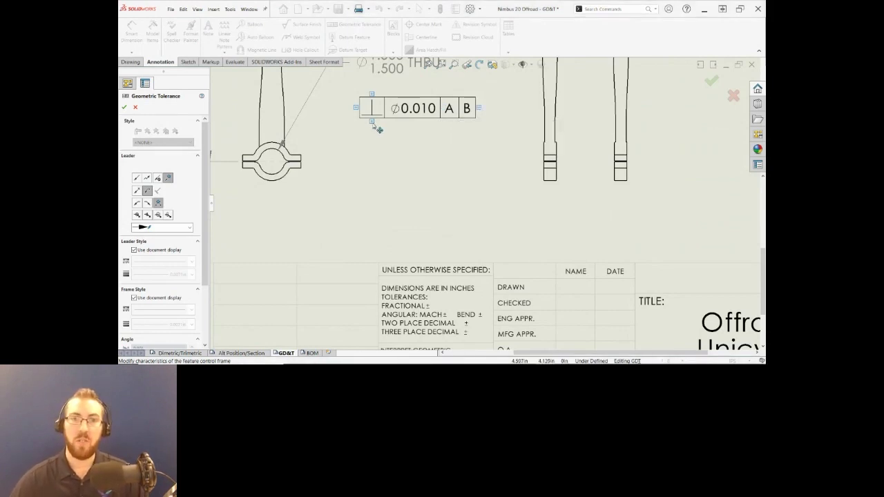
Add a second frame below the perpendicularity tolerance with position, diameter 0.005, and the maximum material condition modifier
key("ctrl")
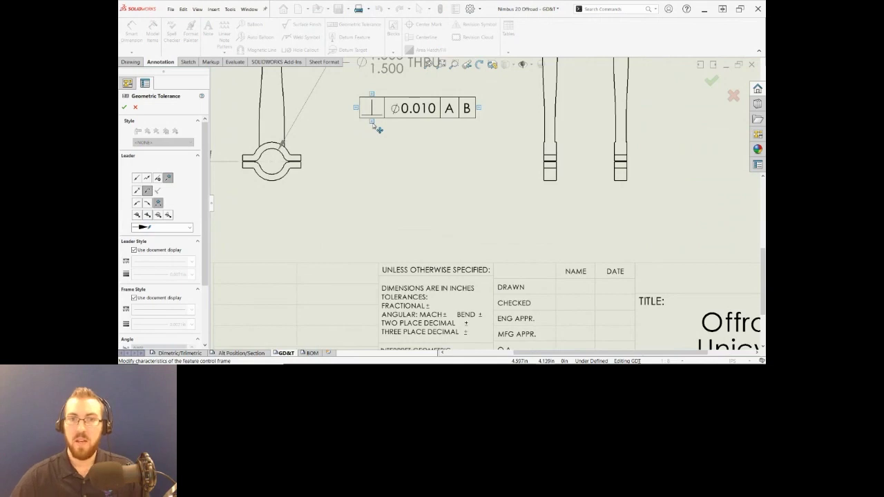
left_click(372, 122)
left_click(396, 129)
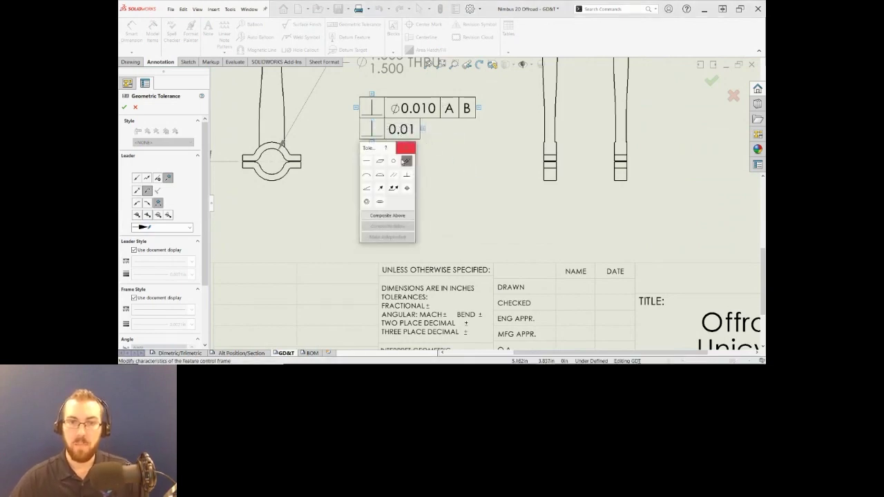
left_click(406, 188)
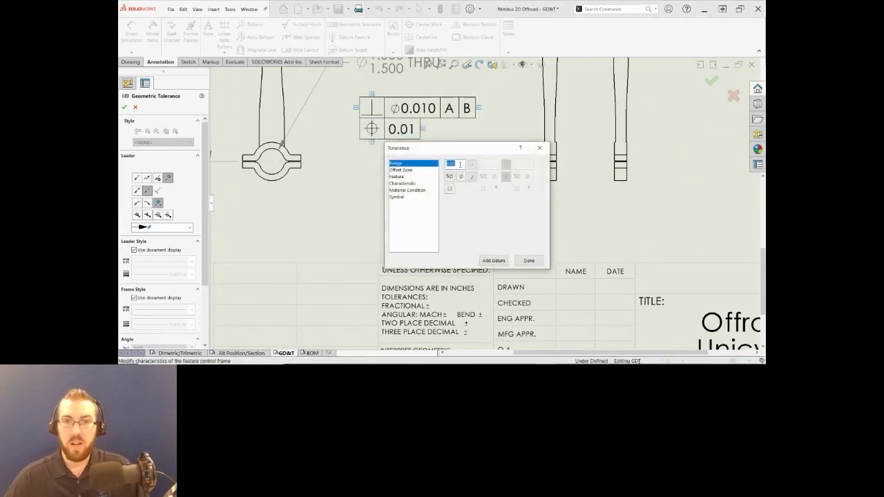
left_click(459, 164)
key("BackSpace")
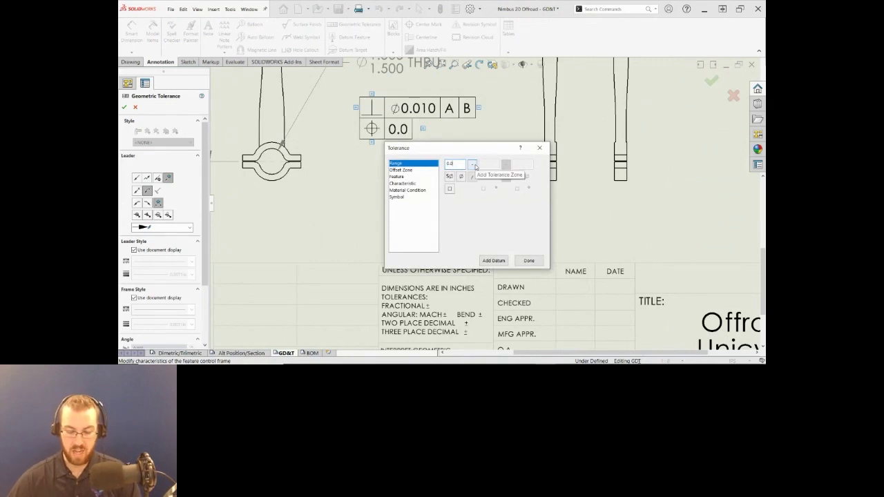
type("05")
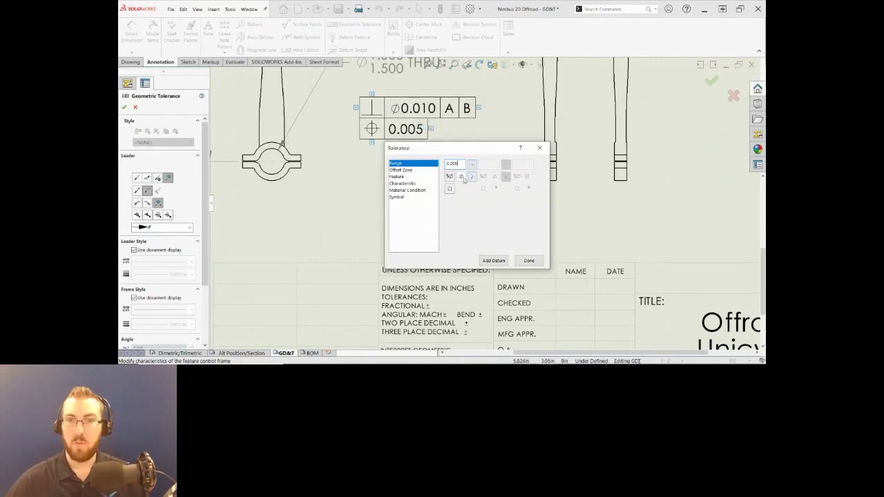
left_click(461, 176)
left_click(409, 190)
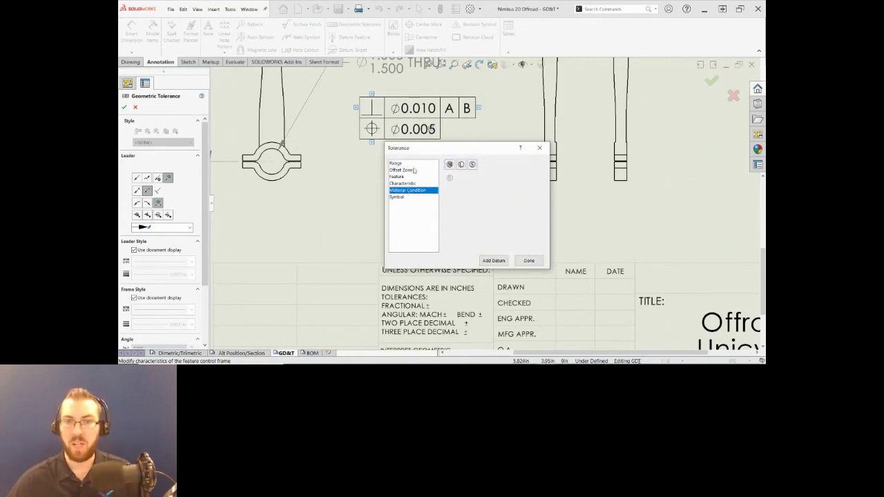
left_click(449, 165)
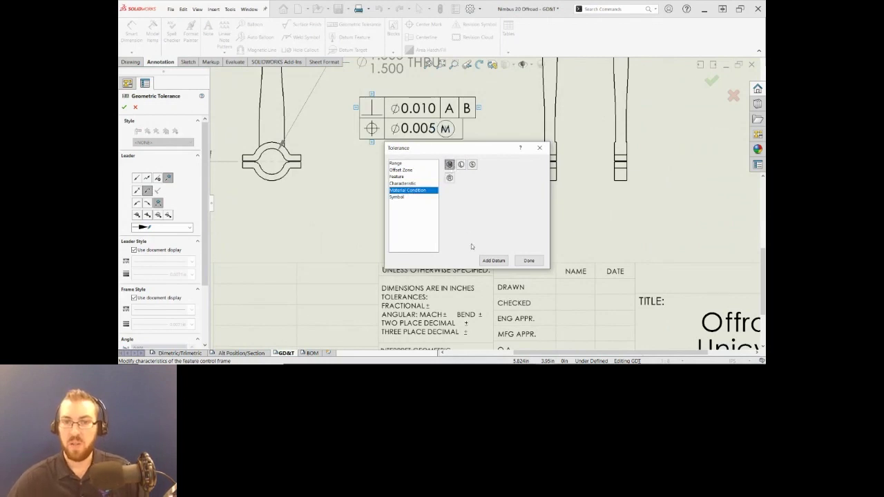
Reference datums A and B in the position tolerance frame
left_click(494, 260)
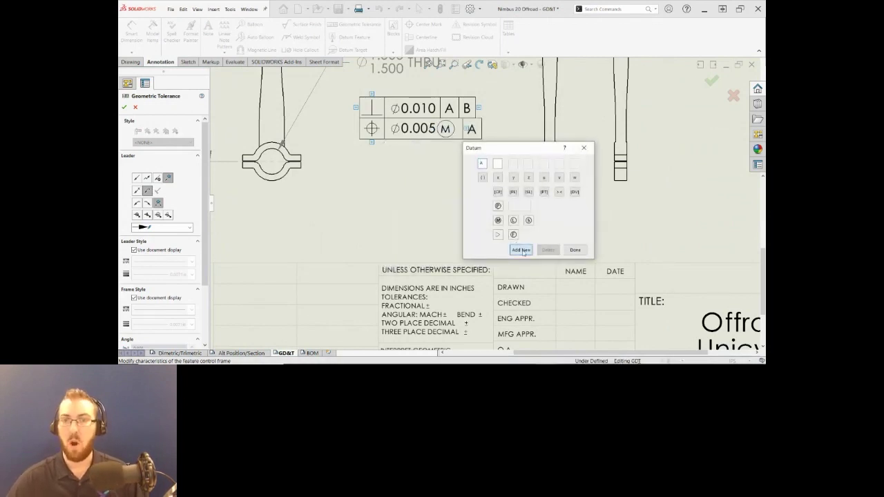
left_click(521, 250)
type("B")
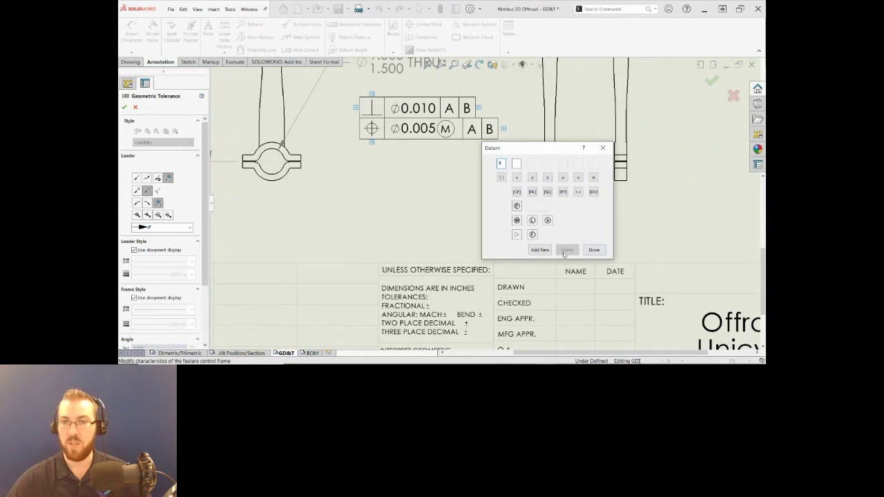
left_click(595, 250)
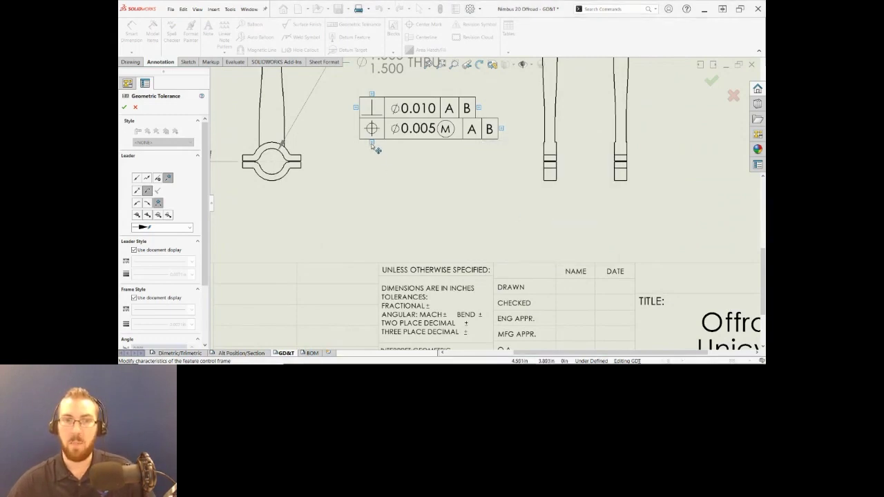
Add a third frame below the position tolerance with a cylindricity of 0.010, and finish the geometric tolerance
left_click(373, 143)
left_click(397, 149)
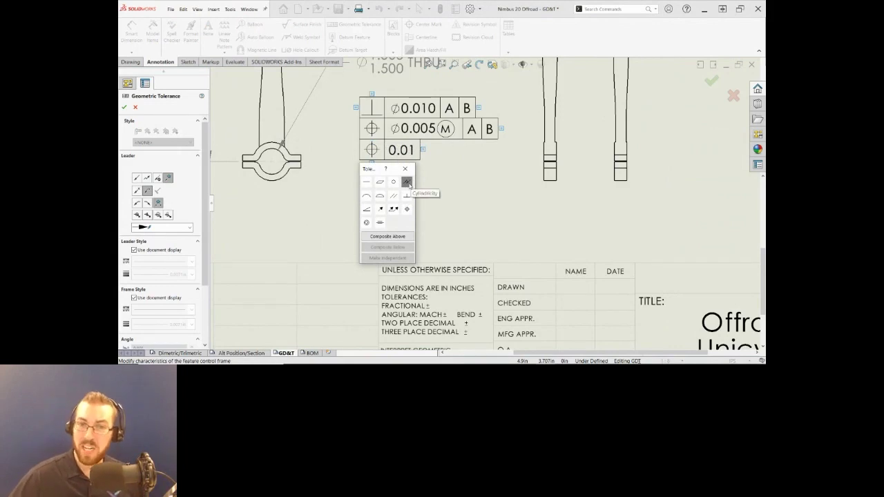
left_click(407, 182)
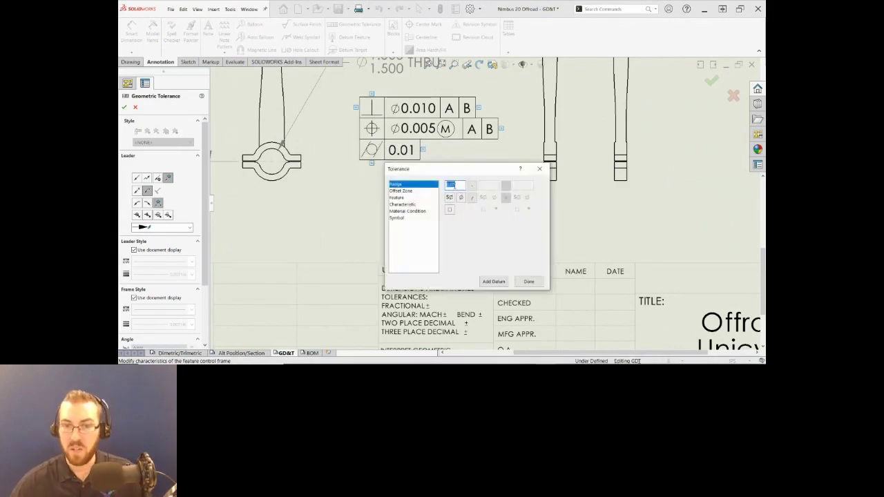
type("0")
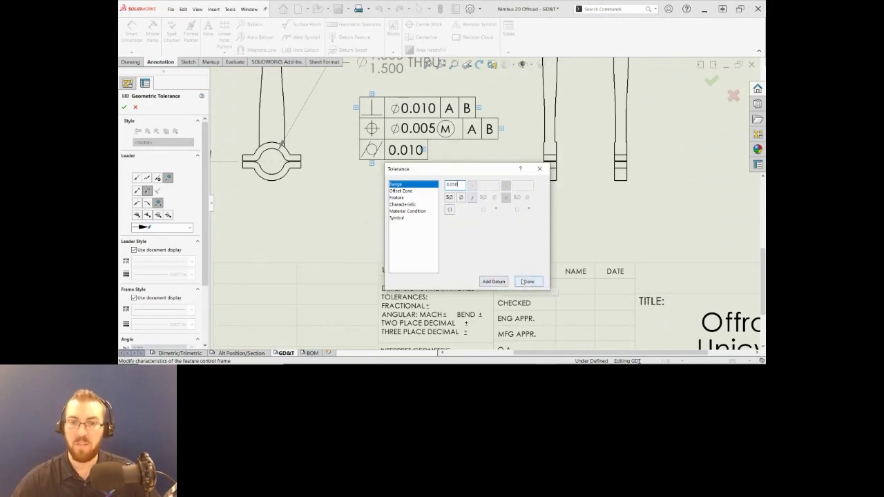
left_click(529, 281)
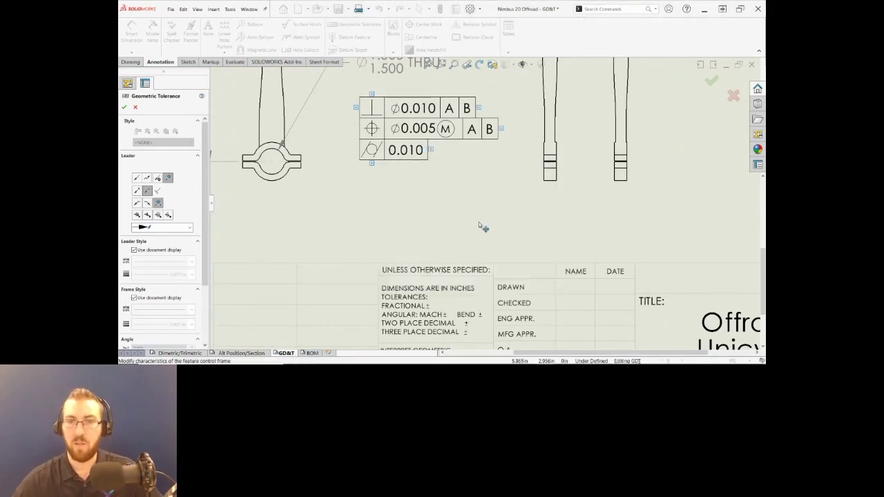
key("Escape")
key("f")
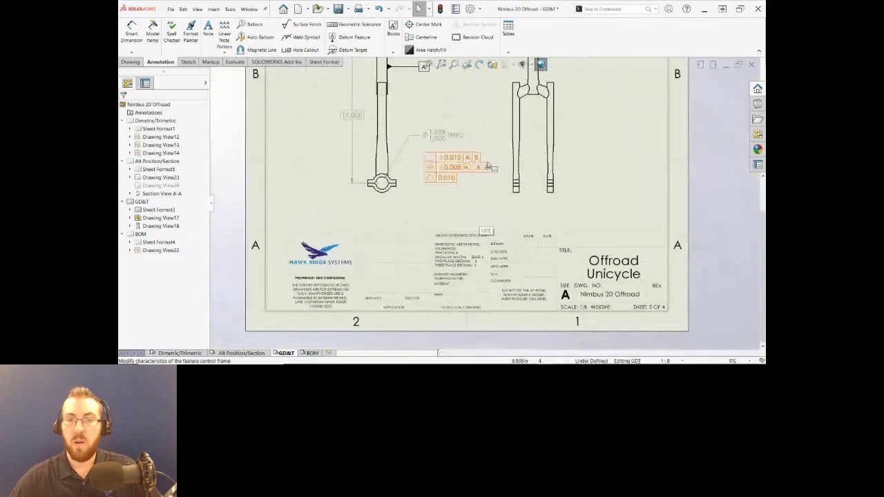
Insert a parts-only bill of materials with a detailed cut list for the unicycle view, placed beside it on the BOM sheet
left_click(312, 353)
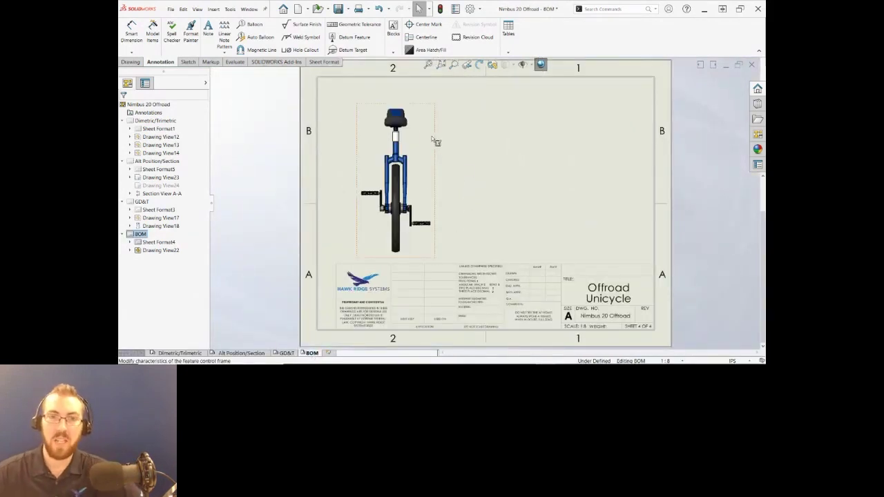
left_click(512, 46)
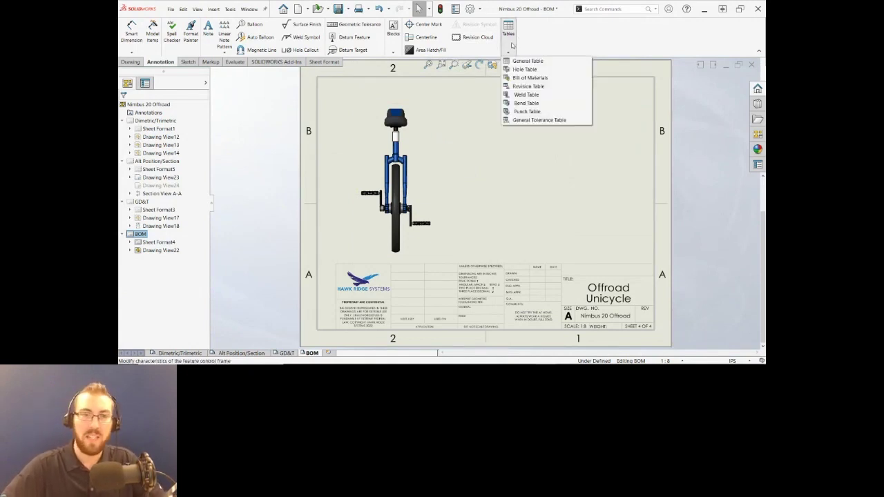
left_click(530, 77)
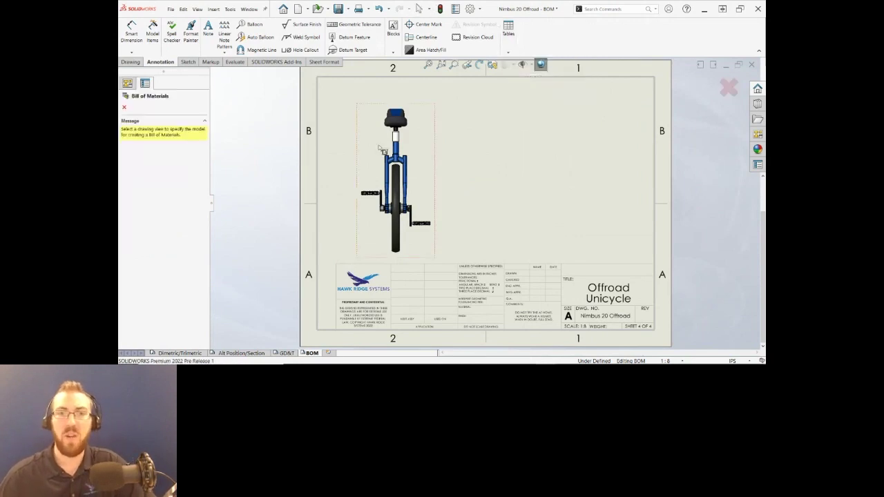
left_click(436, 143)
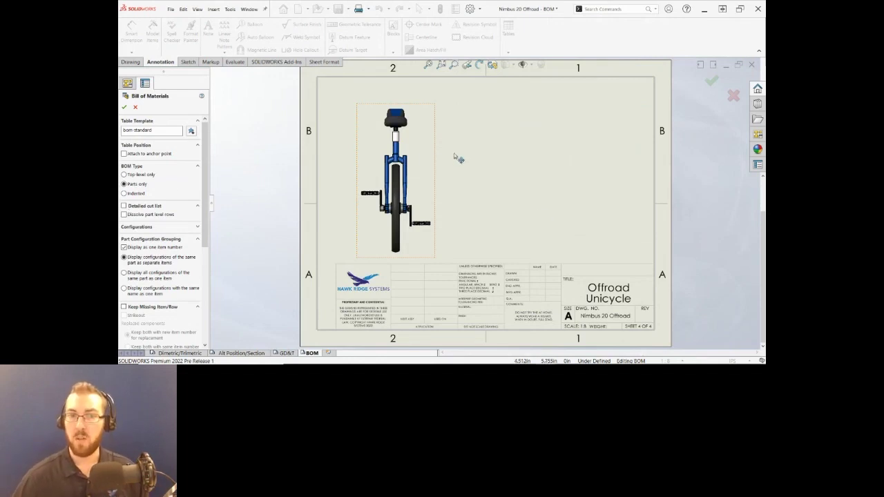
scroll(442, 162, "down", 6)
scroll(439, 148, "down", 6)
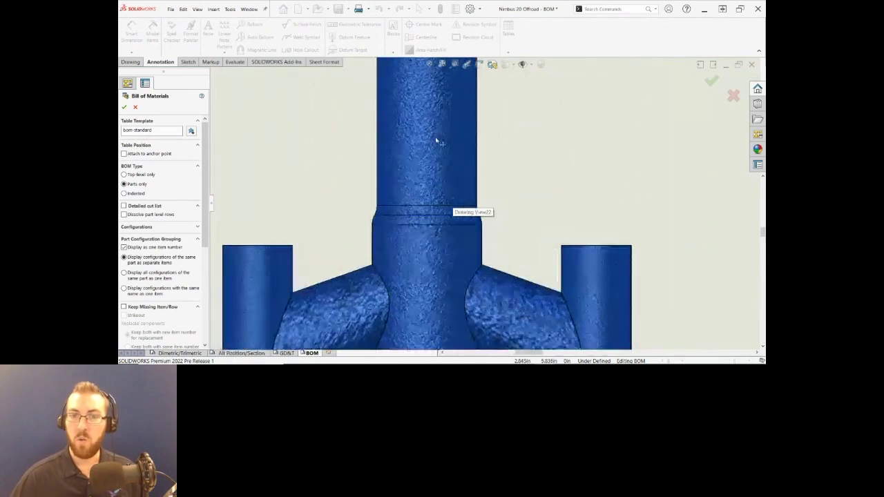
middle_click_drag(392, 239, 505, 122)
middle_click_drag(459, 188, 468, 181)
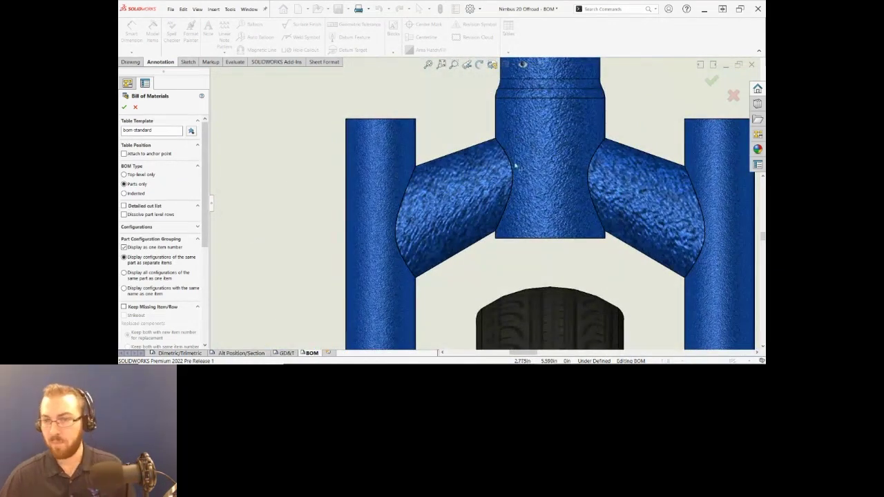
scroll(515, 165, "up", 10)
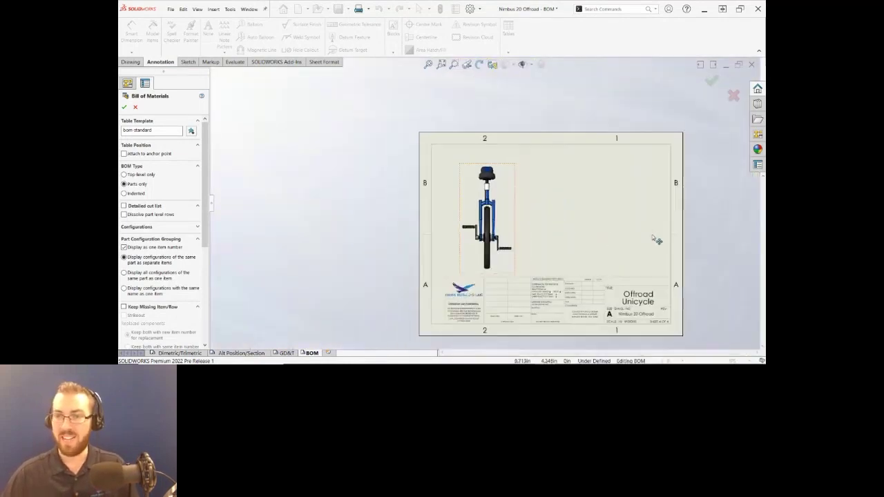
scroll(657, 241, "down", 2)
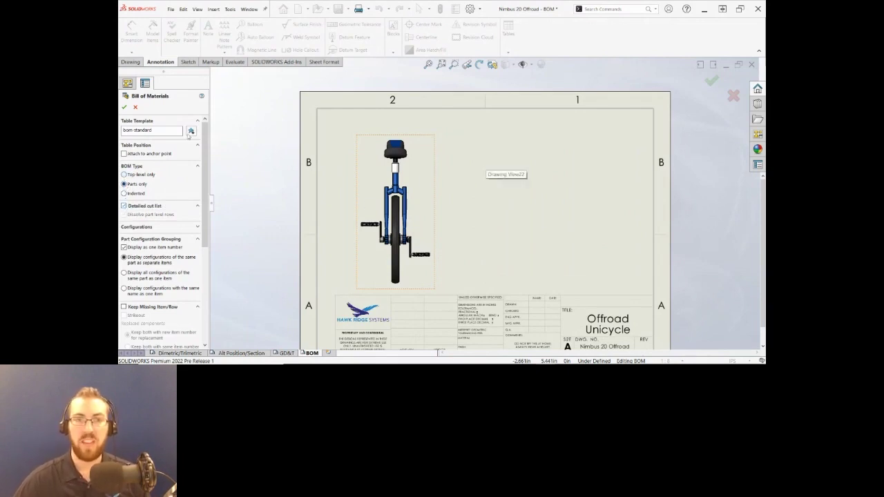
left_click(125, 108)
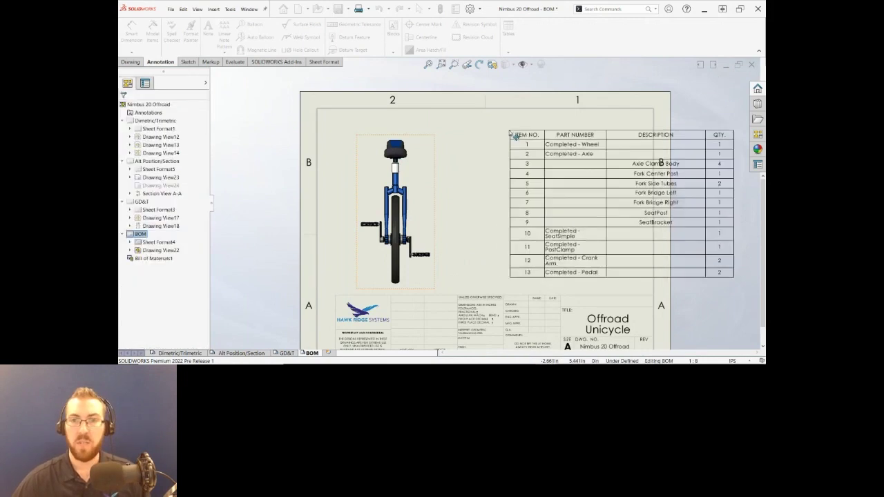
left_click(434, 118)
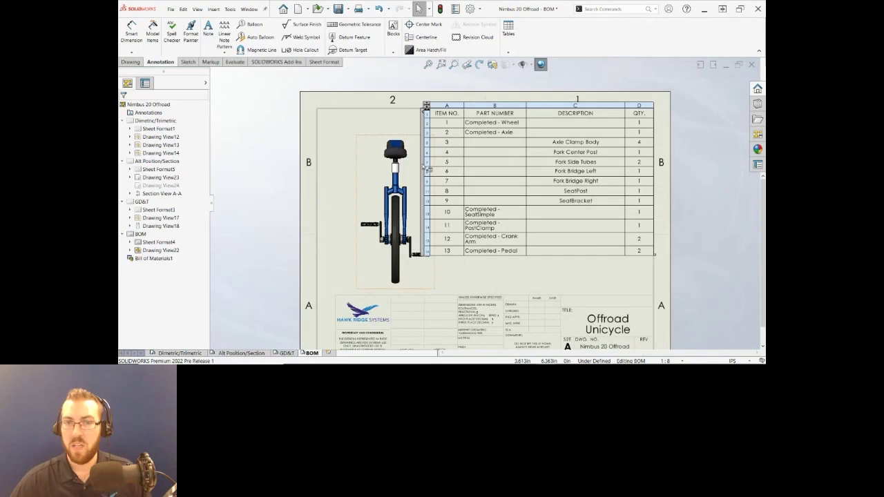
Narrow the bill of materials' Part Number column slightly and its Description column substantially so the table clears the unicycle view
scroll(564, 159, "down", 3)
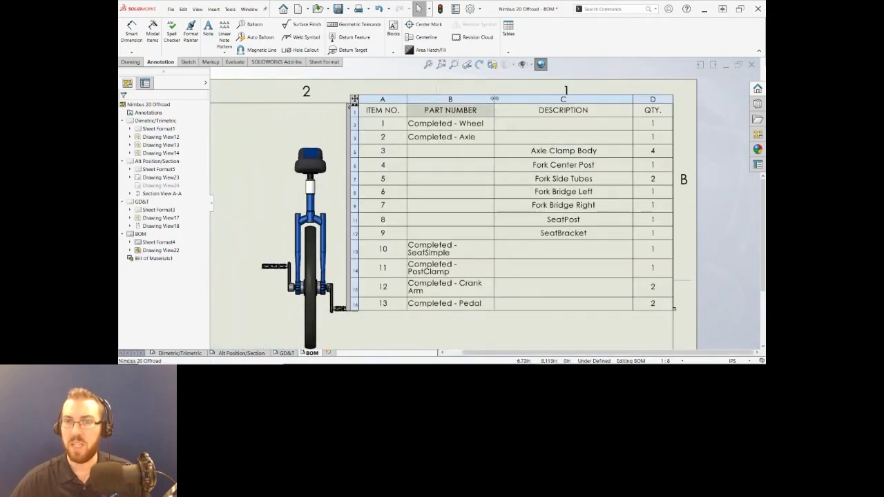
mouse_move(494, 99)
left_mouse_down()
mouse_move(548, 99)
mouse_move(492, 99)
left_mouse_up()
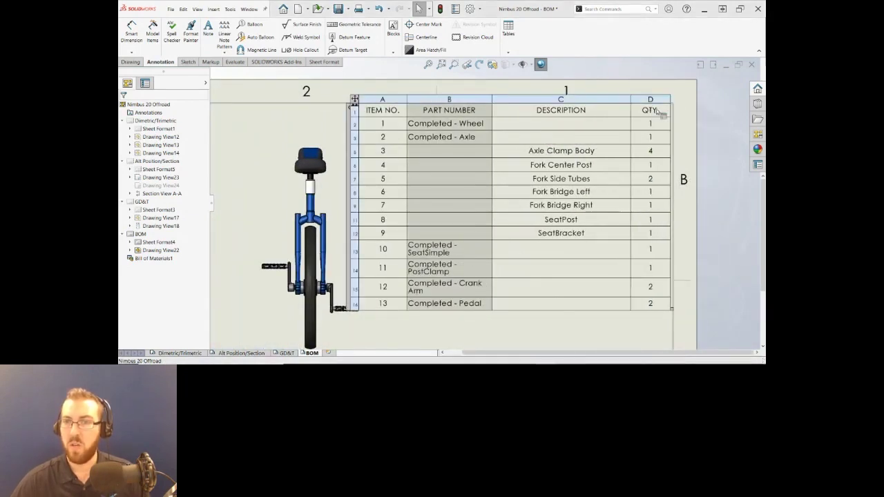
left_click_drag(631, 99, 575, 101)
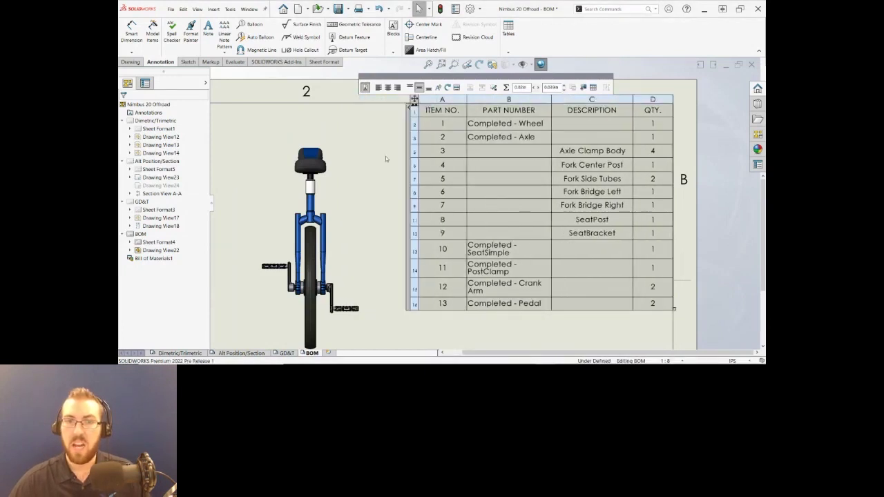
left_click(405, 171)
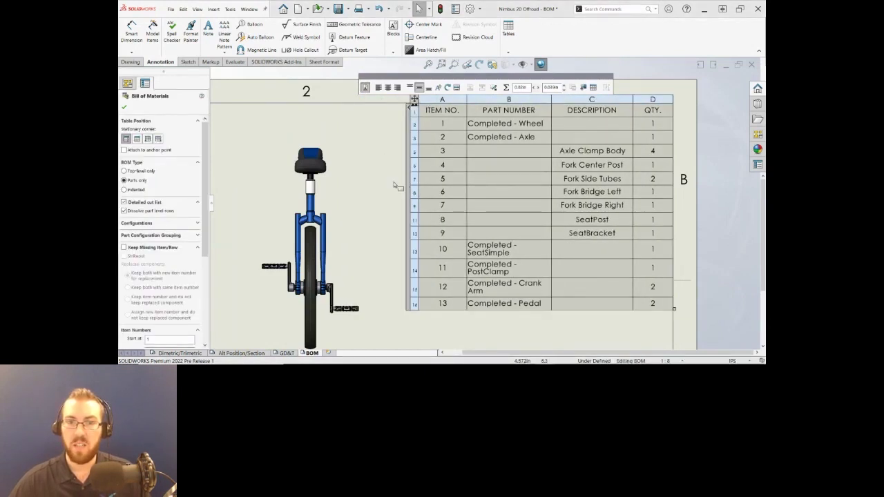
left_click(397, 187)
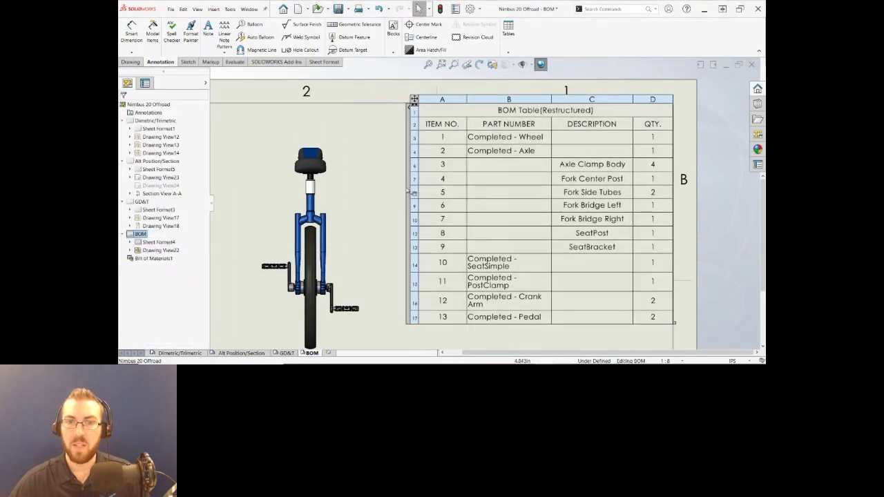
Expand the bill of materials' assembly structure and preview the parts behind items 3 and 9
left_click(409, 108)
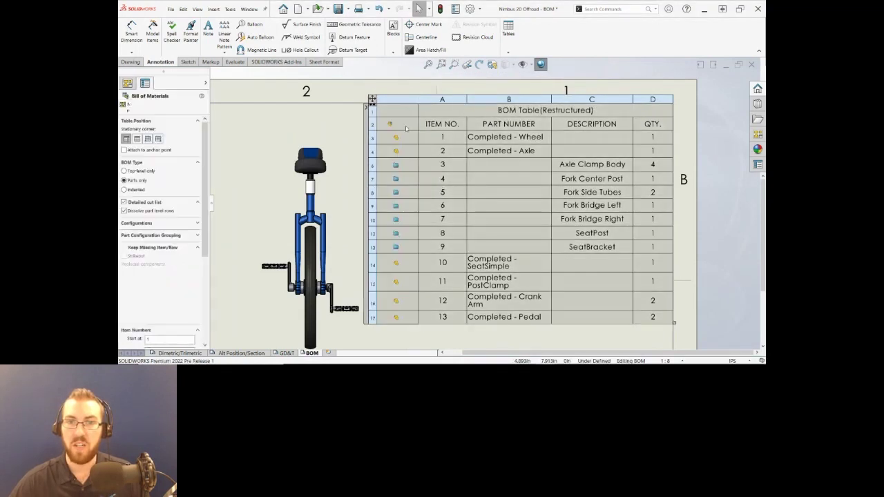
mouse_move(396, 165)
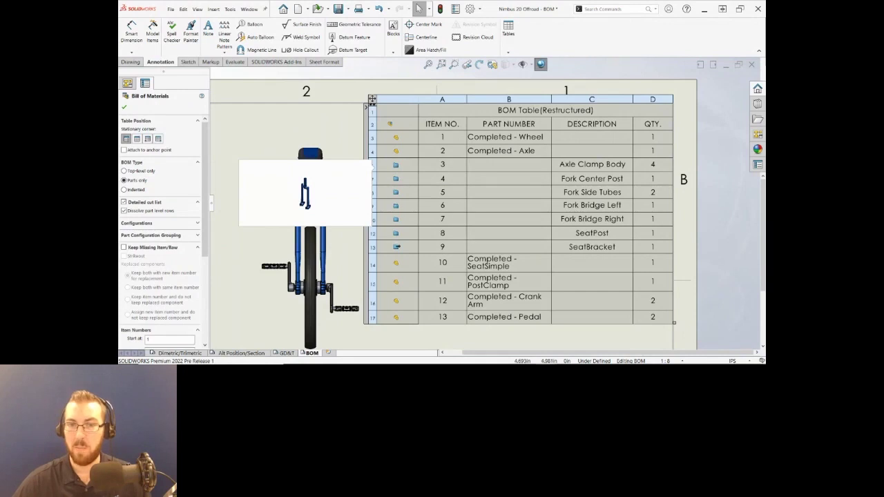
mouse_move(397, 247)
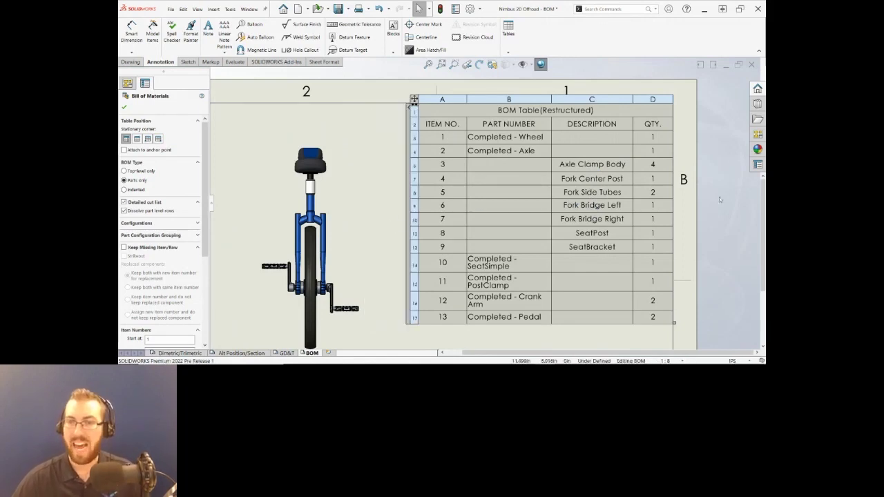
left_click(733, 233)
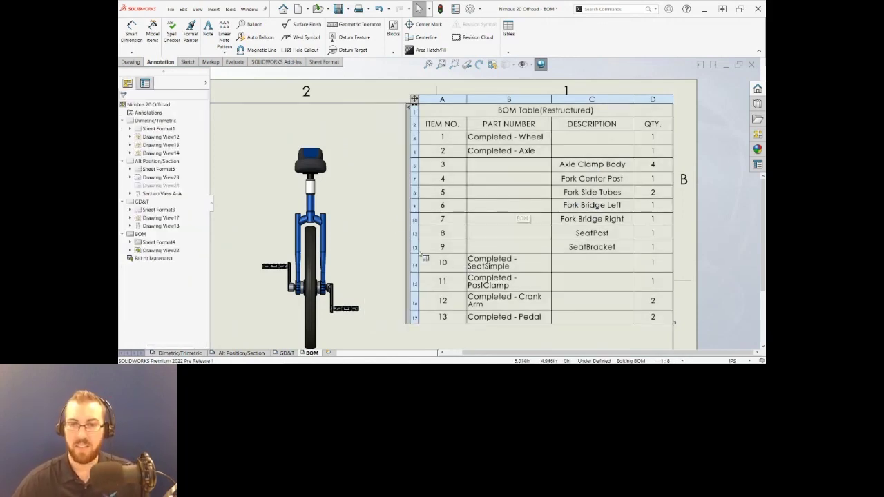
left_click(380, 228)
Add automatic item balloons with magnetic lines around the unicycle view
scroll(449, 182, "up", 3)
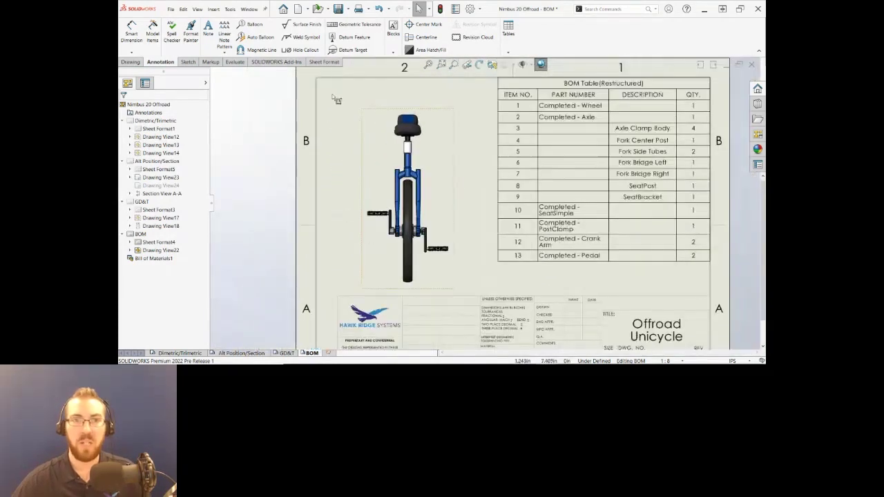
left_click(257, 37)
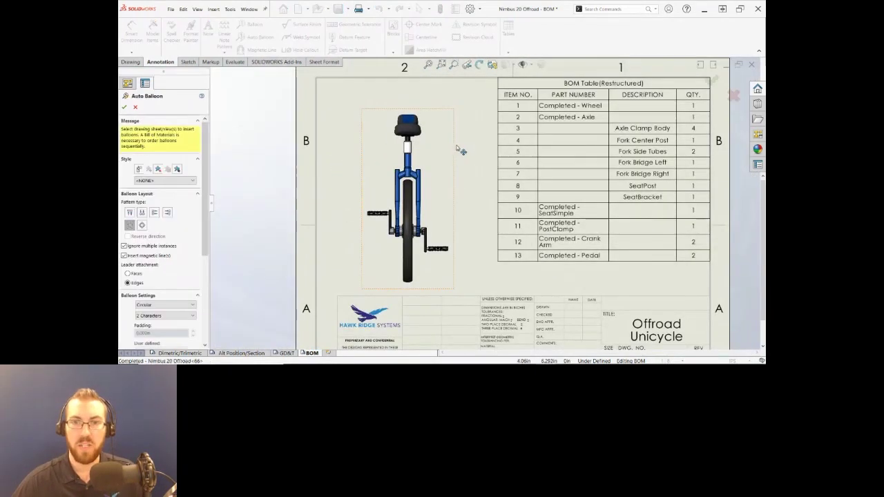
left_click(456, 143)
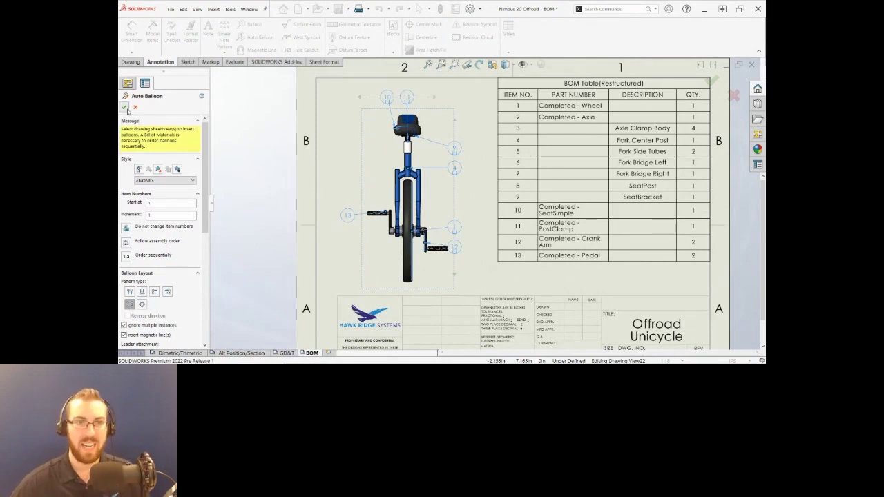
left_click(124, 107)
Add an item-number balloon to the fork side tube, aligned with the column of balloons beside the unicycle
scroll(430, 166, "up", 3)
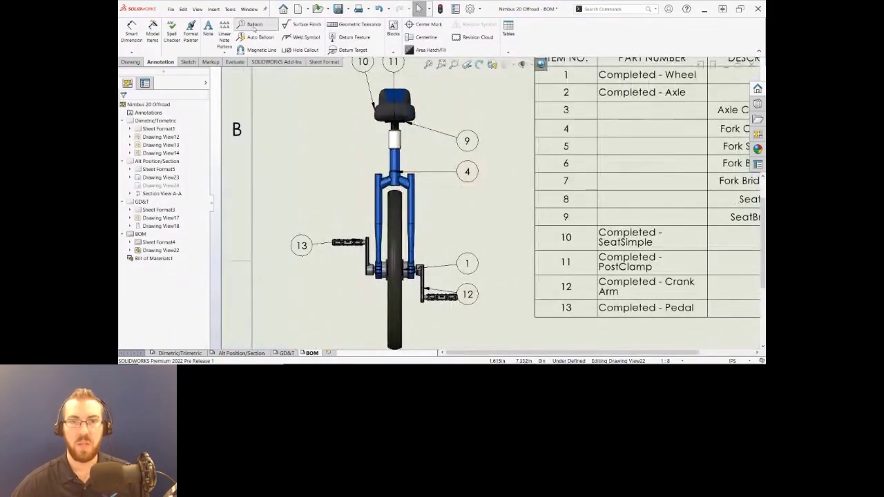
left_click(254, 24)
scroll(445, 210, "up", 2)
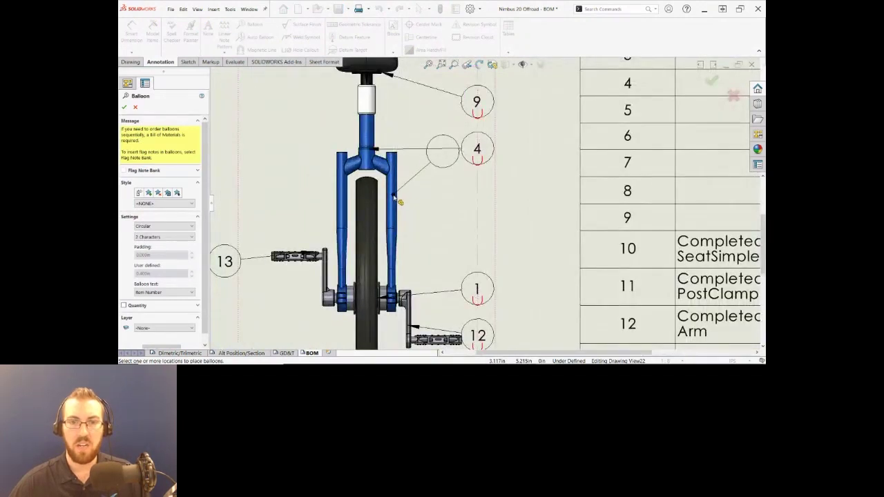
left_click(392, 200)
left_click(478, 210)
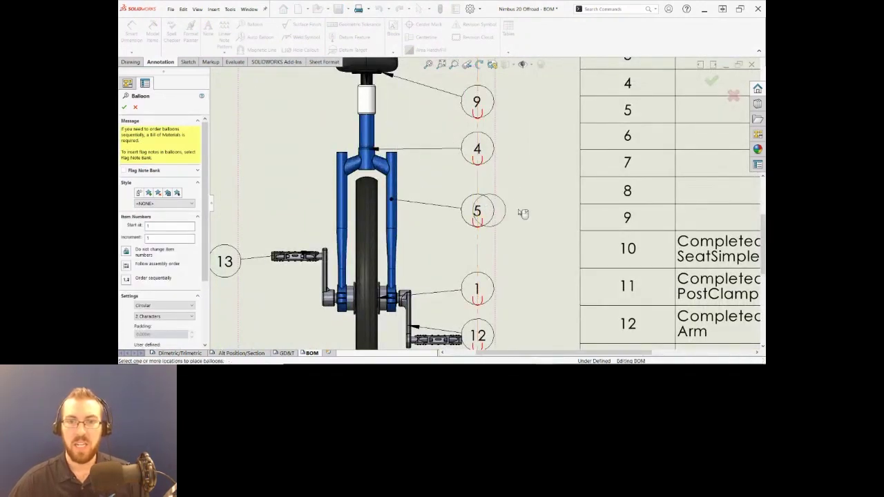
key("Escape")
mouse_move(667, 140)
middle_mouse_down()
mouse_move(674, 154)
mouse_move(468, 202)
middle_mouse_up()
scroll(469, 203, "up", 5)
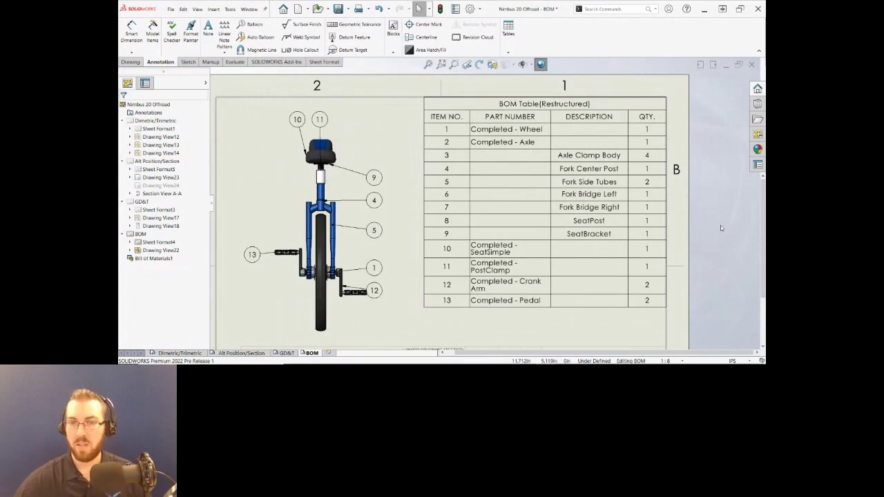
key("f")
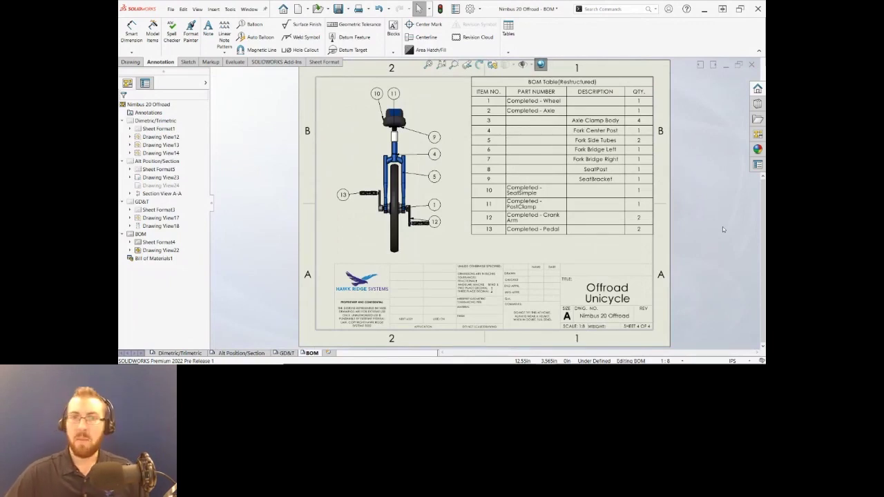
key("alt+Tab")
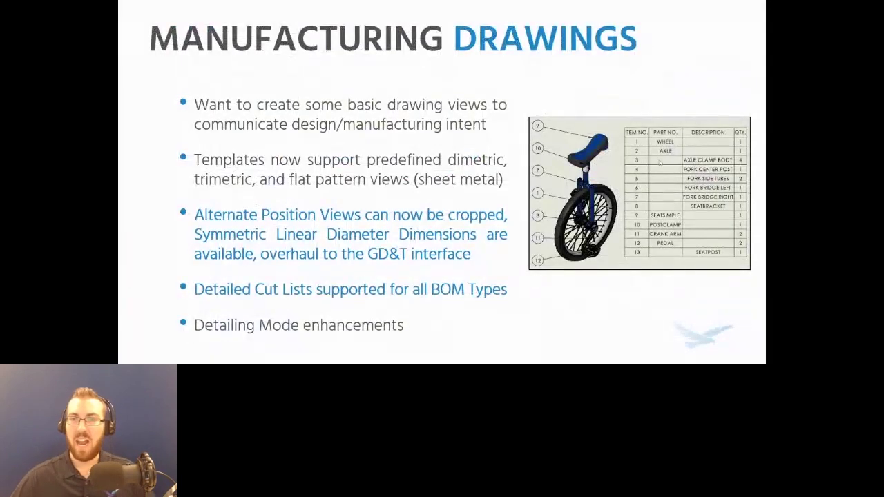
left_click(587, 243)
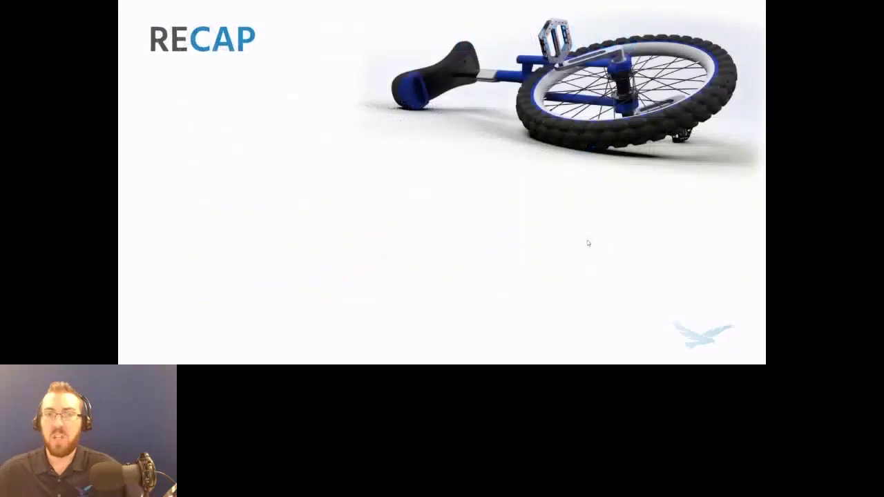
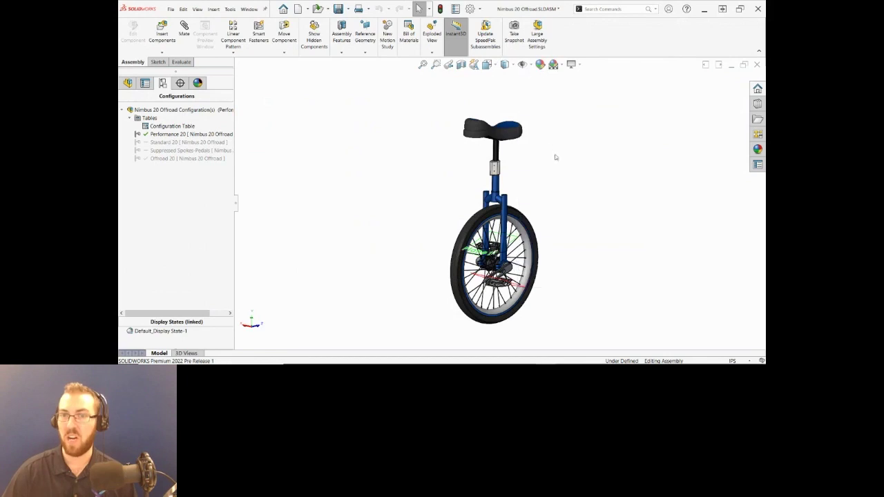
Hide the reference planes in the unicycle assembly
scroll(510, 158, "down", 3)
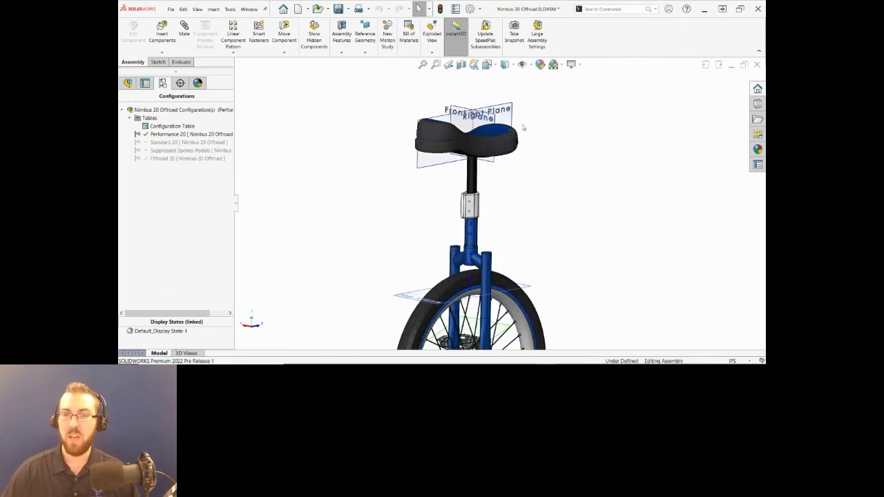
left_click(528, 65)
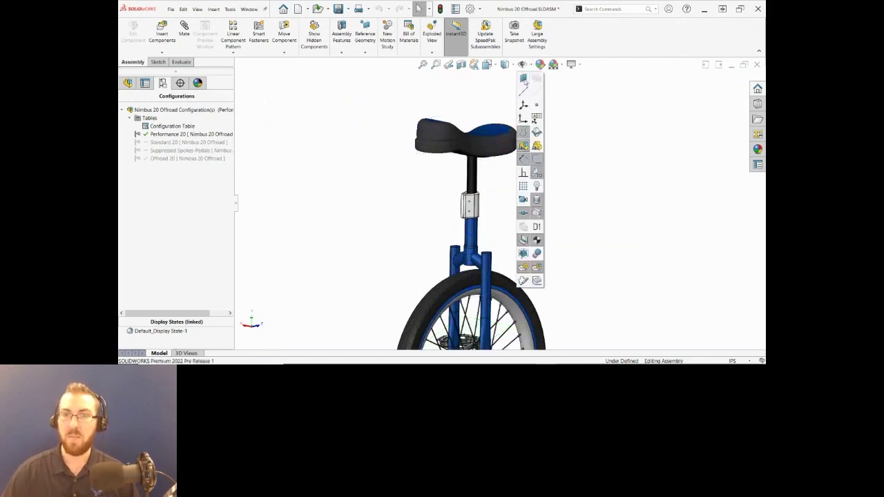
left_click(525, 84)
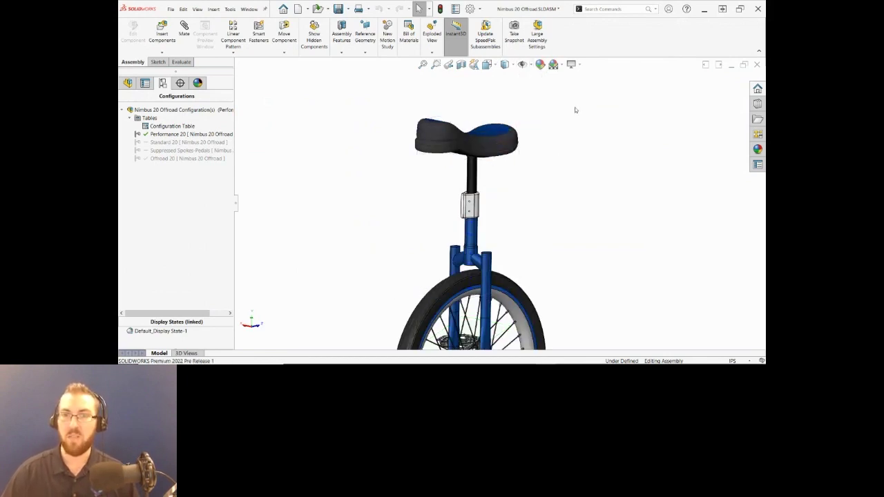
left_click(522, 67)
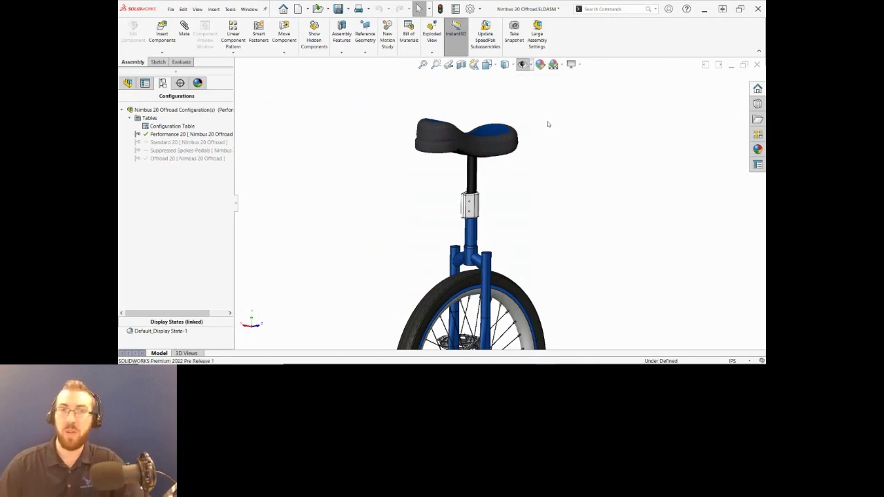
scroll(488, 138, "up", 2)
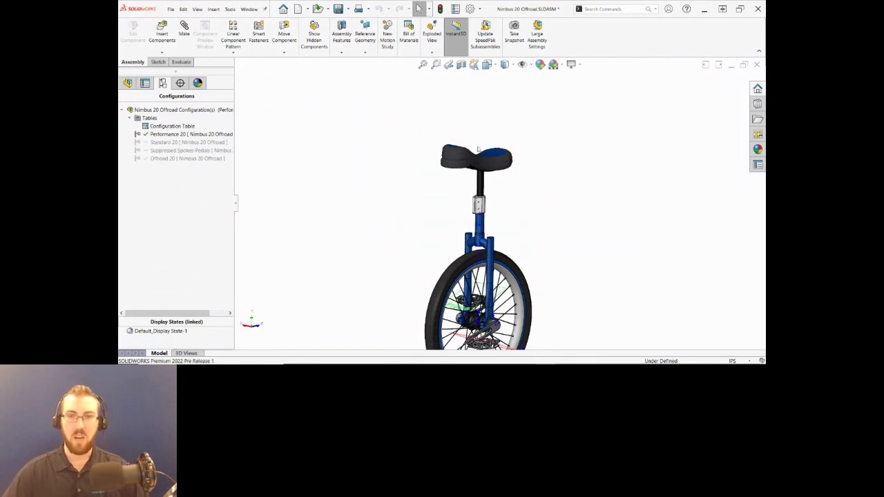
Reveal the reference planes of the seat and seat post, selecting the seat's right plane and a front plane, and clear the selection
scroll(501, 123, "down", 3)
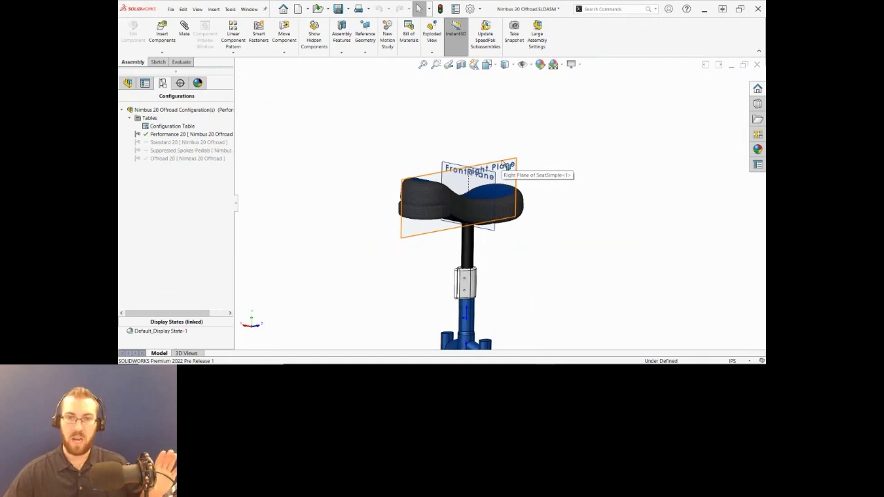
left_click(502, 163)
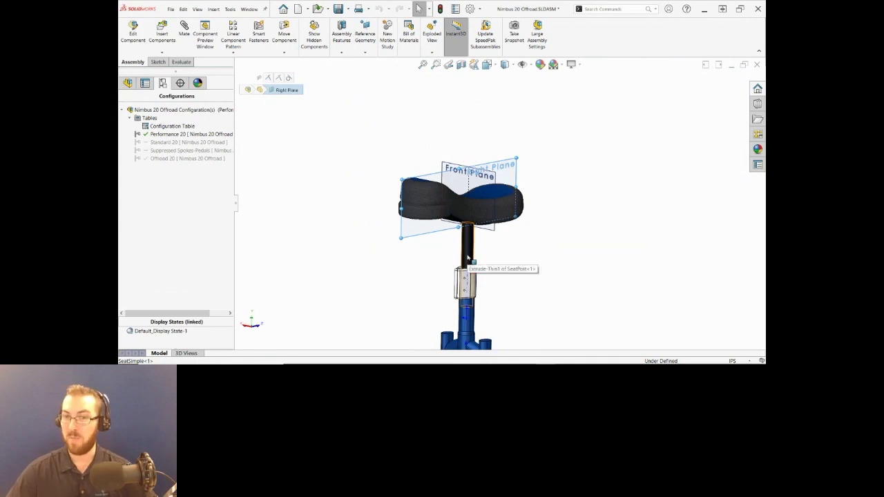
scroll(489, 256, "up", 2)
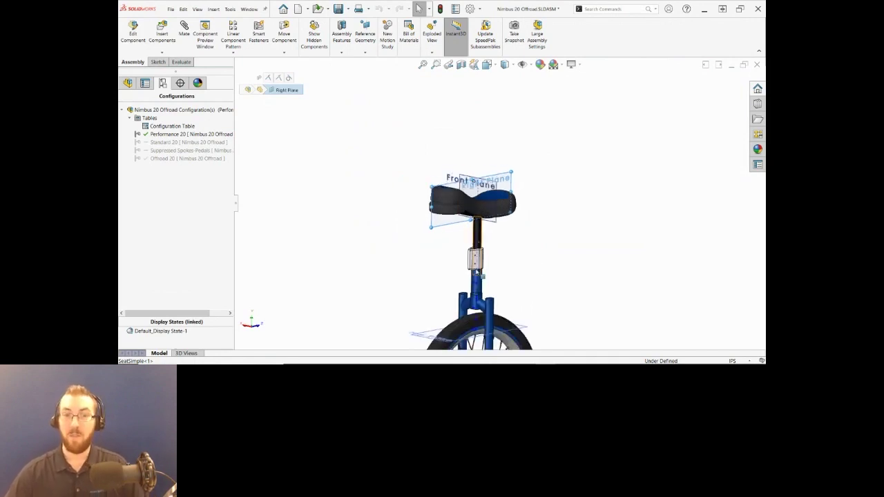
scroll(490, 255, "down", 2)
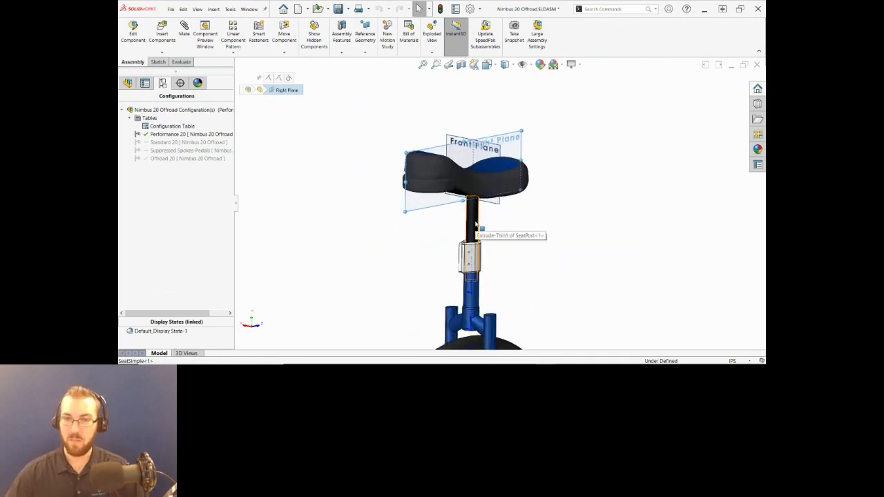
key("q")
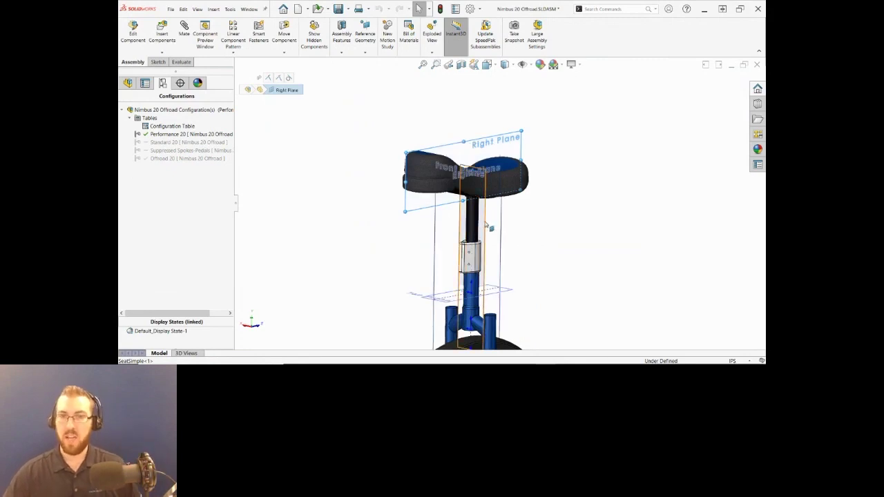
left_click(486, 224)
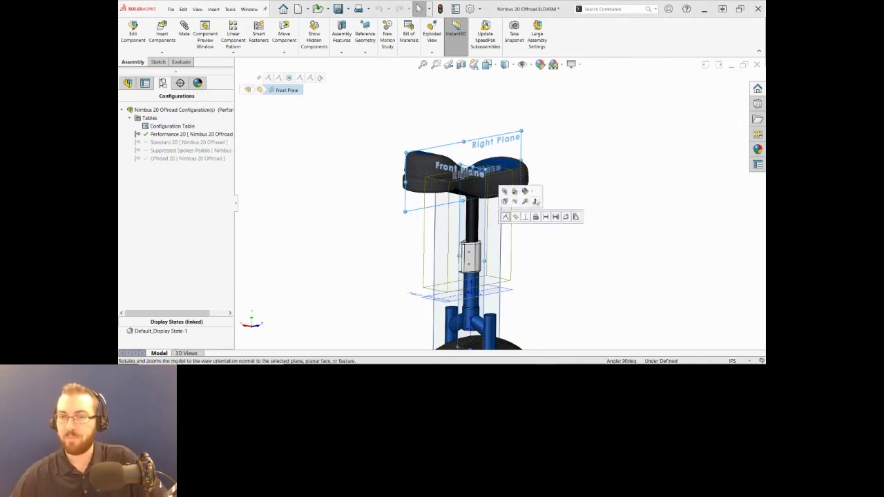
left_click(607, 180)
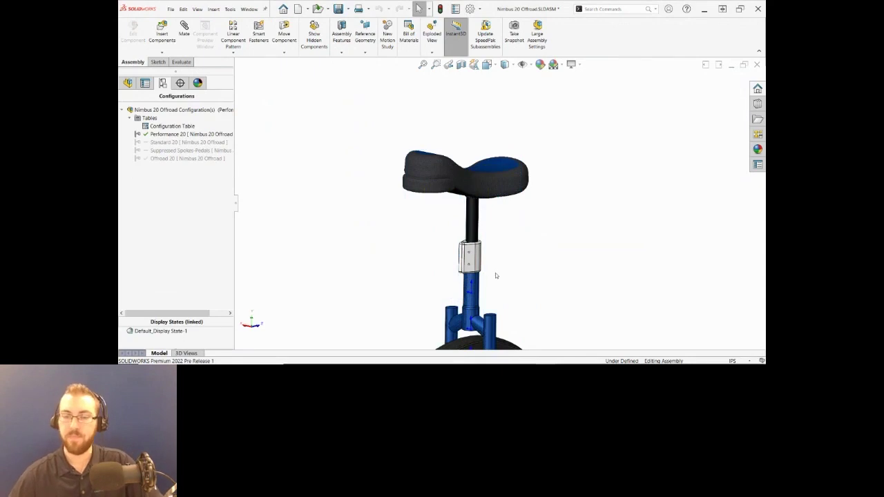
Hide the green and red reference lines around the unicycle's wheel hub
scroll(499, 204, "down", 5)
scroll(508, 287, "up", 3)
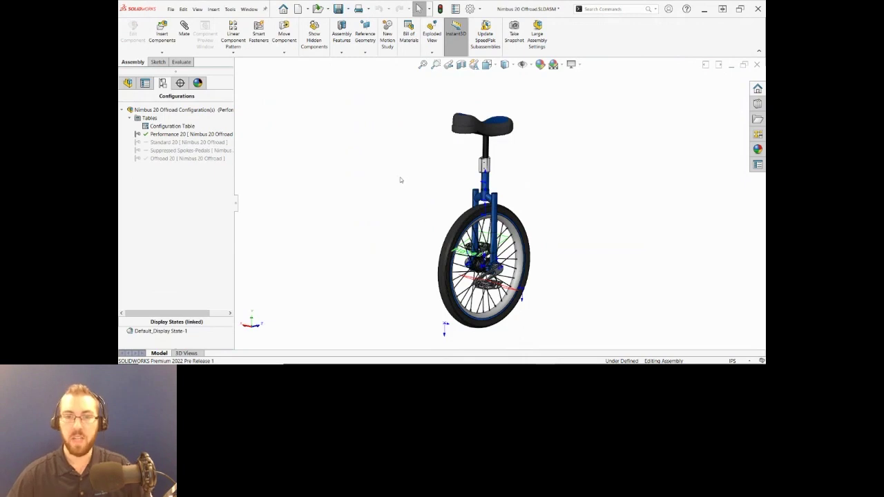
key("q")
key("q")
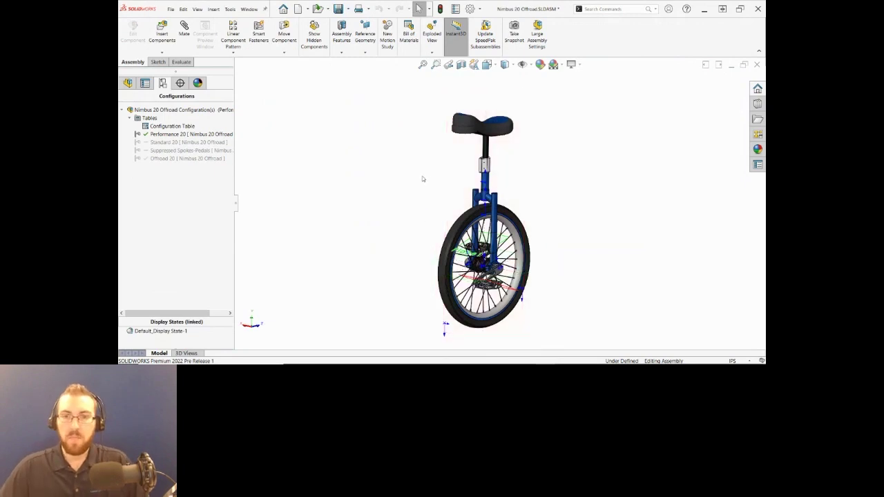
left_click(522, 64)
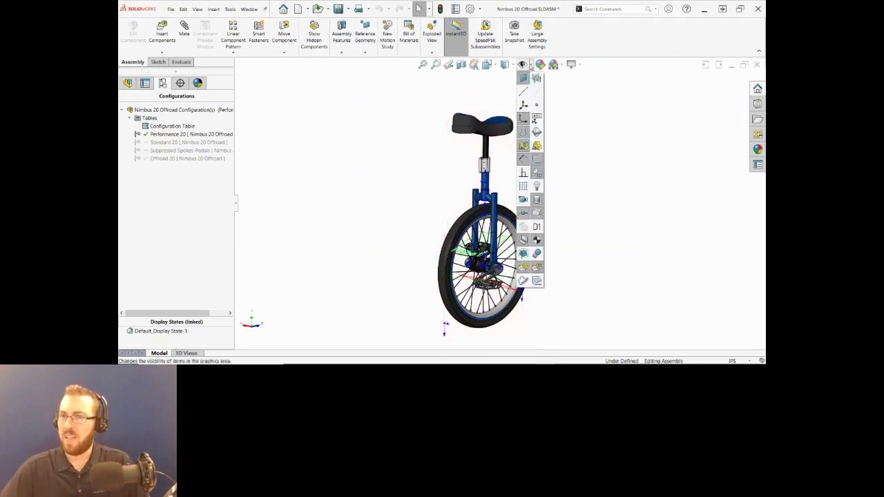
left_click(638, 189)
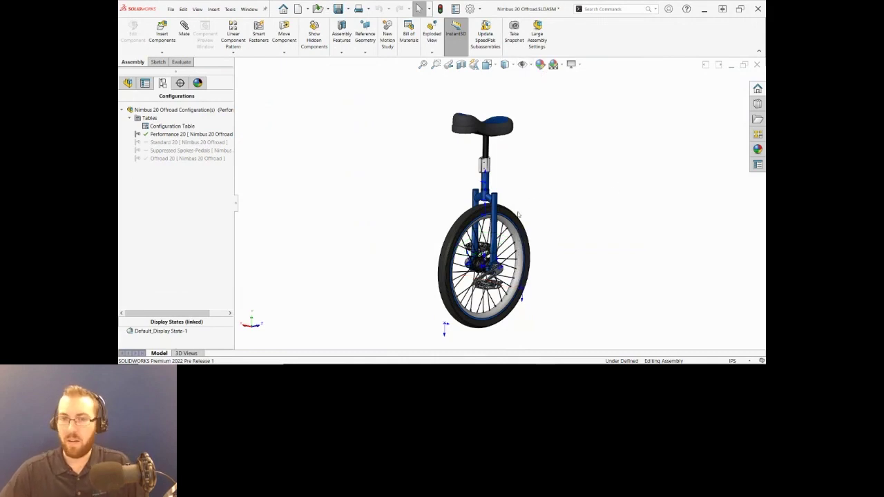
scroll(519, 215, "up", 1)
scroll(501, 249, "down", 1)
mouse_move(553, 216)
middle_mouse_down()
mouse_move(543, 201)
mouse_move(559, 211)
middle_mouse_up()
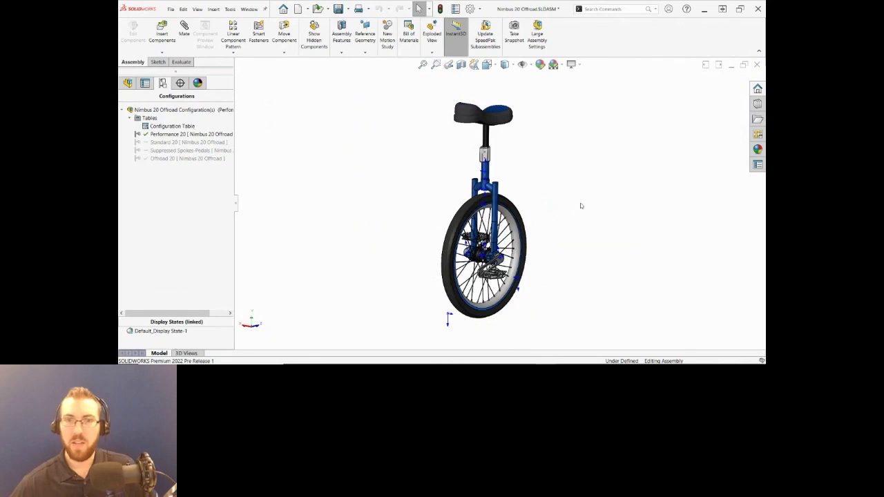
scroll(545, 205, "down", 1)
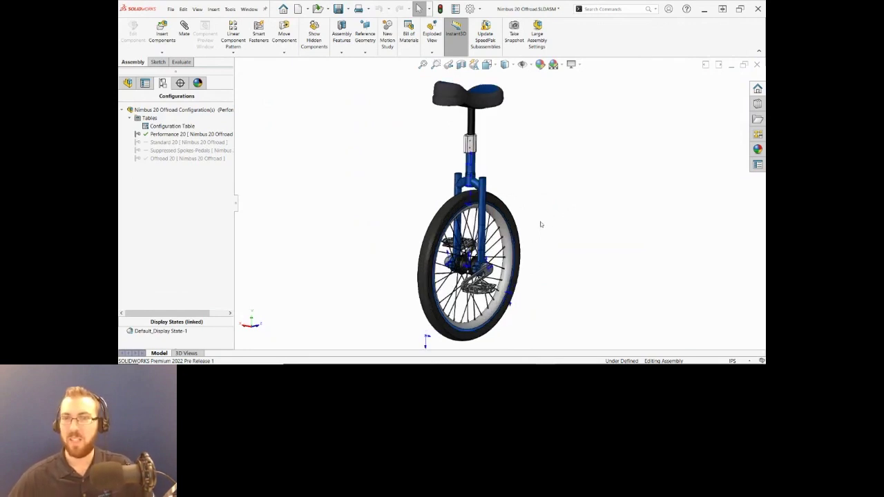
scroll(542, 223, "up", 1)
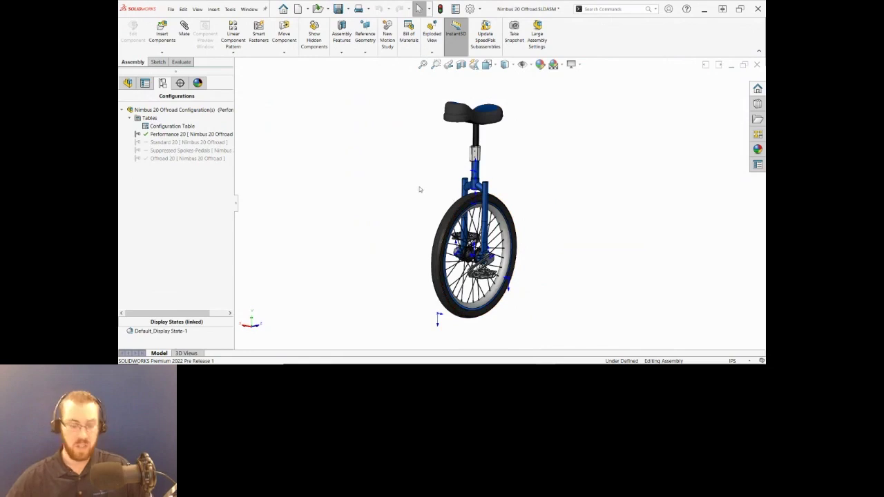
On the drawing's GD&T sheet, add a fourth frame to the fork clamp hole's geometric tolerance with the perpendicularity symbol
key("ctrl+Tab")
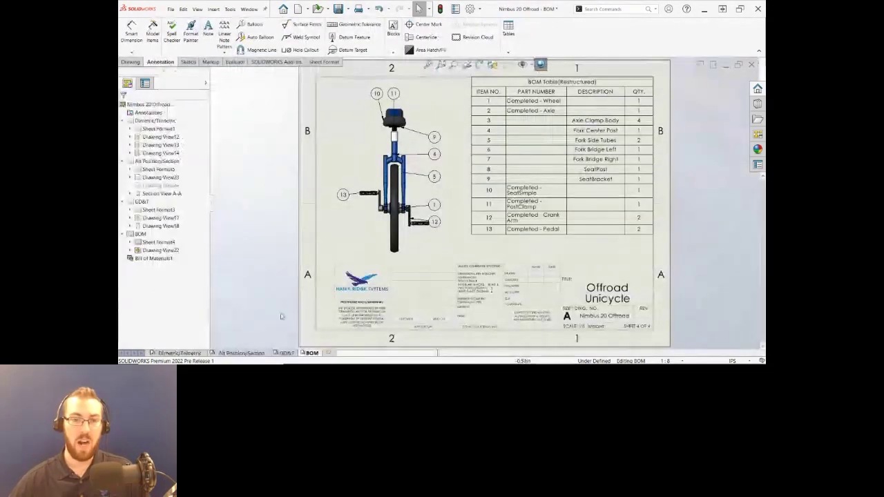
left_click(286, 353)
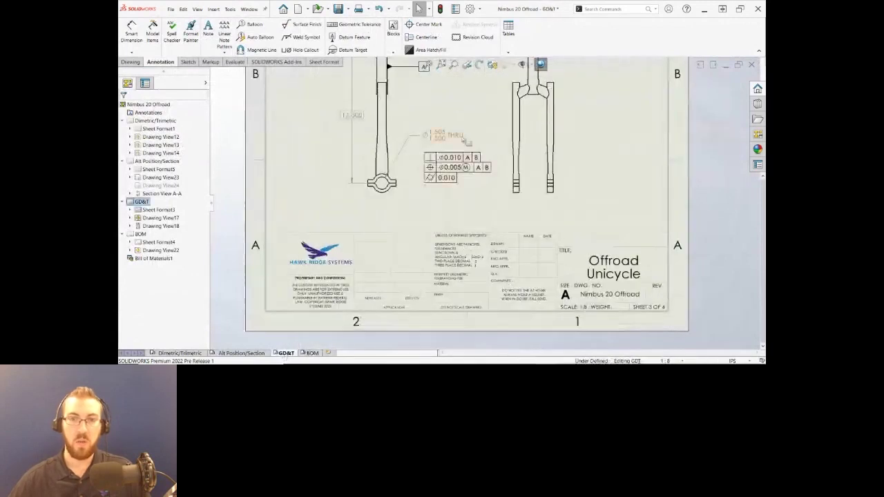
scroll(461, 161, "down", 3)
scroll(461, 160, "down", 2)
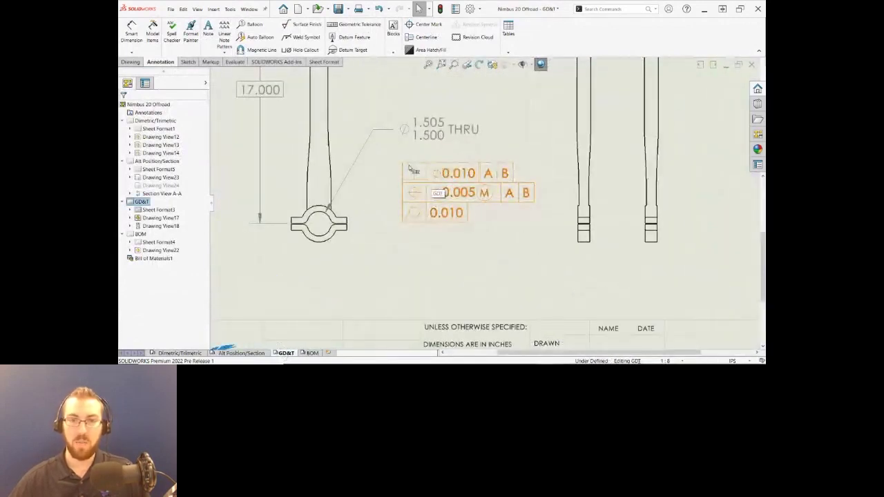
left_click(409, 168)
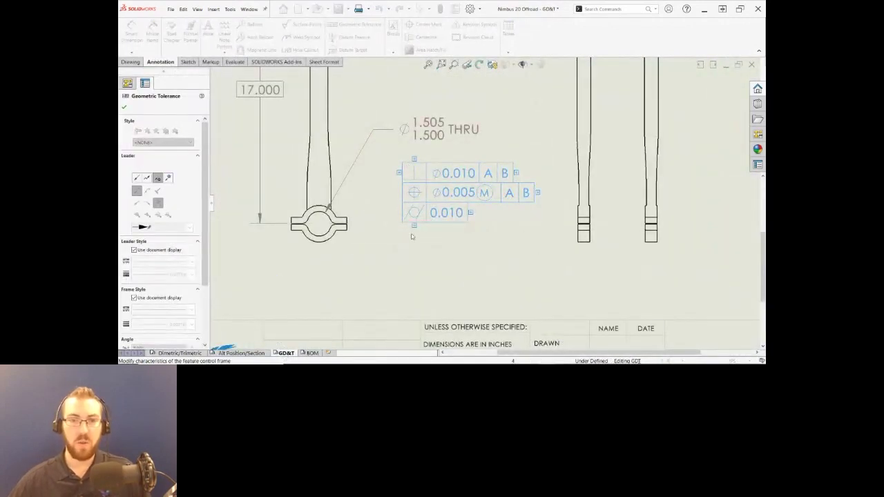
right_click(415, 227)
left_click(446, 232)
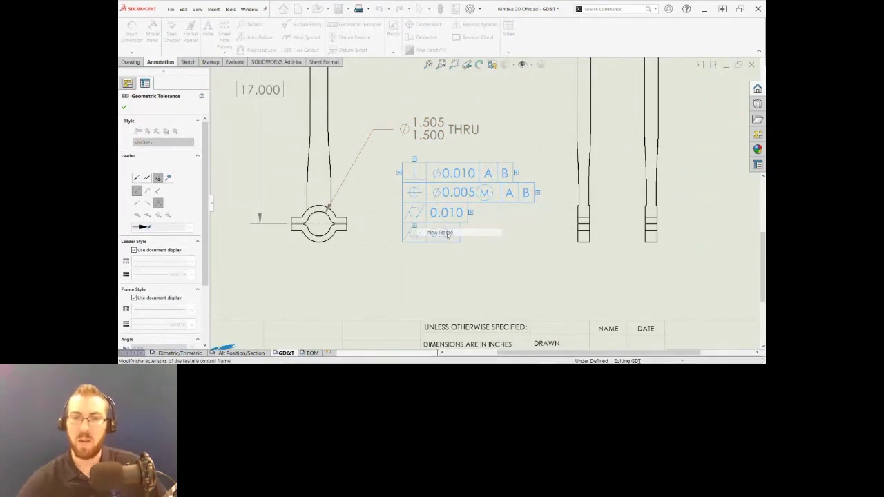
left_click_drag(413, 252, 560, 143)
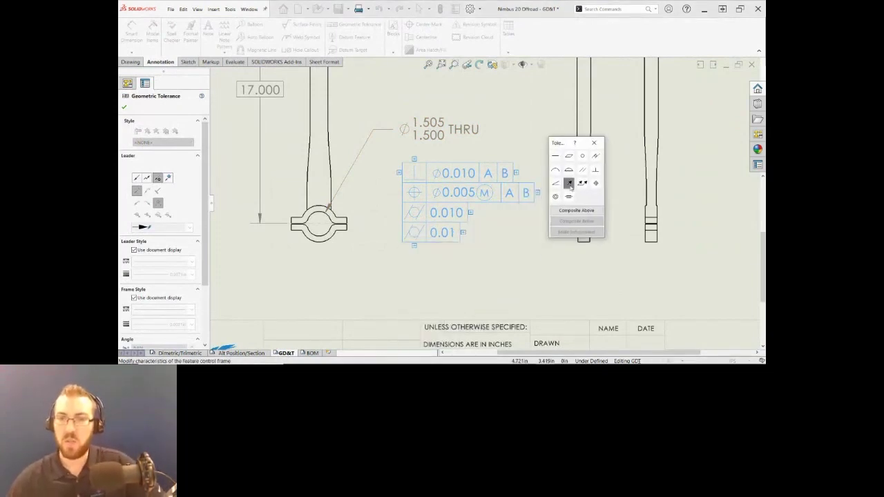
left_click(595, 169)
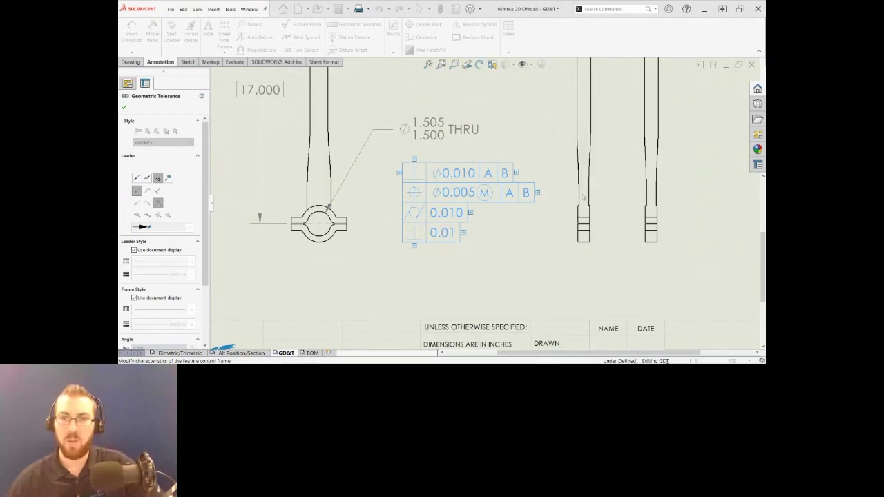
Review the Range, Offset Zone, Feature, Characteristic, Material Condition and Symbol tolerance options for the new perpendicularity frame
left_click_drag(497, 250, 572, 124)
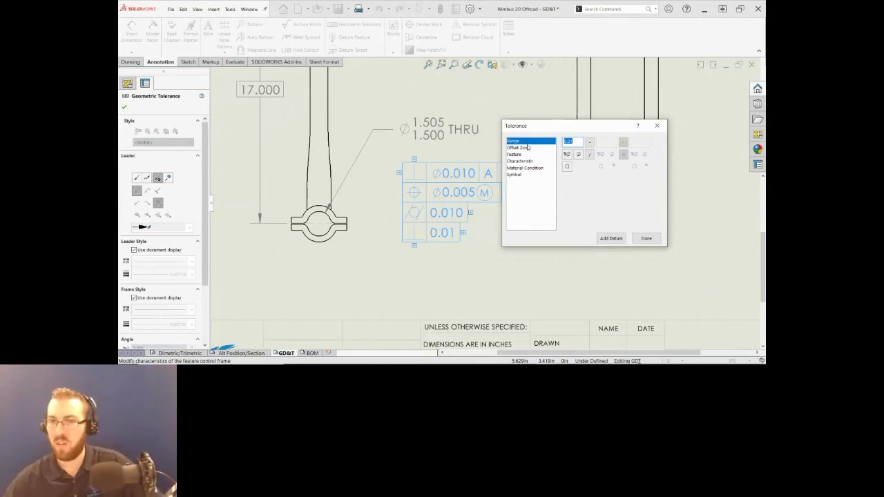
left_click(526, 148)
left_click(514, 154)
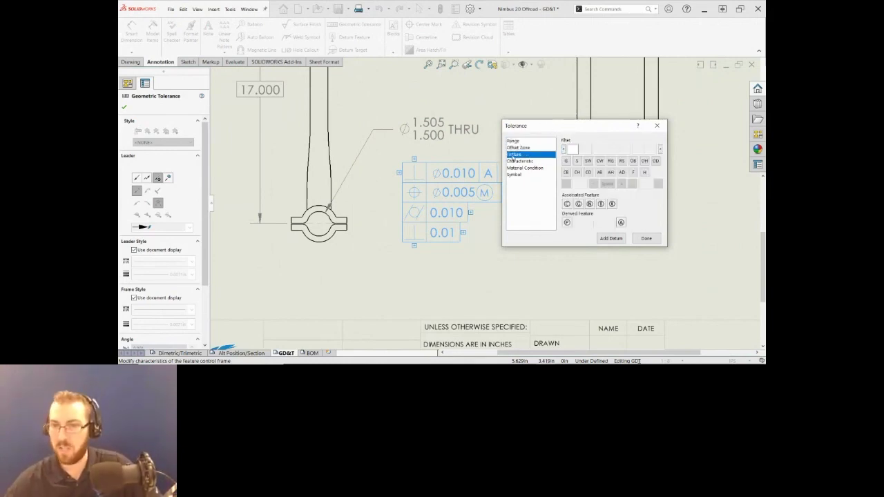
left_click(519, 161)
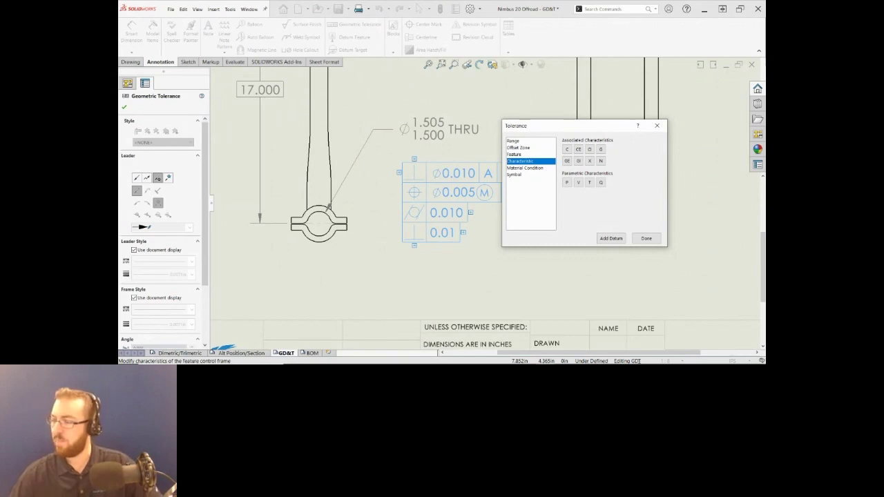
left_click(519, 168)
left_click(515, 175)
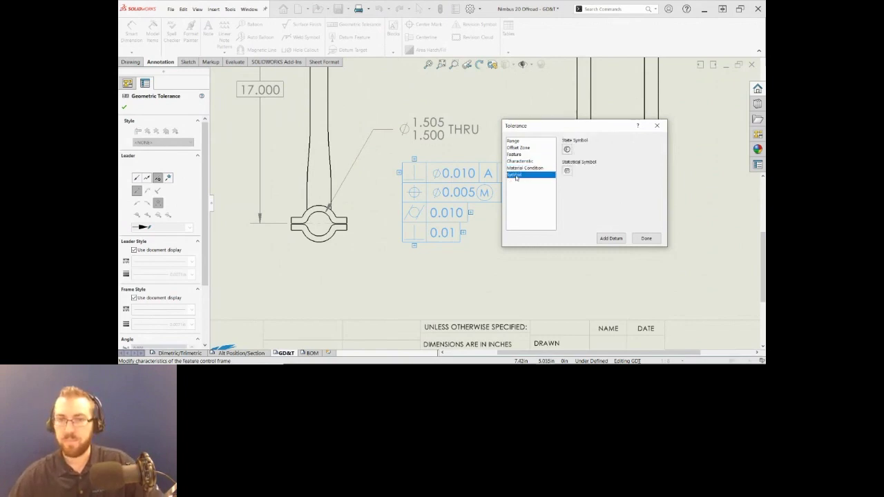
left_click(515, 142)
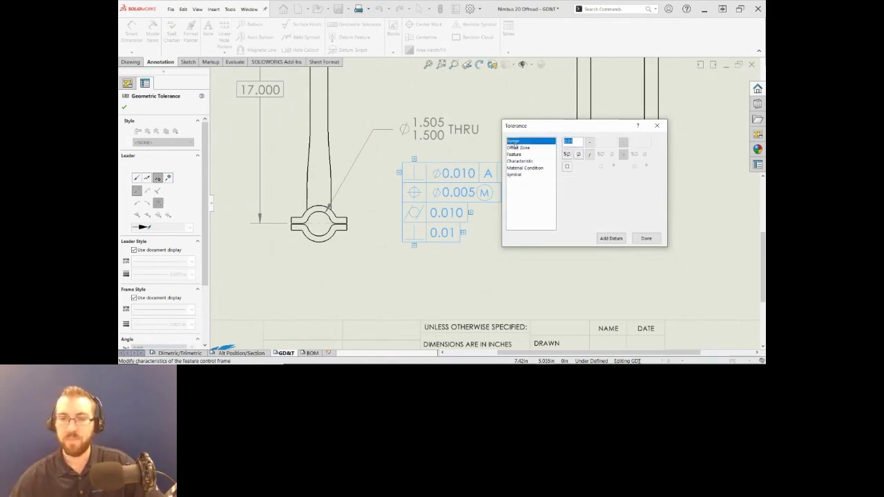
left_click(516, 148)
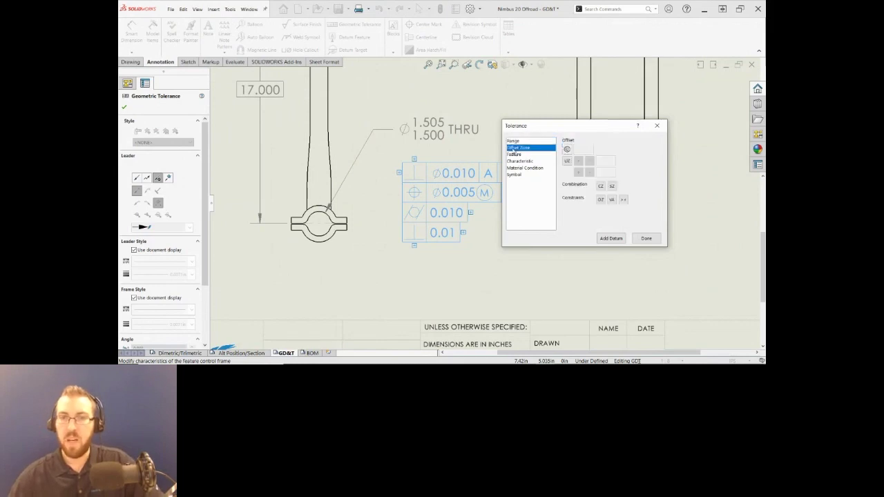
left_click_drag(558, 132, 610, 97)
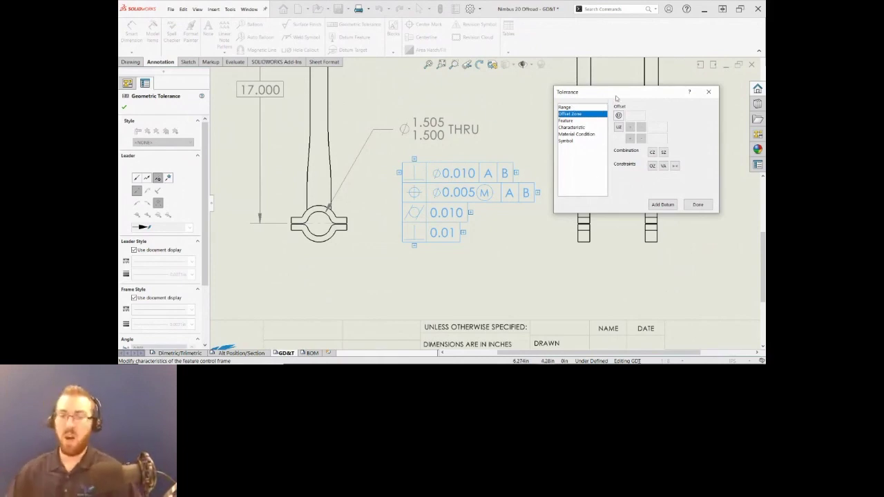
mouse_move(542, 361)
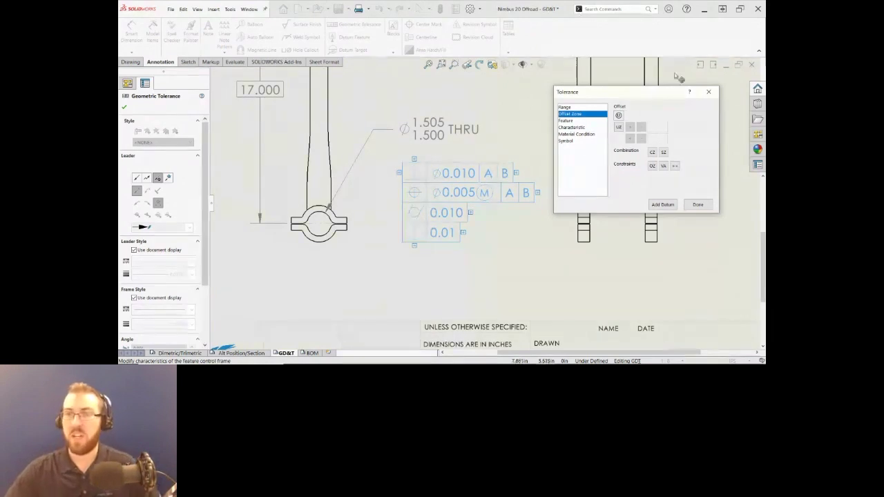
left_click(707, 91)
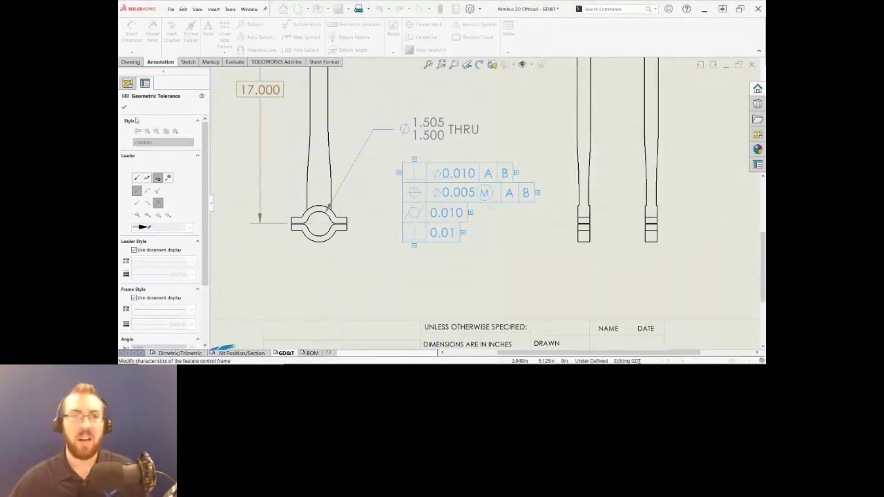
key("Escape")
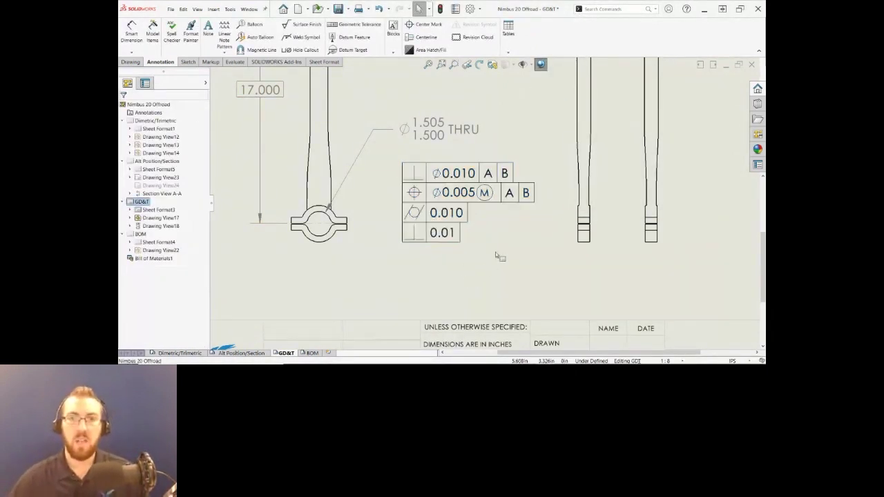
Switch to the Nimbus 20 Offroad assembly and filter the keyboard customization list to Commands with Keyboard Shortcuts
key("alt+Tab")
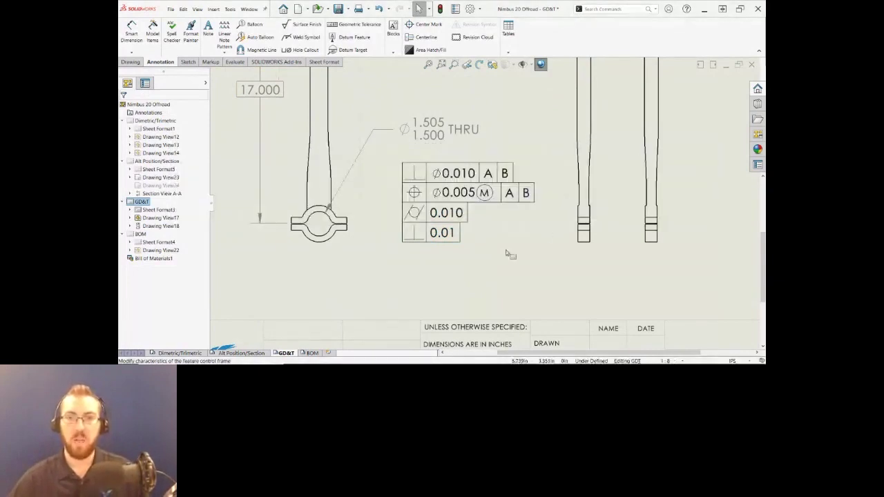
key("ctrl+Tab")
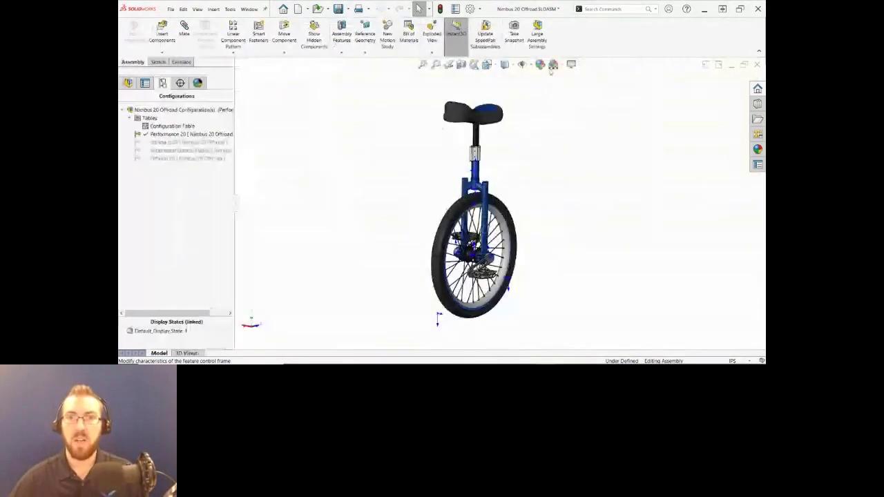
right_click(570, 43)
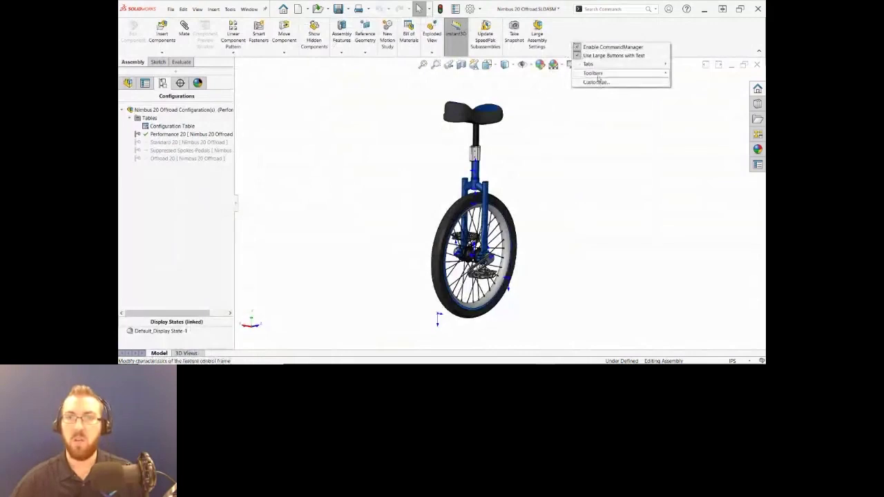
left_click(576, 84)
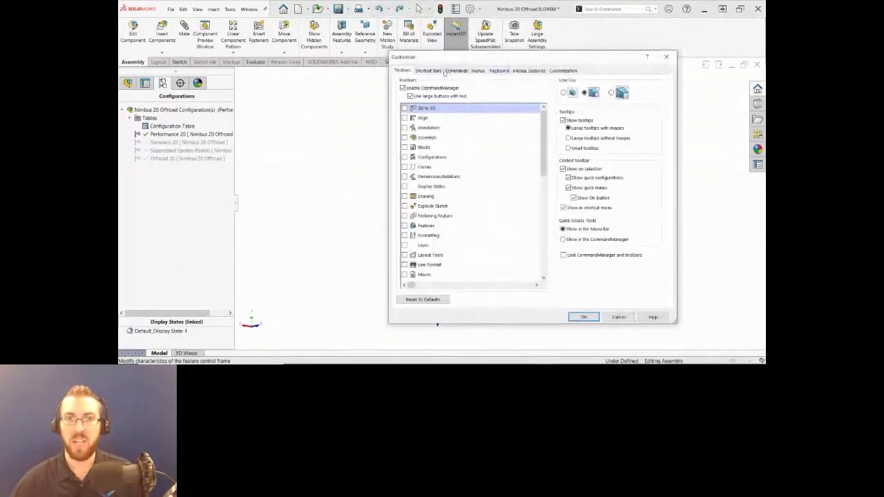
left_click(456, 71)
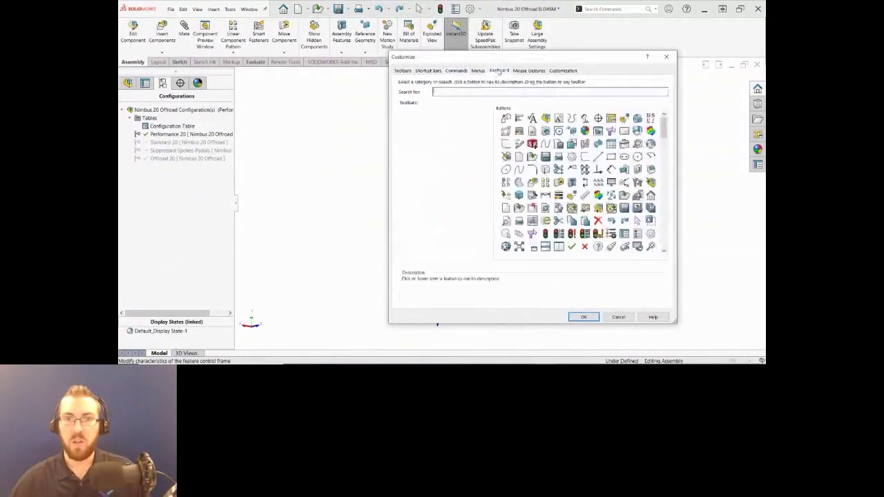
left_click(499, 71)
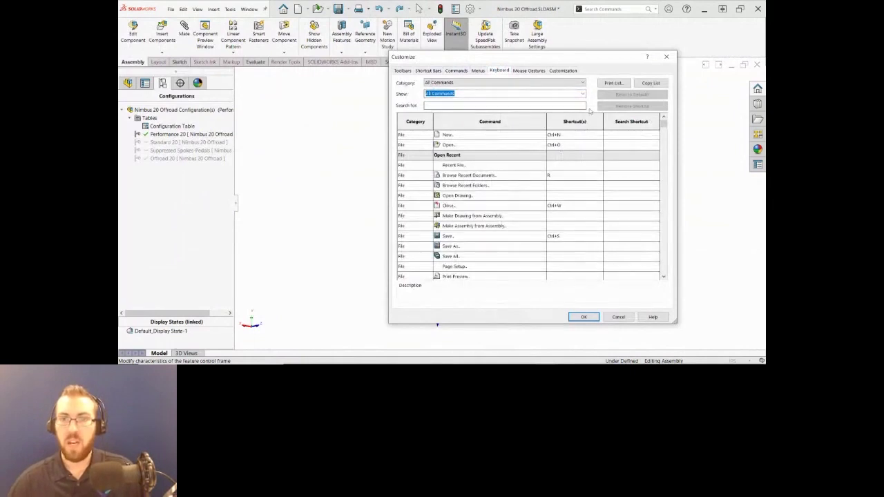
left_click(583, 94)
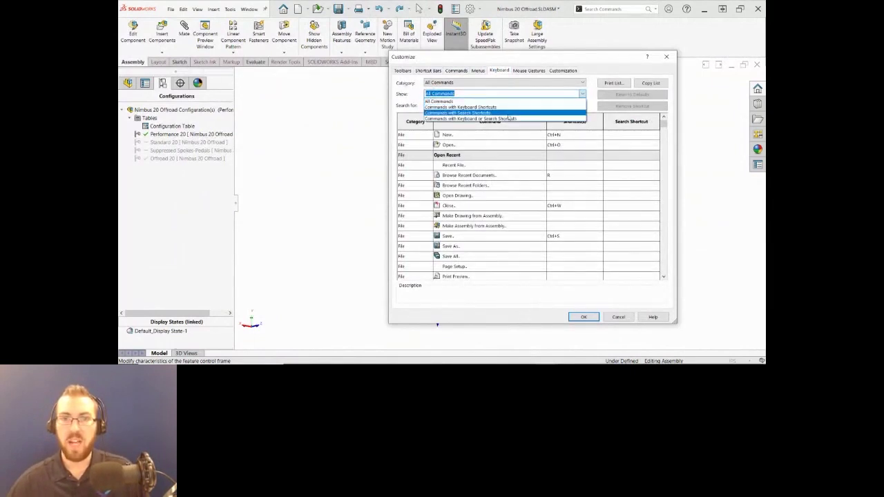
left_click(486, 107)
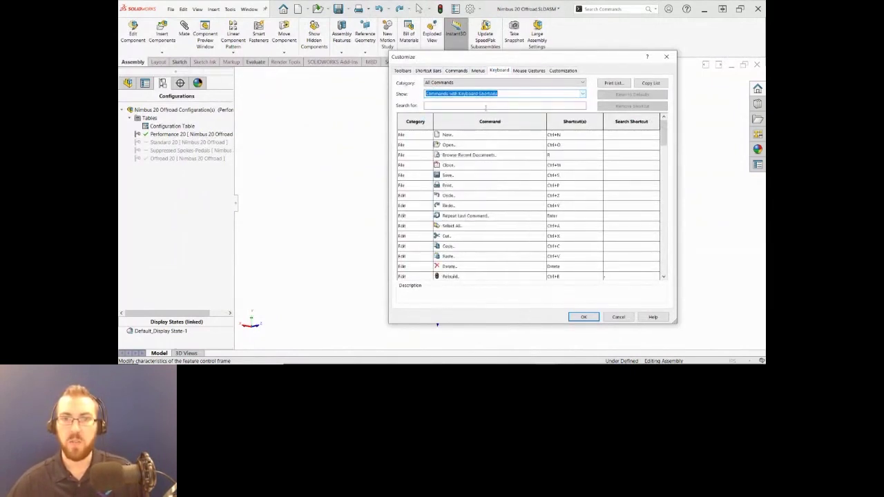
Find the shortcut entry for Primary and Reference planes, Coordinates and Origins, widen the dialog to read it fully, and cancel the customization
left_click_drag(661, 138, 661, 220)
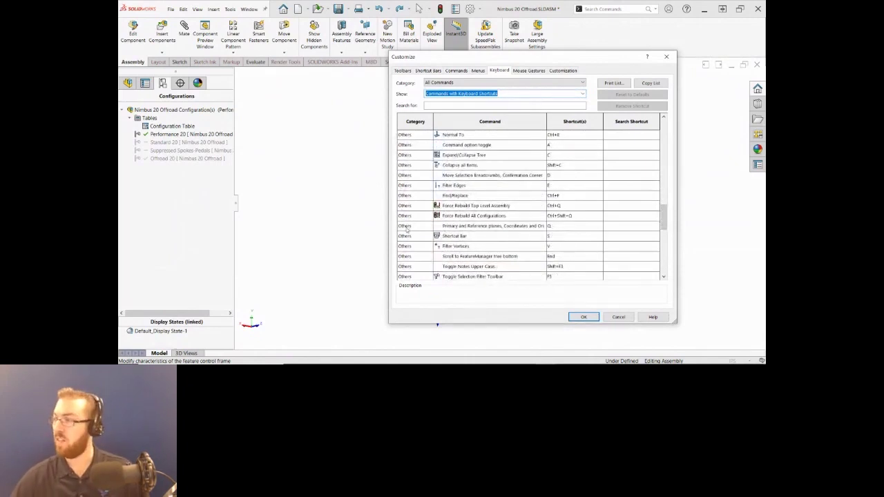
left_click(406, 227)
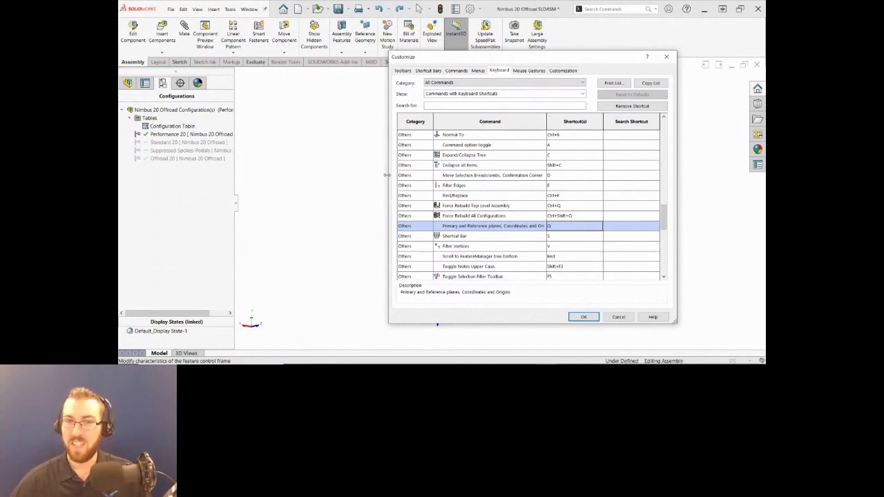
left_click_drag(389, 176, 310, 195)
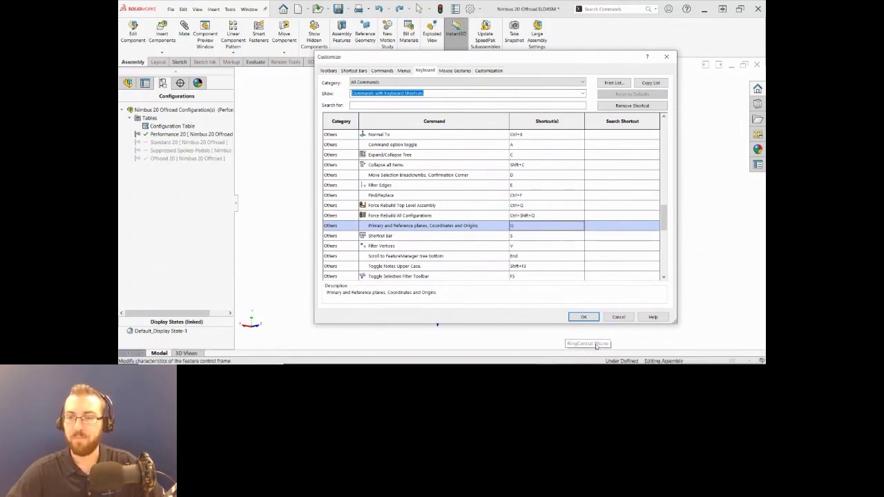
left_click(626, 317)
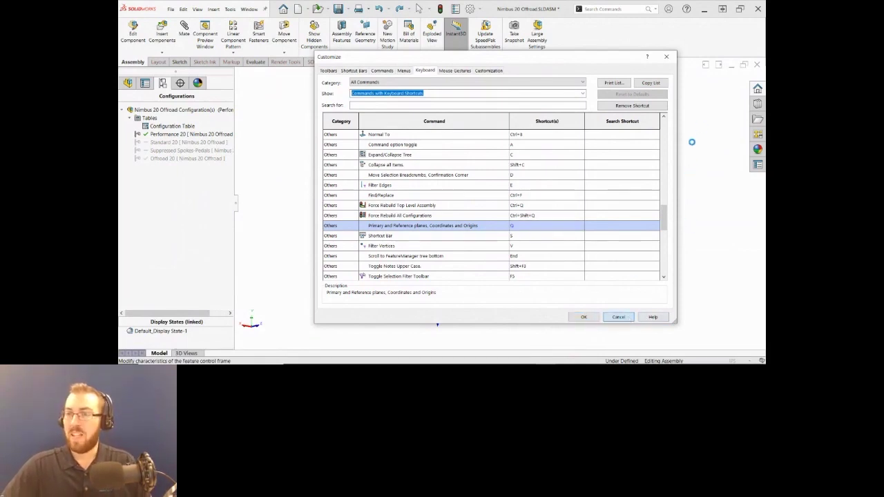
Switch to the PowerPoint slide show and advance past the Q&A slide to the closing contact slide
key("alt+Tab")
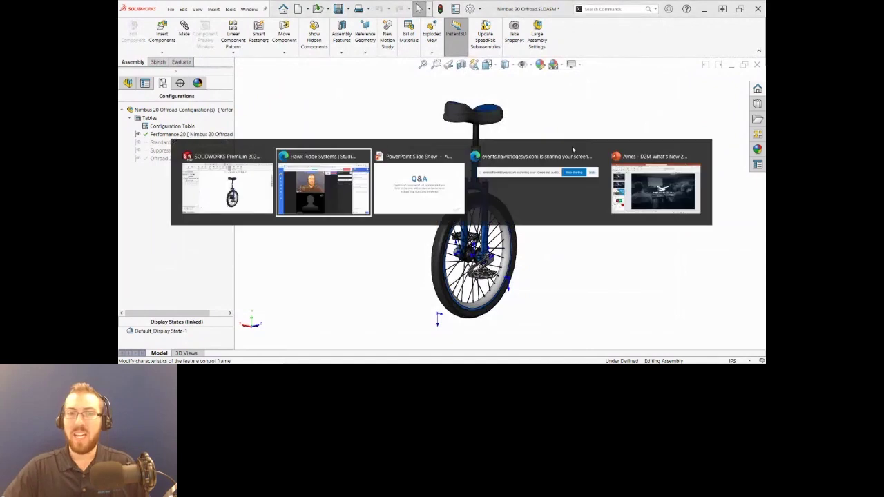
key("Right")
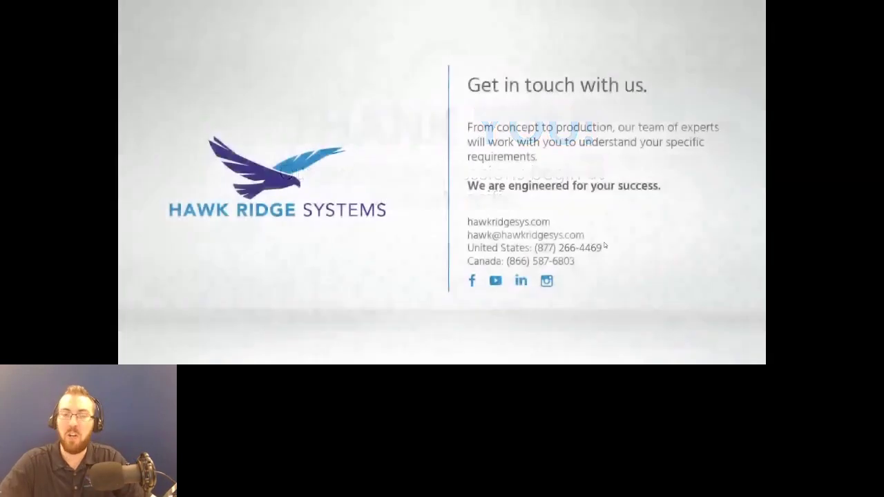